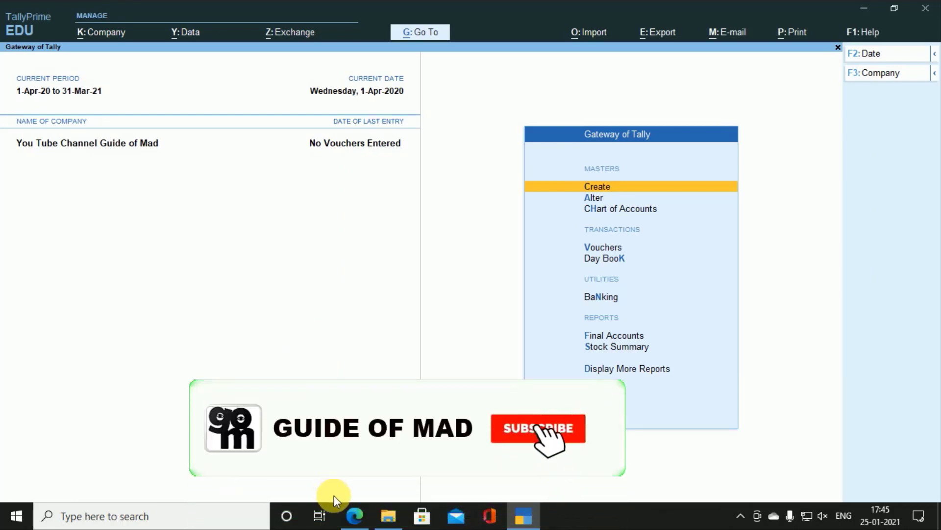
Step: Bring the bill 4.pdf invoice in Microsoft Edge to the front
{"action": "left_click", "coordinate": [354, 514]}
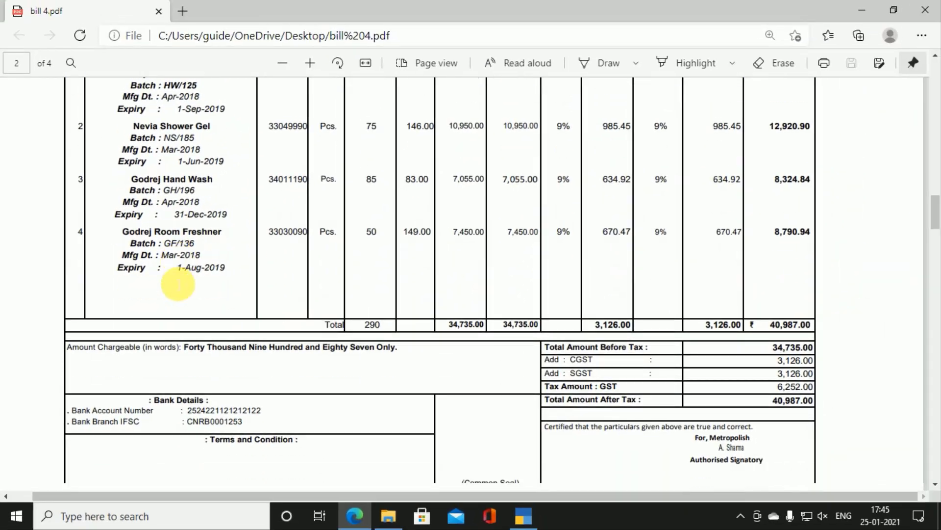
Step: Read Bio Clinic's Document 2 invoice on page 3, then scroll on to Document 3 on page 4
{"action": "scroll", "coordinate": [178, 284], "scroll_direction": "down", "scroll_amount": 5}
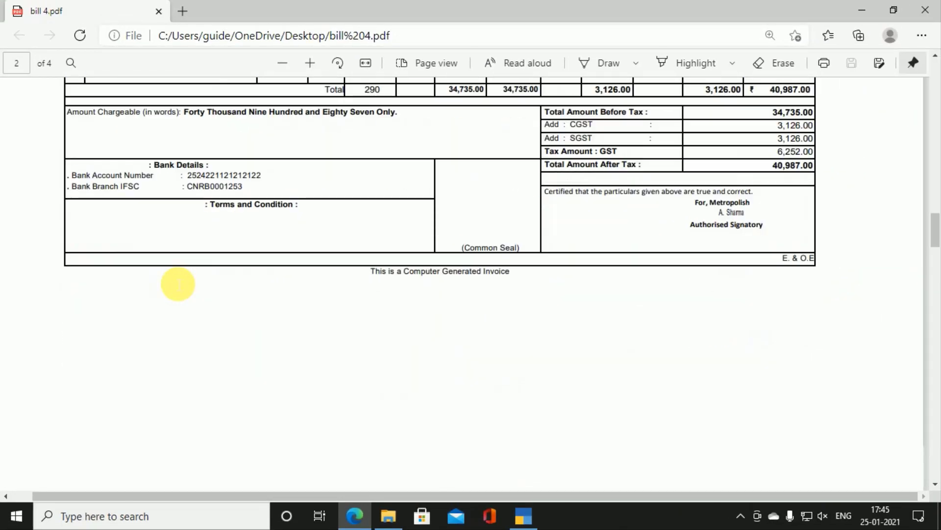
{"action": "scroll", "coordinate": [178, 284], "scroll_direction": "down", "scroll_amount": 8}
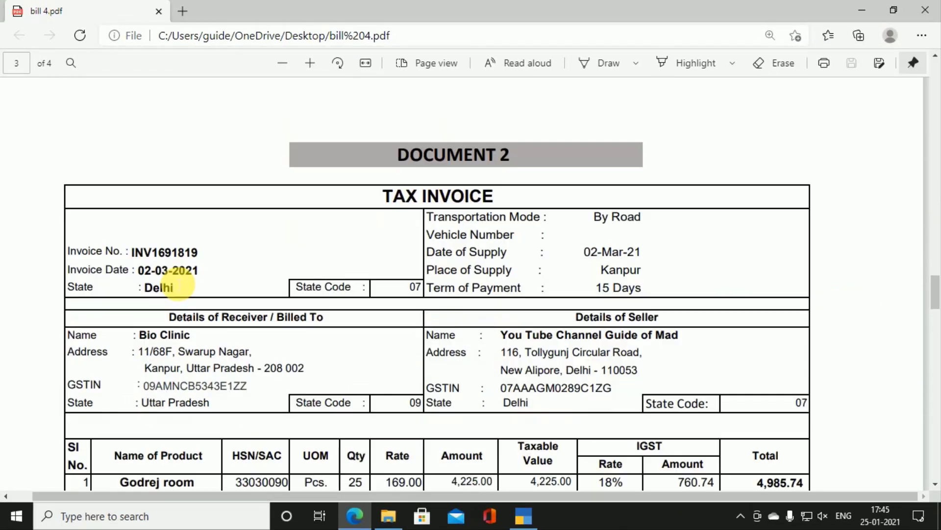
{"action": "scroll", "coordinate": [178, 284], "scroll_direction": "down", "scroll_amount": 4}
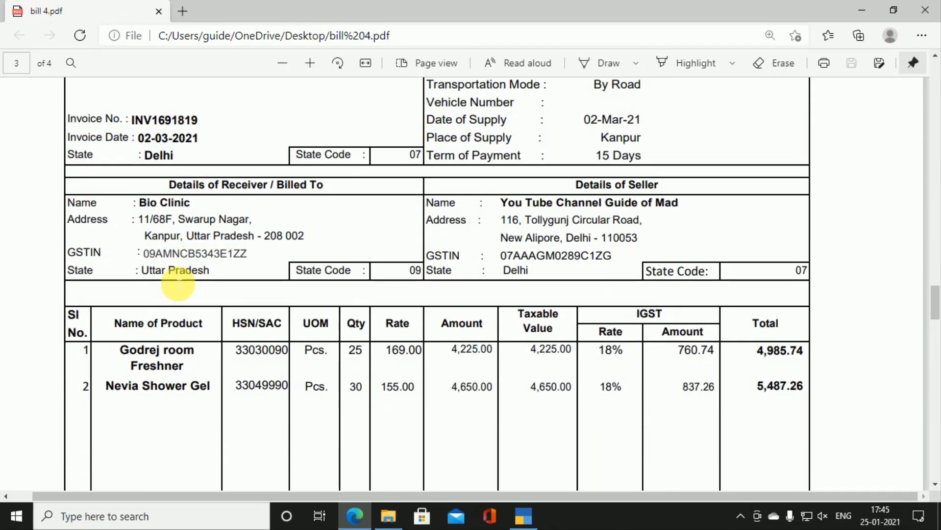
{"action": "scroll", "coordinate": [235, 269], "scroll_direction": "up", "scroll_amount": 2}
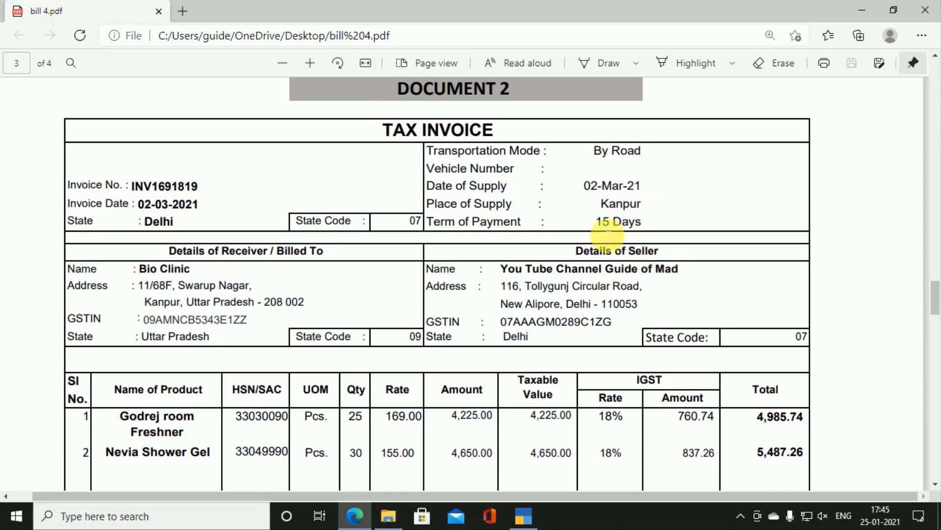
{"action": "scroll", "coordinate": [608, 238], "scroll_direction": "down", "scroll_amount": 10}
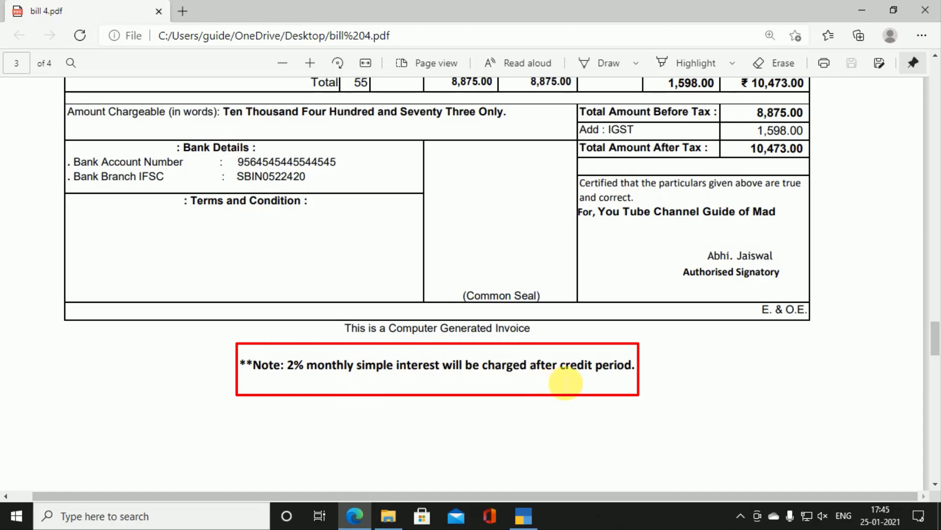
{"action": "scroll", "coordinate": [566, 383], "scroll_direction": "up", "scroll_amount": 10}
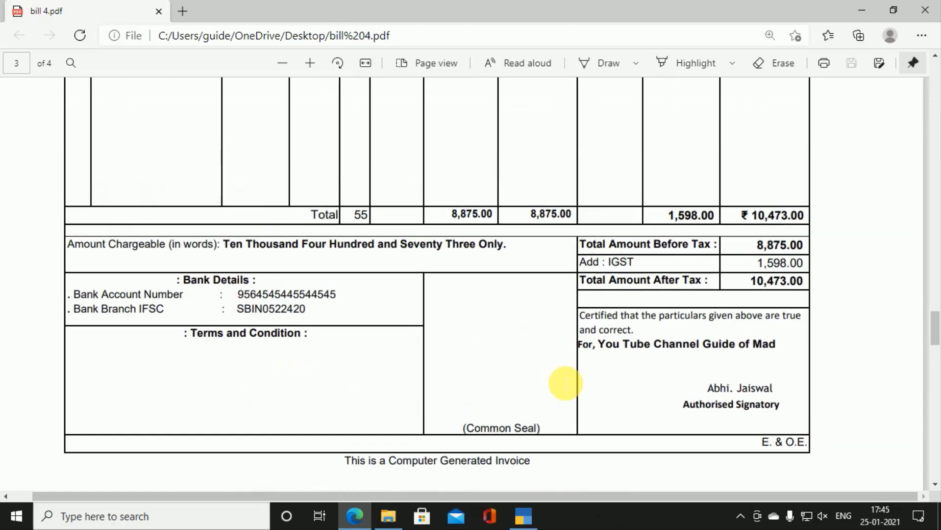
{"action": "scroll", "coordinate": [565, 383], "scroll_direction": "up", "scroll_amount": 1}
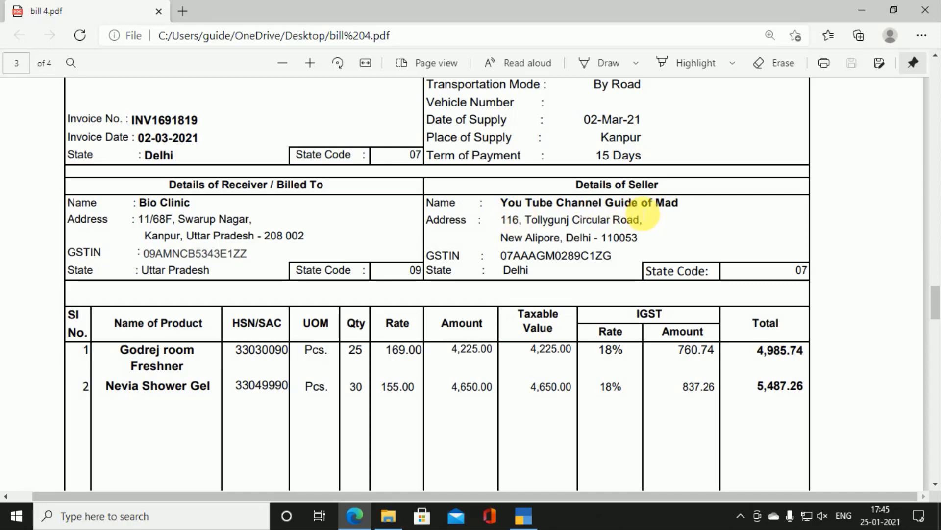
{"action": "scroll", "coordinate": [500, 260], "scroll_direction": "up", "scroll_amount": 3}
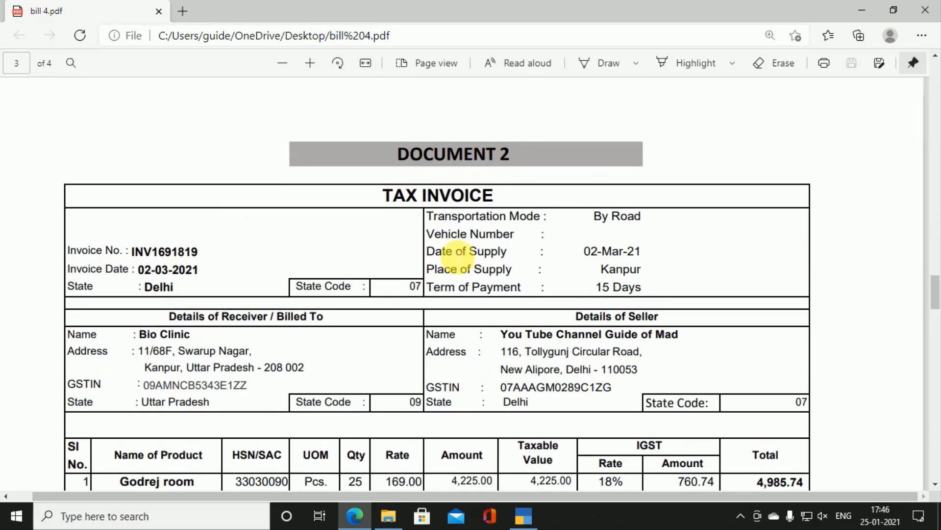
{"action": "scroll", "coordinate": [257, 343], "scroll_direction": "down", "scroll_amount": 2}
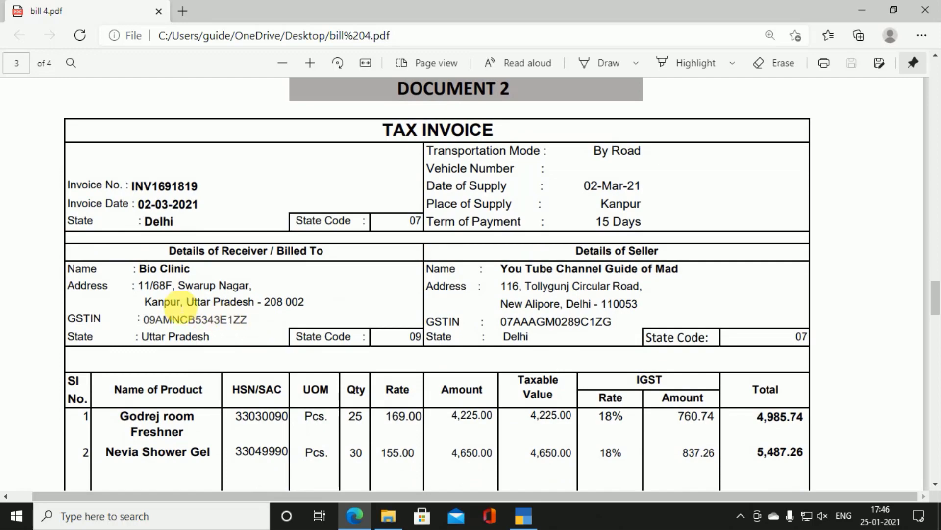
{"action": "scroll", "coordinate": [281, 318], "scroll_direction": "down", "scroll_amount": 8}
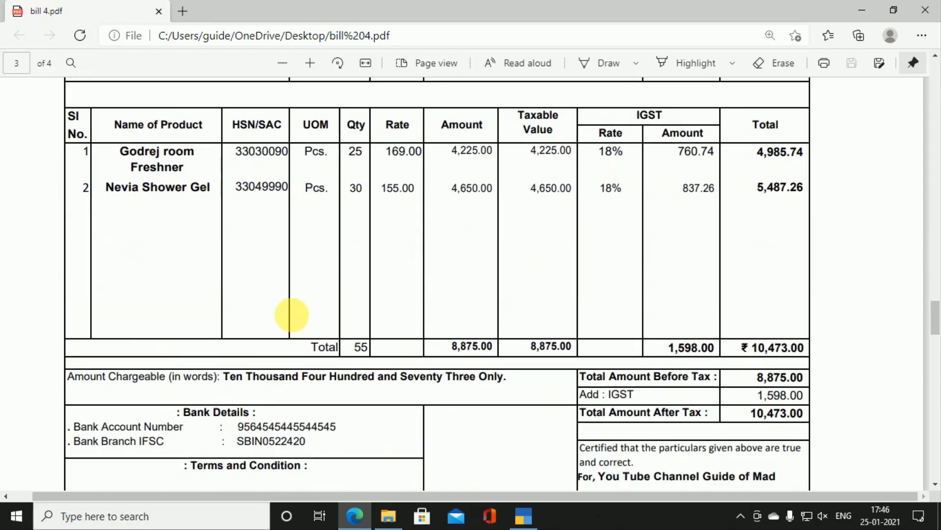
{"action": "scroll", "coordinate": [299, 321], "scroll_direction": "down", "scroll_amount": 1}
{"action": "scroll", "coordinate": [295, 318], "scroll_direction": "down", "scroll_amount": 8}
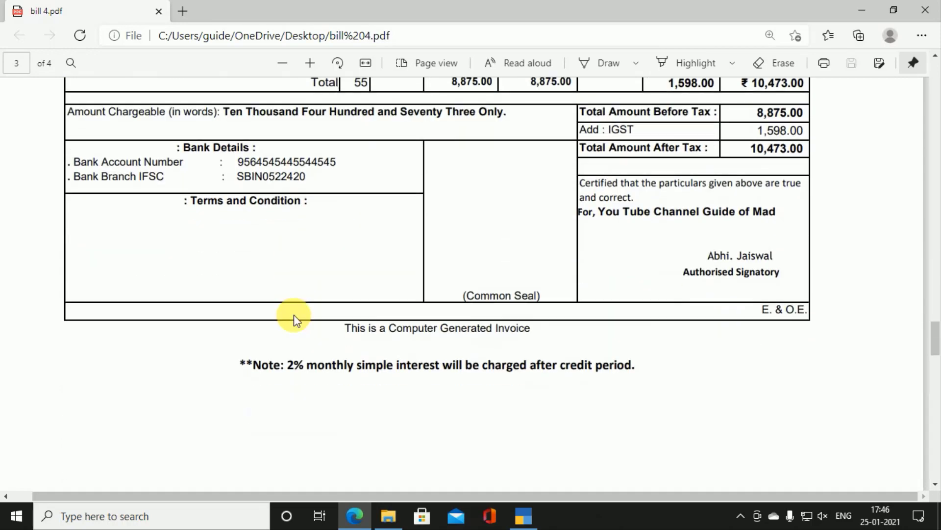
{"action": "scroll", "coordinate": [293, 317], "scroll_direction": "down", "scroll_amount": 5}
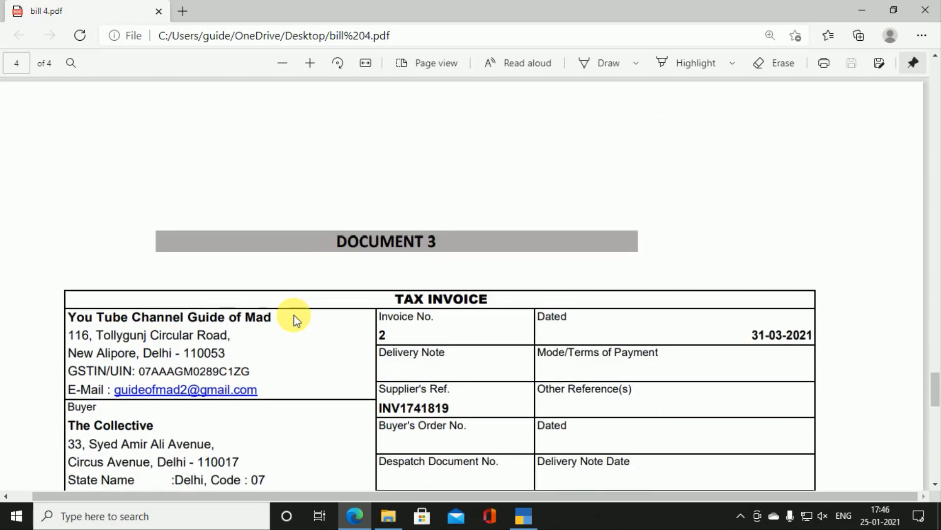
Step: Read the Document 3 courier invoice, scroll back to Document 1 on page 2, and return to TallyPrime
{"action": "scroll", "coordinate": [294, 318], "scroll_direction": "down", "scroll_amount": 2}
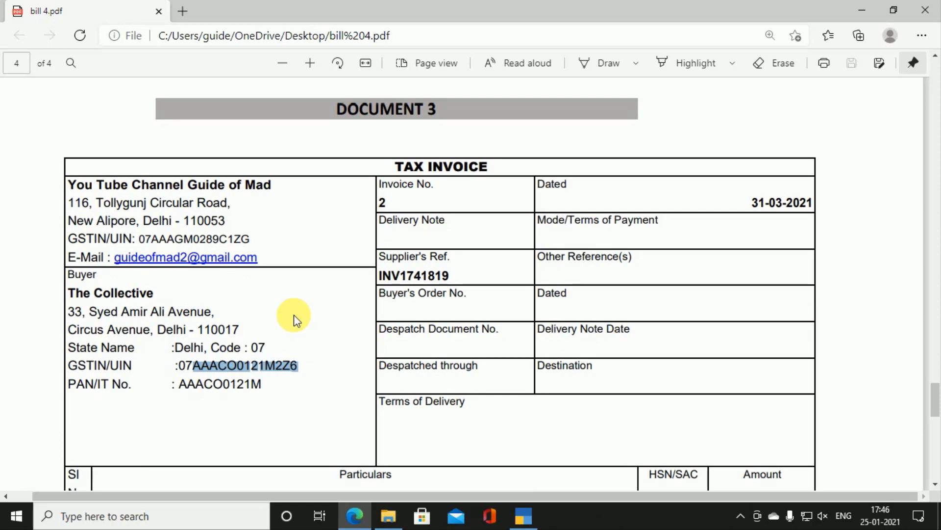
{"action": "scroll", "coordinate": [294, 319], "scroll_direction": "down", "scroll_amount": 1}
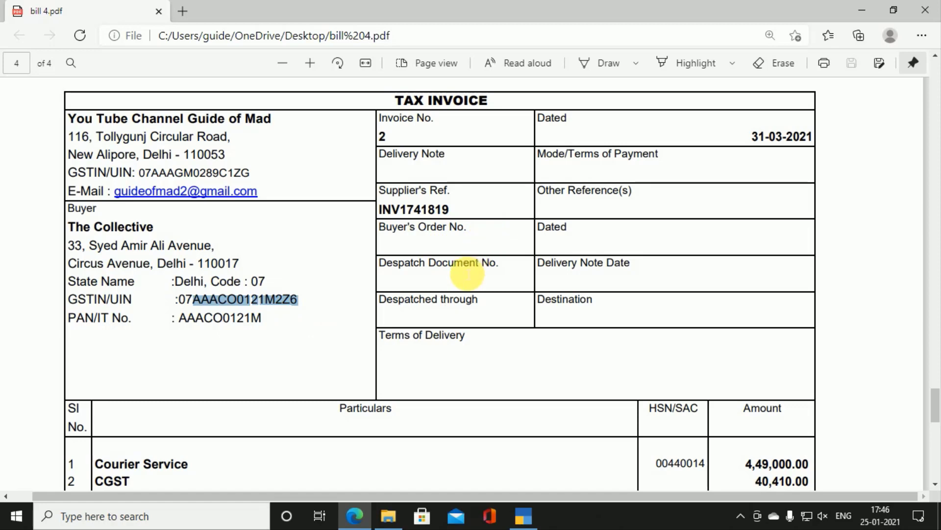
{"action": "scroll", "coordinate": [466, 271], "scroll_direction": "down", "scroll_amount": 2}
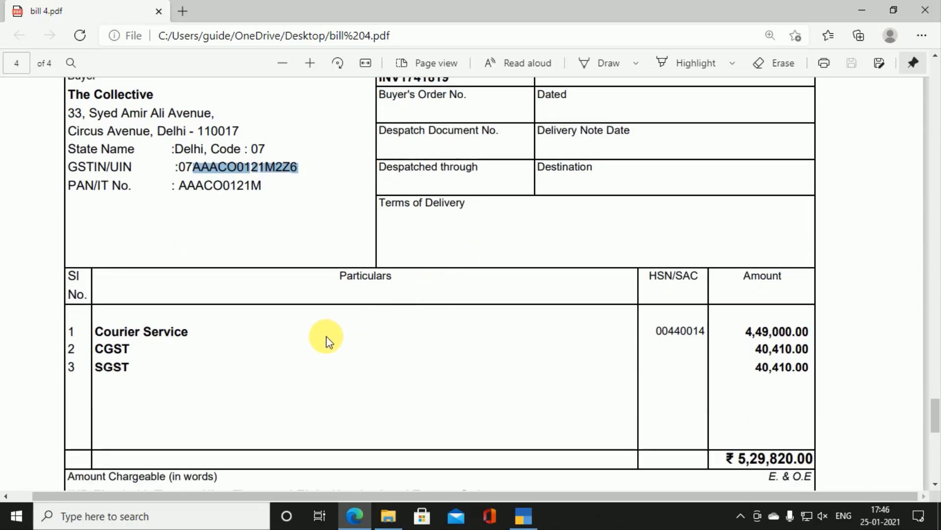
{"action": "scroll", "coordinate": [325, 336], "scroll_direction": "down", "scroll_amount": 1}
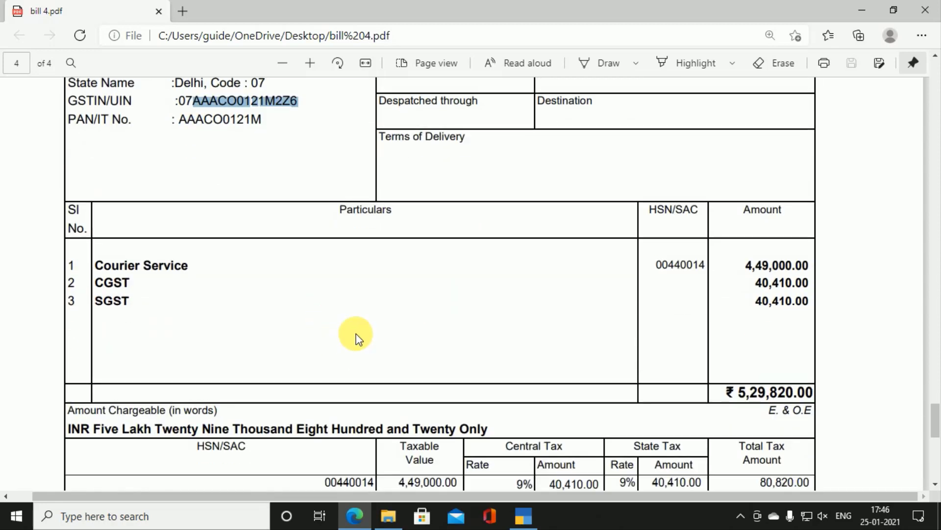
{"action": "scroll", "coordinate": [357, 334], "scroll_direction": "down", "scroll_amount": 1}
{"action": "scroll", "coordinate": [357, 333], "scroll_direction": "down", "scroll_amount": 3}
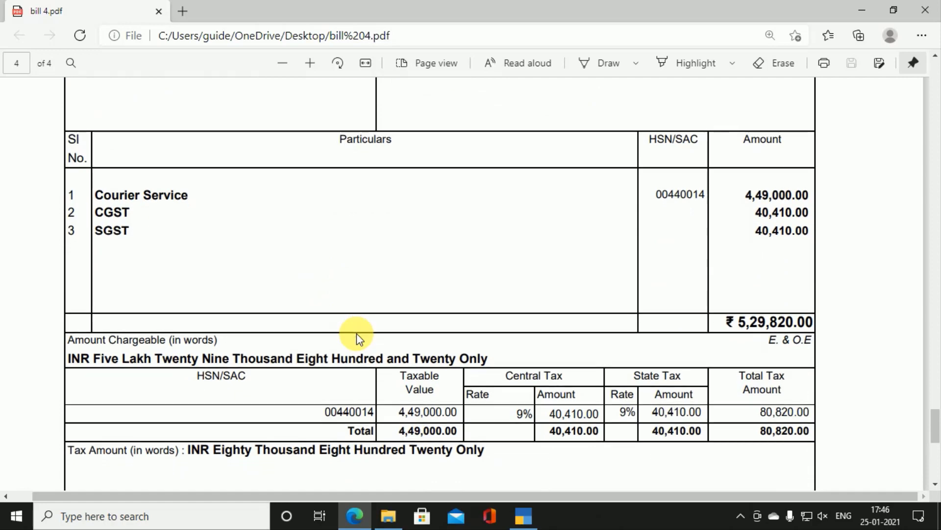
{"action": "scroll", "coordinate": [363, 331], "scroll_direction": "up", "scroll_amount": 12}
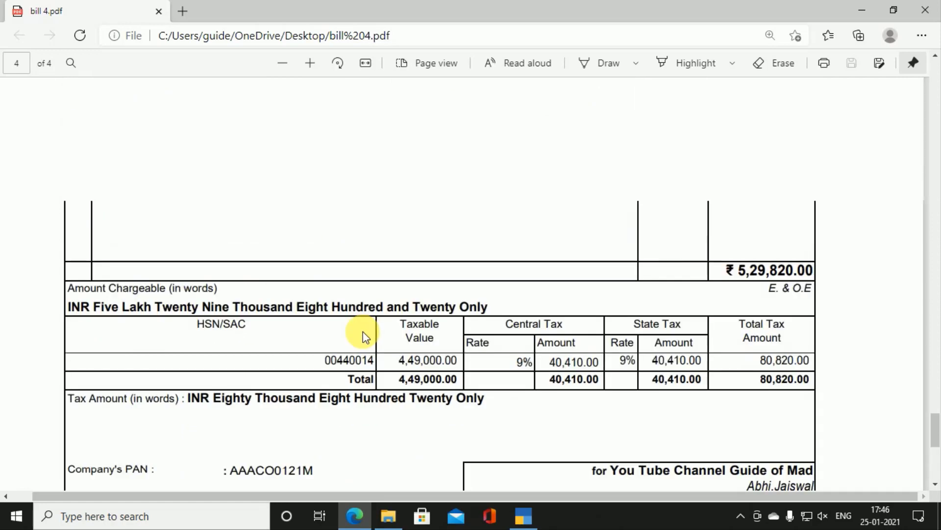
{"action": "scroll", "coordinate": [363, 331], "scroll_direction": "up", "scroll_amount": 15}
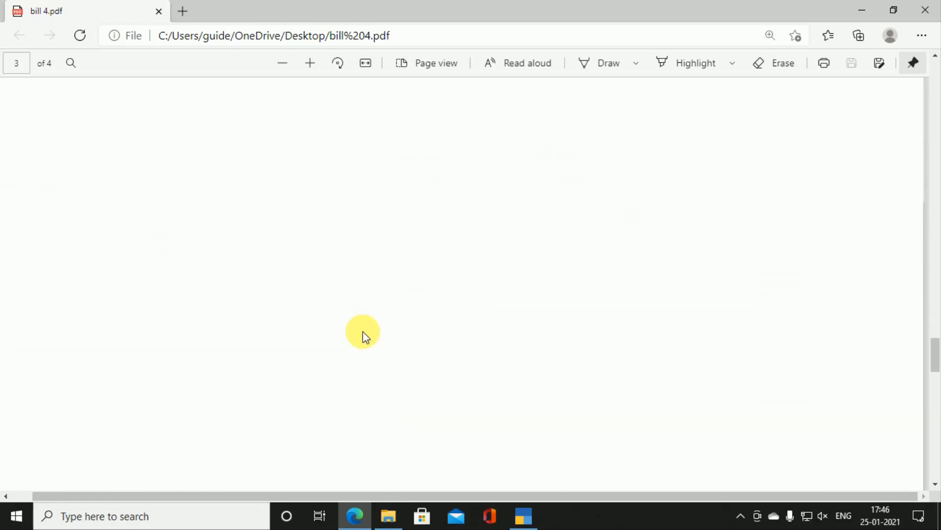
{"action": "scroll", "coordinate": [363, 332], "scroll_direction": "up", "scroll_amount": 15}
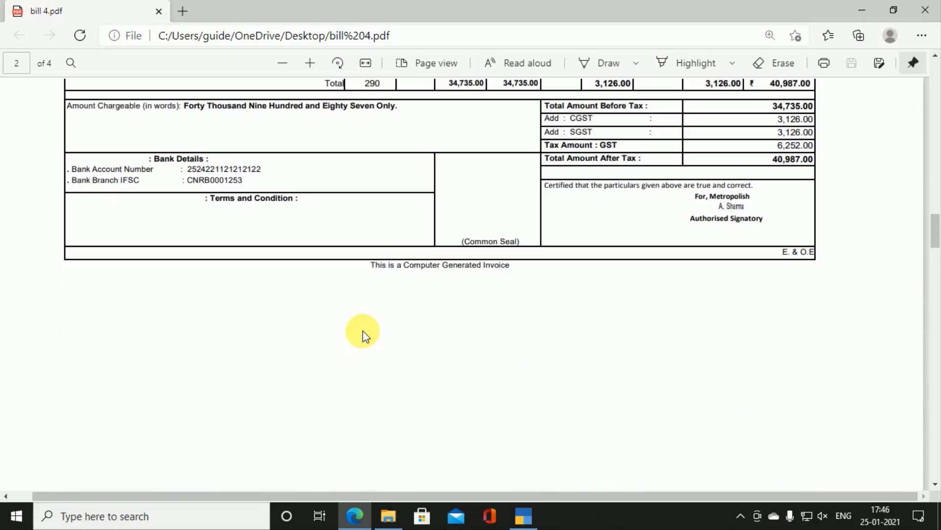
{"action": "scroll", "coordinate": [363, 331], "scroll_direction": "up", "scroll_amount": 2}
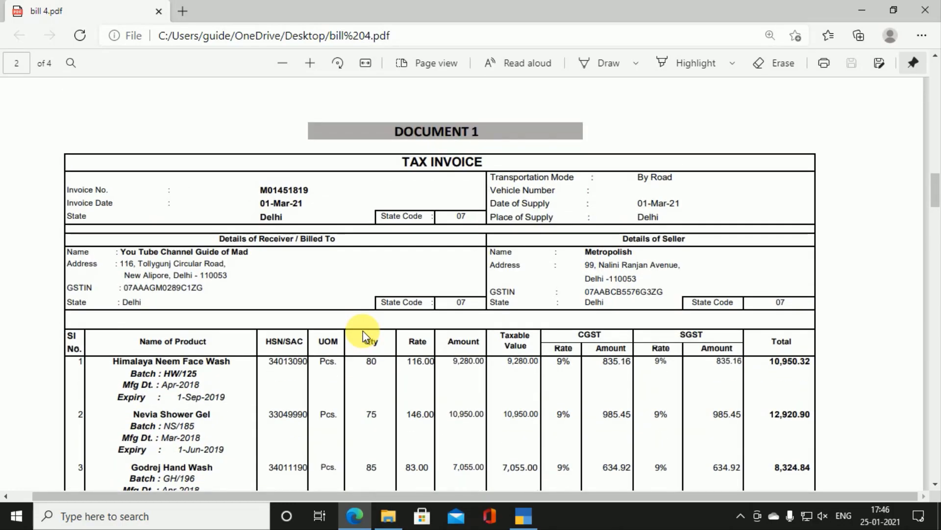
{"action": "scroll", "coordinate": [363, 331], "scroll_direction": "down", "scroll_amount": 3}
{"action": "scroll", "coordinate": [365, 336], "scroll_direction": "up", "scroll_amount": 1}
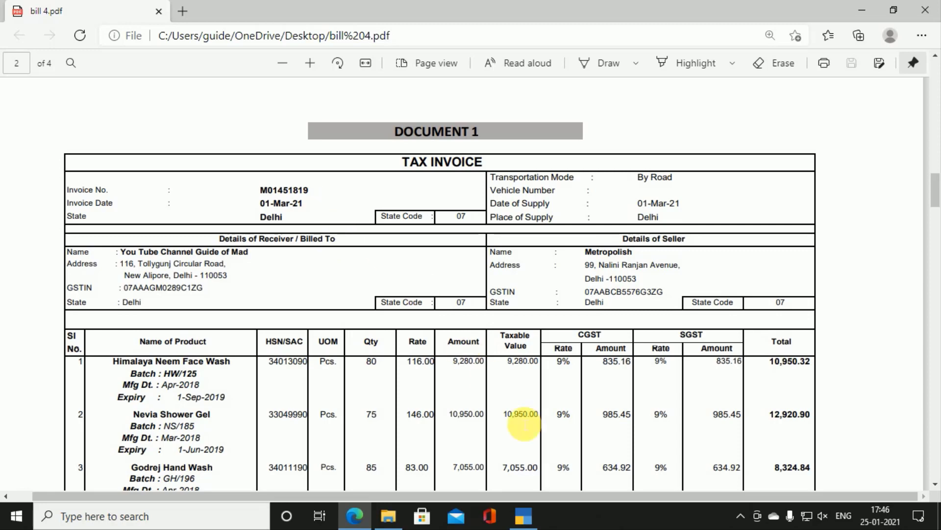
{"action": "left_click", "coordinate": [533, 510]}
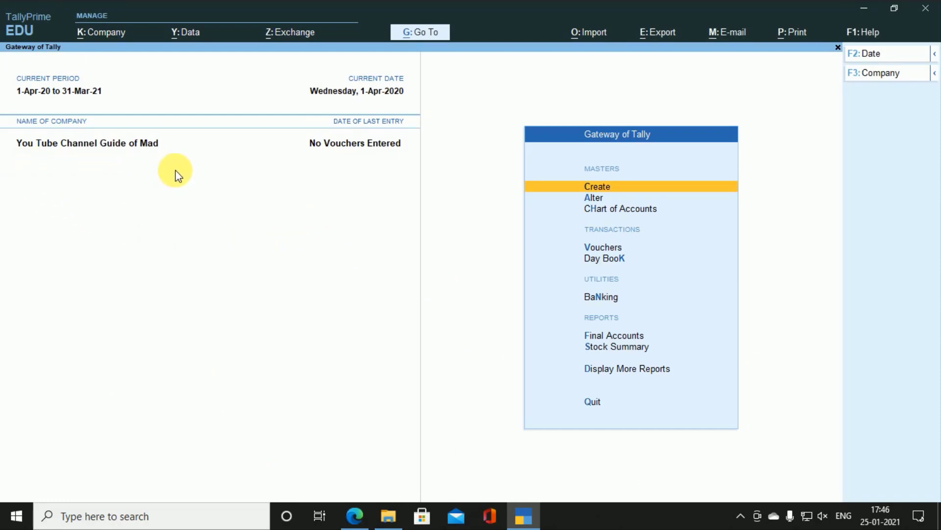
Step: Open the Bio Clinic ledger through Alter > Ledger, then switch back to the invoice PDF
{"action": "key", "text": "Down"}
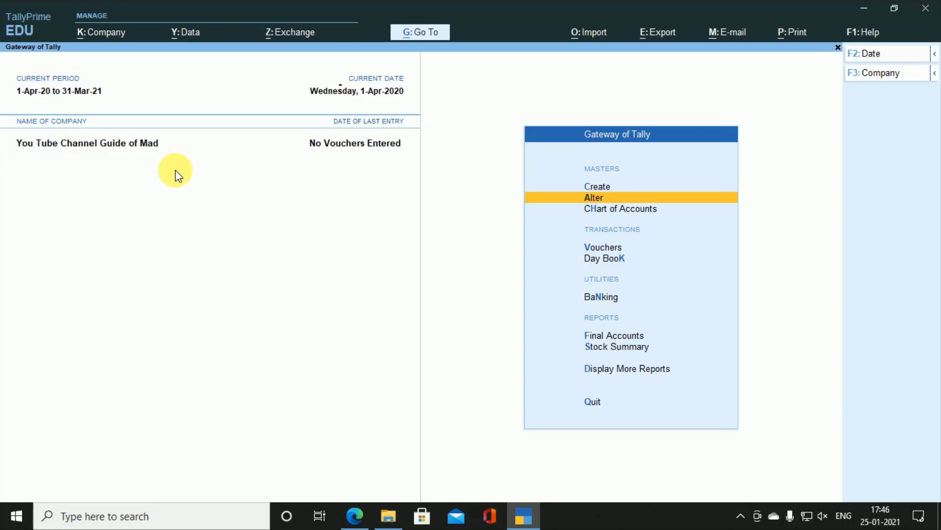
{"action": "key", "text": "Return"}
{"action": "key", "text": "Down"}
{"action": "key", "text": "Return"}
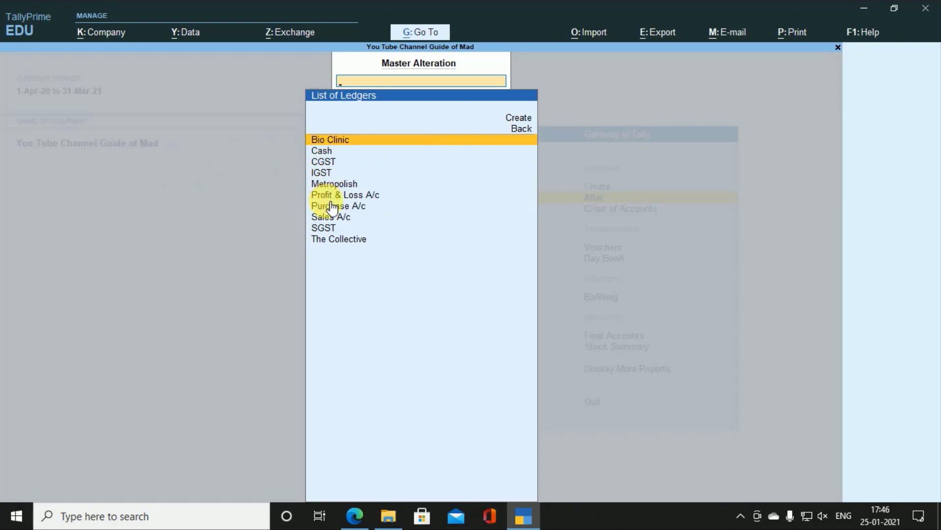
{"action": "key", "text": "Return"}
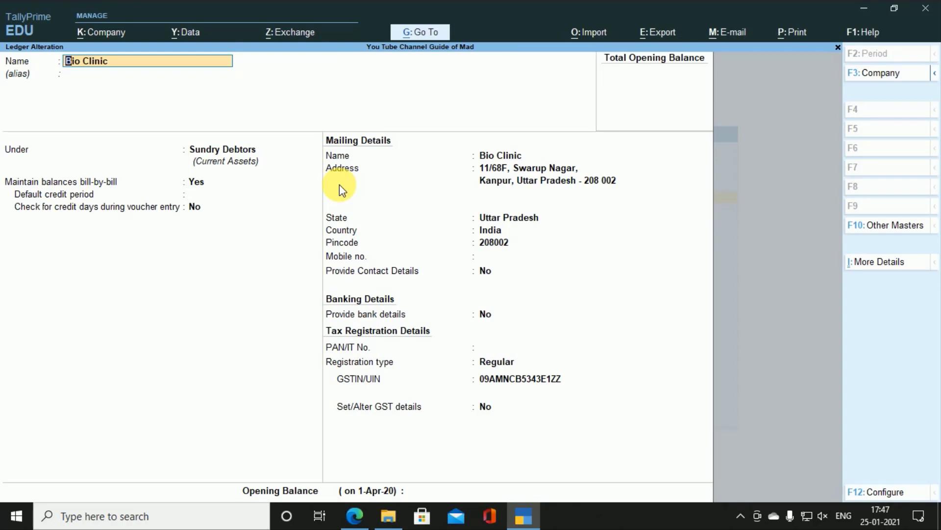
{"action": "key", "text": "alt+Tab"}
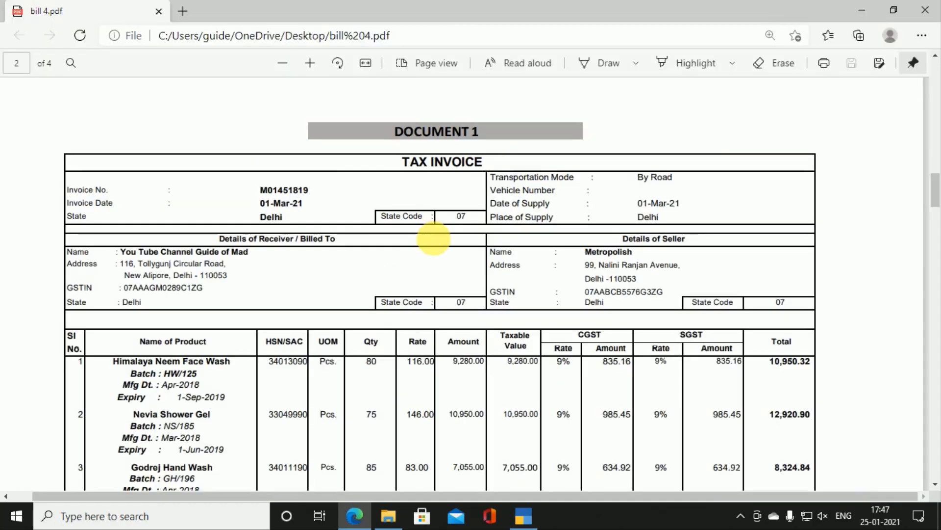
Step: Check Bio Clinic's details on the page 3 Document 2 invoice, then return to its ledger alteration screen
{"action": "scroll", "coordinate": [457, 262], "scroll_direction": "down", "scroll_amount": 5}
{"action": "scroll", "coordinate": [459, 265], "scroll_direction": "down", "scroll_amount": 15}
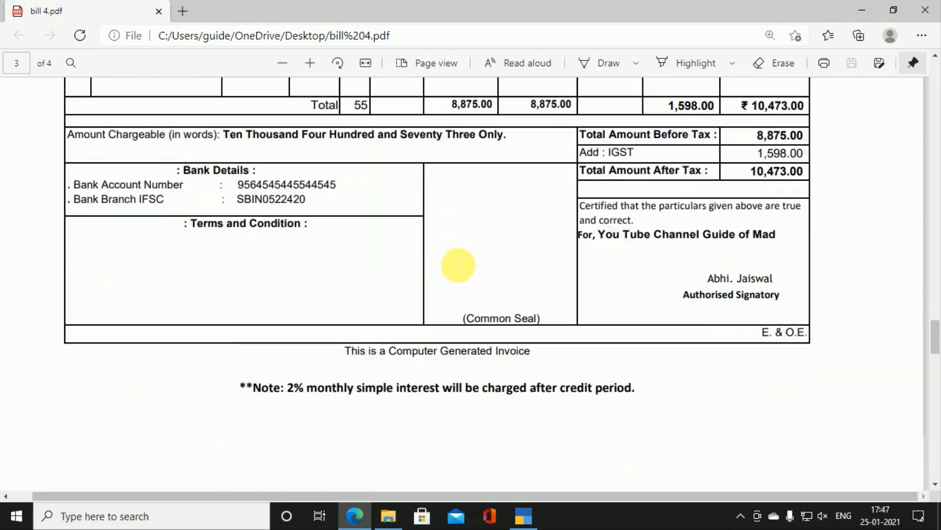
{"action": "scroll", "coordinate": [458, 265], "scroll_direction": "up", "scroll_amount": 10}
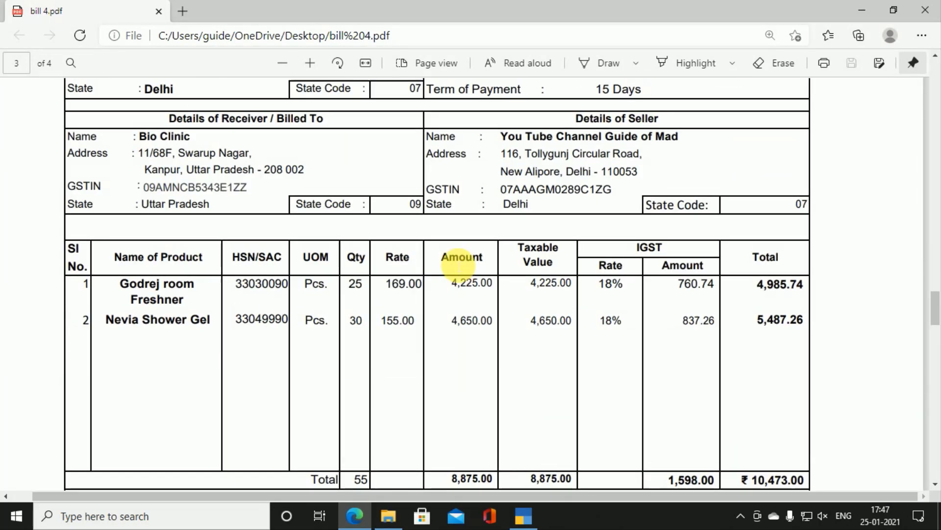
{"action": "scroll", "coordinate": [172, 147], "scroll_direction": "up", "scroll_amount": 3}
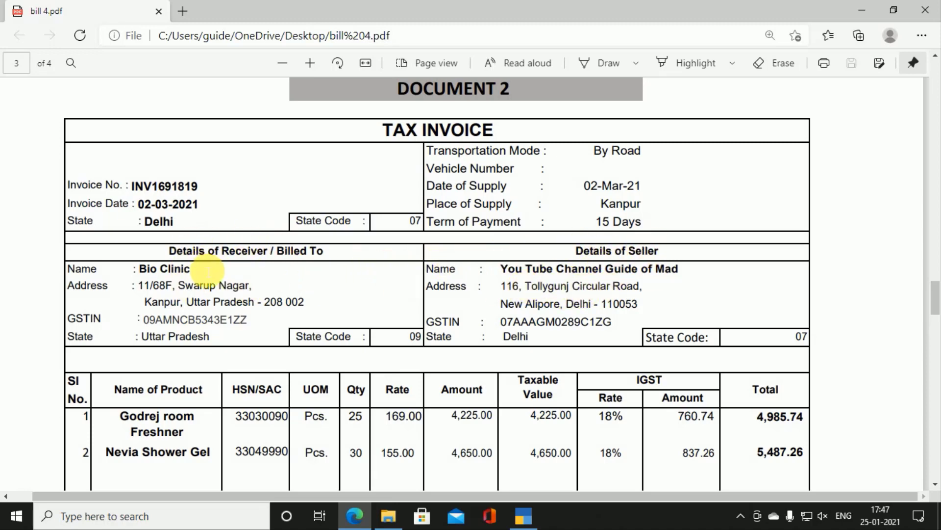
{"action": "key", "text": "alt+Tab"}
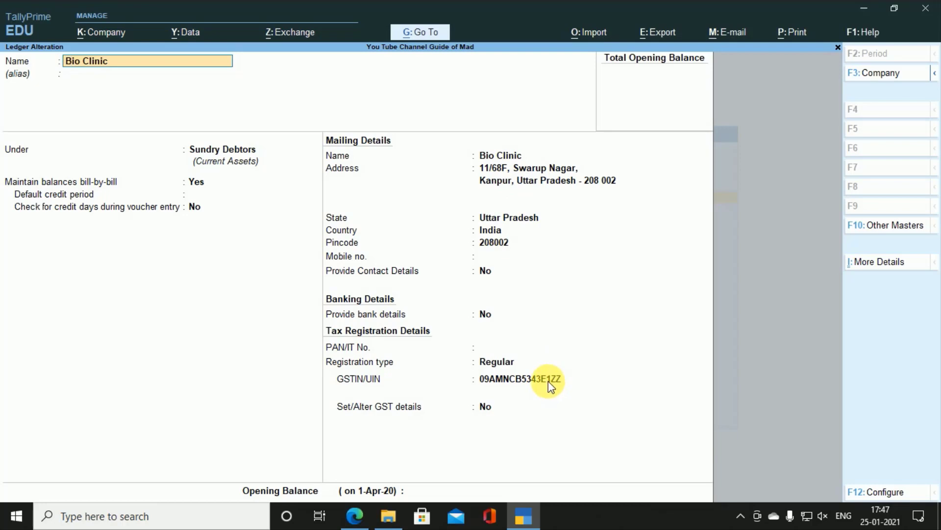
Step: Look over the CGST and IGST ledgers unchanged, then open the Metropolish ledger
{"action": "key", "text": "Escape"}
{"action": "key", "text": "Down"}
{"action": "key", "text": "Down"}
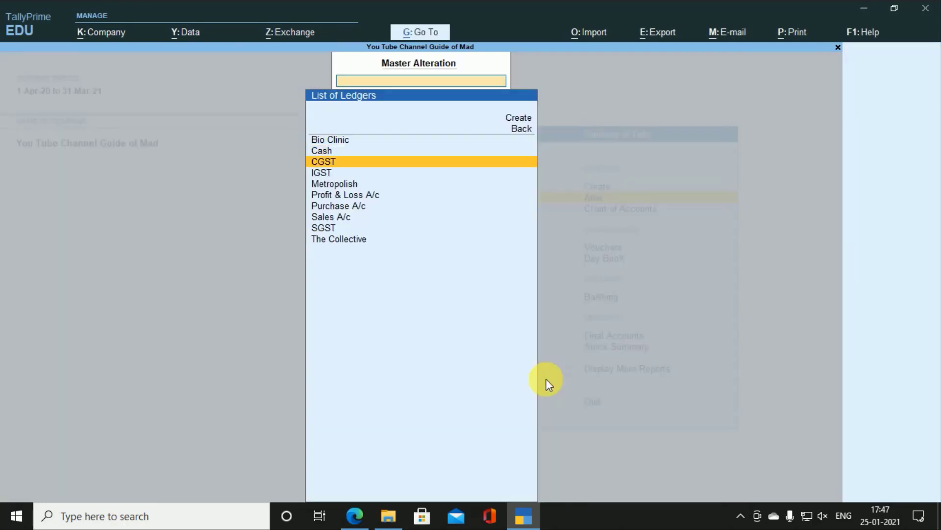
{"action": "key", "text": "Return"}
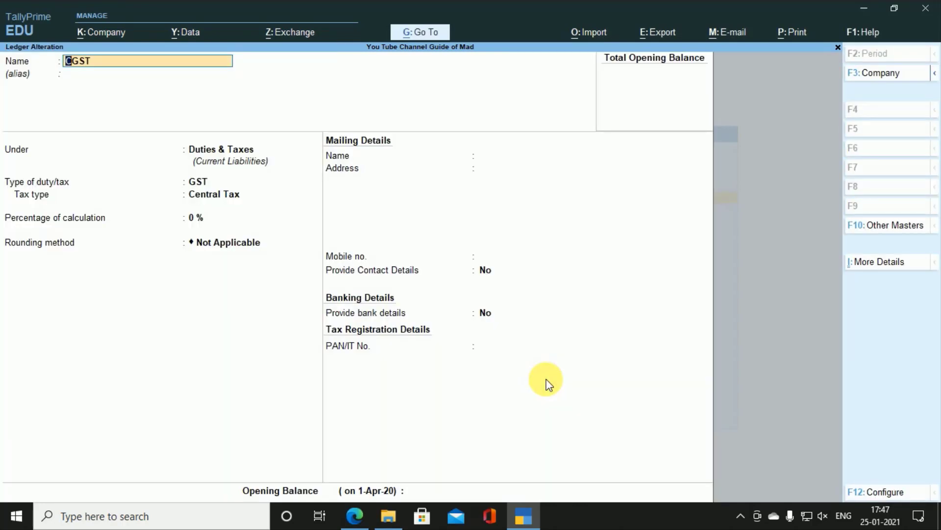
{"action": "key", "text": "Escape"}
{"action": "key", "text": "Return"}
{"action": "key", "text": "Down"}
{"action": "key", "text": "Return"}
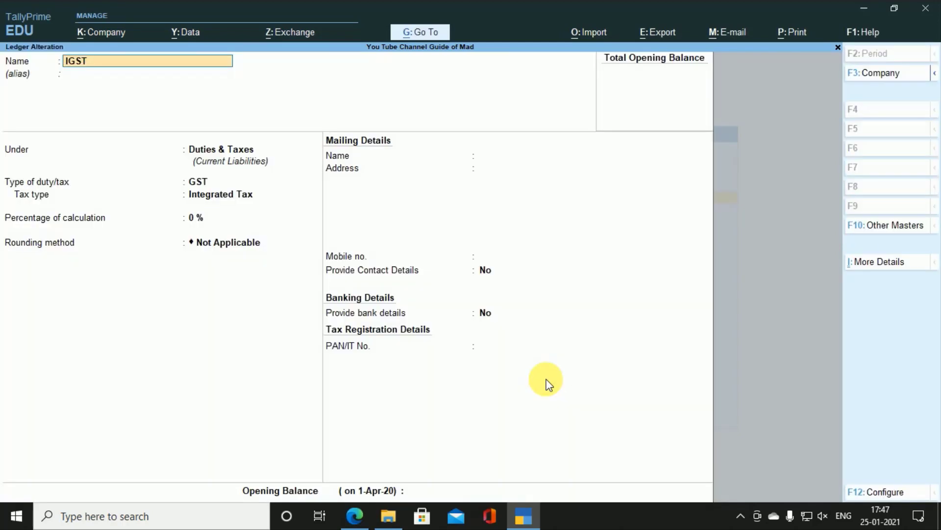
{"action": "key", "text": "Escape"}
{"action": "key", "text": "Escape"}
{"action": "key", "text": "Return"}
{"action": "key", "text": "Down"}
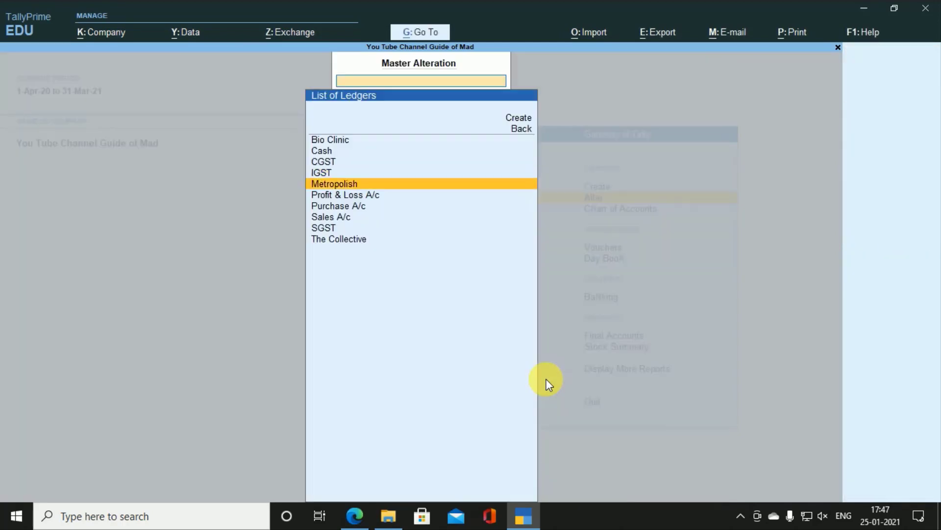
{"action": "key", "text": "Return"}
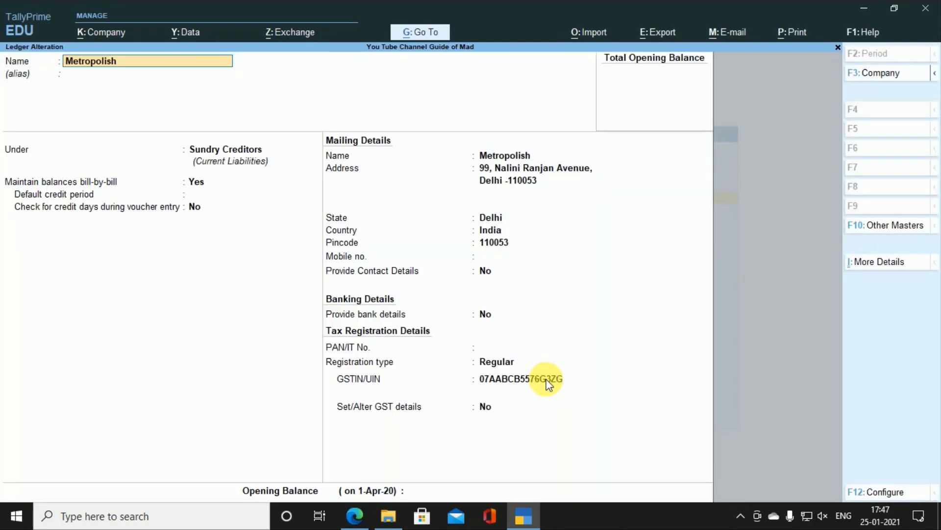
Step: Compare the Metropolish ledger with the Document 1 invoice and close it without saving
{"action": "key", "text": "alt+Tab"}
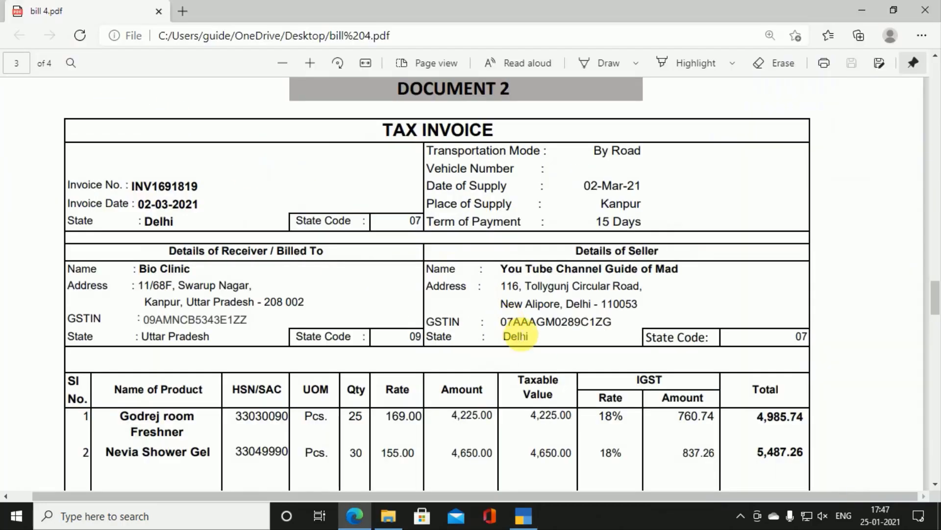
{"action": "scroll", "coordinate": [517, 335], "scroll_direction": "up", "scroll_amount": 10}
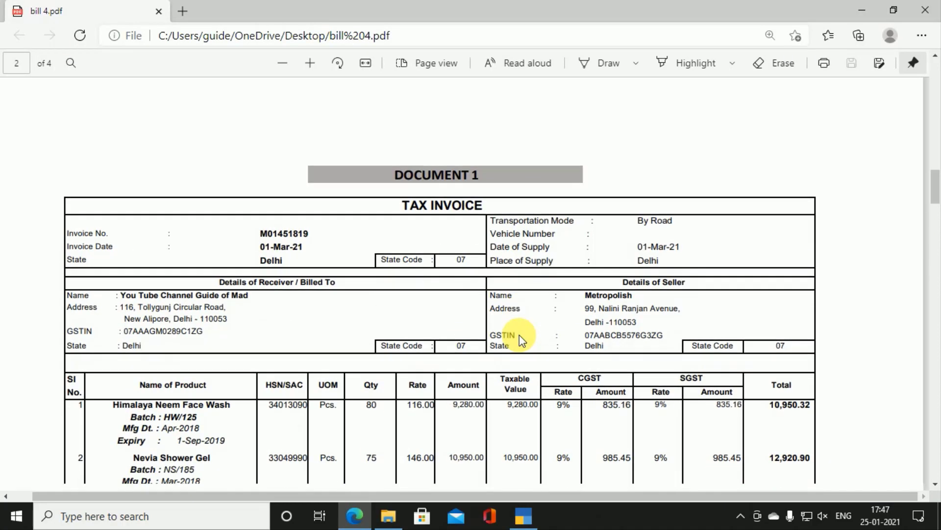
{"action": "scroll", "coordinate": [519, 334], "scroll_direction": "down", "scroll_amount": 1}
{"action": "key", "text": "alt+Tab"}
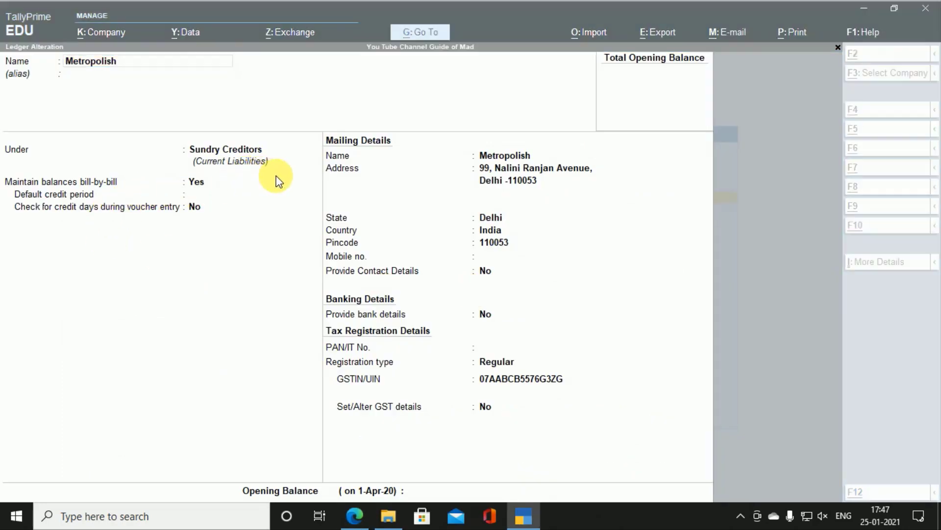
{"action": "key", "text": "alt+Tab"}
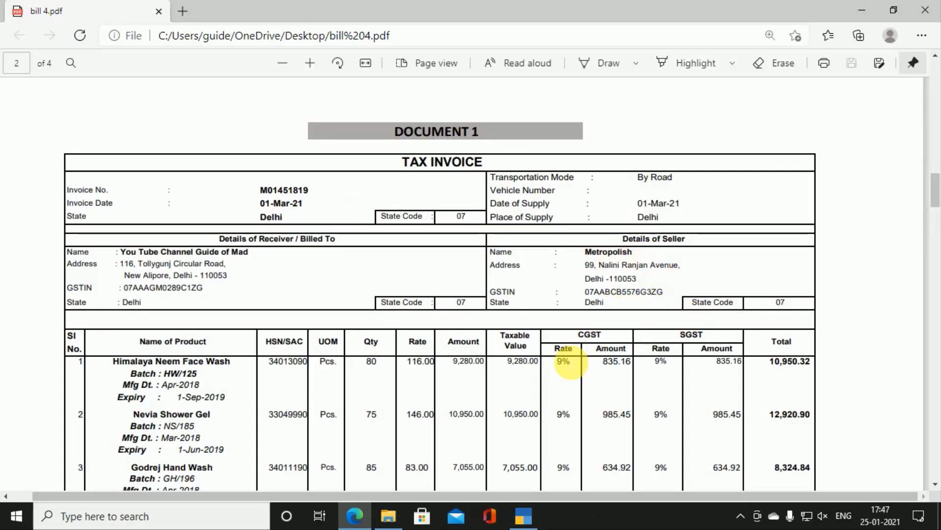
{"action": "key", "text": "alt+Tab"}
{"action": "key", "text": "Return"}
{"action": "key", "text": "Return"}
{"action": "key", "text": "BackSpace"}
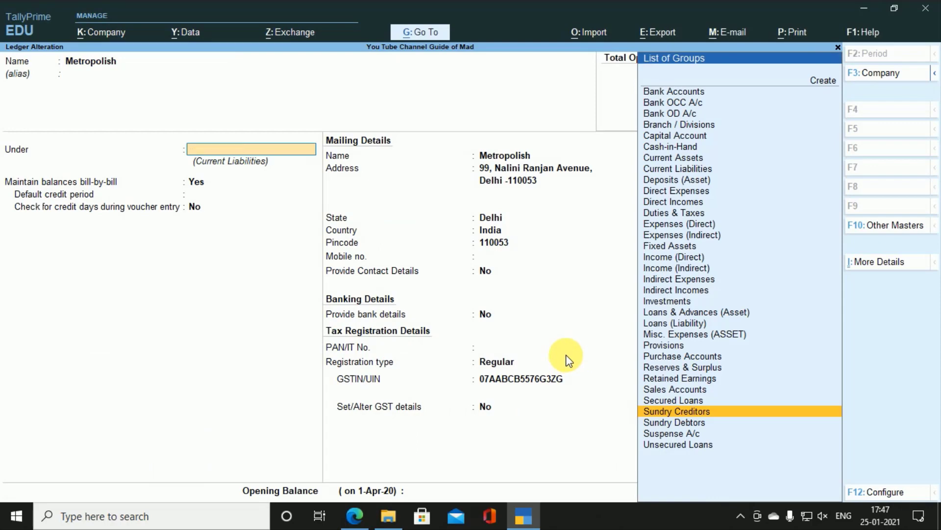
{"action": "key", "text": "Escape"}
Step: Look over the Purchase A/c and Sales A/c ledgers without changing them
{"action": "key", "text": "Down"}
{"action": "key", "text": "Down"}
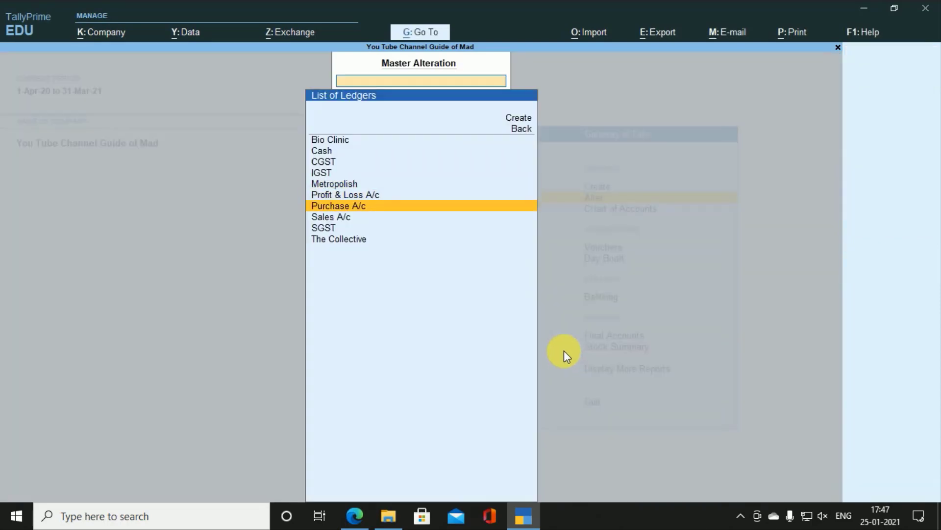
{"action": "key", "text": "Return"}
{"action": "key", "text": "BackSpace"}
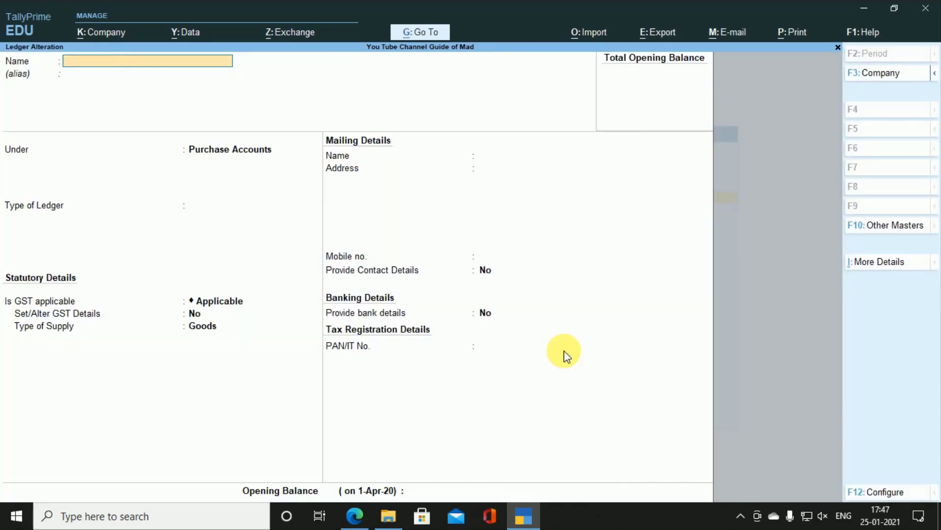
{"action": "key", "text": "Escape"}
{"action": "key", "text": "Down"}
{"action": "key", "text": "Return"}
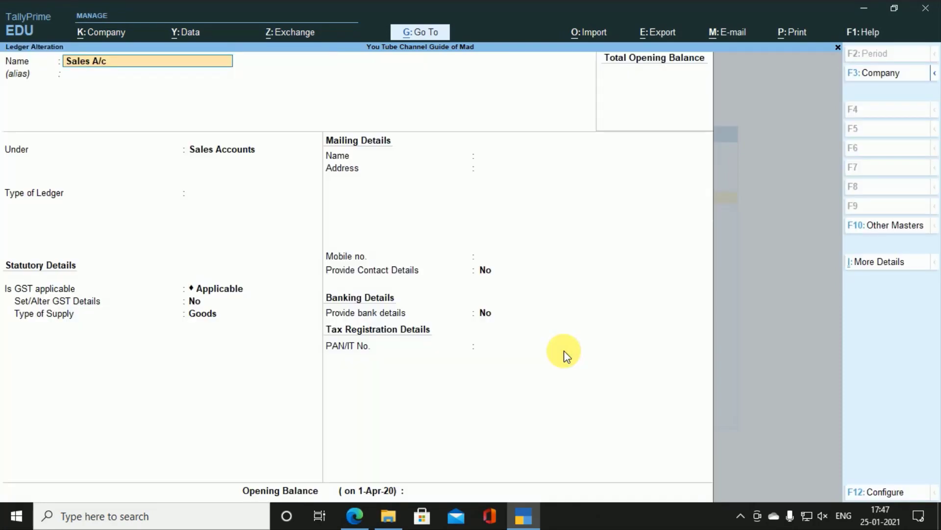
{"action": "key", "text": "BackSpace"}
{"action": "key", "text": "Escape"}
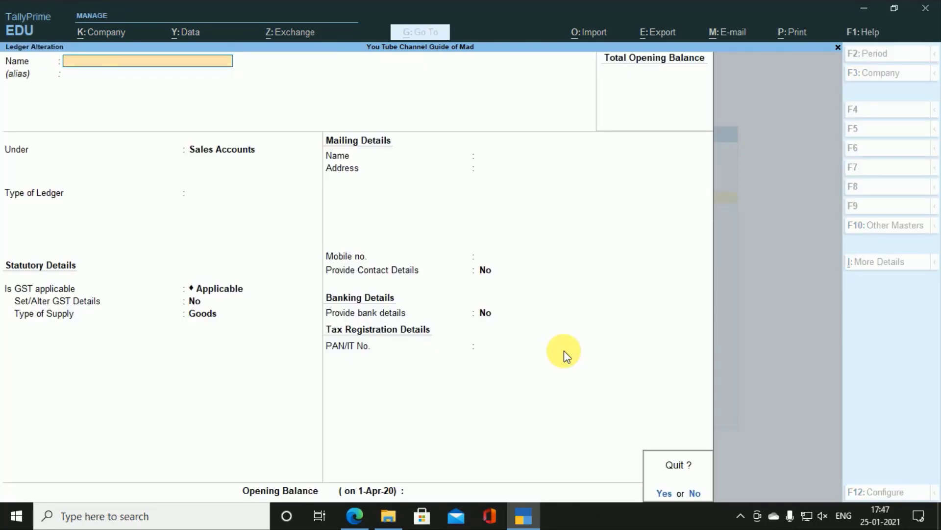
Step: Look over the SGST ledger, open The Collective's ledger, and switch to the invoice PDF
{"action": "key", "text": "Return"}
{"action": "key", "text": "Down"}
{"action": "key", "text": "Return"}
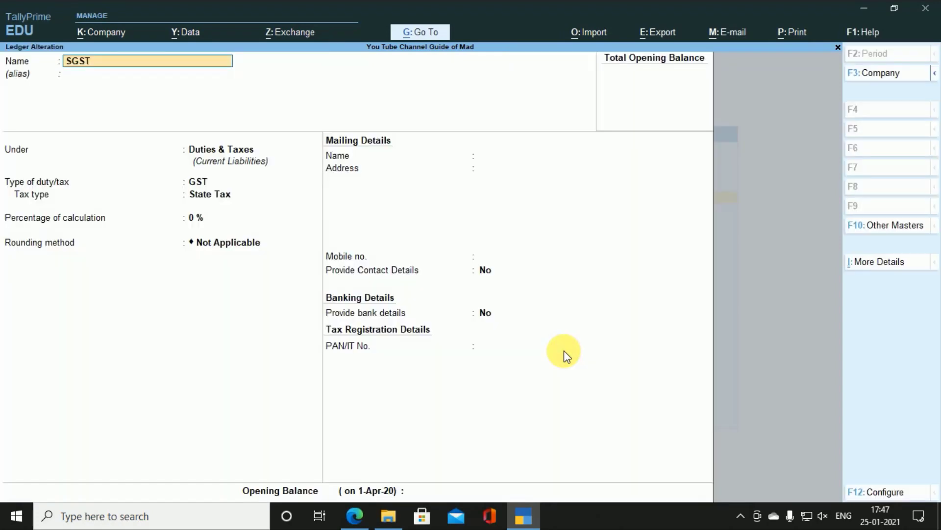
{"action": "key", "text": "BackSpace"}
{"action": "key", "text": "Escape"}
{"action": "key", "text": "Down"}
{"action": "key", "text": "Return"}
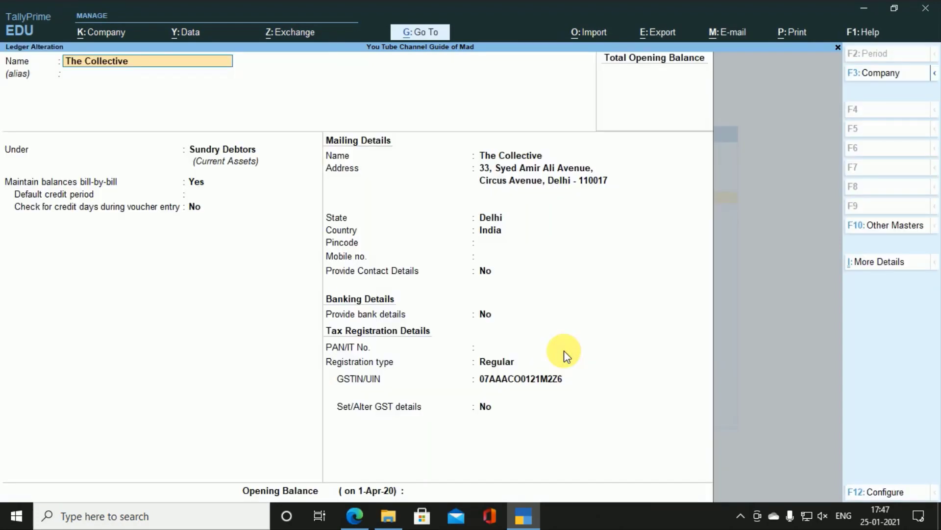
{"action": "key", "text": "alt+Tab"}
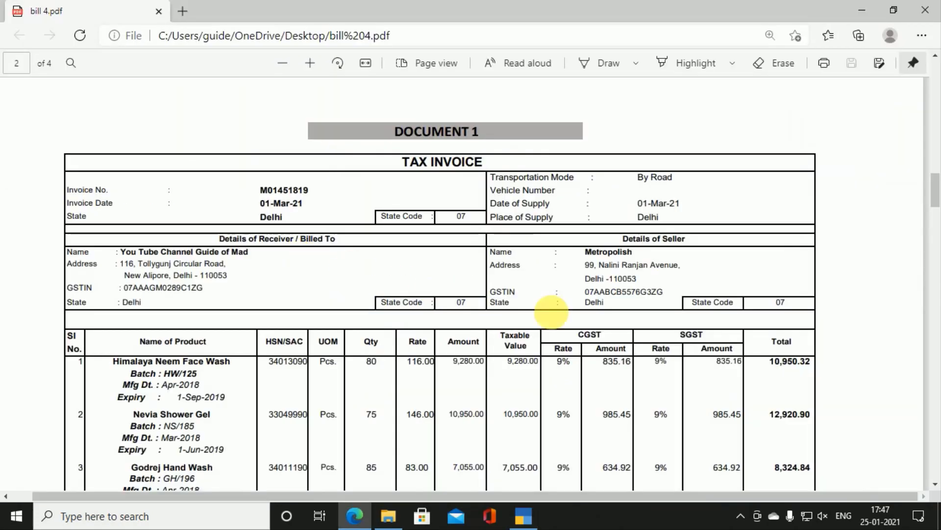
Step: Scroll to page 4's Document 3 courier invoice for The Collective, then return to TallyPrime
{"action": "scroll", "coordinate": [609, 330], "scroll_direction": "down", "scroll_amount": 6}
{"action": "scroll", "coordinate": [609, 330], "scroll_direction": "down", "scroll_amount": 15}
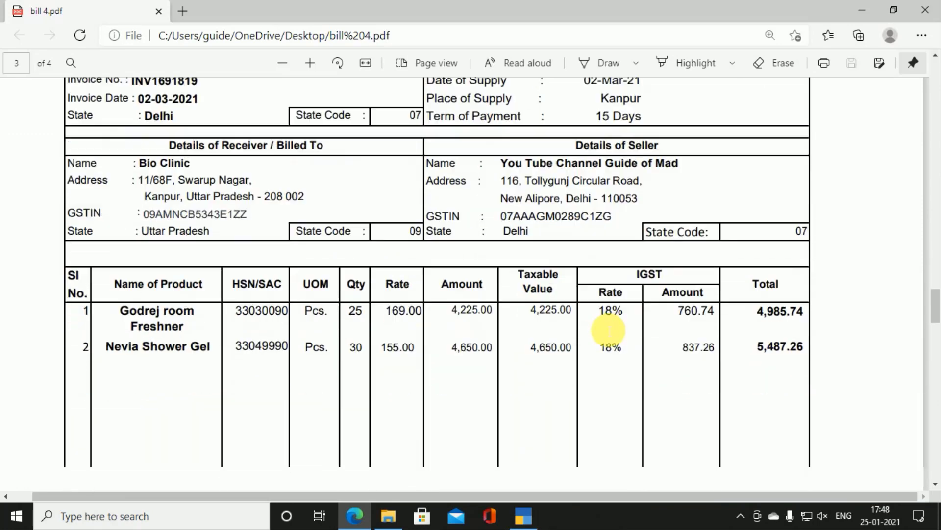
{"action": "scroll", "coordinate": [608, 329], "scroll_direction": "down", "scroll_amount": 3}
{"action": "scroll", "coordinate": [609, 330], "scroll_direction": "down", "scroll_amount": 7}
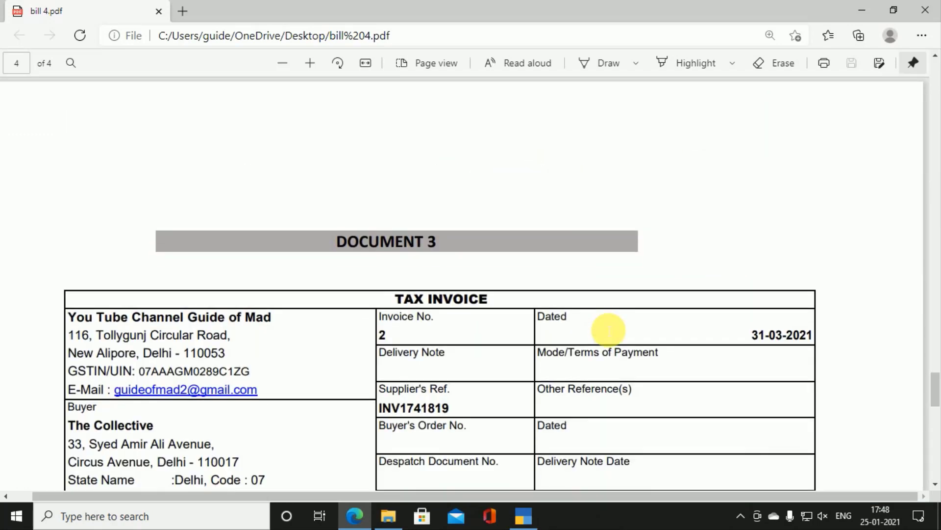
{"action": "scroll", "coordinate": [423, 323], "scroll_direction": "up", "scroll_amount": 3}
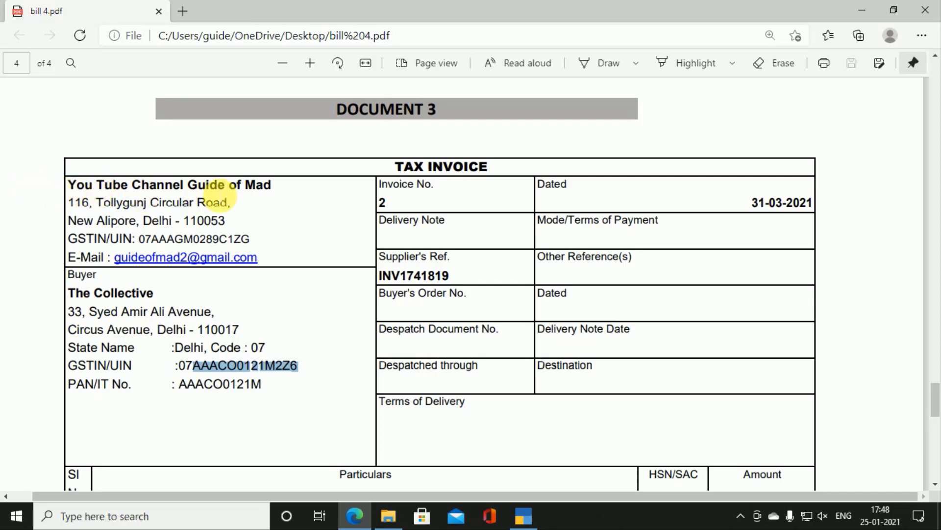
{"action": "scroll", "coordinate": [248, 196], "scroll_direction": "down", "scroll_amount": 1}
{"action": "scroll", "coordinate": [248, 199], "scroll_direction": "down", "scroll_amount": 1}
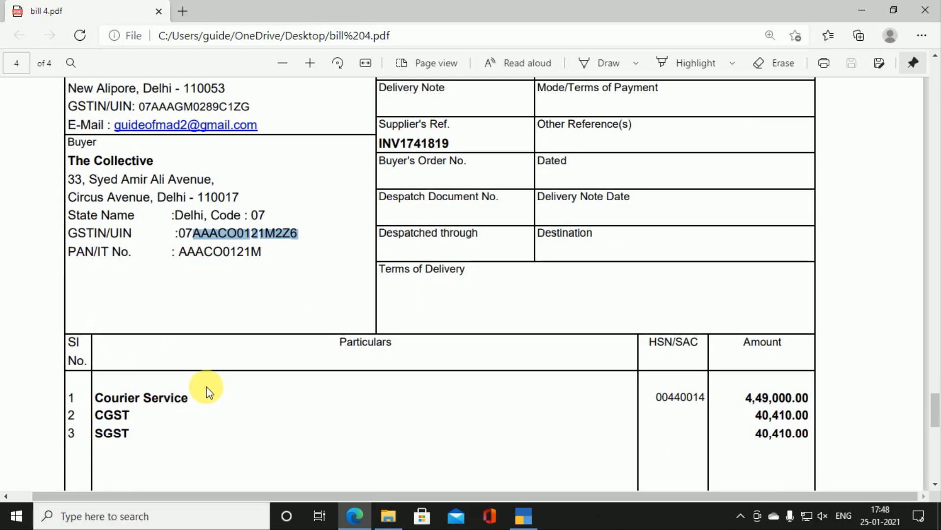
{"action": "scroll", "coordinate": [208, 391], "scroll_direction": "up", "scroll_amount": 1}
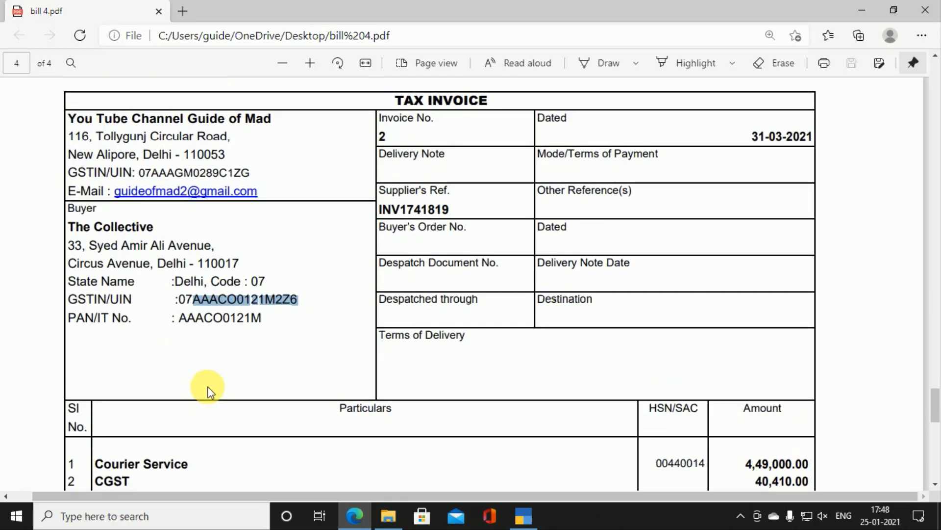
{"action": "key", "text": "alt+Tab"}
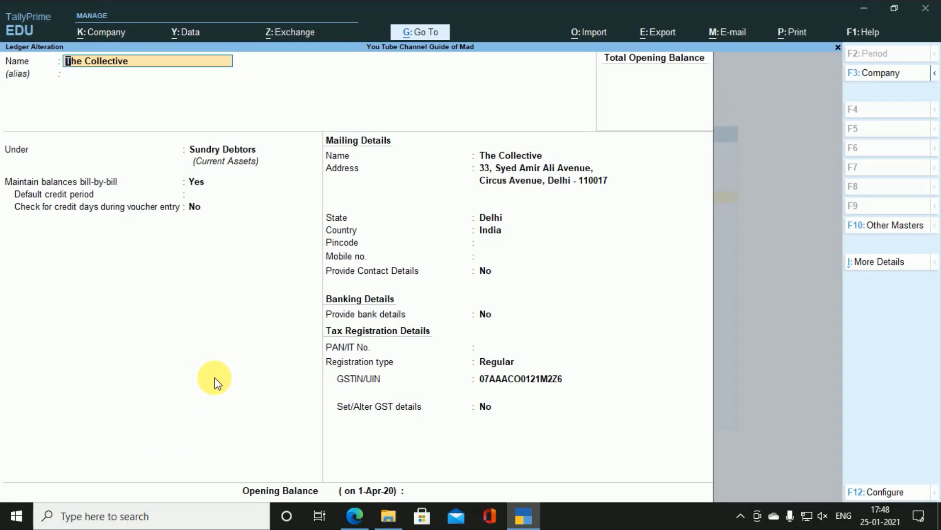
Step: Close The Collective's ledger and start creating a new ledger, glancing at the invoice PDF
{"action": "key", "text": "Escape"}
{"action": "key", "text": "Escape"}
{"action": "key", "text": "y"}
{"action": "key", "text": "Escape"}
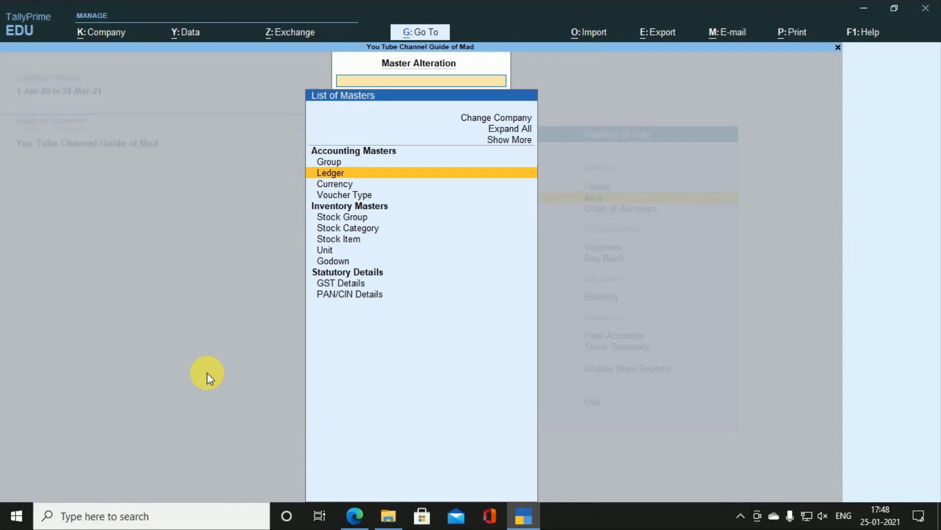
{"action": "key", "text": "Return"}
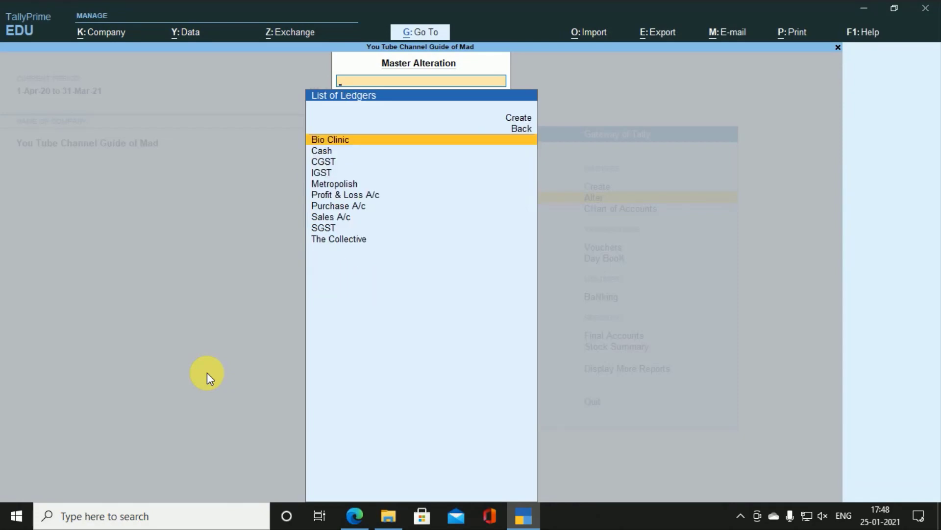
{"action": "key", "text": "Up"}
{"action": "key", "text": "Up"}
{"action": "key", "text": "Return"}
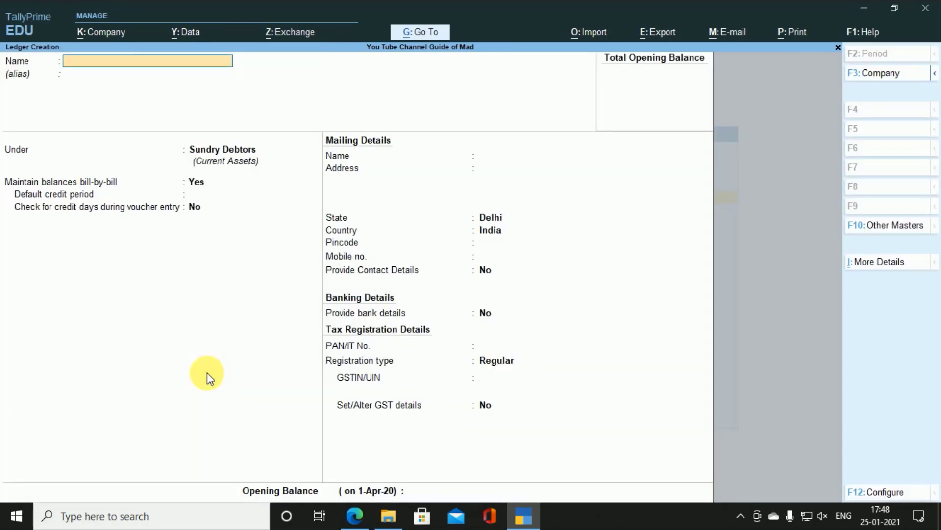
{"action": "key", "text": "alt+Tab"}
{"action": "scroll", "coordinate": [210, 378], "scroll_direction": "down", "scroll_amount": 4}
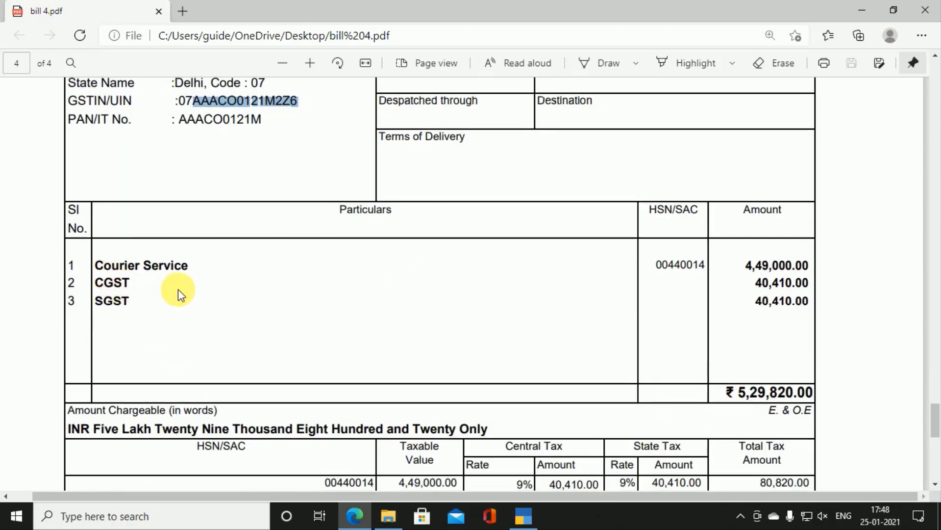
{"action": "key", "text": "alt+Tab"}
Step: Abandon the new 'Couri' ledger, open voucher entry from the Gateway of Tally, and view the PDF
{"action": "type", "text": "Cou"}
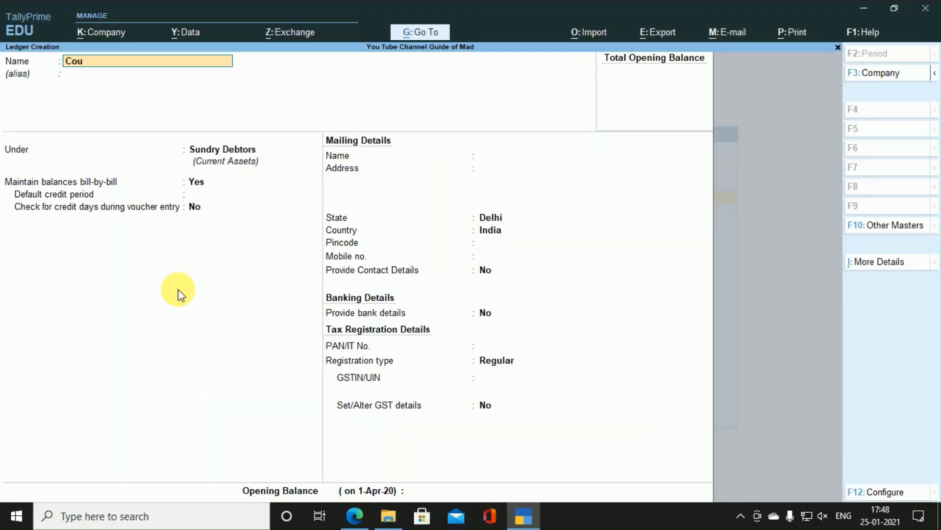
{"action": "type", "text": "ri"}
{"action": "key", "text": "Escape"}
{"action": "key", "text": "Escape"}
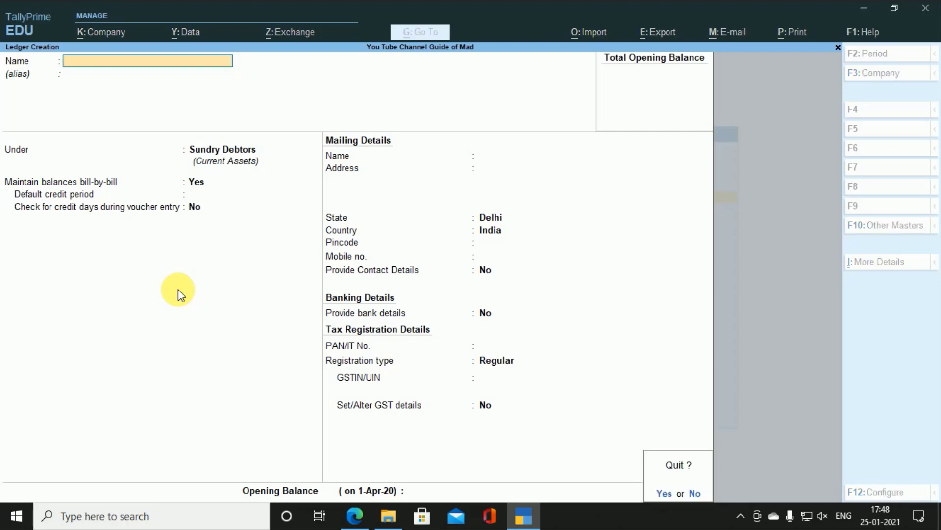
{"action": "key", "text": "y"}
{"action": "key", "text": "Escape"}
{"action": "key", "text": "Escape"}
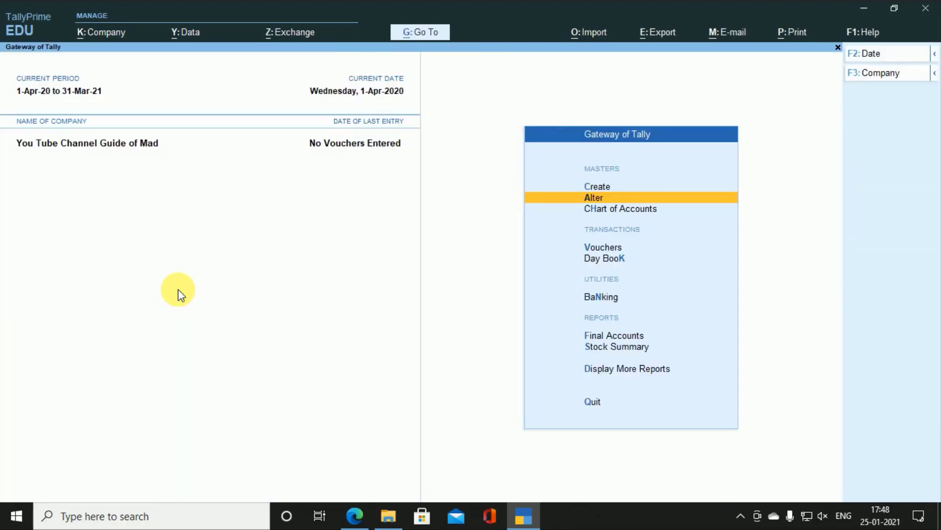
{"action": "key", "text": "Down"}
{"action": "key", "text": "Down"}
{"action": "key", "text": "Down"}
{"action": "key", "text": "Up"}
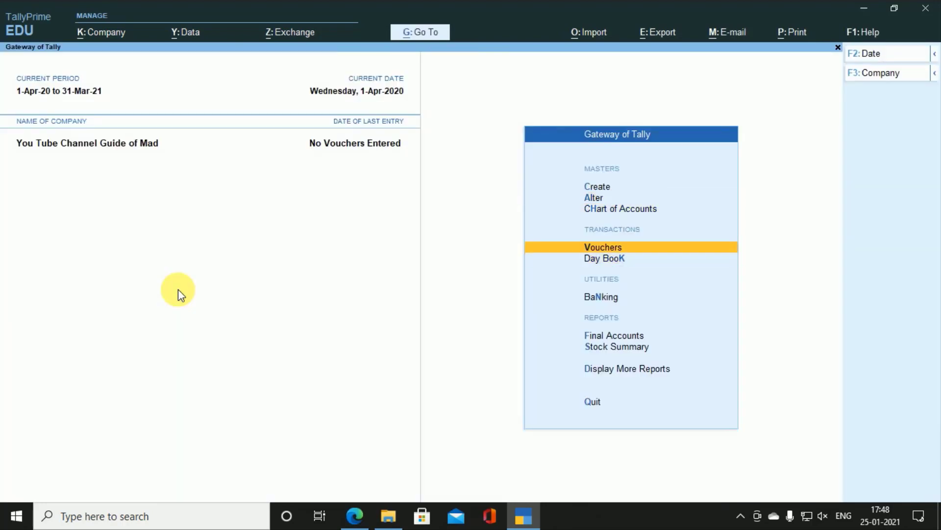
{"action": "key", "text": "Return"}
{"action": "key", "text": "alt+Tab"}
{"action": "scroll", "coordinate": [176, 289], "scroll_direction": "up", "scroll_amount": 7}
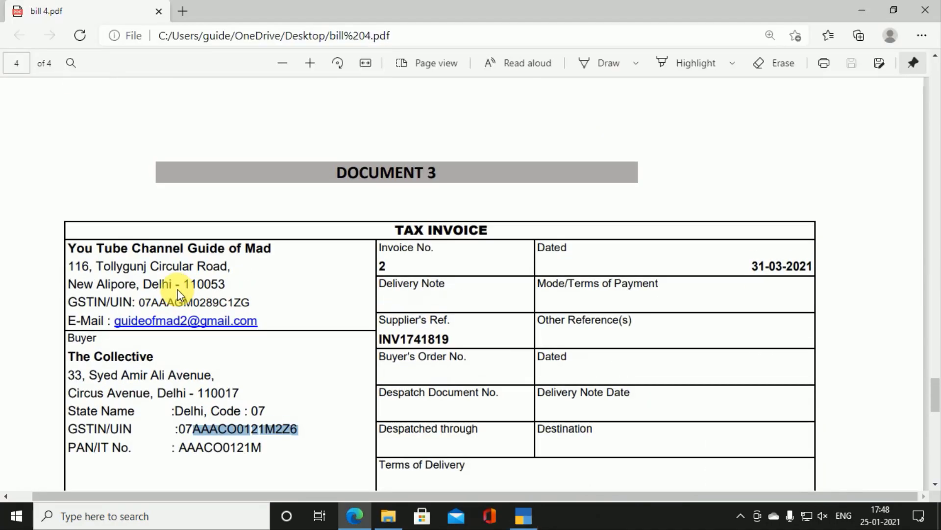
Step: Scroll to the top of the Metropolish tax invoice on page 2, then return to the blank Payment voucher
{"action": "scroll", "coordinate": [175, 289], "scroll_direction": "down", "scroll_amount": 15}
{"action": "scroll", "coordinate": [175, 287], "scroll_direction": "up", "scroll_amount": 10}
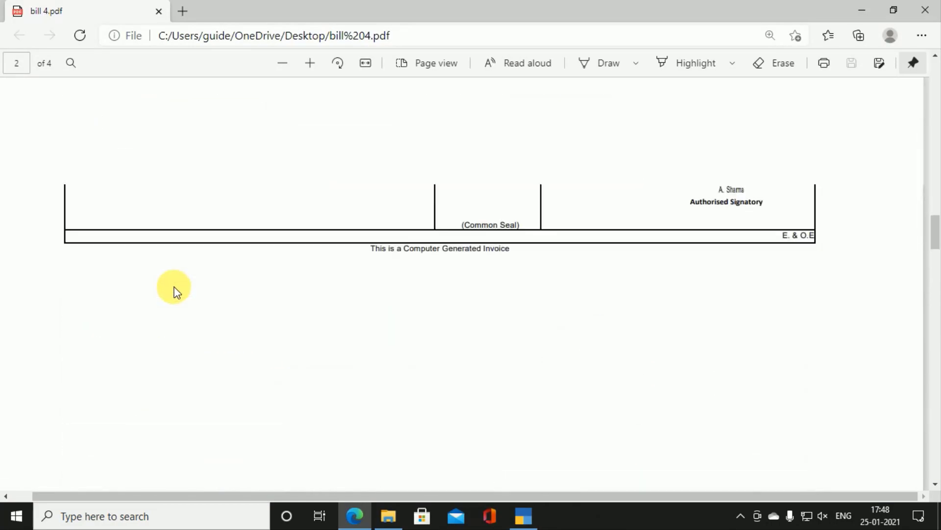
{"action": "scroll", "coordinate": [177, 292], "scroll_direction": "down", "scroll_amount": 2}
{"action": "scroll", "coordinate": [176, 291], "scroll_direction": "up", "scroll_amount": 4}
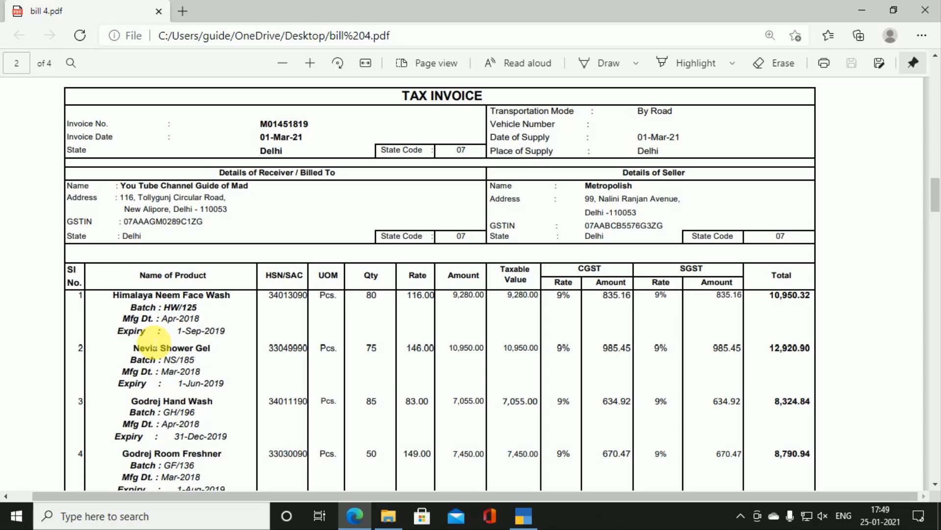
{"action": "key", "text": "alt+Tab"}
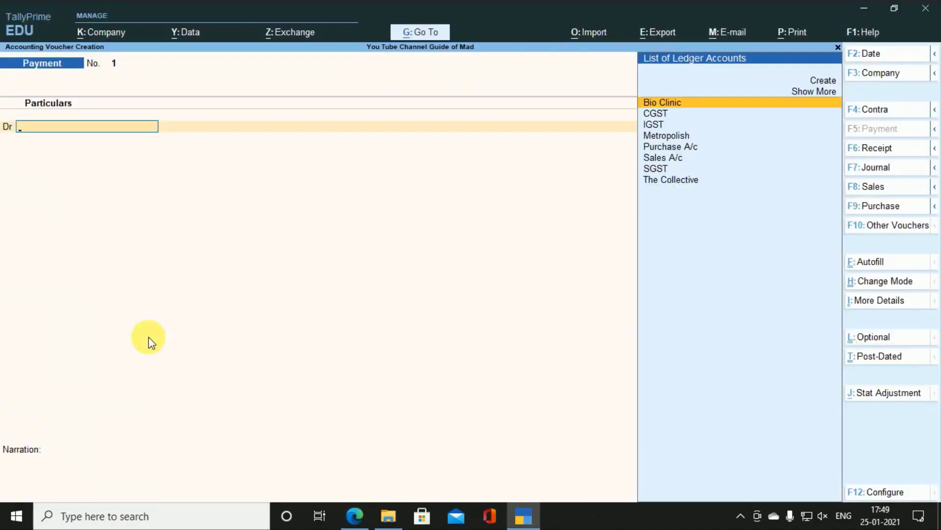
Step: Set Enable Batches and Maintain Expiry Date for Batches to Yes in F11 features and accept
{"action": "key", "text": "F11"}
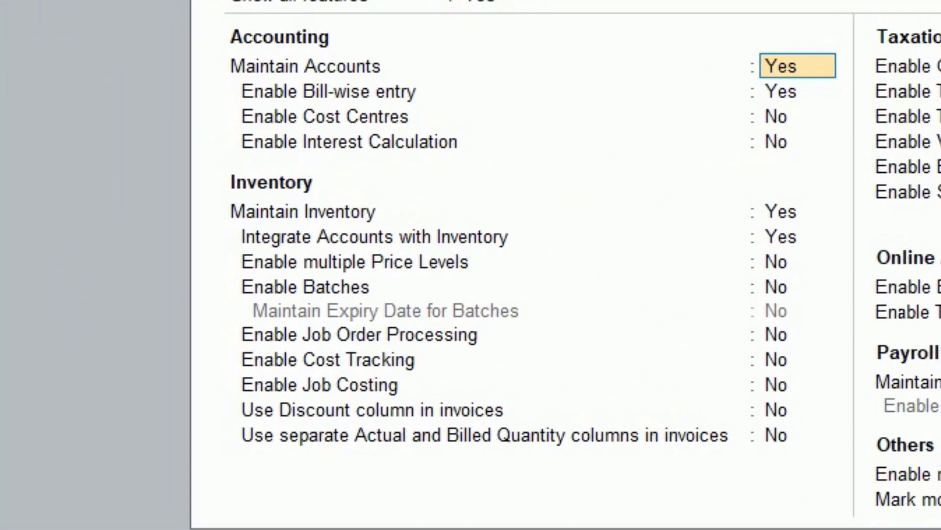
{"action": "key", "text": "Return"}
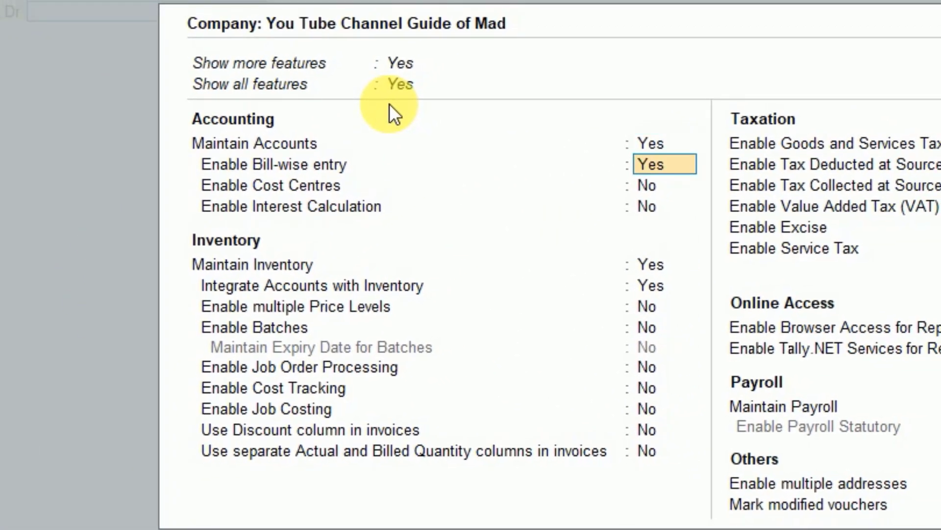
{"action": "key", "text": "Return"}
{"action": "key", "text": "Return"}
{"action": "key", "text": "Return"}
{"action": "key", "text": "Return"}
{"action": "key", "text": "Return"}
{"action": "key", "text": "Return"}
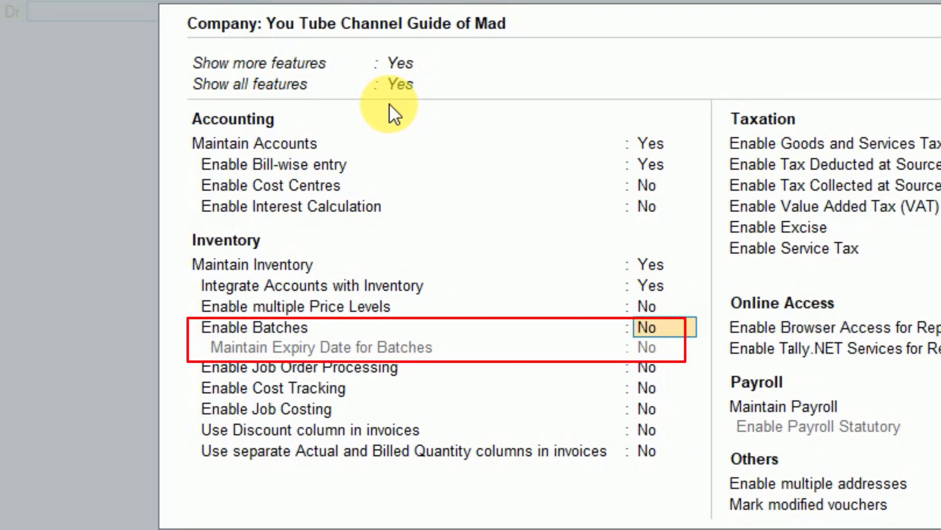
{"action": "key", "text": "y"}
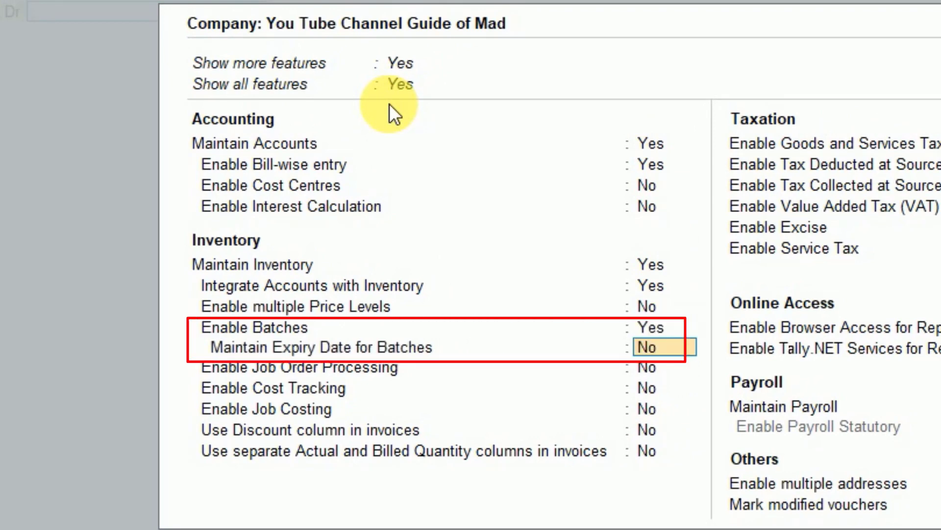
{"action": "key", "text": "y"}
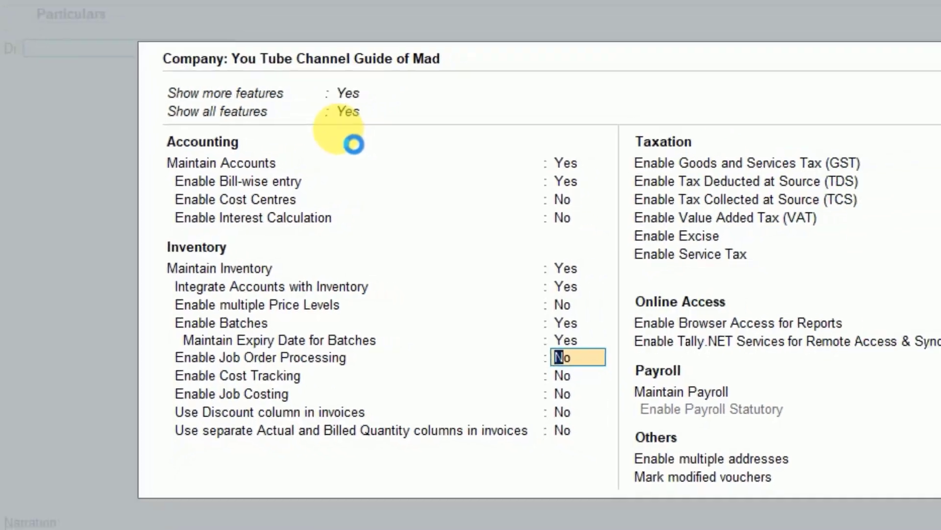
{"action": "key", "text": "ctrl+a"}
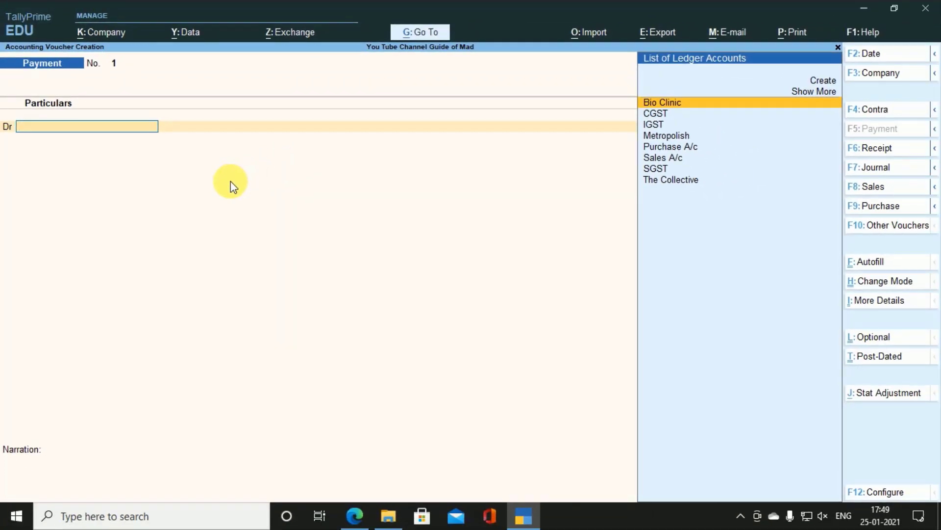
Step: Switch to a Purchase voucher dated 1-Mar-21
{"action": "key", "text": "F9"}
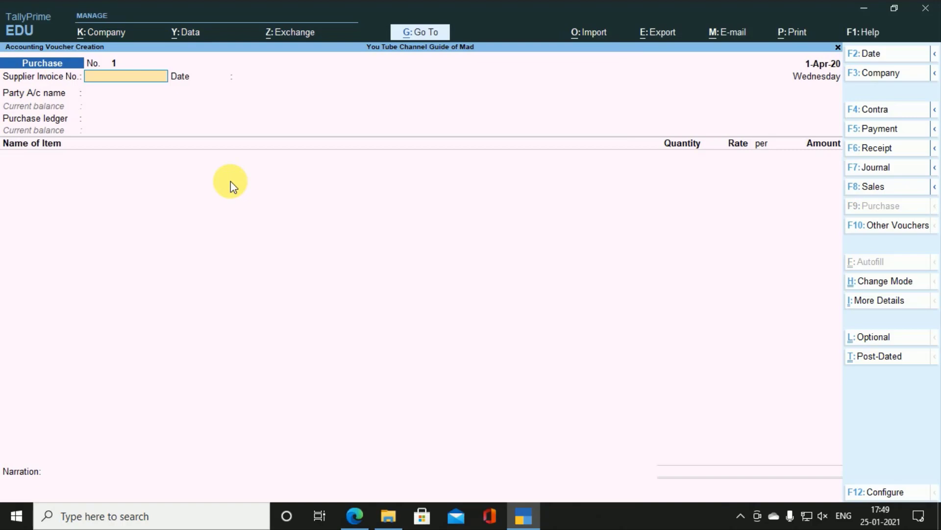
{"action": "key", "text": "alt+Tab"}
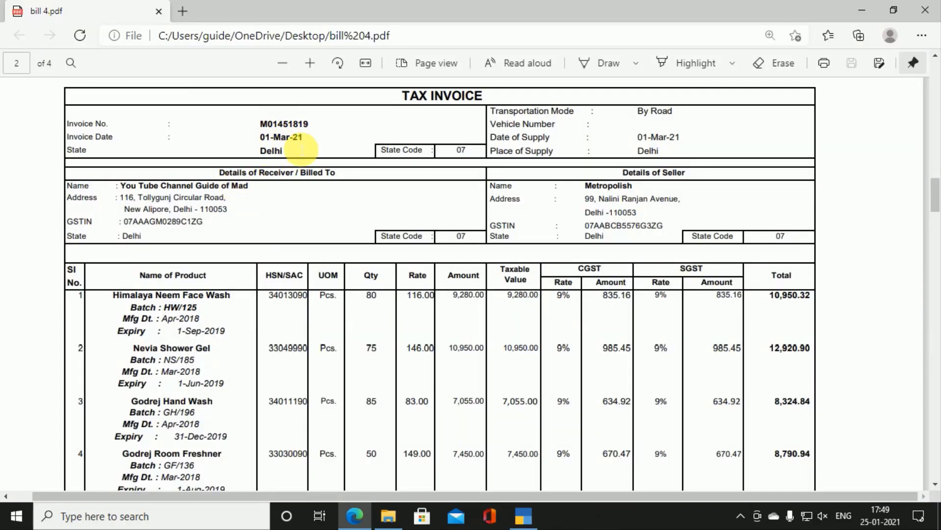
{"action": "key", "text": "alt+Tab"}
{"action": "key", "text": "F2"}
{"action": "type", "text": "1-3"}
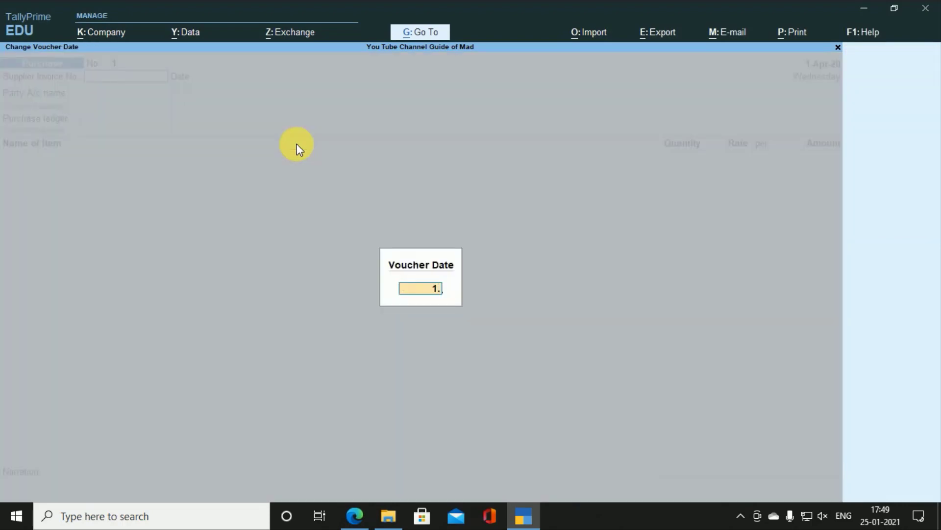
{"action": "key", "text": "Return"}
Step: Fill in the supplier invoice number copied from the PDF invoice
{"action": "key", "text": "alt+Tab"}
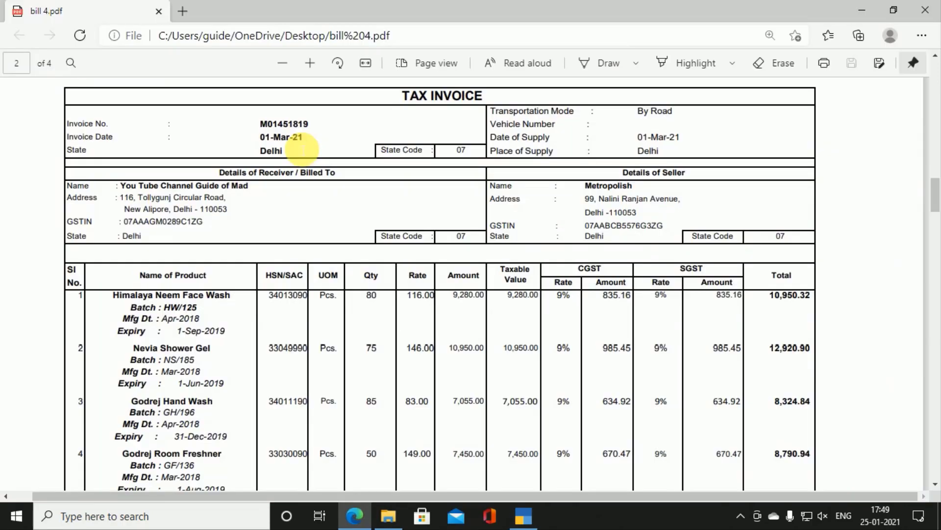
{"action": "left_click_drag", "start_coordinate": [261, 124], "coordinate": [313, 127]}
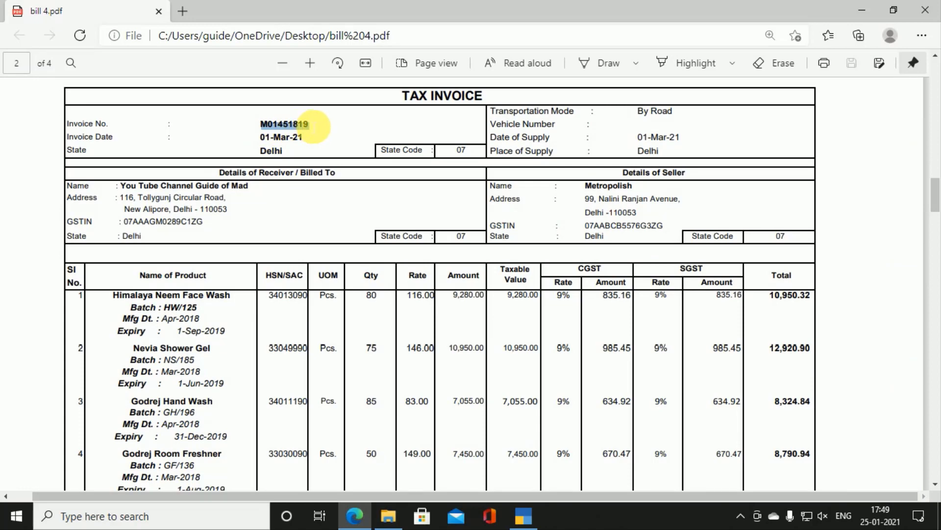
{"action": "key", "text": "alt+Tab"}
{"action": "key", "text": "ctrl+alt+v"}
{"action": "key", "text": "Return"}
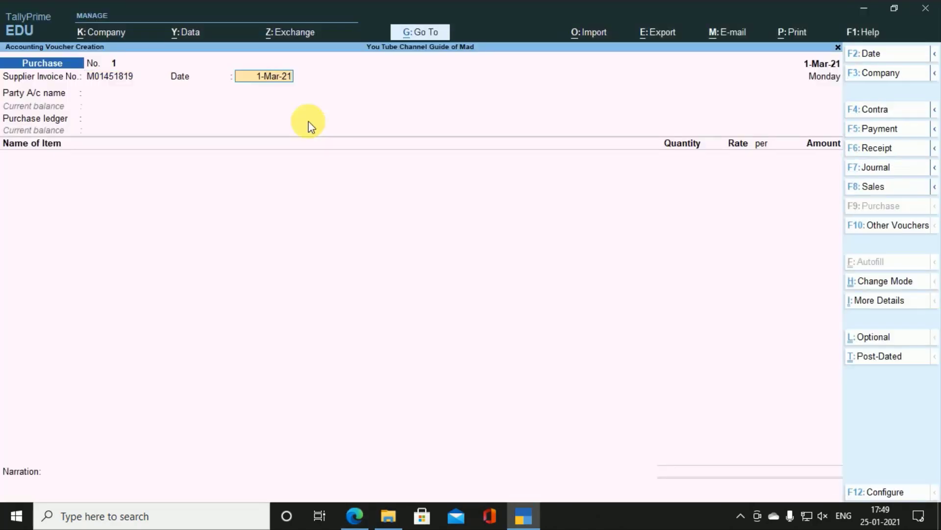
Step: Select Metropolish as the party account
{"action": "key", "text": "Return"}
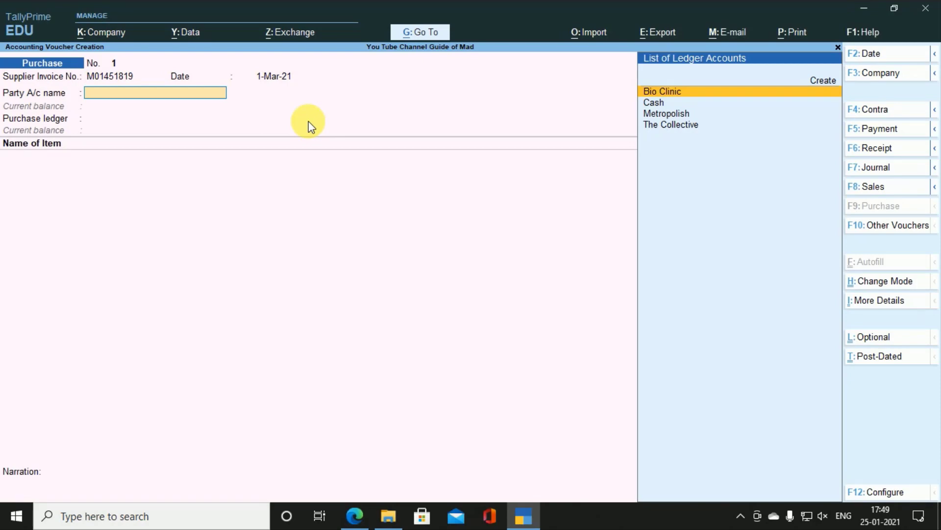
{"action": "key", "text": "alt+Tab"}
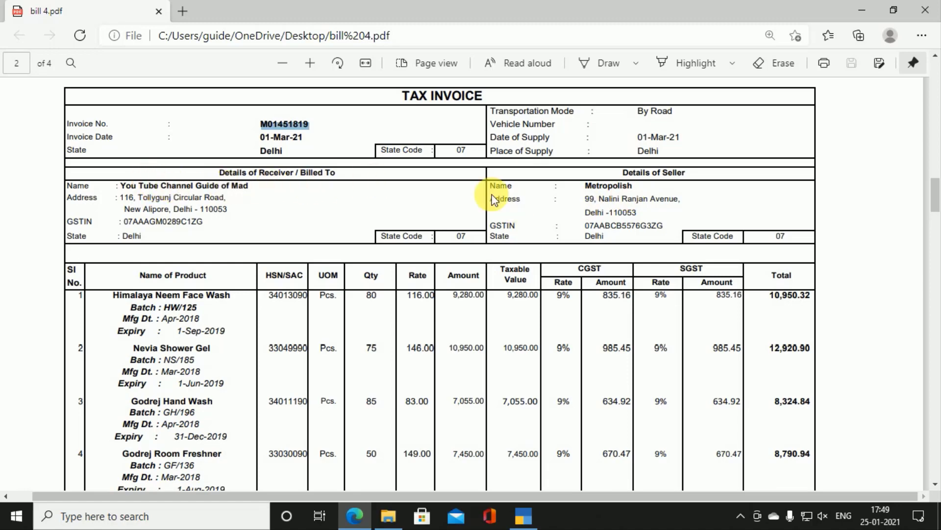
{"action": "key", "text": "alt+Tab"}
{"action": "key", "text": "Down"}
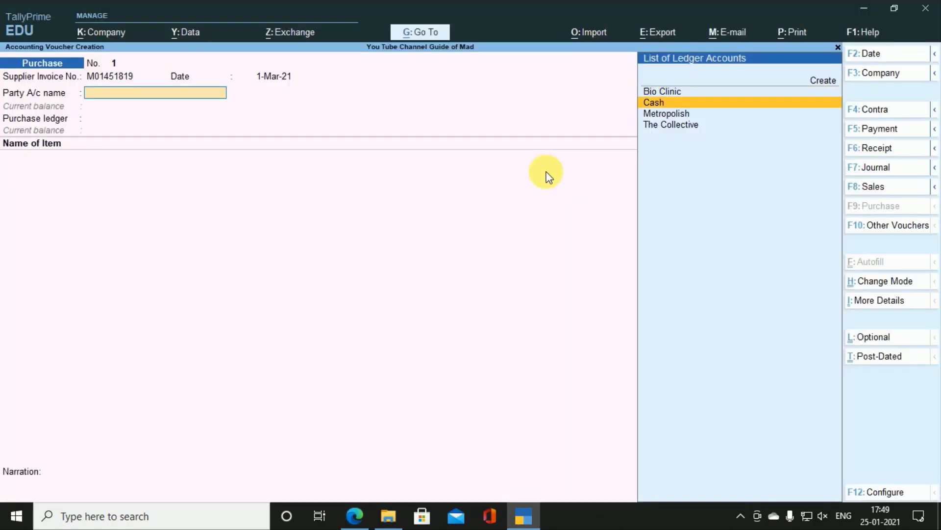
{"action": "key", "text": "Down"}
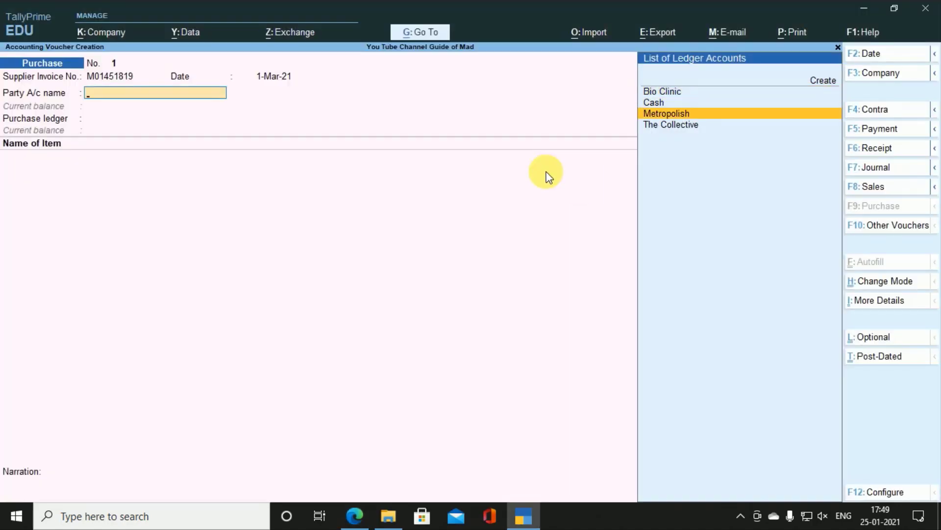
{"action": "key", "text": "Return"}
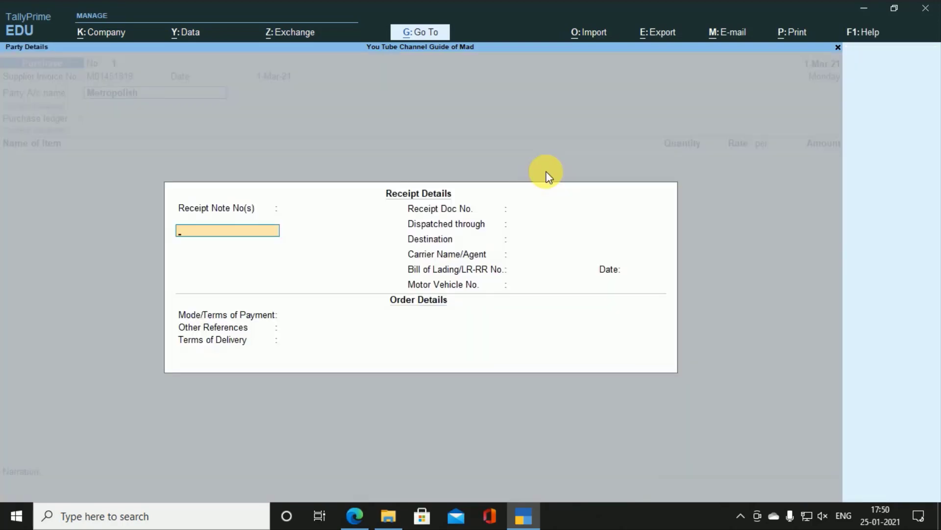
Step: Accept Metropolish's receipt details unchanged
{"action": "key", "text": "alt+Tab"}
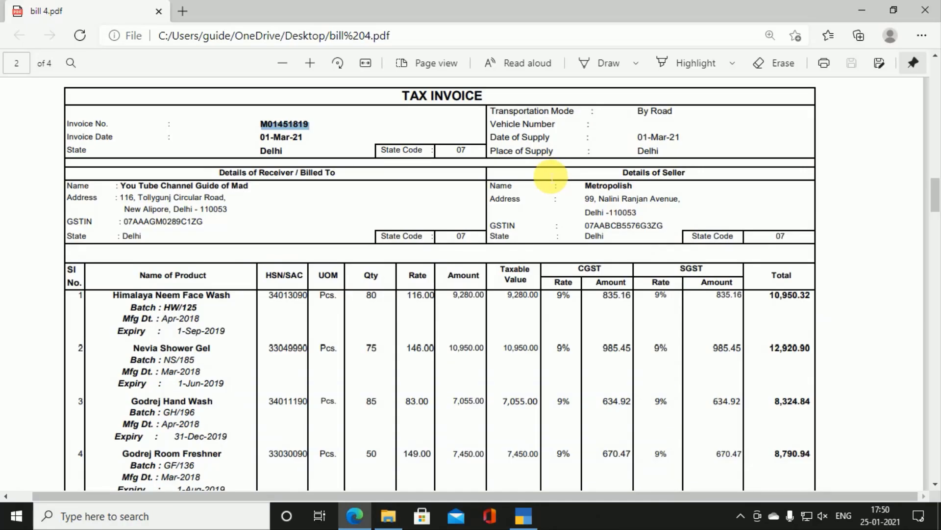
{"action": "key", "text": "alt+Tab"}
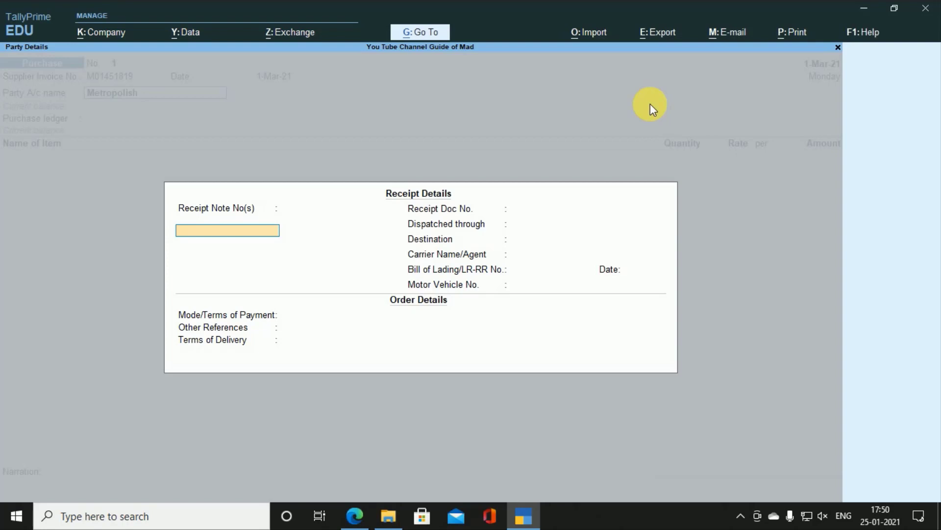
{"action": "key", "text": "Return"}
{"action": "key", "text": "Return"}
{"action": "key", "text": "Return"}
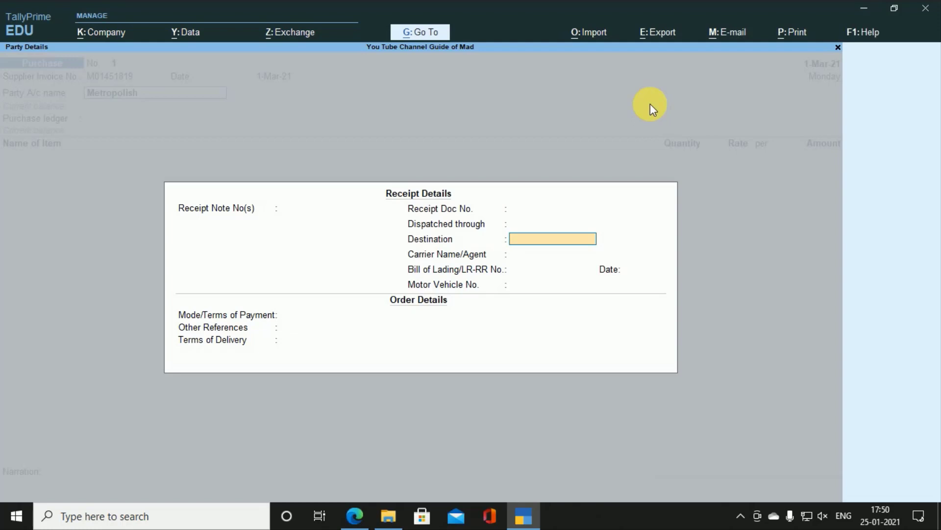
{"action": "key", "text": "Return"}
{"action": "key", "text": "Return"}
{"action": "key", "text": "Return"}
{"action": "key", "text": "Return"}
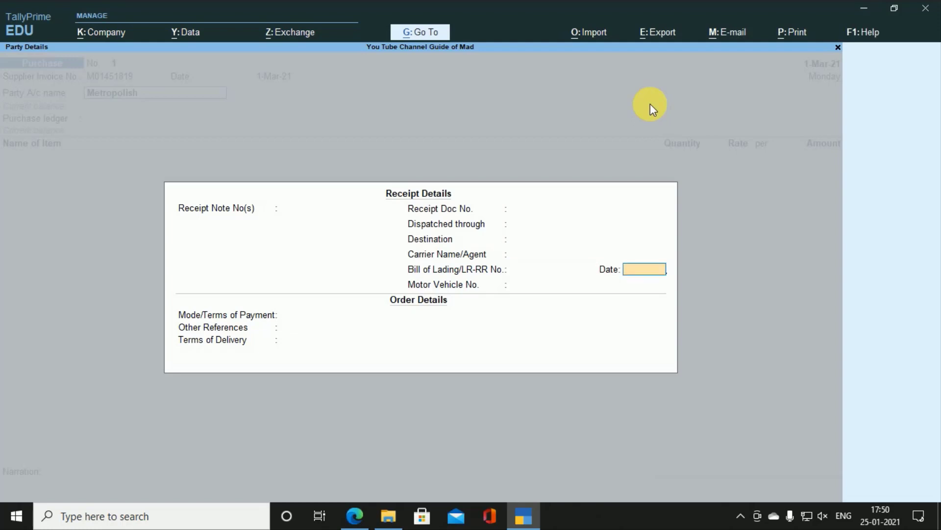
{"action": "key", "text": "Return"}
{"action": "key", "text": "Return"}
{"action": "key", "text": "Return"}
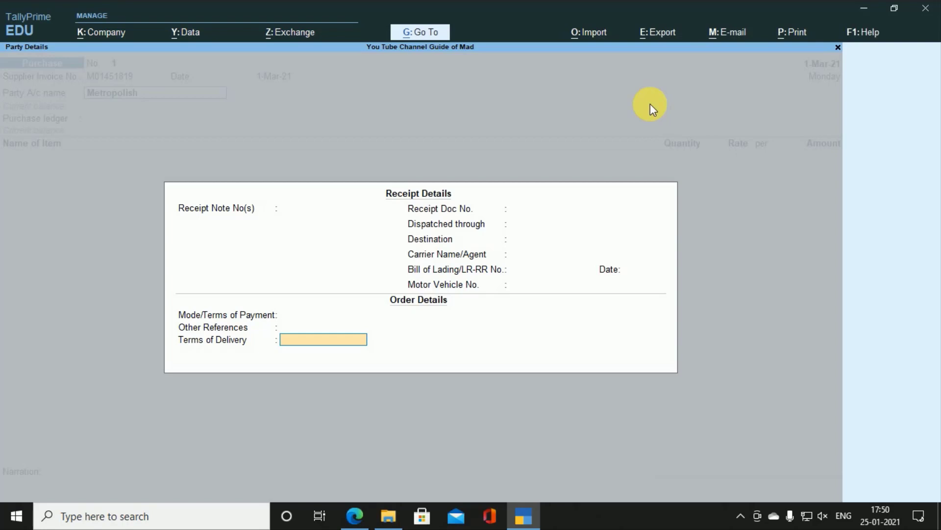
{"action": "key", "text": "Return"}
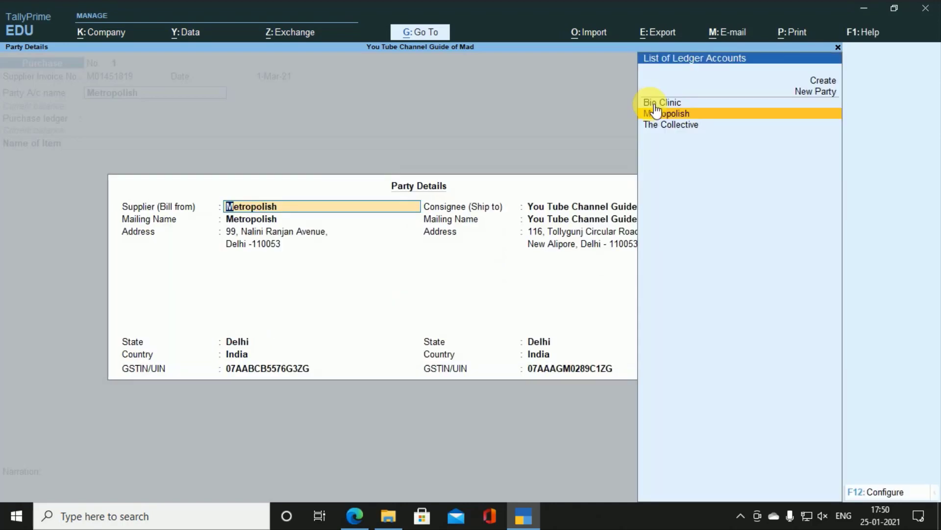
Step: Keep Metropolish as supplier and the company as consignee, both in Delhi
{"action": "key", "text": "Return"}
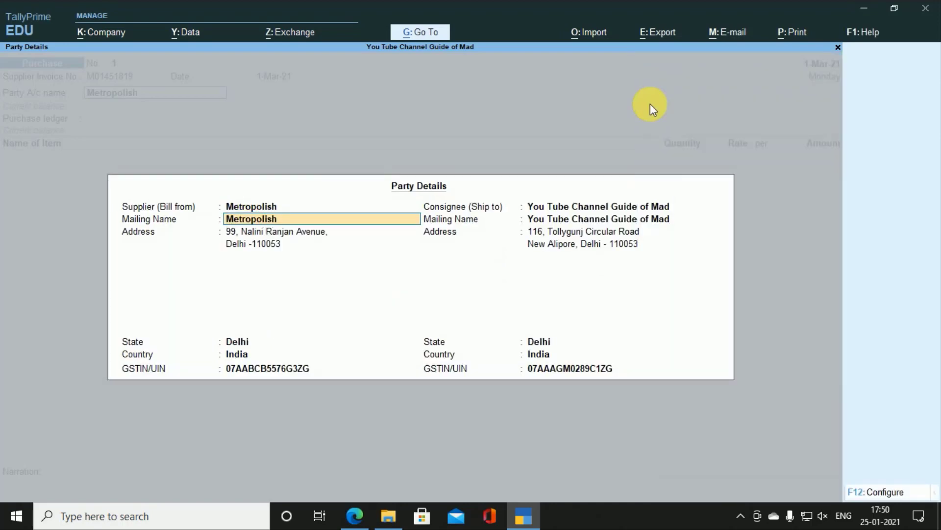
{"action": "key", "text": "Return"}
{"action": "key", "text": "Return"}
{"action": "key", "text": "Return"}
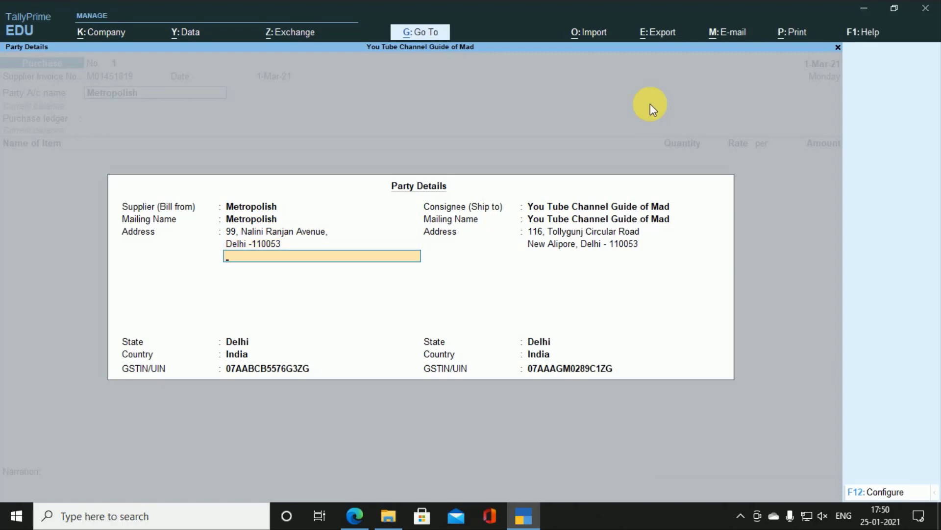
{"action": "key", "text": "Return"}
{"action": "key", "text": "Return"}
{"action": "key", "text": "Return"}
{"action": "key", "text": "Return"}
{"action": "key", "text": "Return"}
{"action": "key", "text": "Return"}
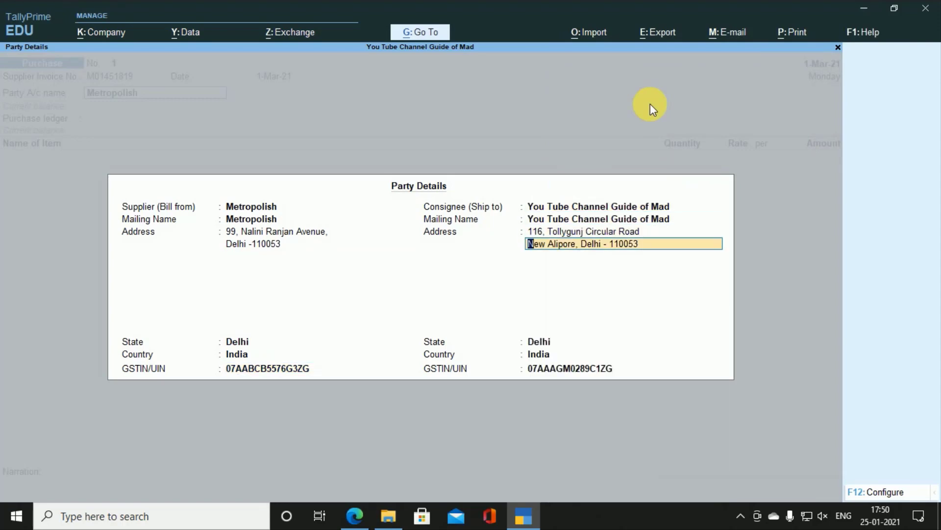
{"action": "key", "text": "Return"}
{"action": "key", "text": "Return"}
{"action": "key", "text": "Return"}
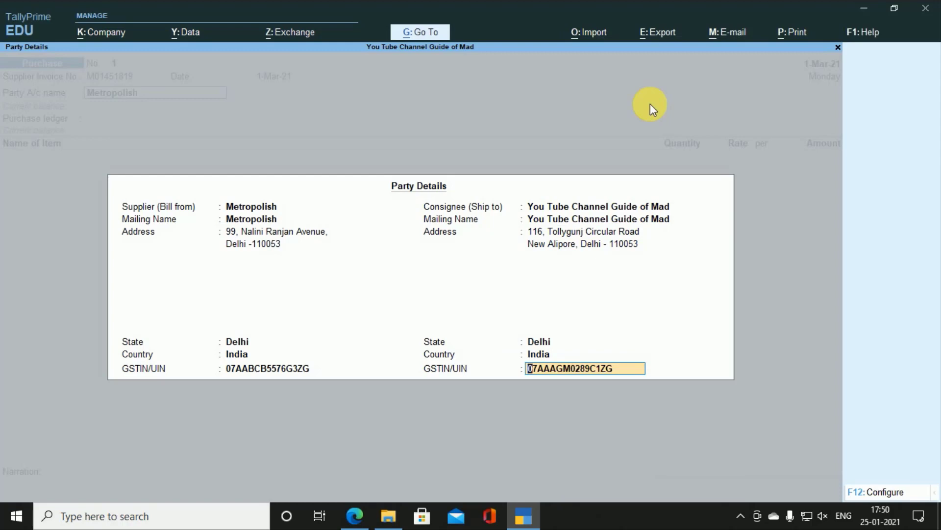
{"action": "key", "text": "Return"}
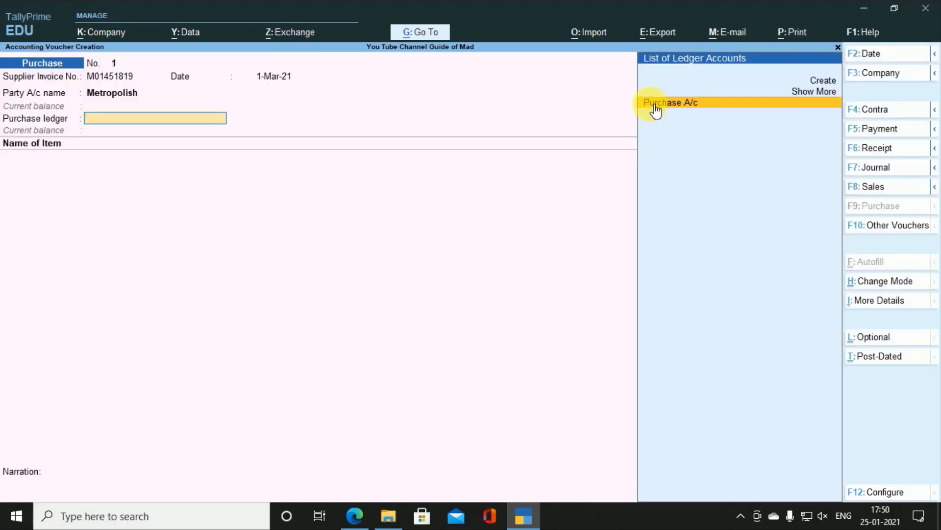
Step: Choose Purchase A/c as ledger and copy 'Himalaya Neem Face Wash' into a new stock item form
{"action": "left_click", "coordinate": [656, 104]}
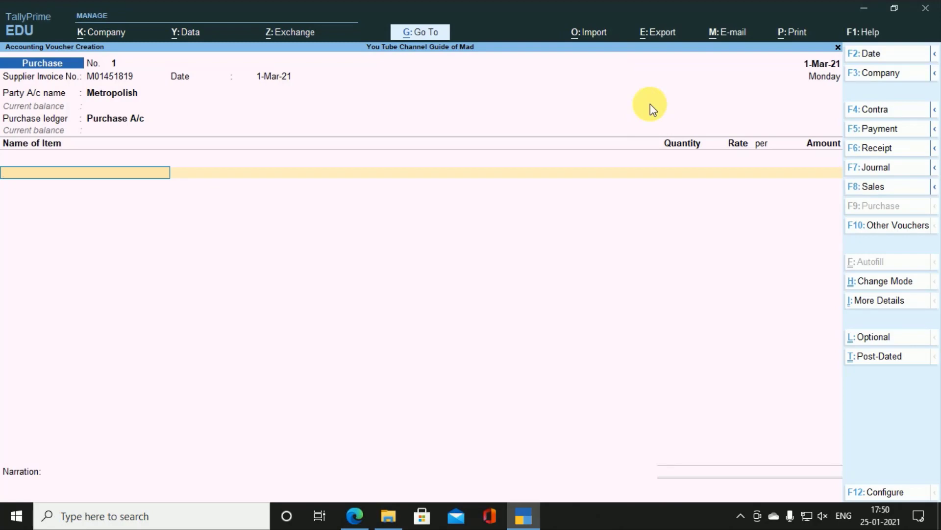
{"action": "key", "text": "alt+Tab"}
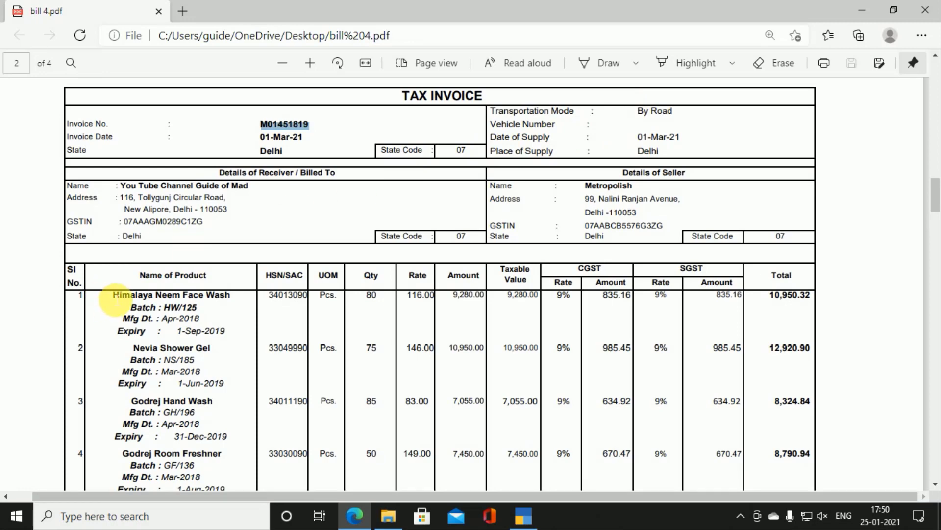
{"action": "left_click_drag", "start_coordinate": [114, 297], "coordinate": [235, 298]}
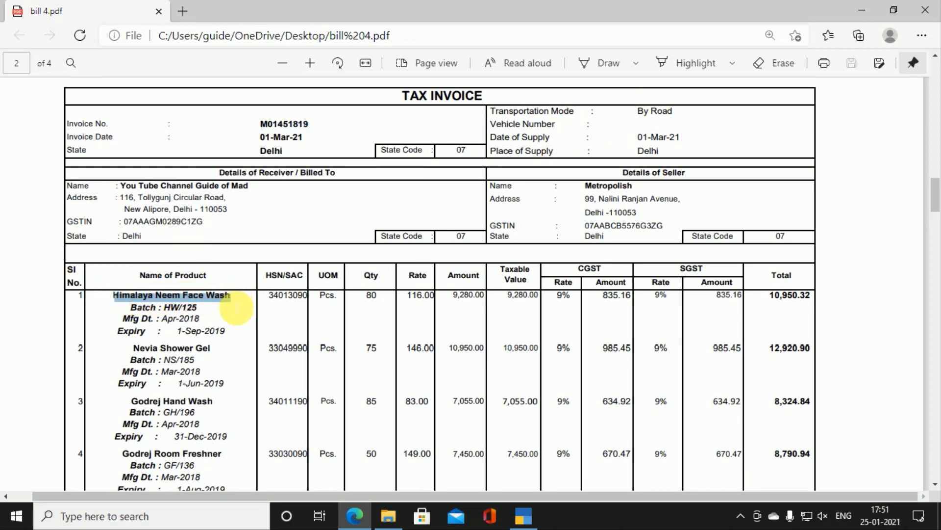
{"action": "key", "text": "alt+Tab"}
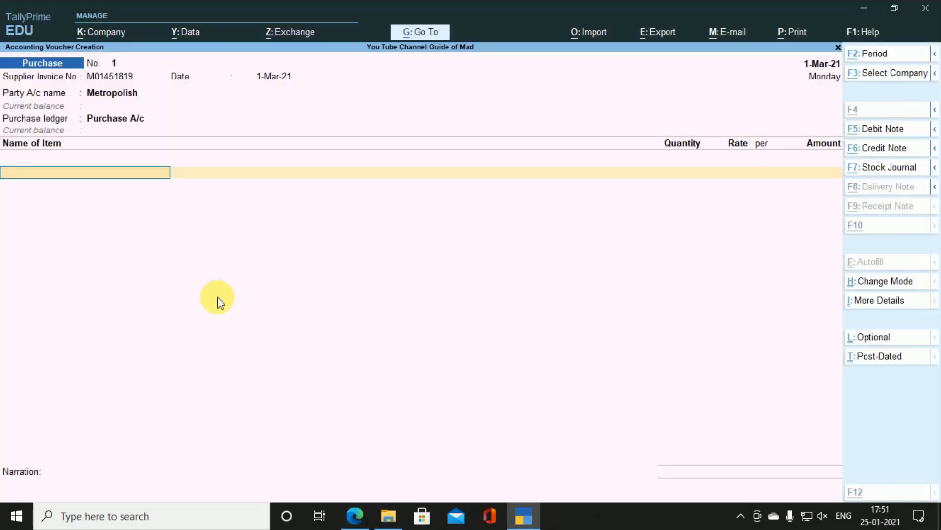
{"action": "key", "text": "alt+c"}
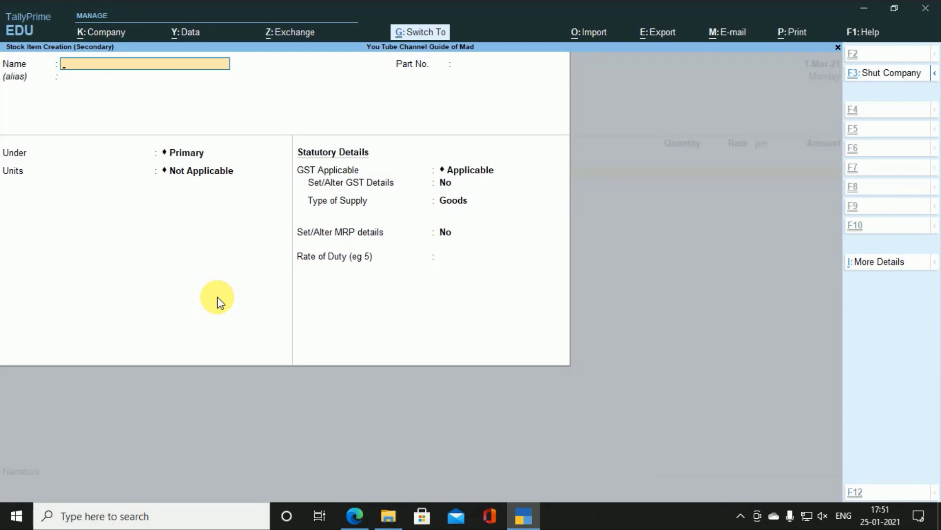
Step: Name the item 'Himalaya Neem Face Wash' and create a simple PCS unit with UQC PCS-PIECES
{"action": "key", "text": "ctrl+alt+v"}
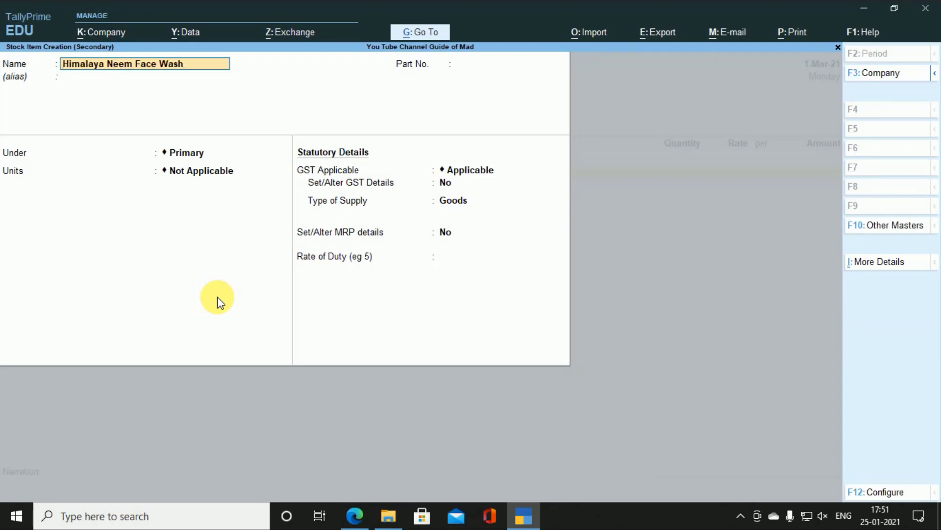
{"action": "key", "text": "Return"}
{"action": "key", "text": "Return"}
{"action": "key", "text": "Return"}
{"action": "key", "text": "Return"}
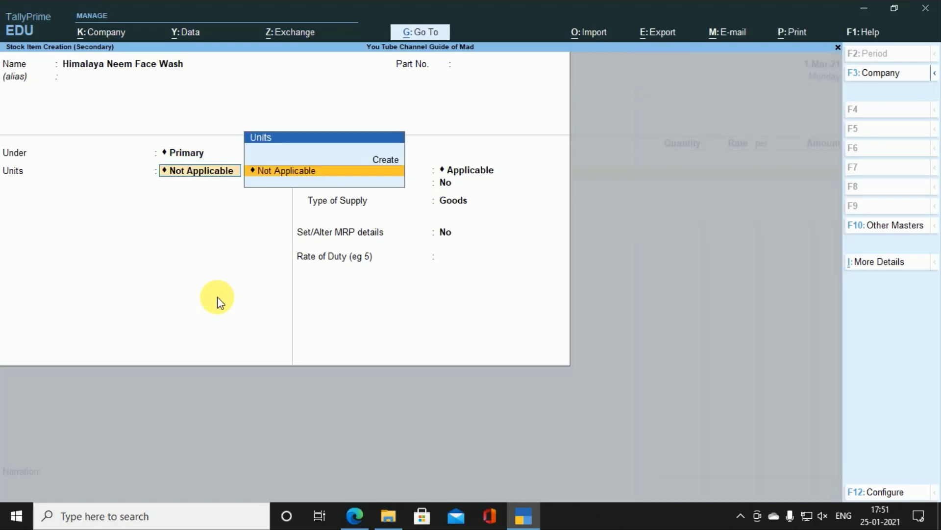
{"action": "key", "text": "alt+Tab"}
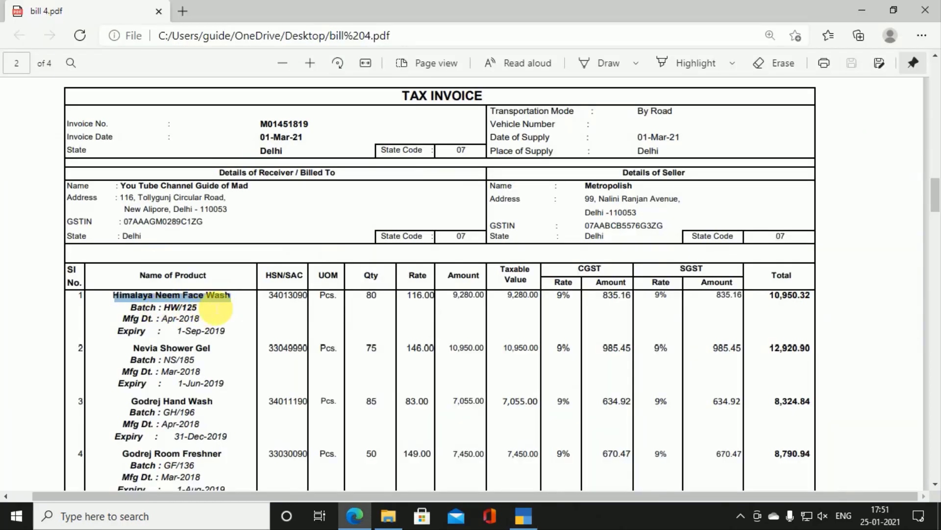
{"action": "key", "text": "alt+Tab"}
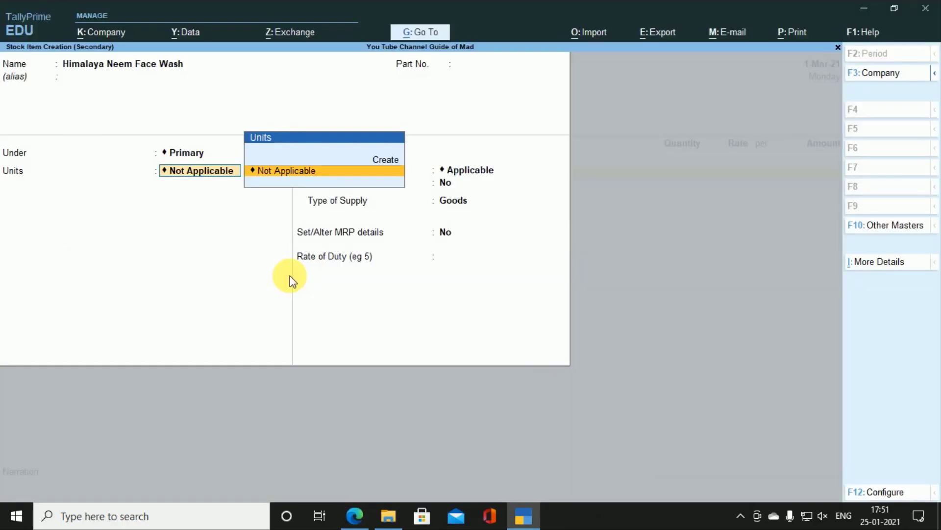
{"action": "key", "text": "alt+c"}
{"action": "type", "text": "pcs"}
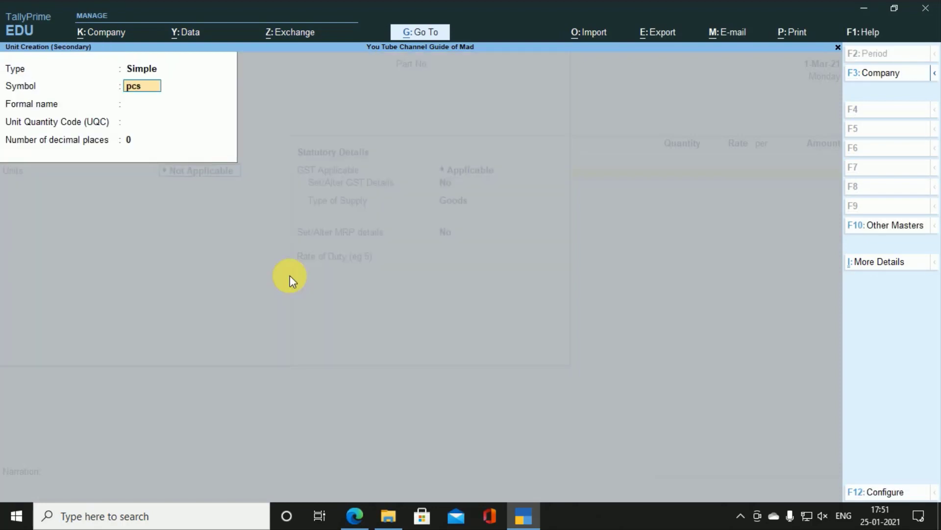
{"action": "key", "text": "Return"}
{"action": "key", "text": "shift+Tab"}
{"action": "key", "text": "shift+Tab"}
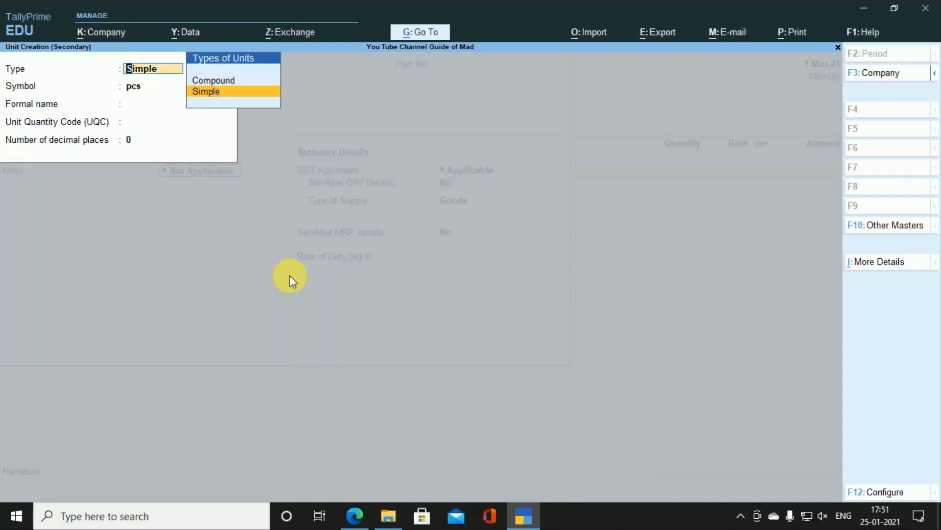
{"action": "key", "text": "Return"}
{"action": "type", "text": "P"}
{"action": "key", "text": "Return"}
{"action": "key", "text": "Return"}
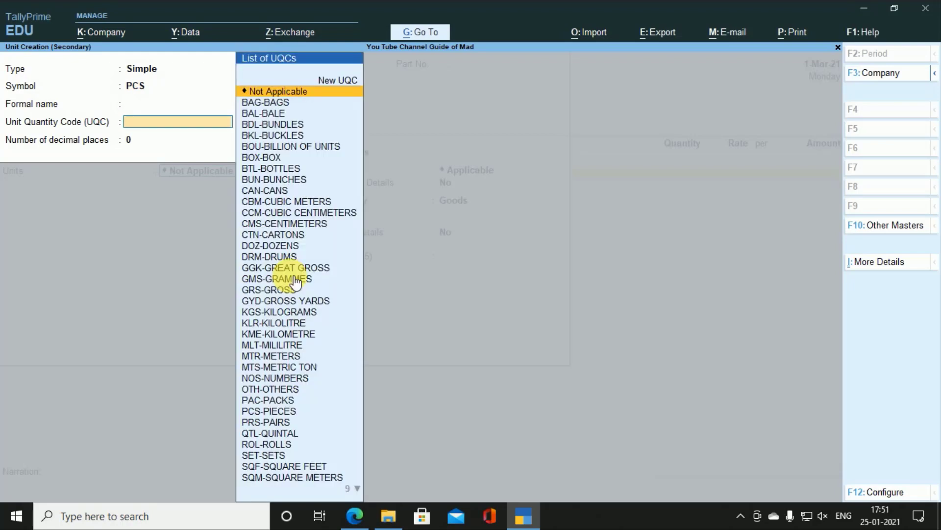
{"action": "type", "text": "PCS"}
{"action": "key", "text": "Return"}
{"action": "key", "text": "Return"}
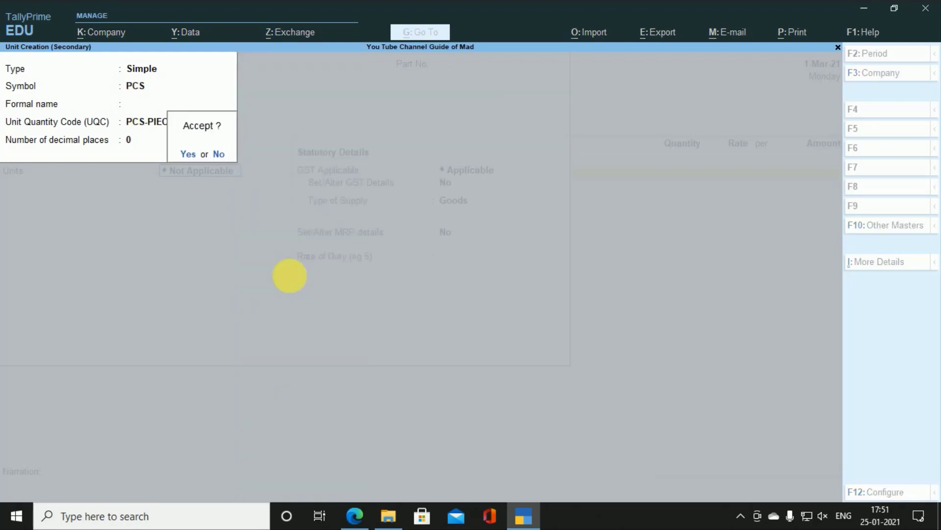
{"action": "key", "text": "Return"}
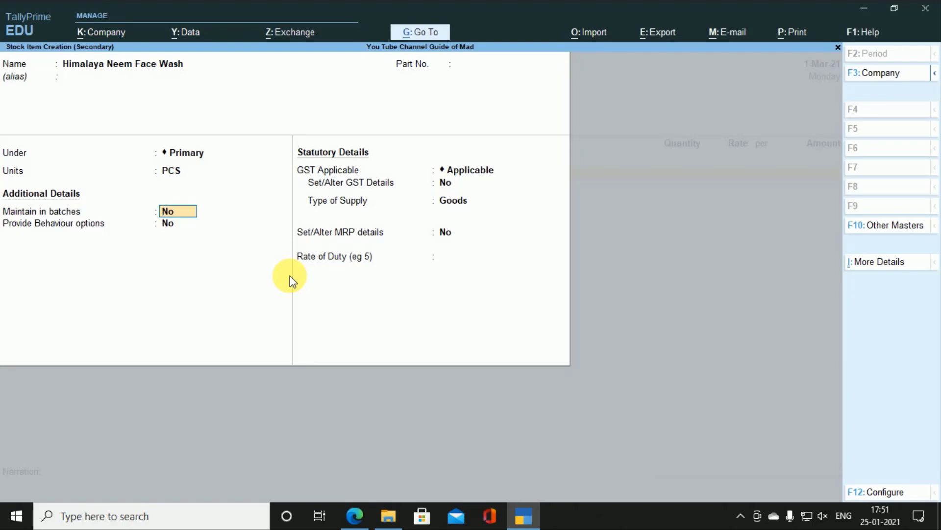
Step: Turn on batches, manufacturing dates and expiry dates, and enable GST details
{"action": "type", "text": "Y"}
{"action": "key", "text": "Return"}
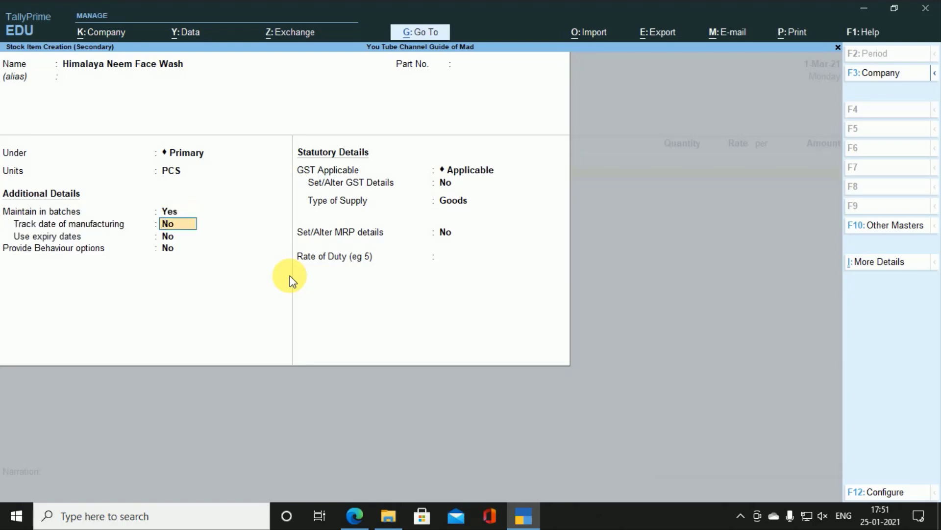
{"action": "type", "text": "Y"}
{"action": "key", "text": "Return"}
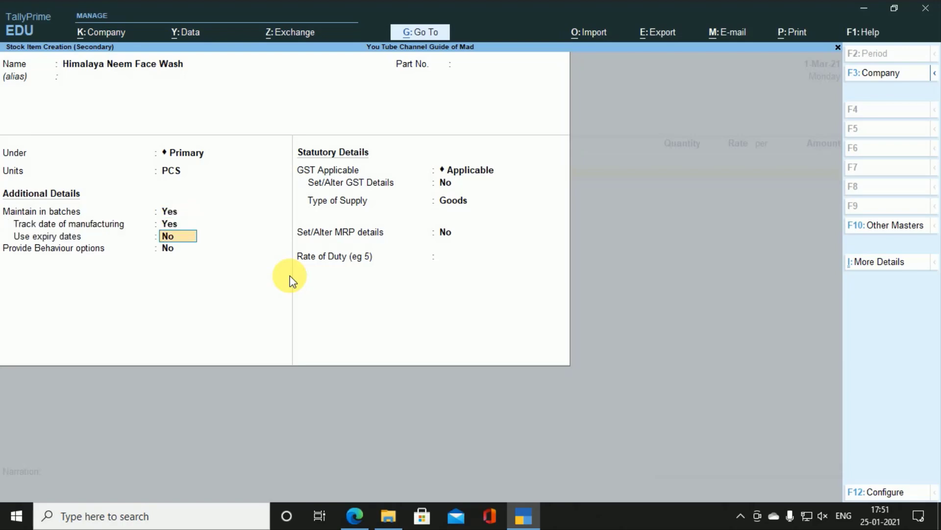
{"action": "type", "text": "Y"}
{"action": "key", "text": "Return"}
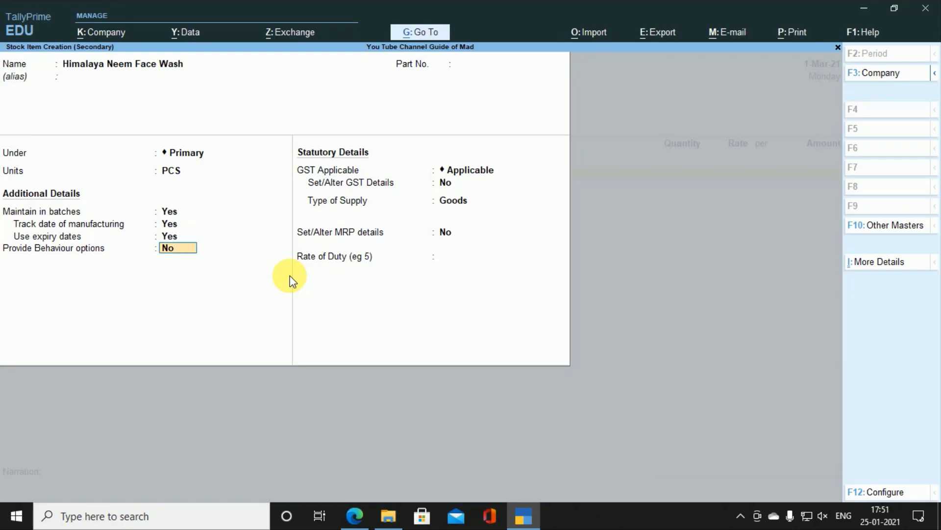
{"action": "type", "text": "N"}
{"action": "key", "text": "Return"}
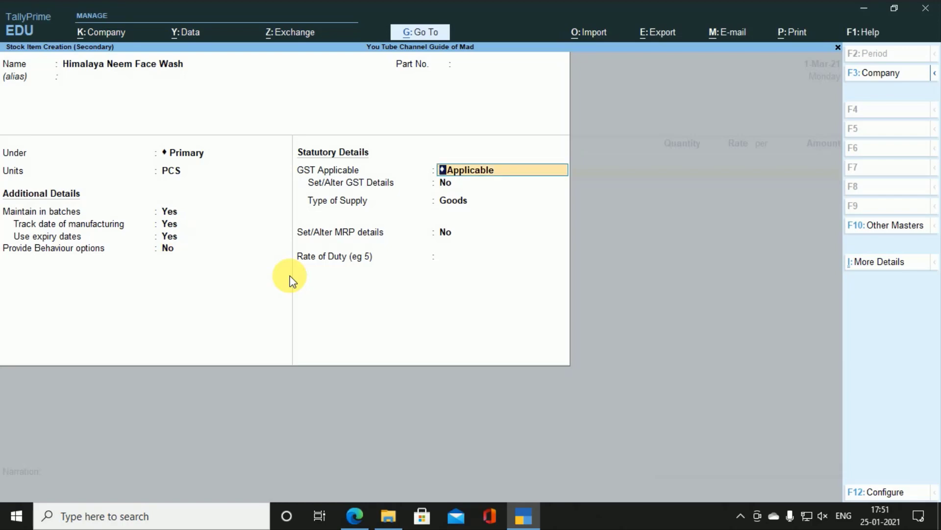
{"action": "key", "text": "Return"}
{"action": "type", "text": "Y"}
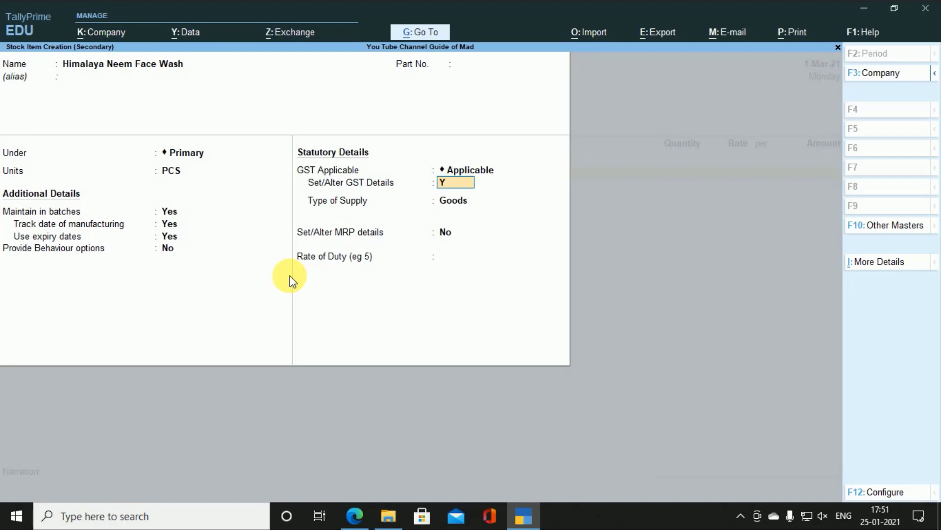
{"action": "key", "text": "Return"}
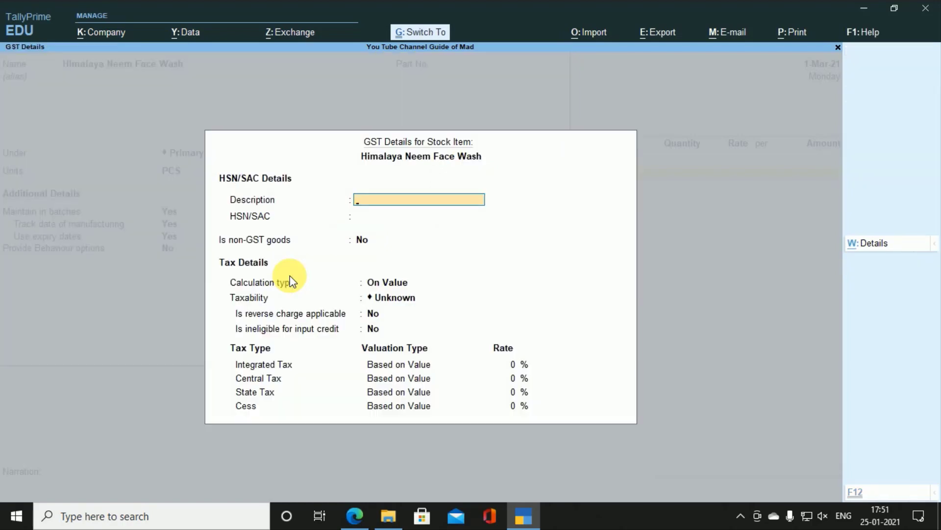
Step: Use the item name as GST description and set HSN/SAC 34013090 from the invoice
{"action": "key", "text": "ctrl+r"}
{"action": "key", "text": "Return"}
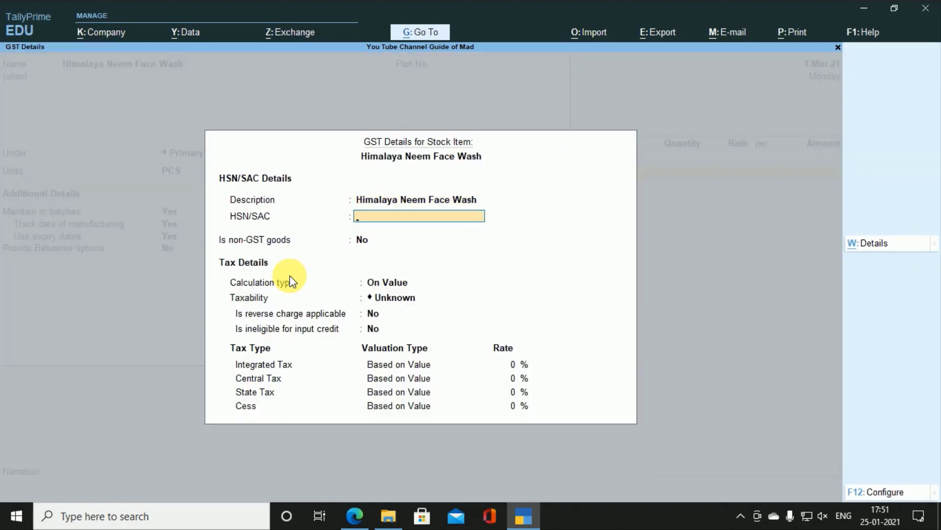
{"action": "key", "text": "alt+Tab"}
{"action": "double_click", "coordinate": [283, 299]}
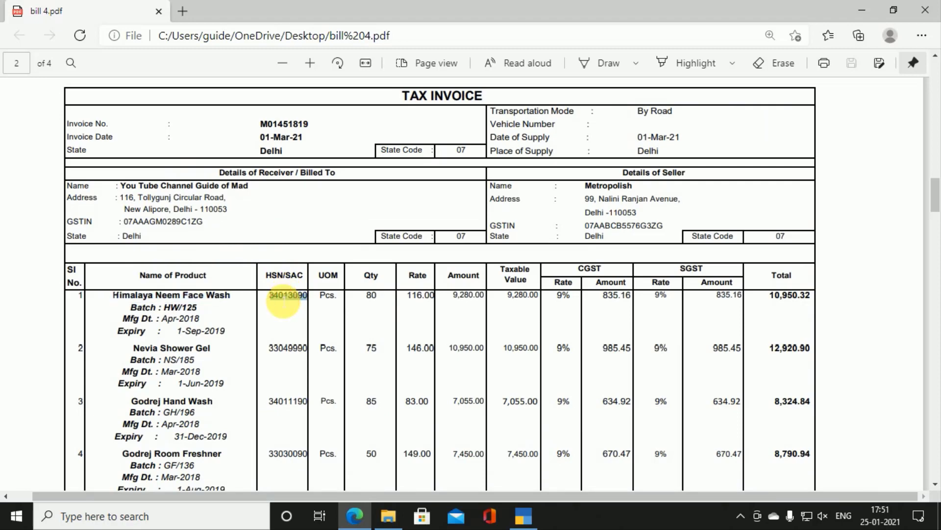
{"action": "key", "text": "ctrl+c"}
{"action": "key", "text": "alt+Tab"}
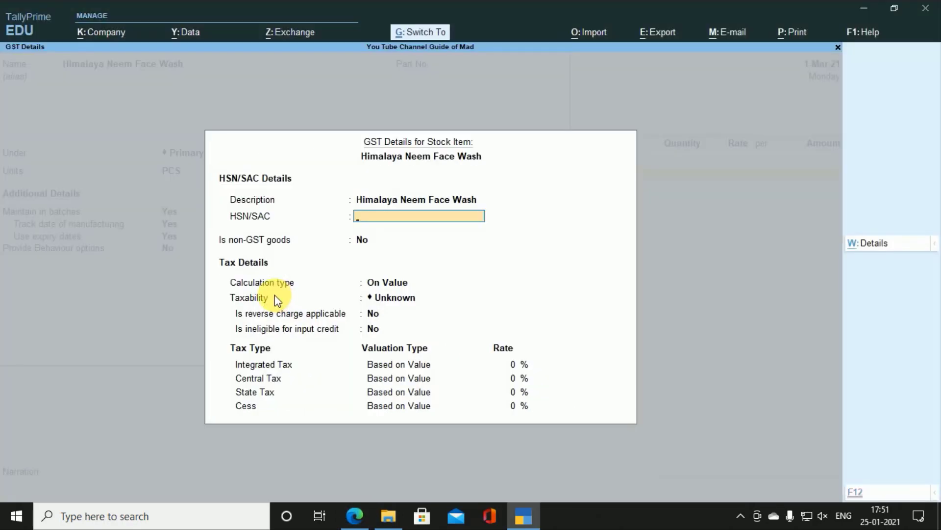
{"action": "key", "text": "ctrl+alt+v"}
{"action": "key", "text": "Return"}
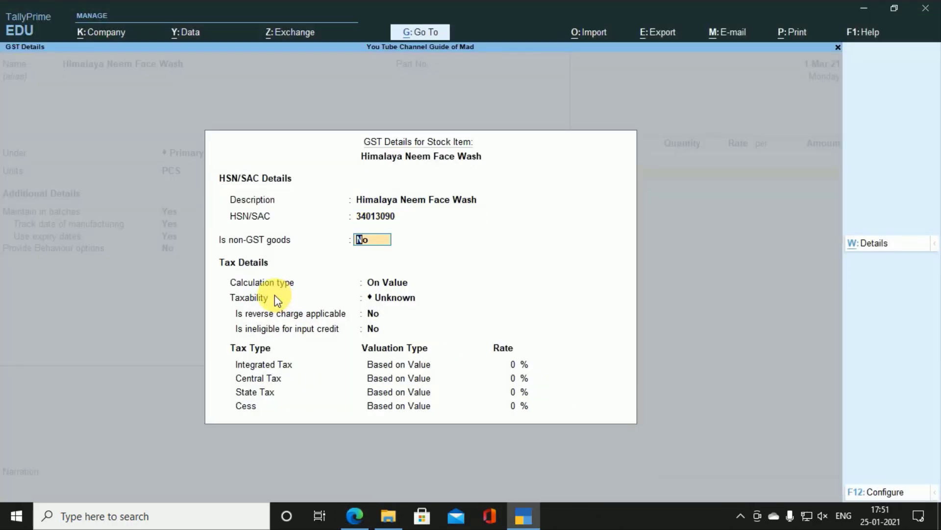
Step: Mark the item Taxable at 18% integrated tax as Goods, and save it
{"action": "key", "text": "Return"}
{"action": "key", "text": "Return"}
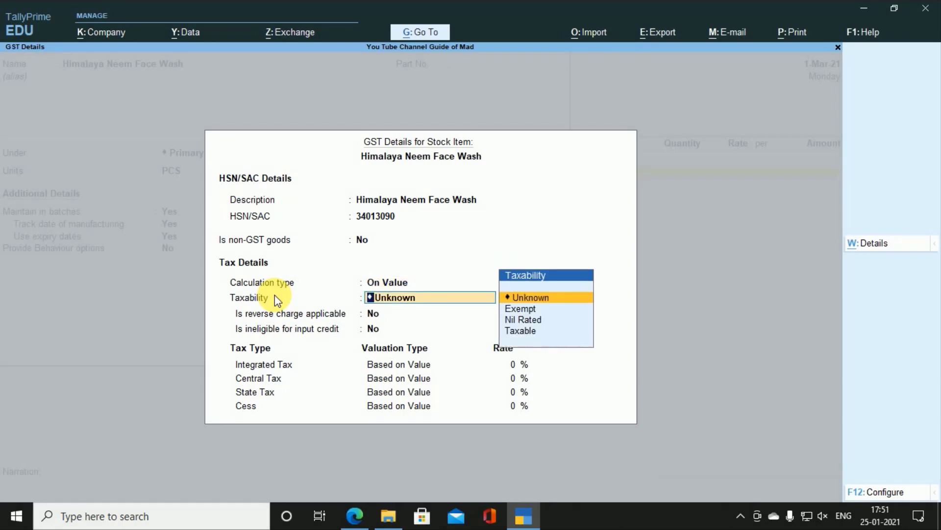
{"action": "key", "text": "Down"}
{"action": "key", "text": "Down"}
{"action": "key", "text": "Down"}
{"action": "key", "text": "Return"}
{"action": "key", "text": "Return"}
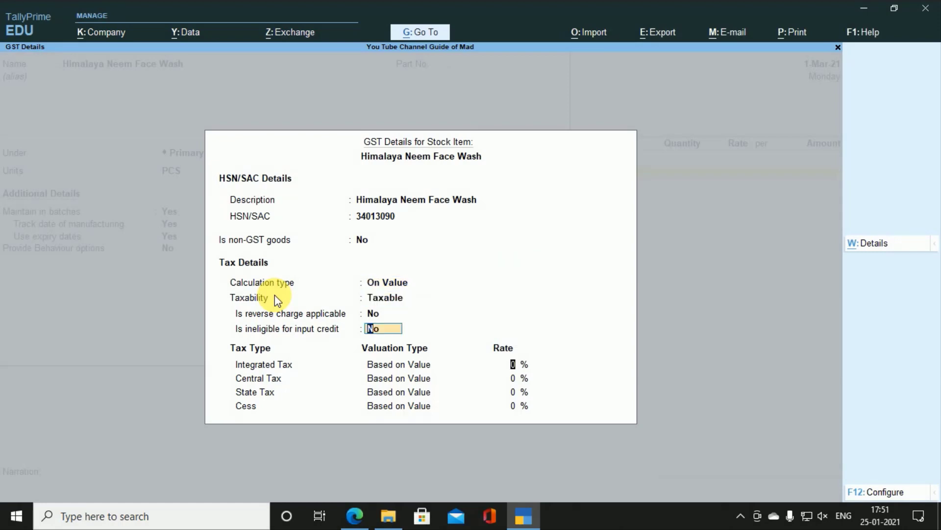
{"action": "key", "text": "Return"}
{"action": "key", "text": "alt+Tab"}
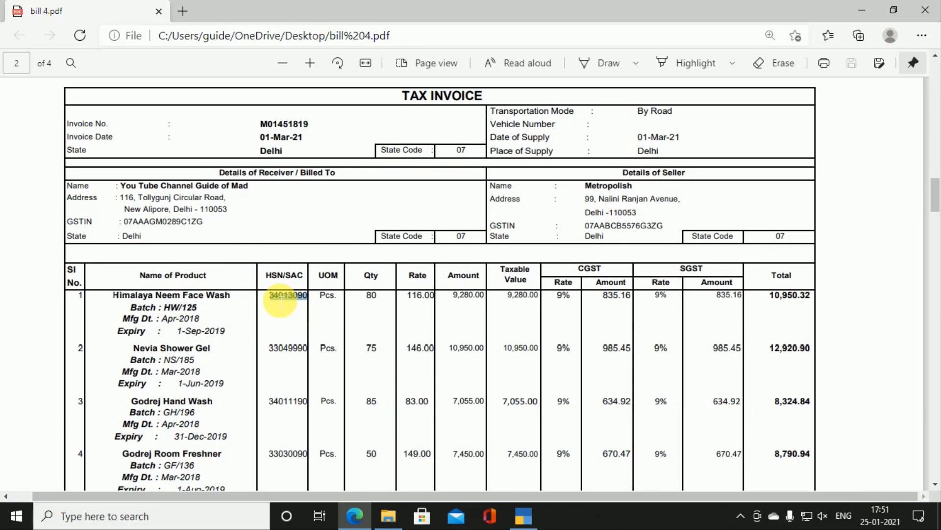
{"action": "key", "text": "alt+Tab"}
{"action": "type", "text": "18"}
{"action": "key", "text": "Return"}
{"action": "key", "text": "Return"}
{"action": "key", "text": "Return"}
{"action": "key", "text": "Return"}
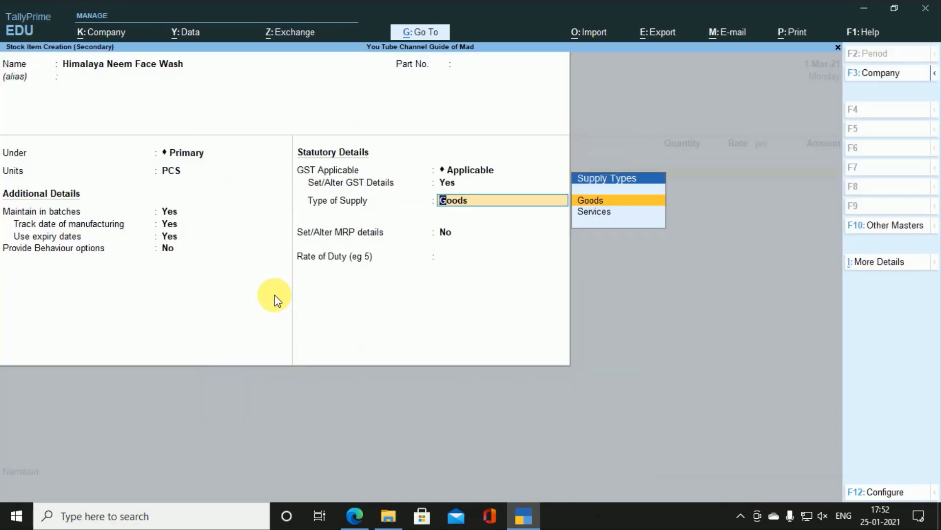
{"action": "key", "text": "Return"}
{"action": "key", "text": "Return"}
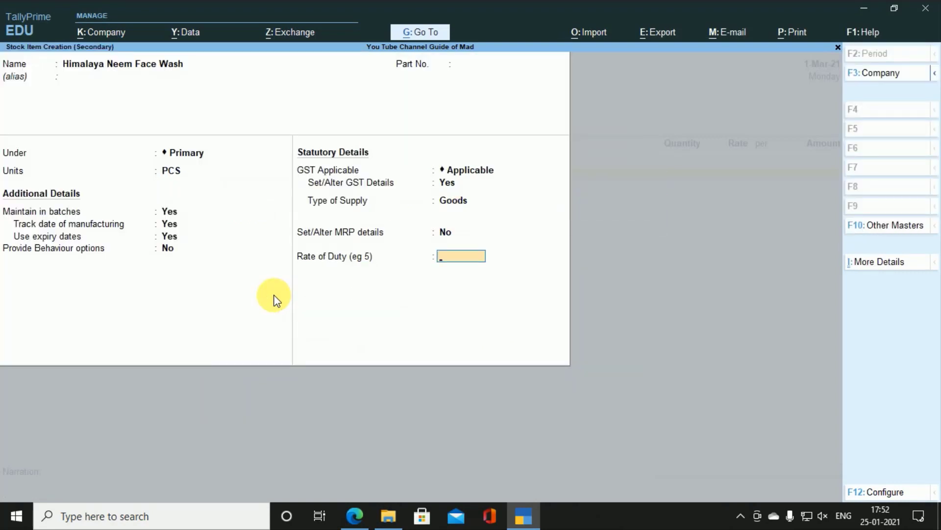
{"action": "key", "text": "Return"}
{"action": "key", "text": "Return"}
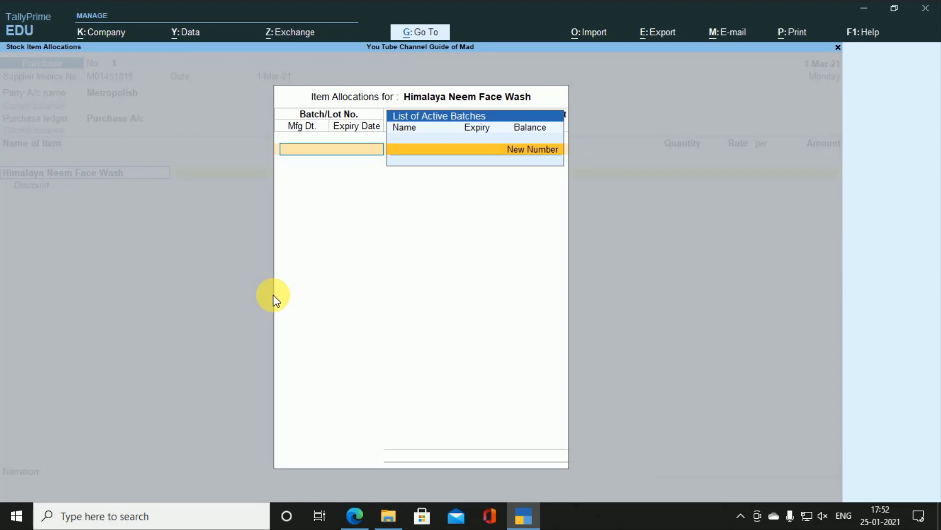
Step: Create batch HW/125 for the item, copied from the invoice
{"action": "key", "text": "Return"}
{"action": "key", "text": "alt+Tab"}
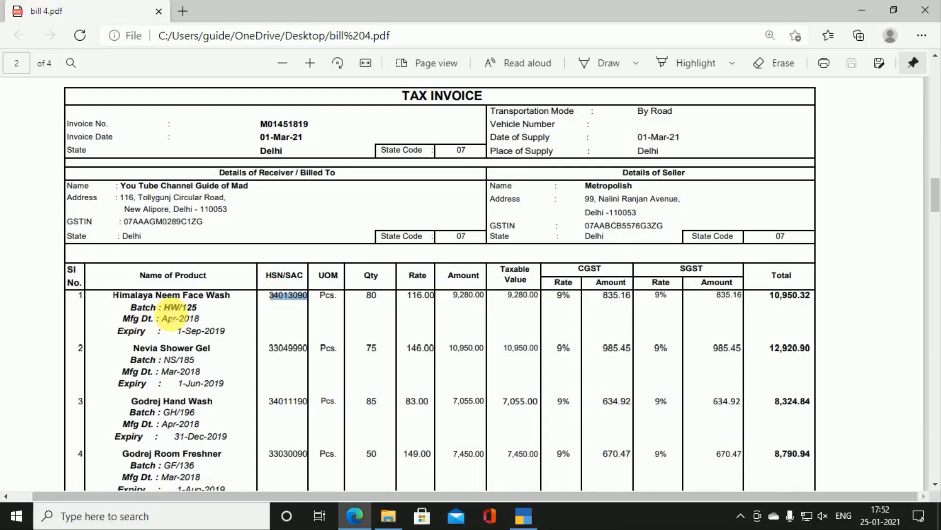
{"action": "left_click_drag", "start_coordinate": [164, 307], "coordinate": [201, 312]}
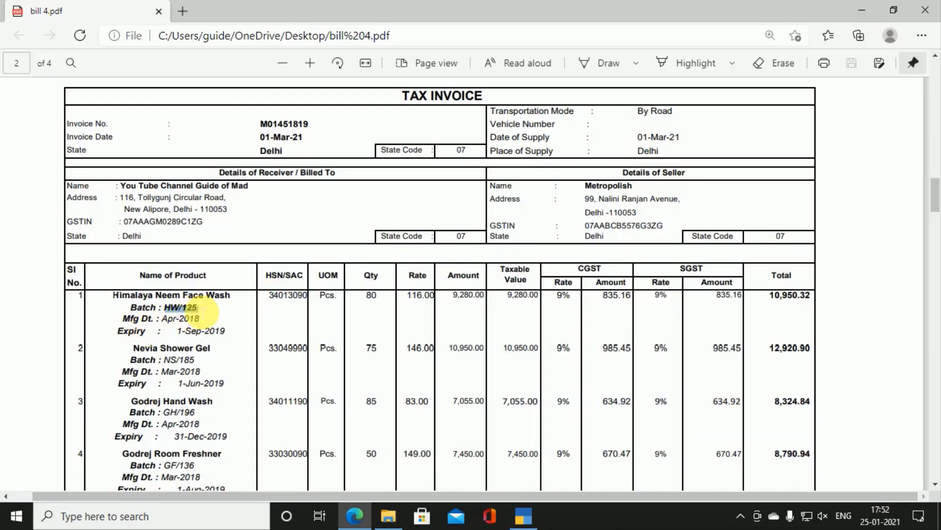
{"action": "key", "text": "alt+Tab"}
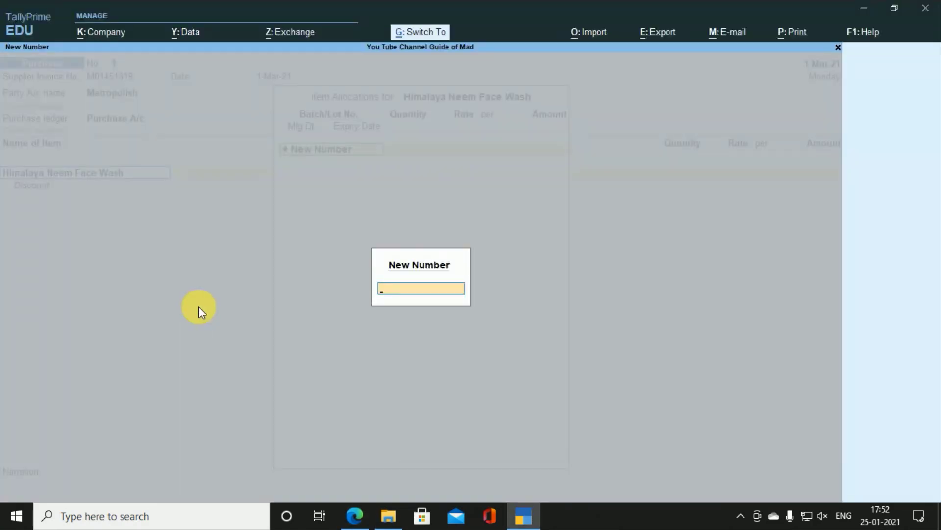
{"action": "key", "text": "ctrl+v"}
{"action": "key", "text": "Return"}
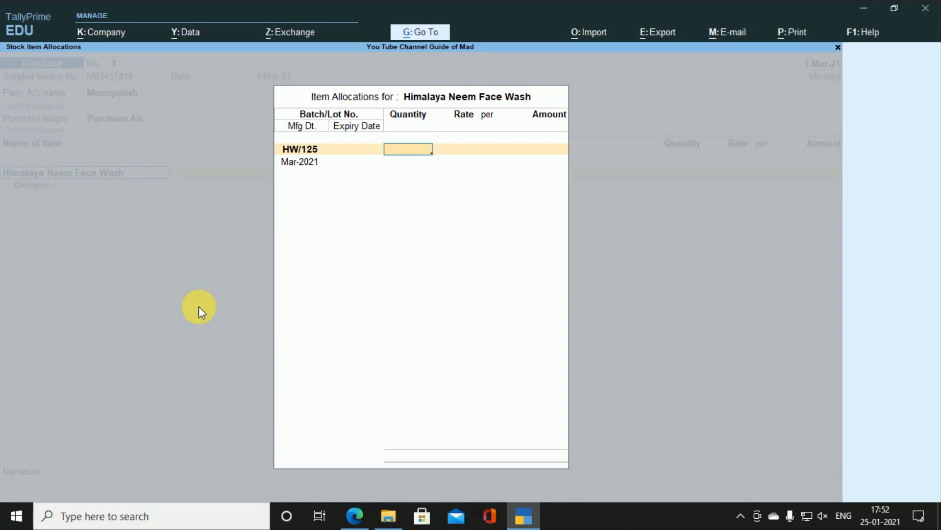
Step: Enter 80 PCS at a rate of 116 per PCS, giving 9,280.00
{"action": "key", "text": "alt+Tab"}
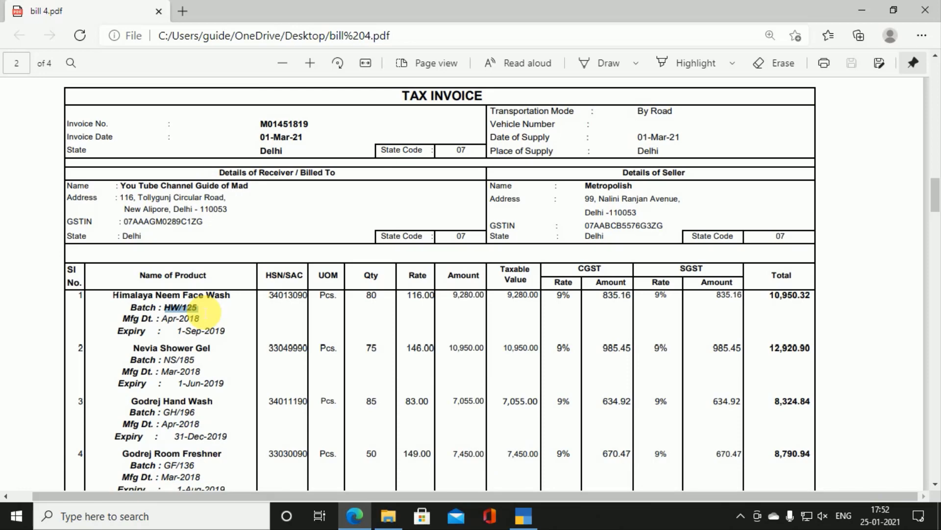
{"action": "key", "text": "alt+Tab"}
{"action": "type", "text": "8"}
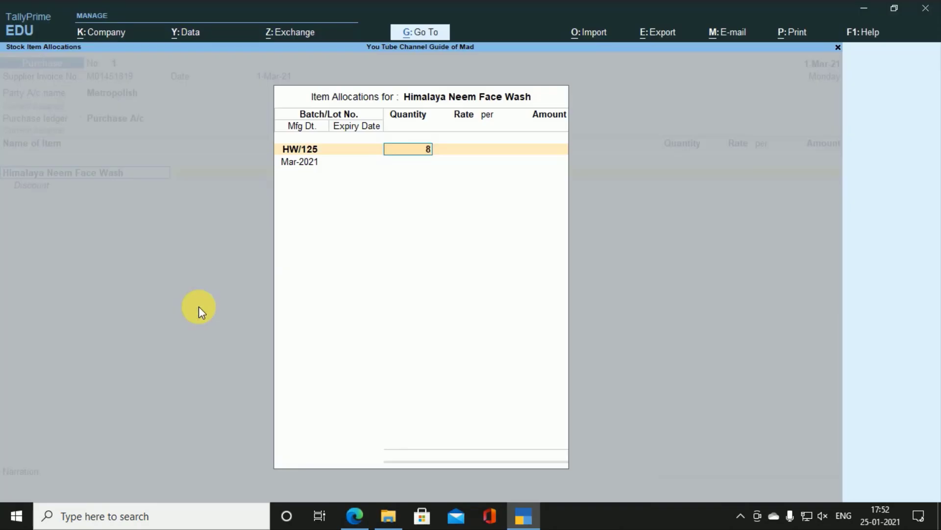
{"action": "type", "text": "0"}
{"action": "key", "text": "Return"}
{"action": "key", "text": "alt+Tab"}
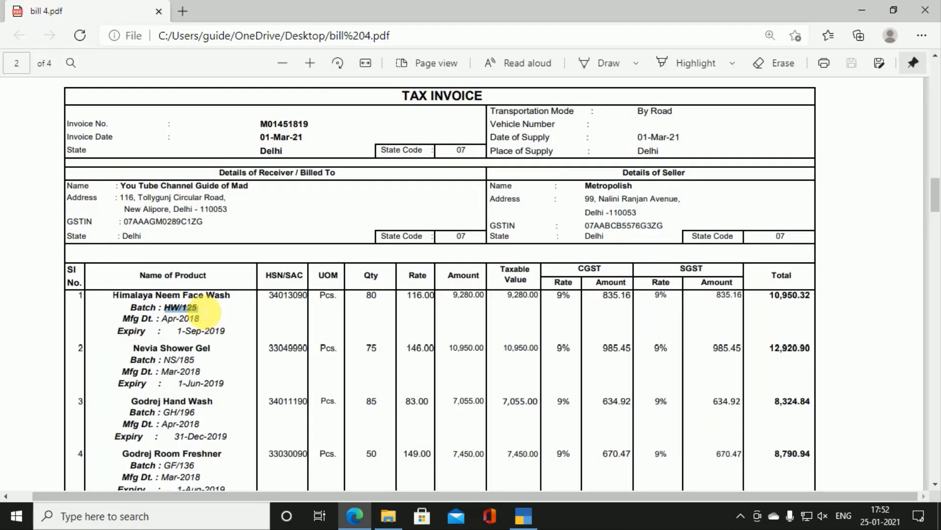
{"action": "key", "text": "alt+Tab"}
{"action": "type", "text": "116"}
{"action": "key", "text": "Return"}
{"action": "key", "text": "Return"}
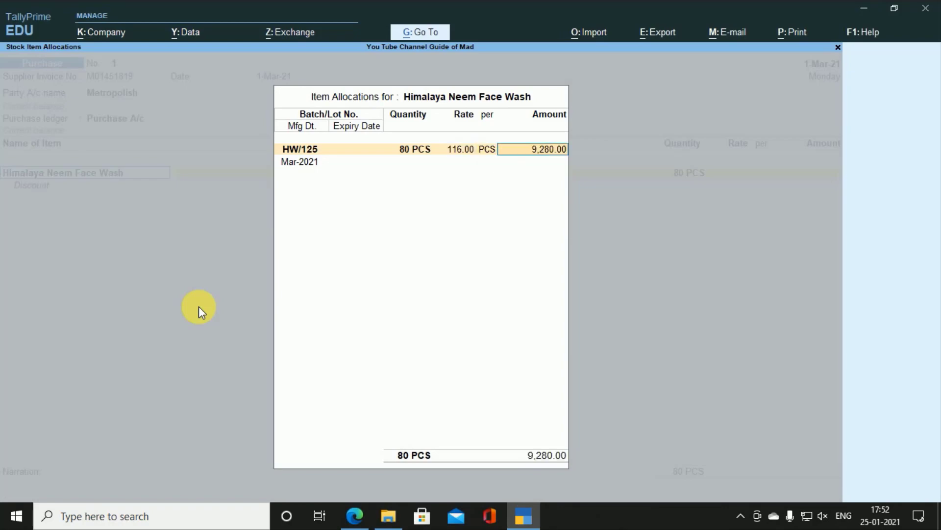
{"action": "key", "text": "Return"}
{"action": "key", "text": "alt+Tab"}
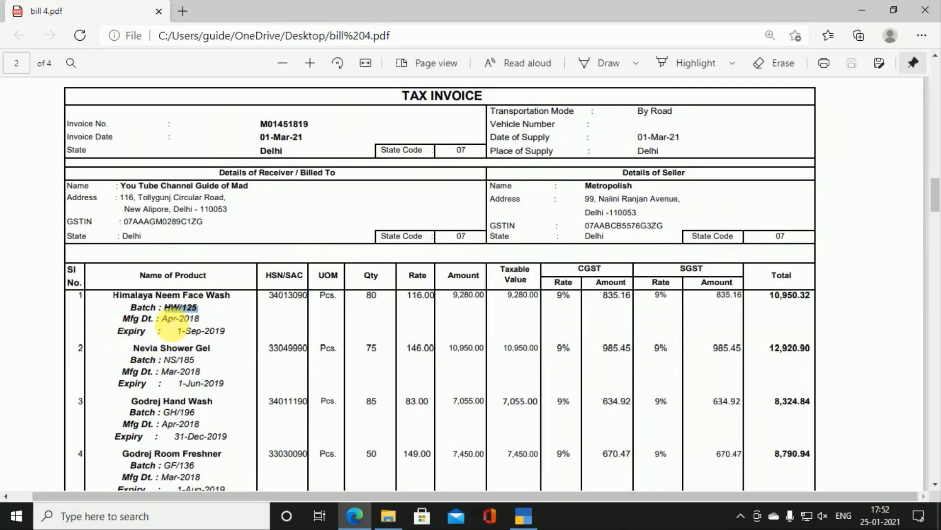
Step: Set the batch's manufacturing date to Apr-2018
{"action": "left_click_drag", "start_coordinate": [162, 318], "coordinate": [231, 335]}
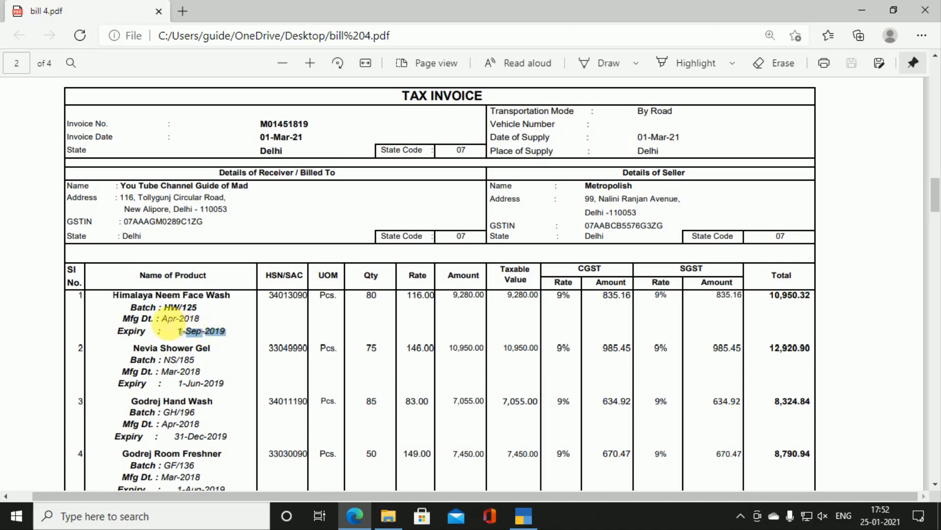
{"action": "left_click_drag", "start_coordinate": [162, 319], "coordinate": [200, 318]}
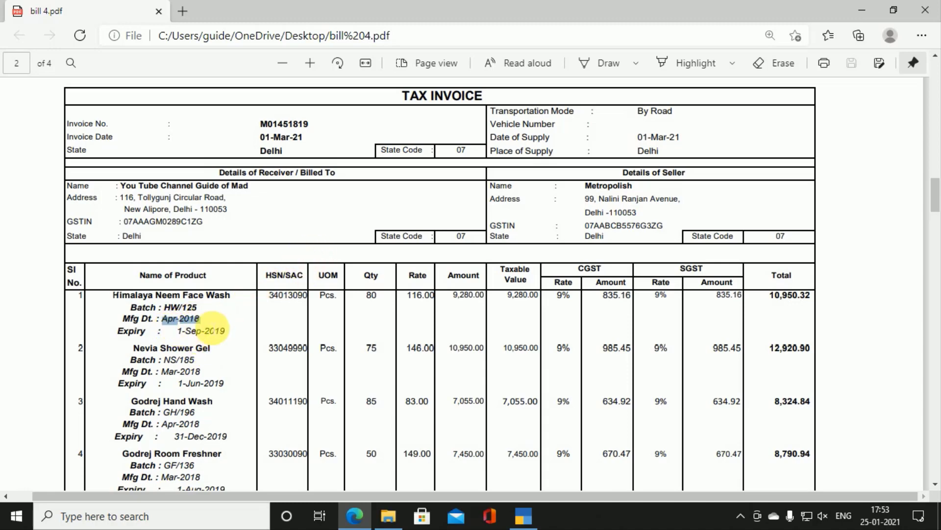
{"action": "key", "text": "alt+Tab"}
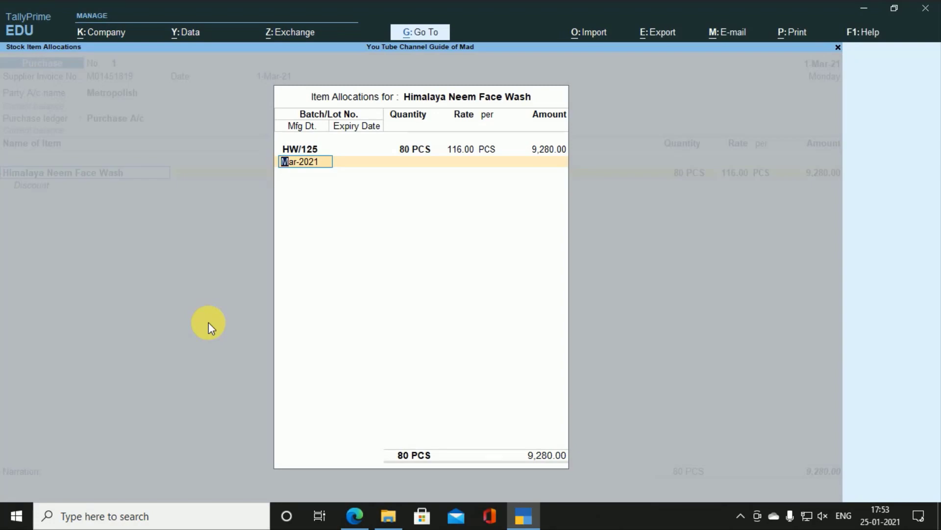
{"action": "key", "text": "alt+Tab"}
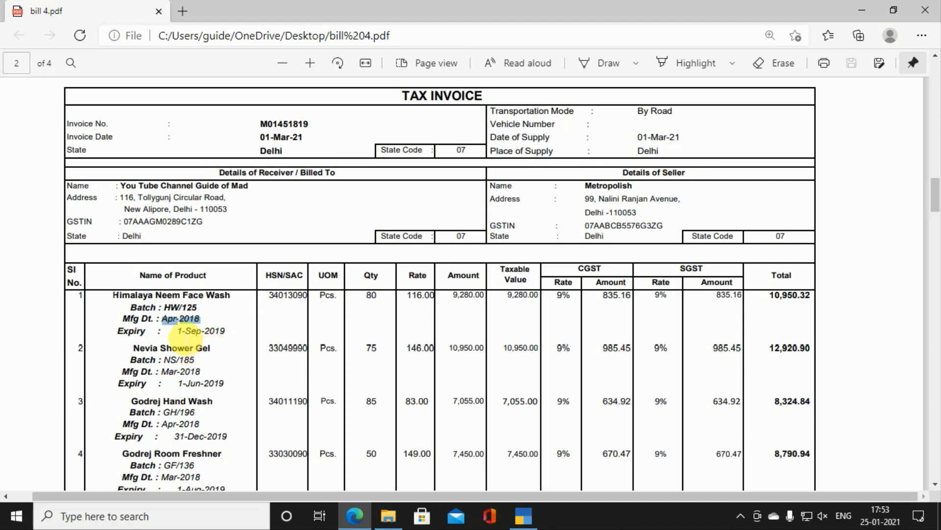
{"action": "key", "text": "alt+Tab"}
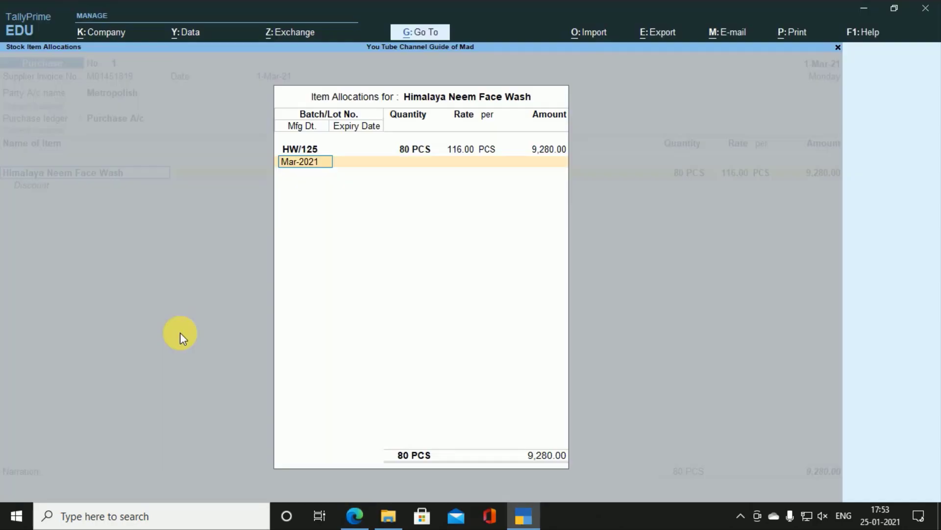
{"action": "type", "text": "AP"}
{"action": "key", "text": "BackSpace"}
{"action": "type", "text": "pr"}
{"action": "key", "text": "alt+Tab"}
{"action": "key", "text": "alt+Tab"}
{"action": "key", "text": "alt+Tab"}
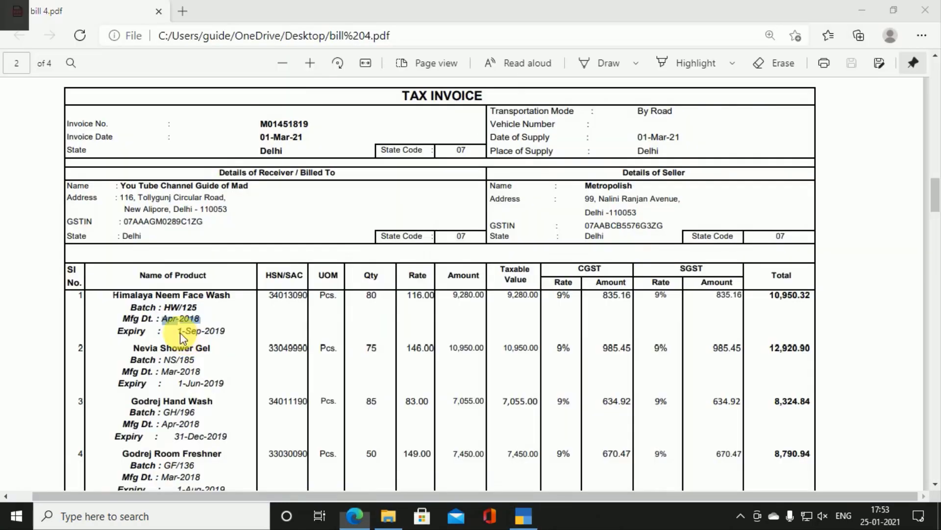
{"action": "key", "text": "alt+Tab"}
{"action": "type", "text": "19"}
{"action": "key", "text": "BackSpace"}
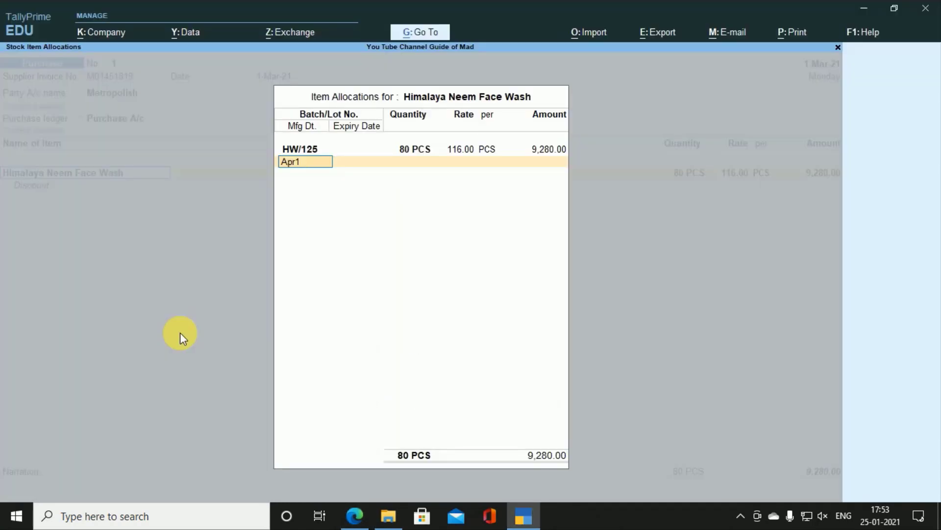
{"action": "type", "text": "8"}
{"action": "key", "text": "Return"}
{"action": "key", "text": "alt+Tab"}
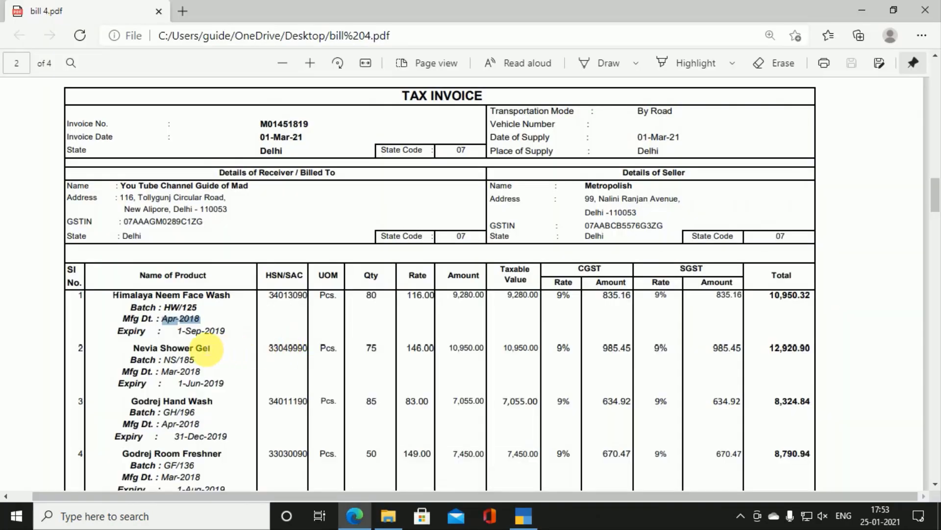
{"action": "key", "text": "alt+Tab"}
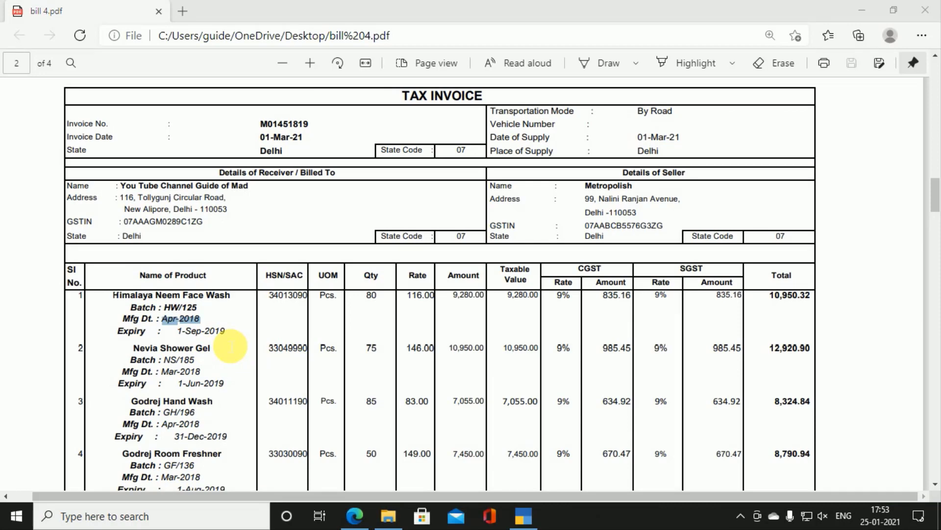
{"action": "left_click", "coordinate": [525, 514]}
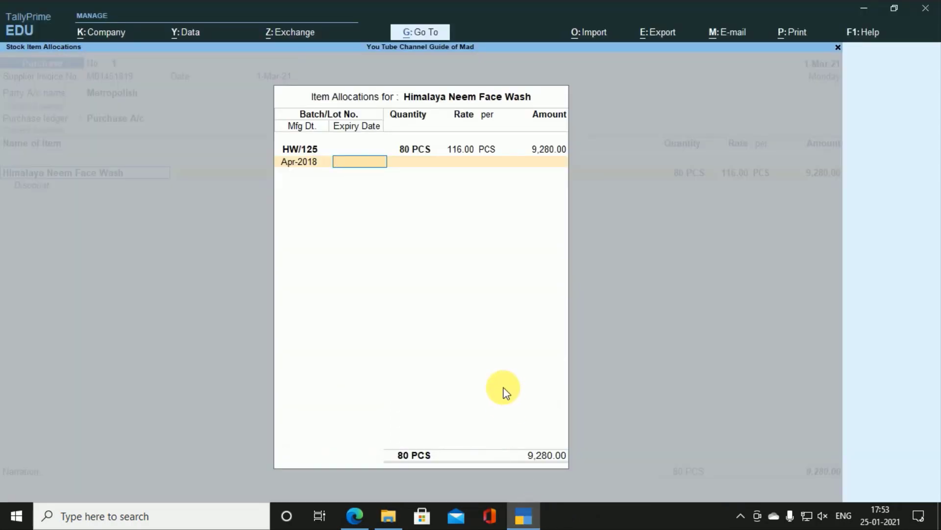
Step: Replace the 2-year expiry with 1-Sep-20 for batch HW/125 and close Item Allocations
{"action": "type", "text": "2y"}
{"action": "key", "text": "Return"}
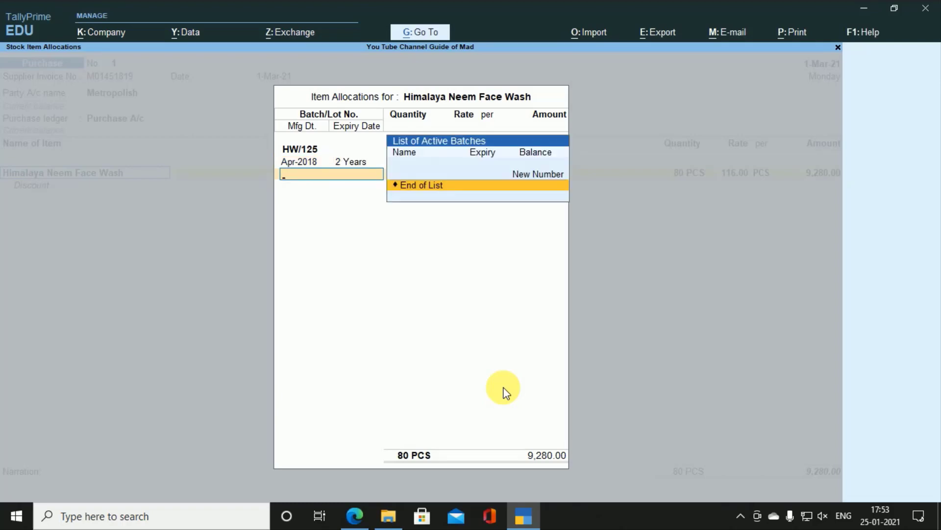
{"action": "key", "text": "alt+Tab"}
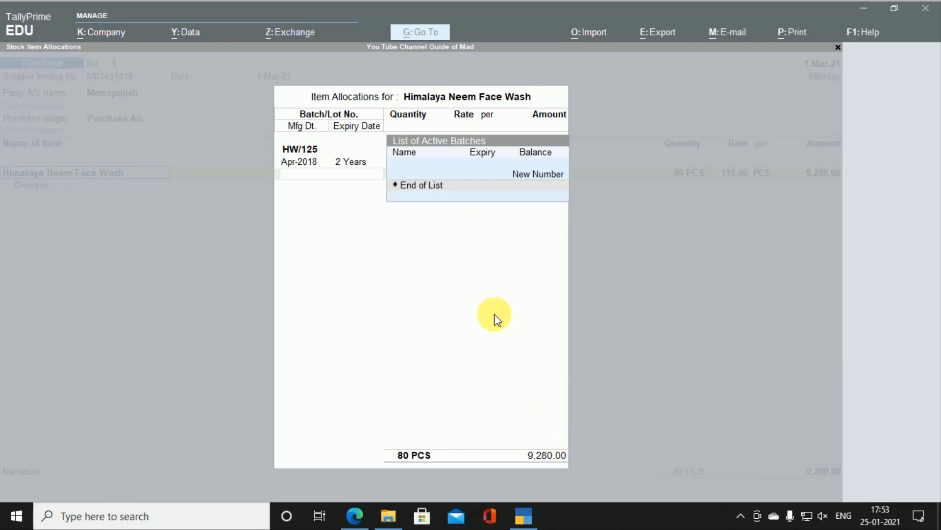
{"action": "key", "text": "alt+Tab"}
{"action": "key", "text": "BackSpace"}
{"action": "key", "text": "BackSpace"}
{"action": "key", "text": "BackSpace"}
{"action": "key", "text": "BackSpace"}
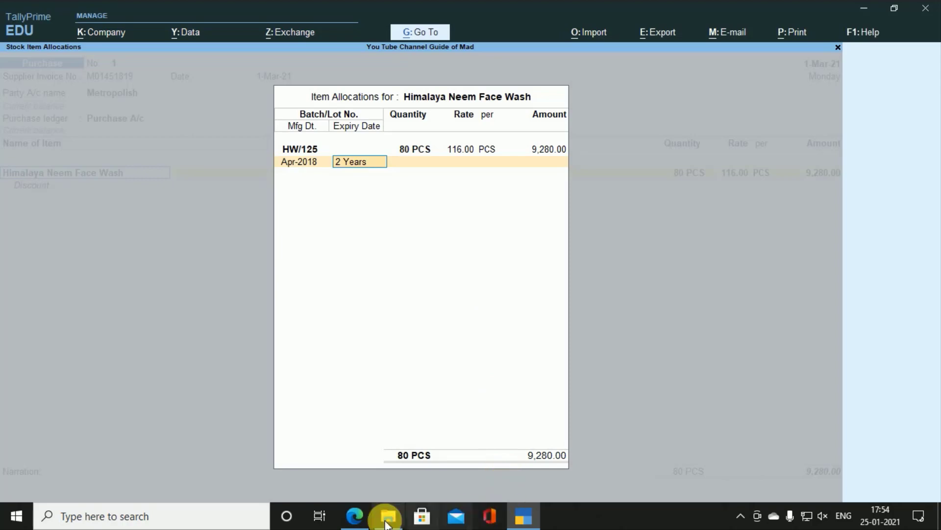
{"action": "left_click", "coordinate": [345, 524]}
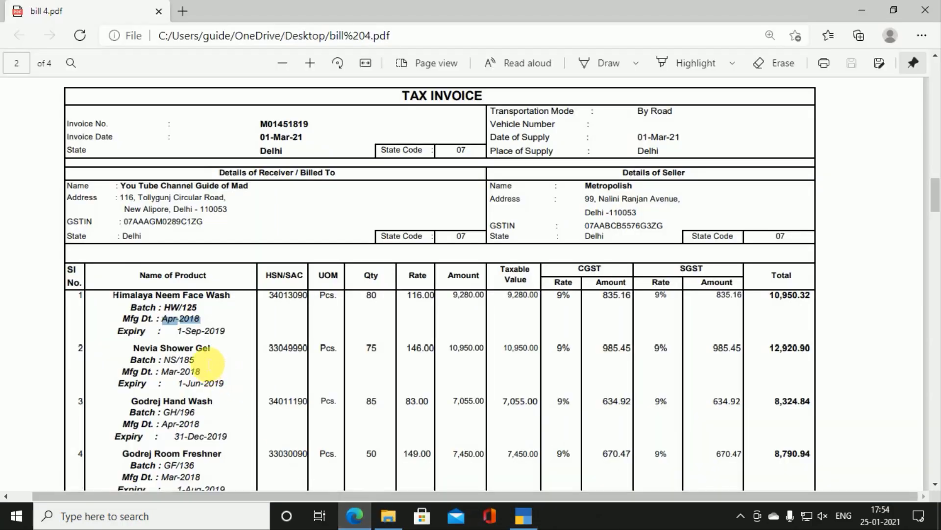
{"action": "left_click", "coordinate": [354, 519]}
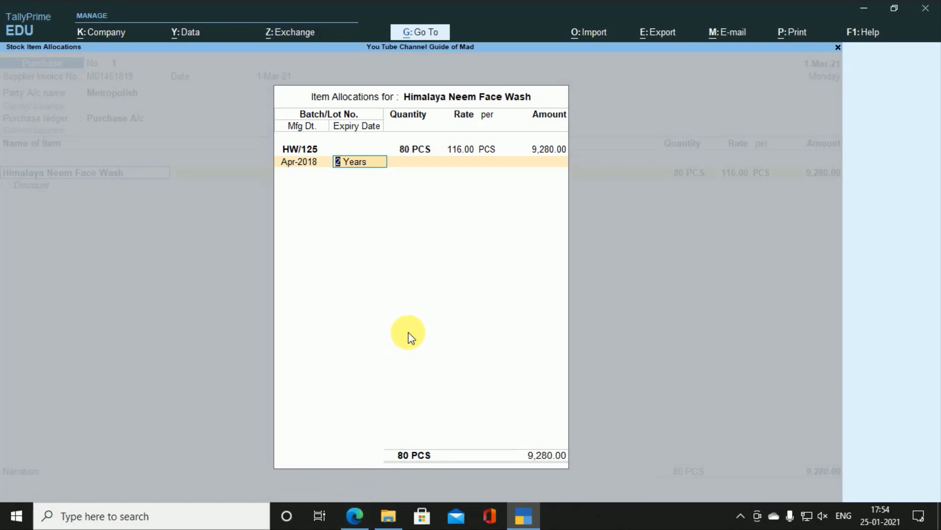
{"action": "type", "text": "1-9-"}
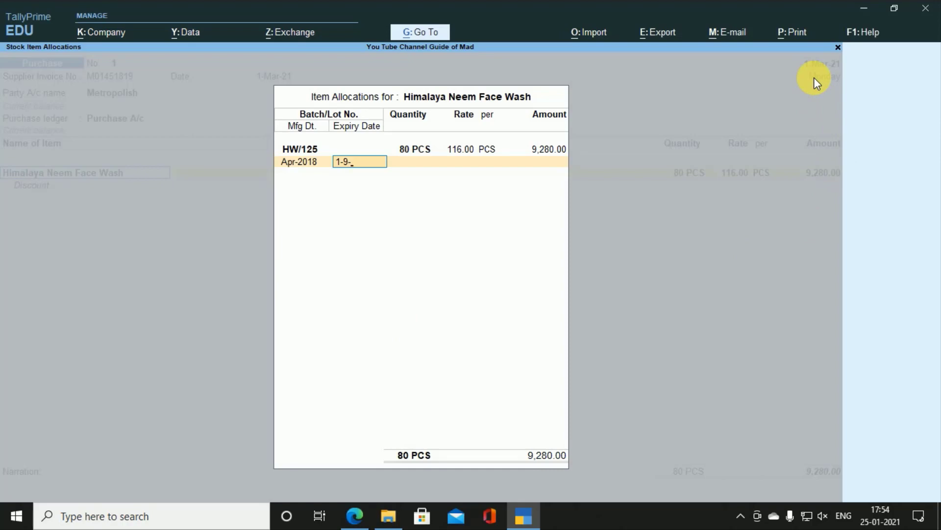
{"action": "type", "text": "2020"}
{"action": "key", "text": "Return"}
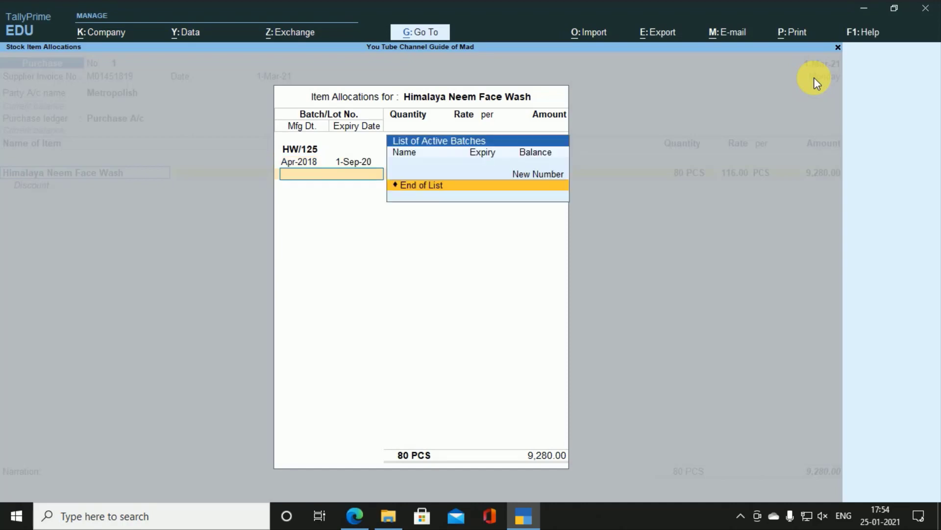
{"action": "key", "text": "Return"}
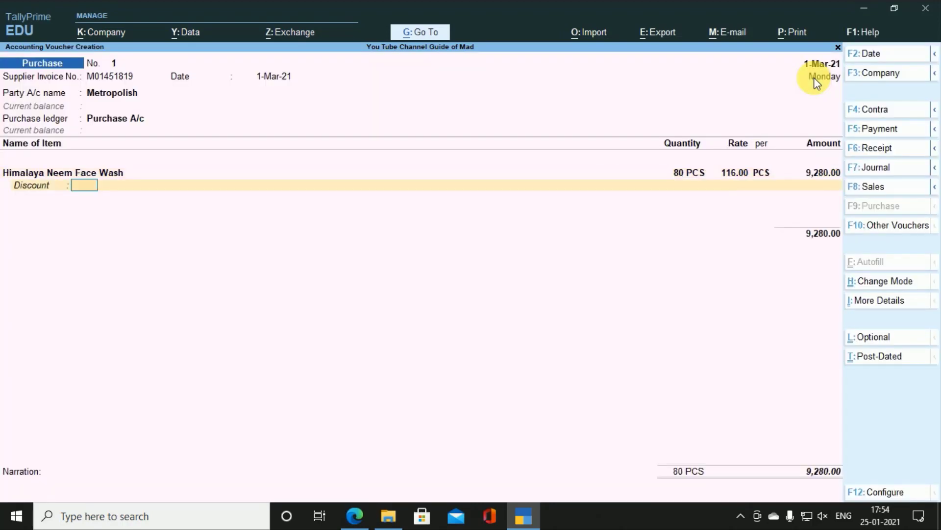
Step: Reopen the item's batch allocation and change HW/125's expiry to 1-Sep-21
{"action": "key", "text": "Return"}
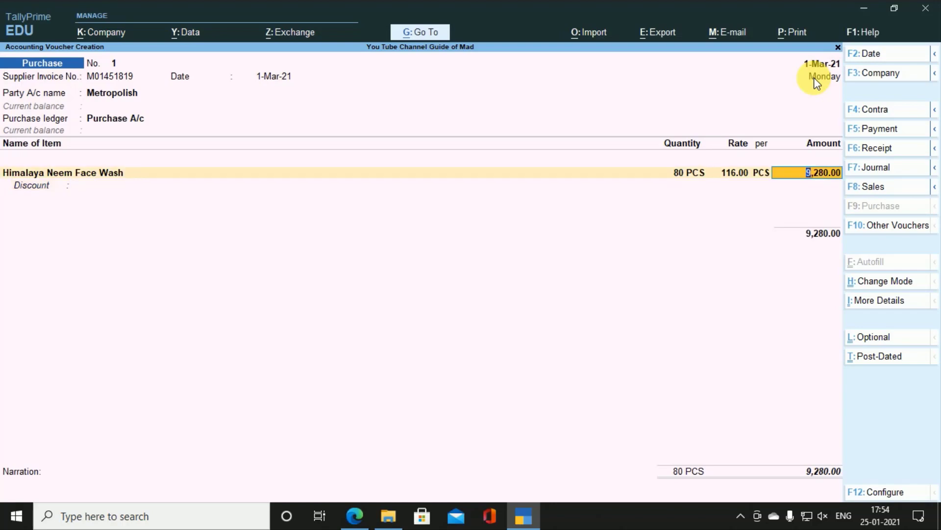
{"action": "key", "text": "BackSpace"}
{"action": "key", "text": "BackSpace"}
{"action": "key", "text": "BackSpace"}
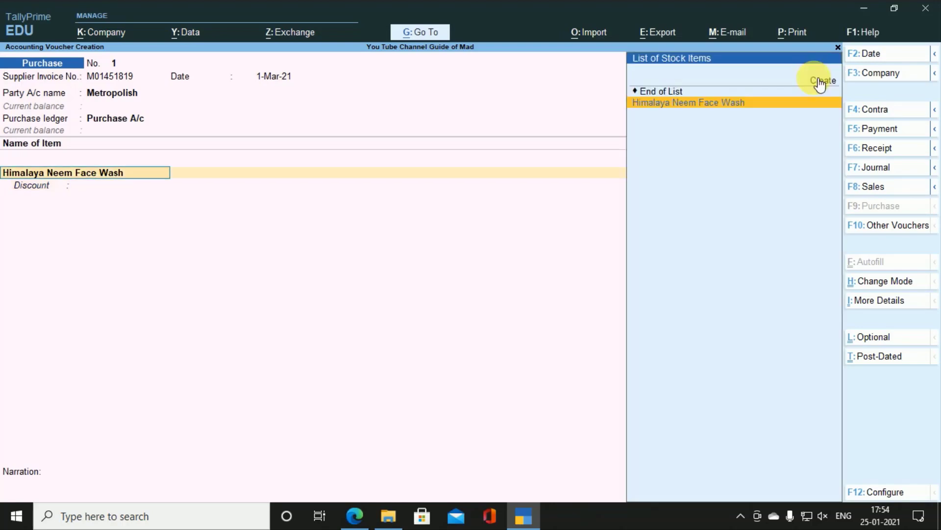
{"action": "key", "text": "Return"}
{"action": "key", "text": "Return"}
{"action": "key", "text": "Return"}
{"action": "key", "text": "Return"}
{"action": "key", "text": "Return"}
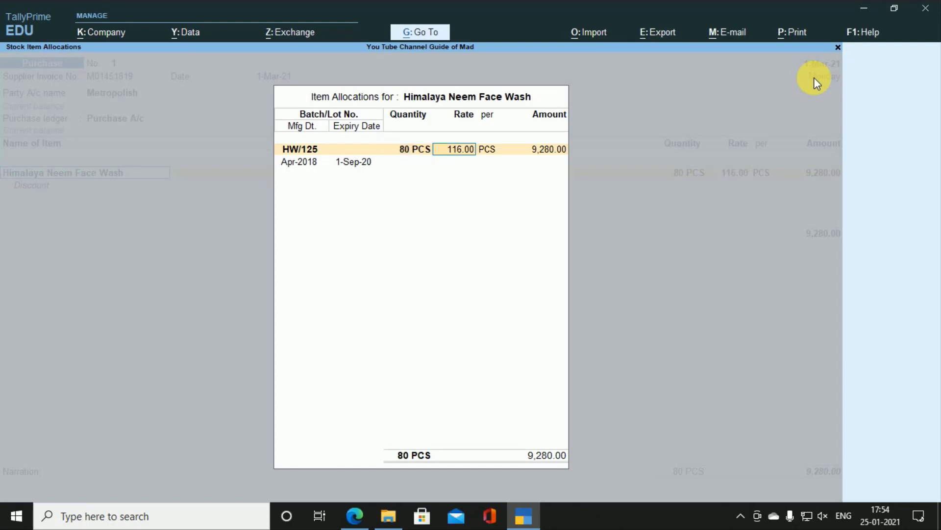
{"action": "key", "text": "Return"}
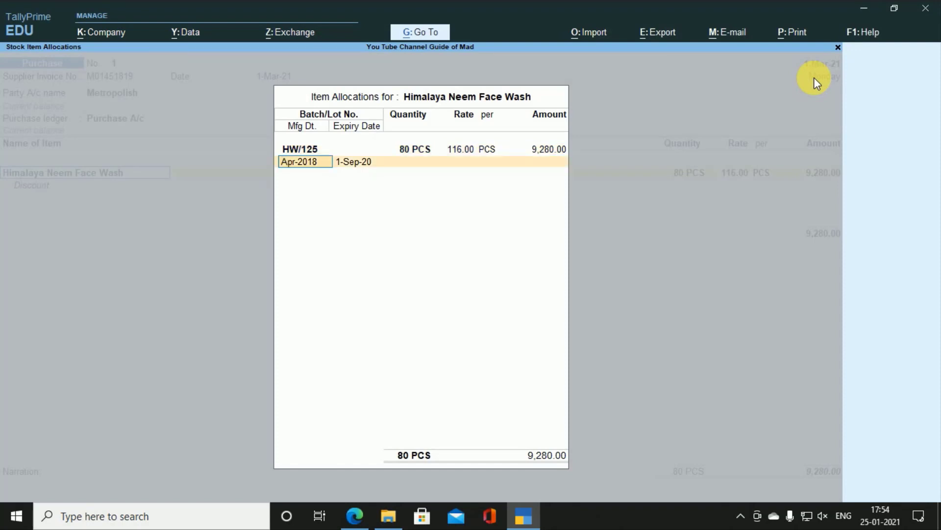
{"action": "key", "text": "Return"}
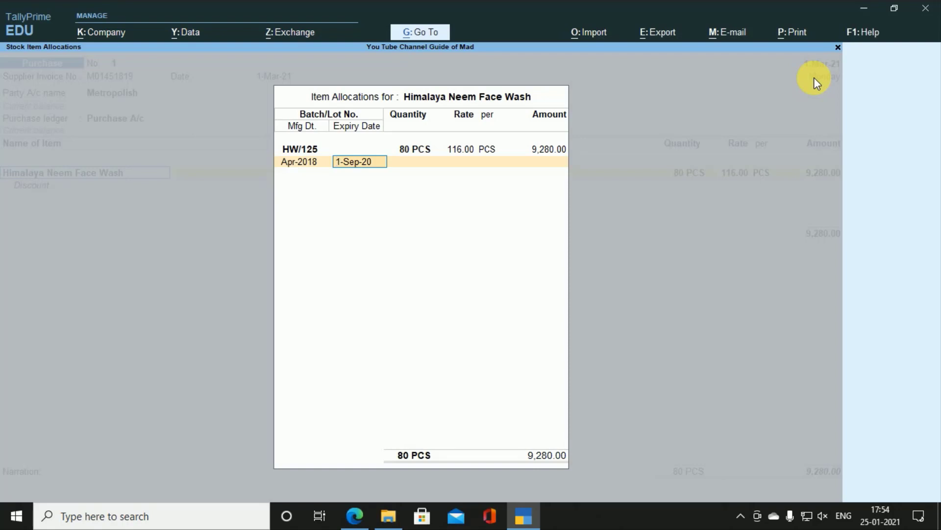
{"action": "type", "text": "1.9.21"}
{"action": "key", "text": "Return"}
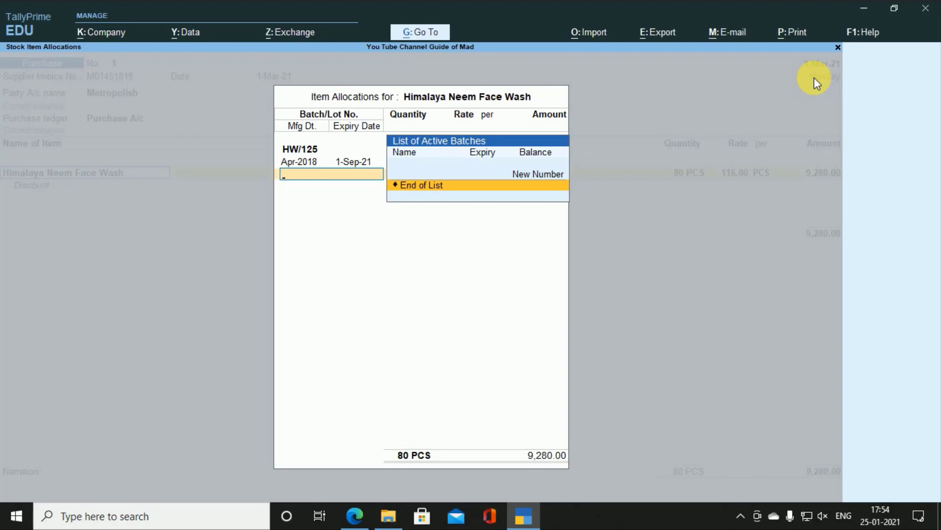
{"action": "key", "text": "Return"}
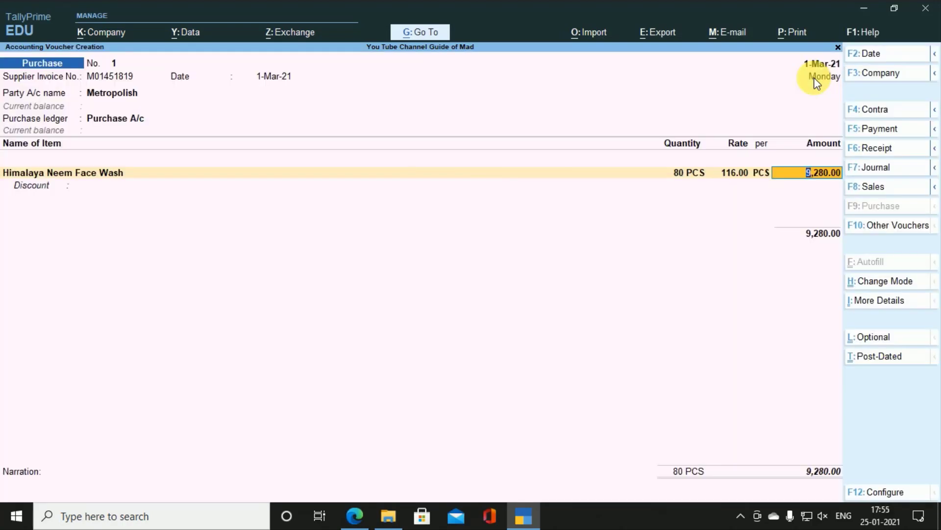
Step: Set Provide Cash/Trade Discount to No in voucher configuration and bring up bill 4.pdf
{"action": "key", "text": "Return"}
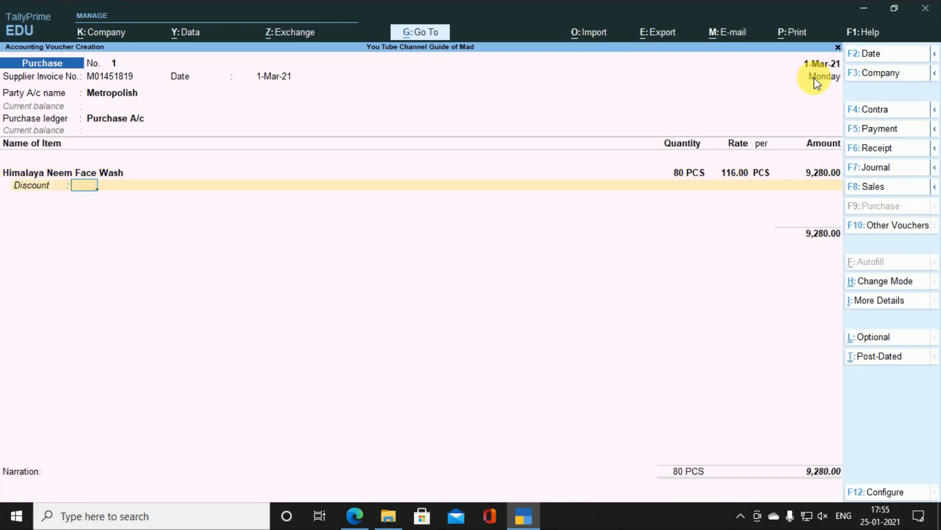
{"action": "key", "text": "F12"}
{"action": "key", "text": "Down"}
{"action": "key", "text": "Down"}
{"action": "key", "text": "Down"}
{"action": "key", "text": "Down"}
{"action": "key", "text": "Down"}
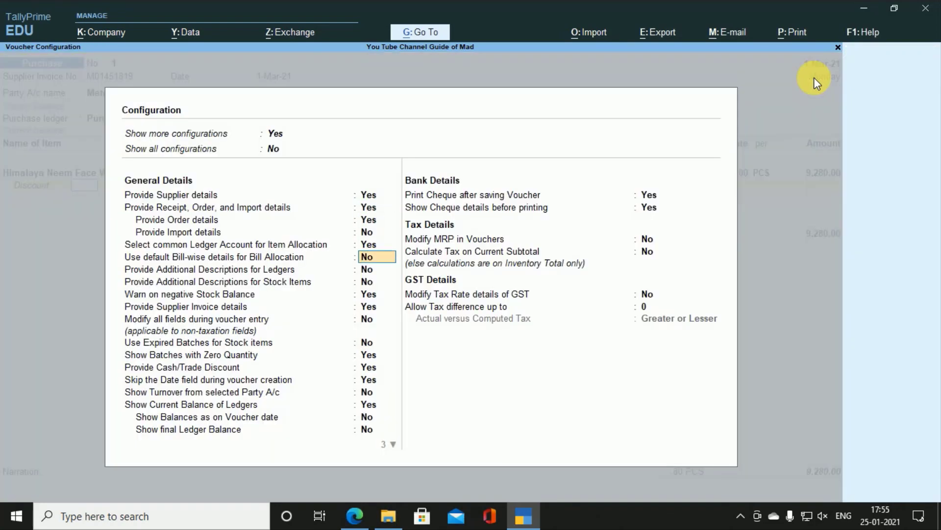
{"action": "key", "text": "Down"}
{"action": "key", "text": "Down"}
{"action": "key", "text": "Down"}
{"action": "key", "text": "Down"}
{"action": "key", "text": "Down"}
{"action": "key", "text": "Down"}
{"action": "key", "text": "Down"}
{"action": "key", "text": "Down"}
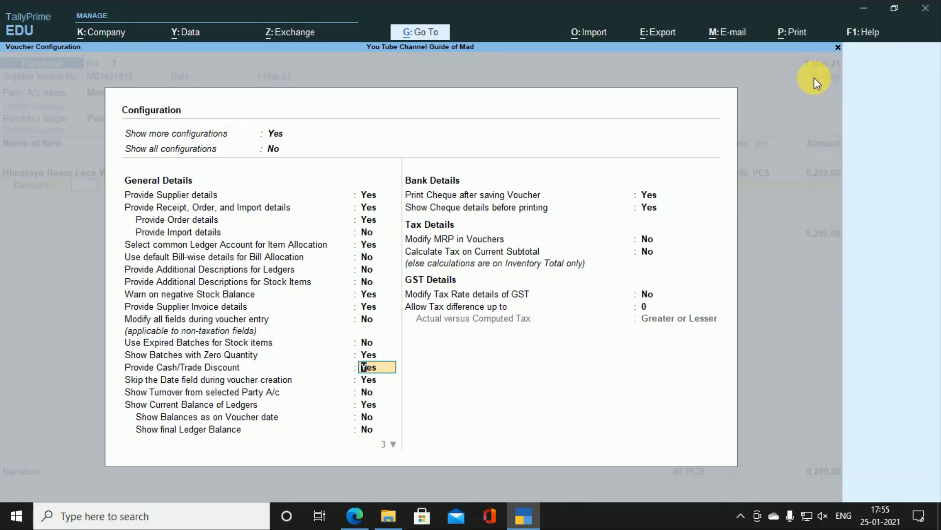
{"action": "key", "text": "n"}
{"action": "key", "text": "Return"}
{"action": "key", "text": "ctrl+a"}
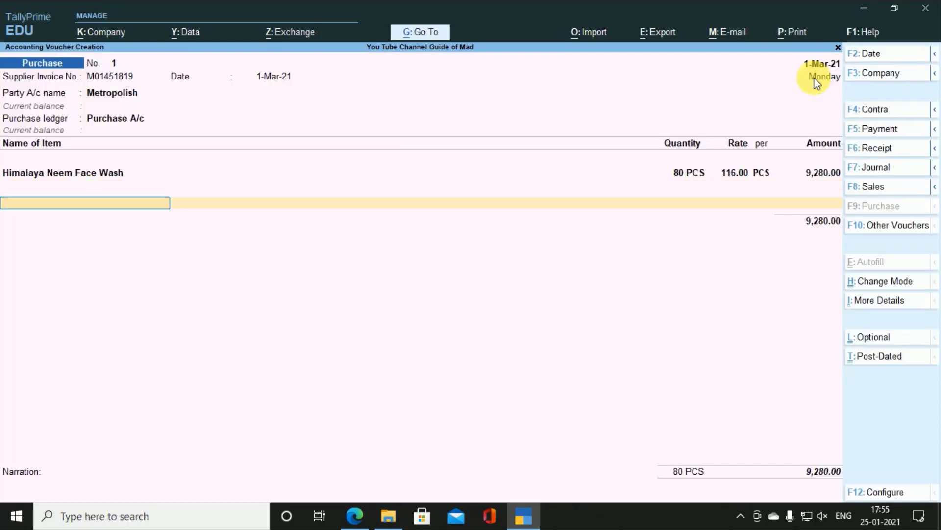
{"action": "key", "text": "alt+Tab"}
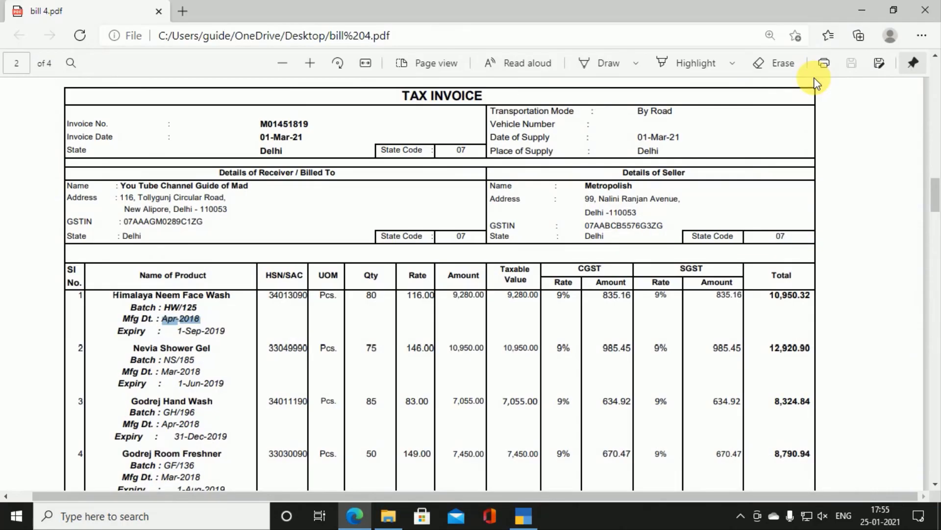
Step: Start a new stock item named Nevia Shower Gel, copying the name from the invoice PDF
{"action": "scroll", "coordinate": [814, 83], "scroll_direction": "down", "scroll_amount": 1}
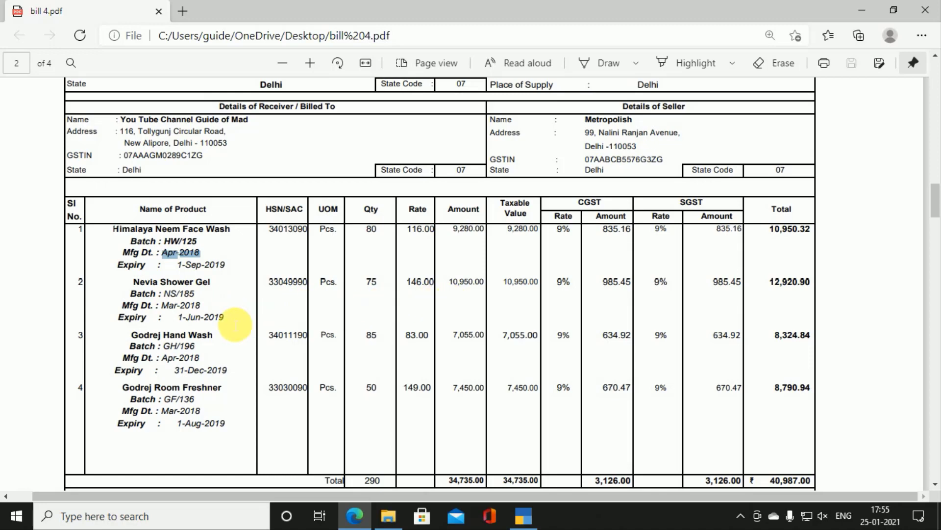
{"action": "key", "text": "alt+Tab"}
{"action": "key", "text": "alt+c"}
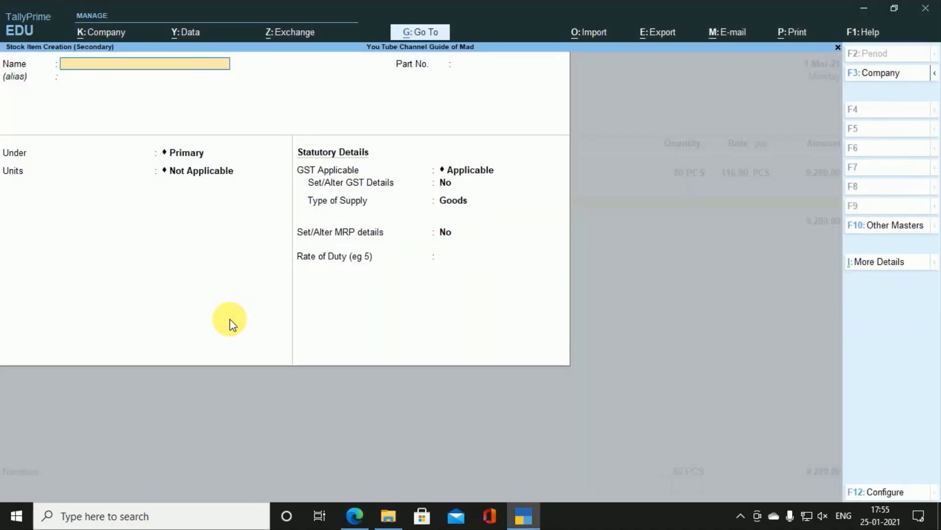
{"action": "type", "text": "No"}
{"action": "key", "text": "BackSpace"}
{"action": "key", "text": "BackSpace"}
{"action": "key", "text": "alt+Tab"}
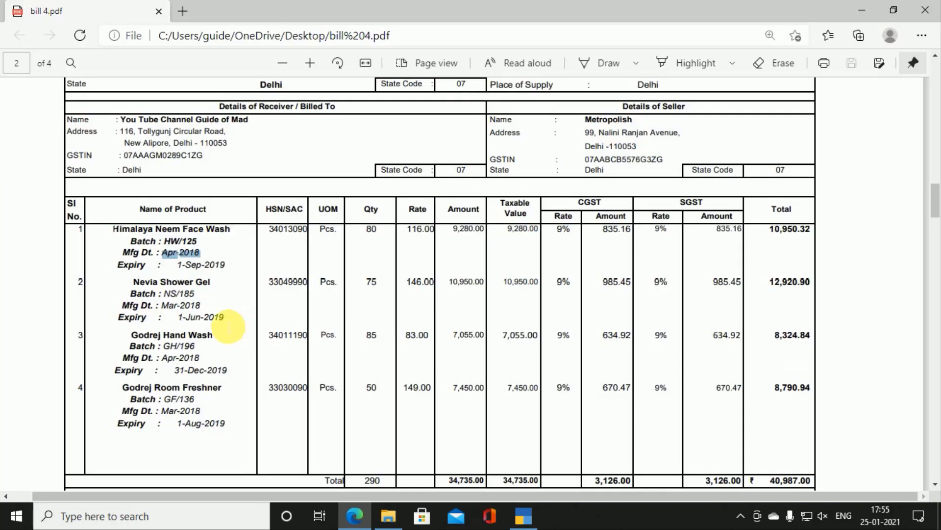
{"action": "left_click_drag", "start_coordinate": [135, 283], "coordinate": [216, 290]}
{"action": "key", "text": "ctrl+c"}
{"action": "key", "text": "alt+Tab"}
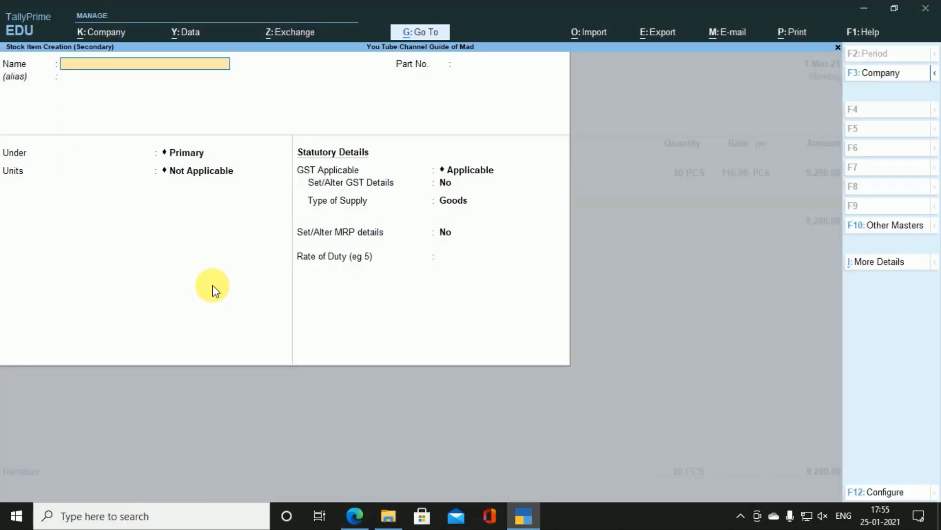
{"action": "key", "text": "ctrl+v"}
Step: Keep the Primary group and set the item's unit to PCS
{"action": "key", "text": "Return"}
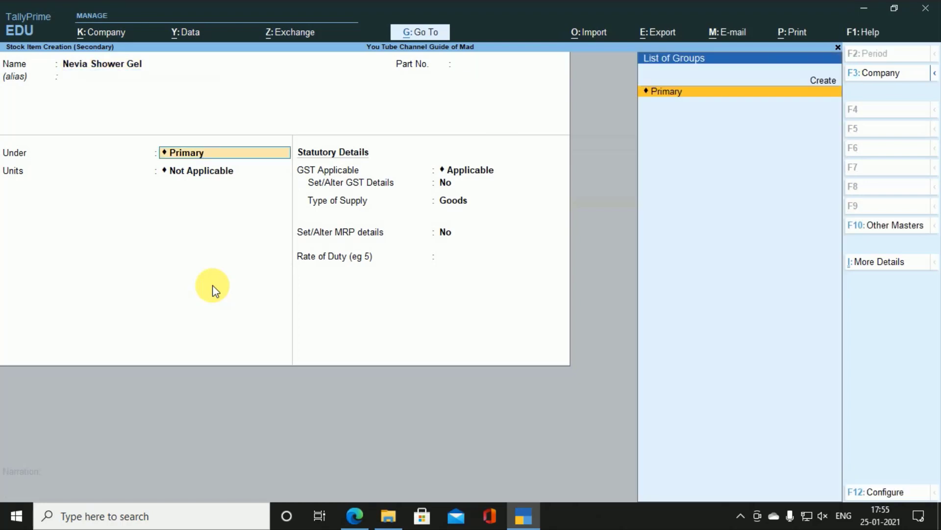
{"action": "key", "text": "Return"}
{"action": "key", "text": "Down"}
{"action": "key", "text": "Return"}
{"action": "key", "text": "Return"}
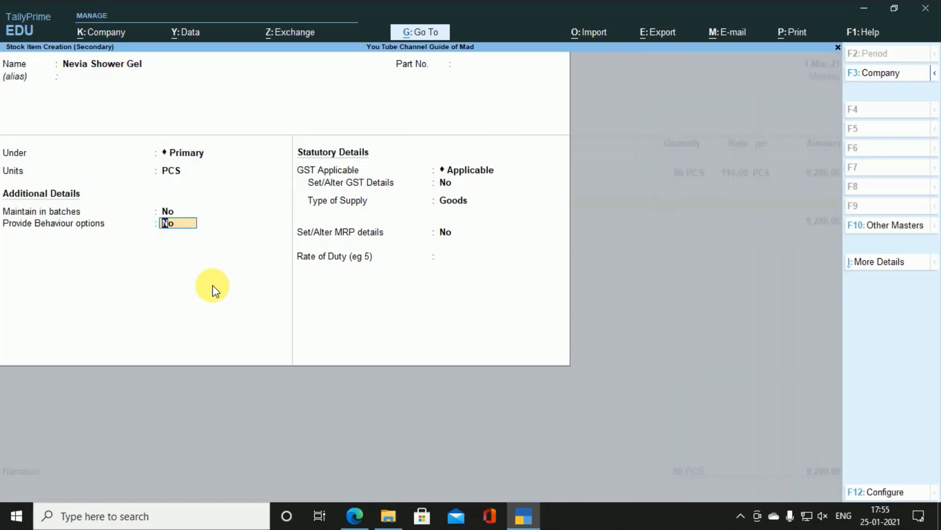
Step: Enable batches, manufacturing dates and expiry dates, and turn on Set/Alter GST Details
{"action": "key", "text": "Up"}
{"action": "type", "text": "y"}
{"action": "key", "text": "Return"}
{"action": "type", "text": "y"}
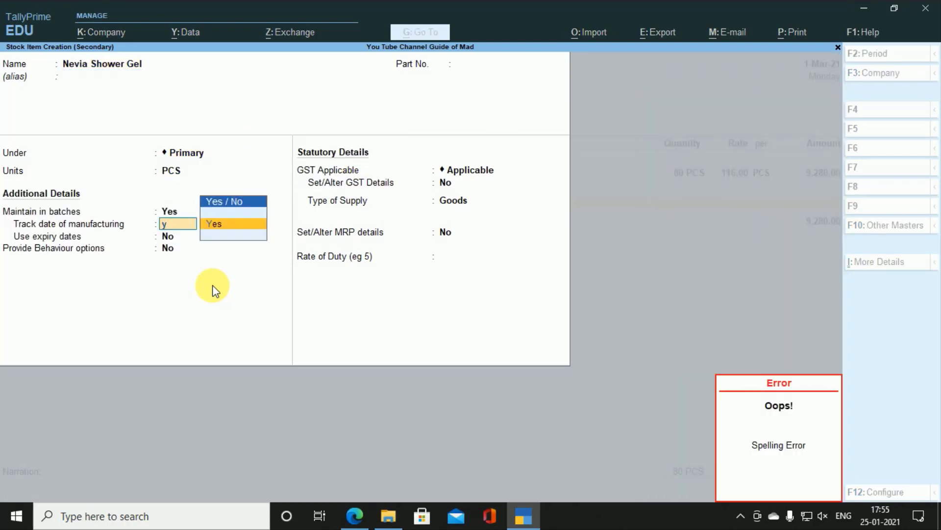
{"action": "key", "text": "Return"}
{"action": "type", "text": "y"}
{"action": "key", "text": "Return"}
{"action": "key", "text": "Return"}
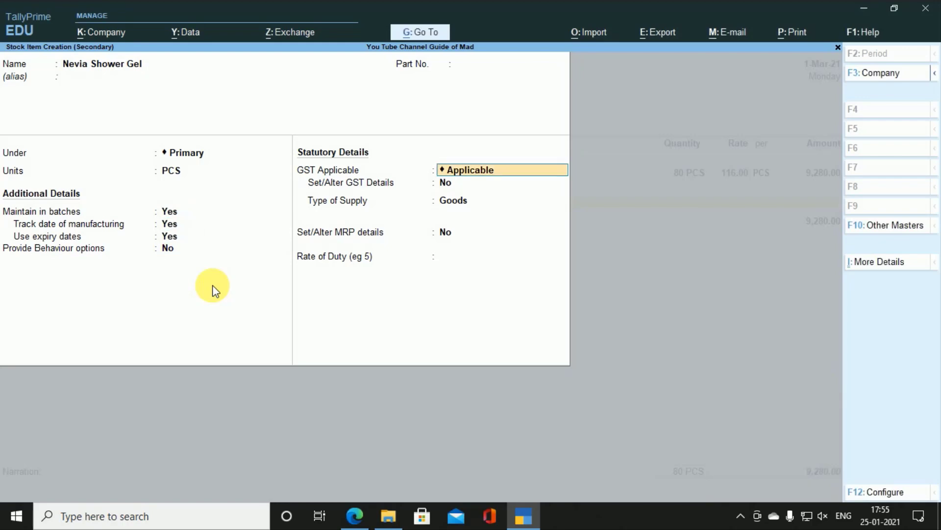
{"action": "key", "text": "Return"}
{"action": "type", "text": "y"}
{"action": "key", "text": "Return"}
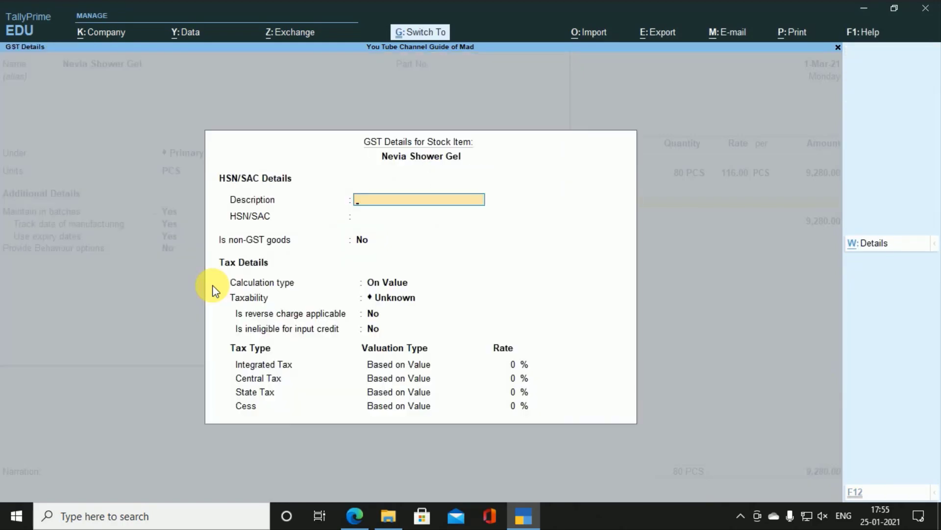
Step: Fill the GST description with the product name and enter HSN code 33049990
{"action": "key", "text": "ctrl+v"}
{"action": "key", "text": "Return"}
{"action": "key", "text": "alt+Tab"}
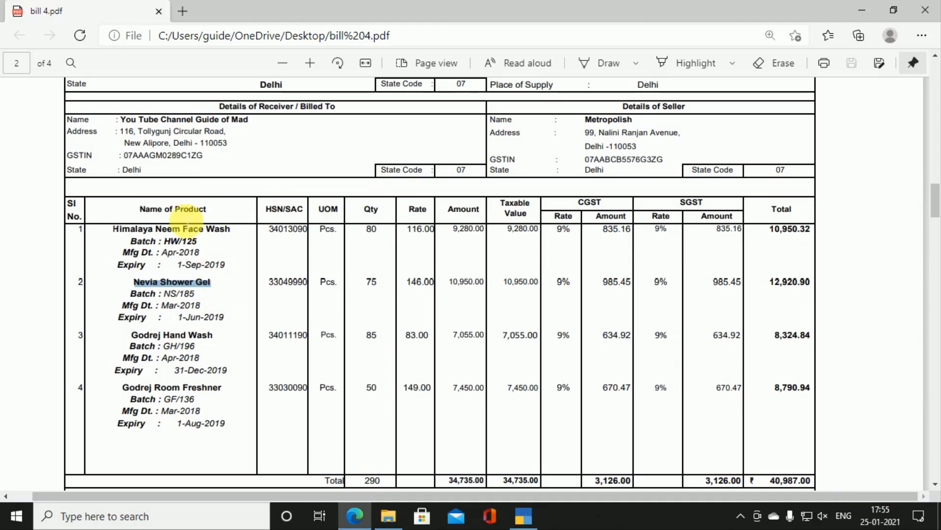
{"action": "double_click", "coordinate": [293, 283]}
{"action": "key", "text": "ctrl+c"}
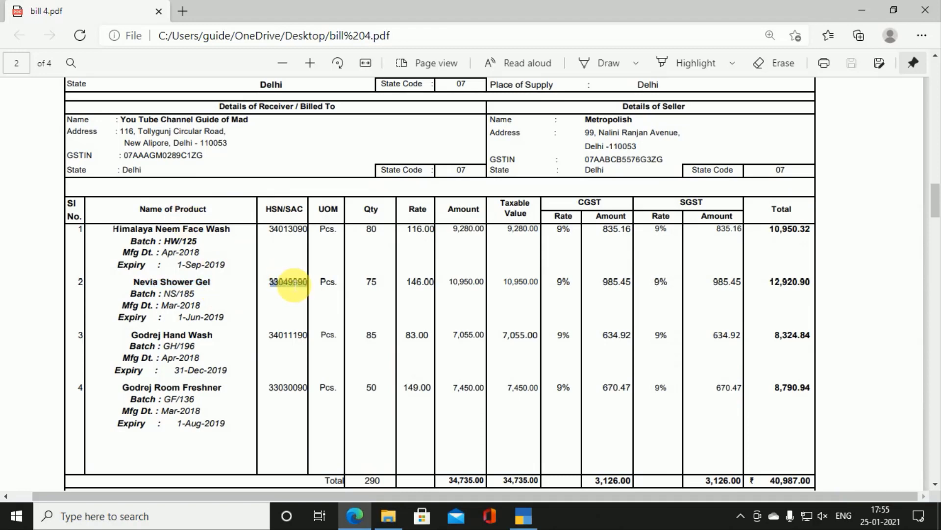
{"action": "key", "text": "alt+Tab"}
{"action": "key", "text": "ctrl+v"}
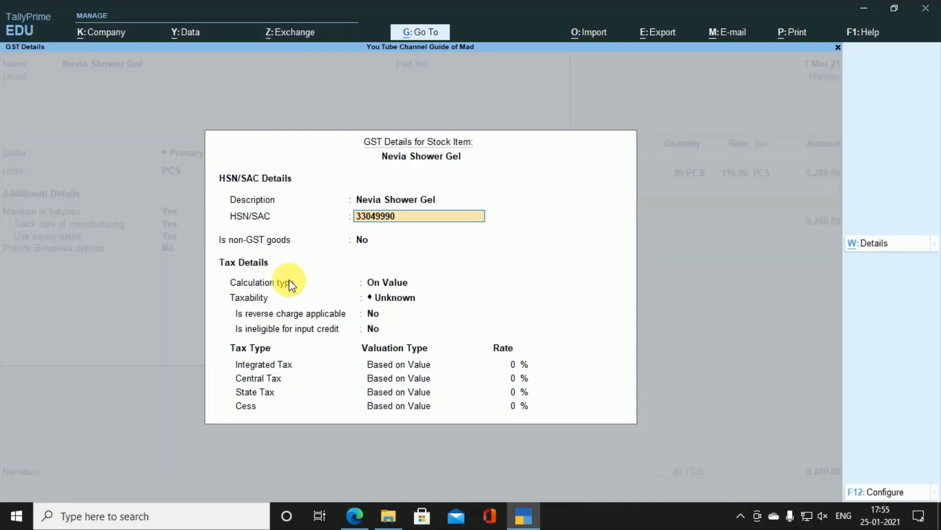
{"action": "key", "text": "Return"}
Step: Set taxability to Taxable, On Value, with an 18% integrated tax rate, and accept
{"action": "key", "text": "Return"}
{"action": "key", "text": "Down"}
{"action": "key", "text": "Down"}
{"action": "key", "text": "Down"}
{"action": "key", "text": "Return"}
{"action": "key", "text": "Return"}
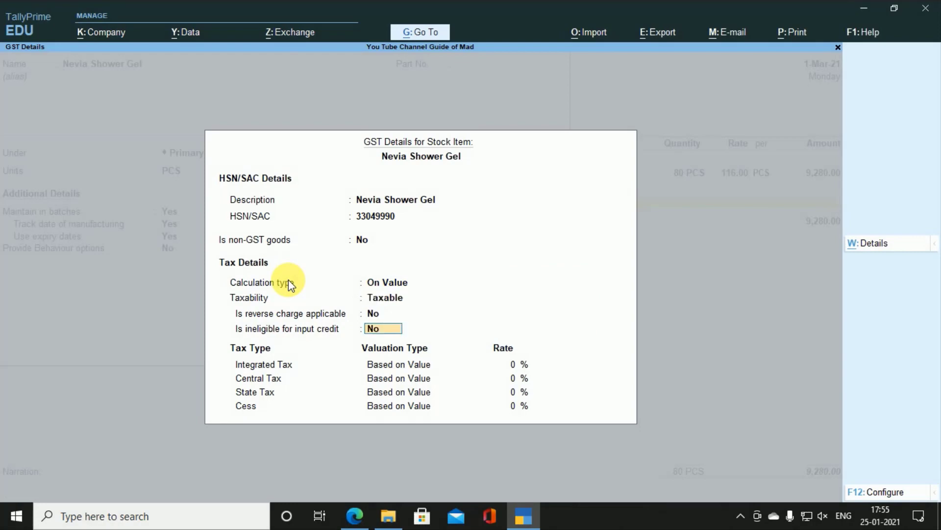
{"action": "key", "text": "Return"}
{"action": "key", "text": "alt+Tab"}
{"action": "key", "text": "alt+Tab"}
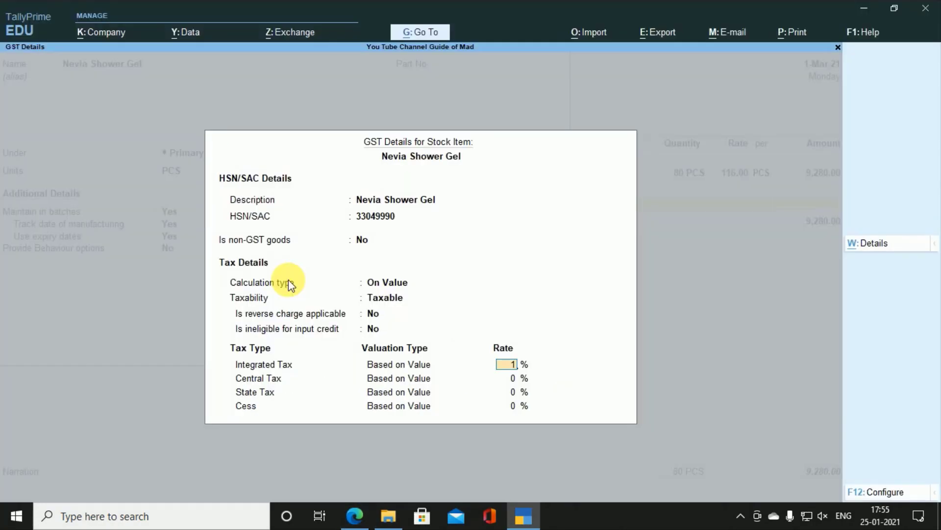
{"action": "type", "text": "18"}
{"action": "key", "text": "Return"}
{"action": "key", "text": "Return"}
{"action": "key", "text": "Return"}
{"action": "key", "text": "Return"}
{"action": "key", "text": "Return"}
{"action": "key", "text": "Return"}
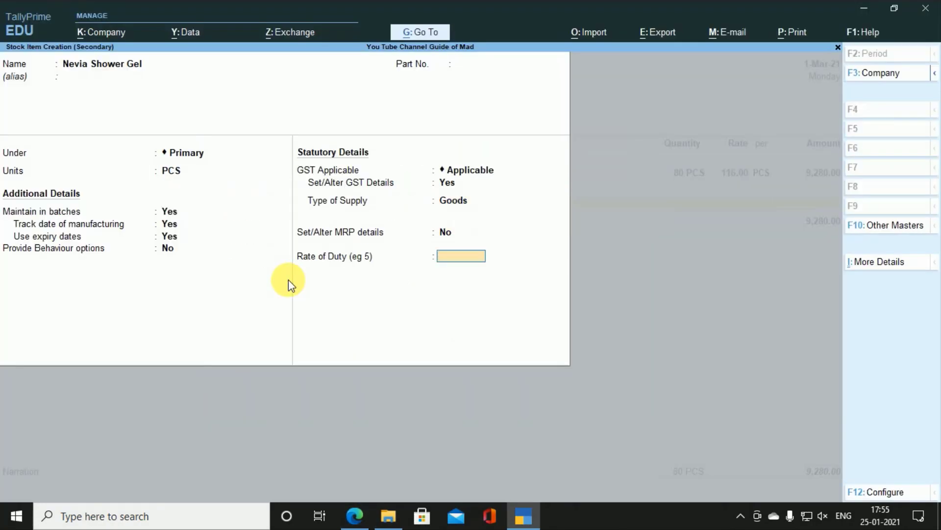
{"action": "key", "text": "Return"}
{"action": "key", "text": "Return"}
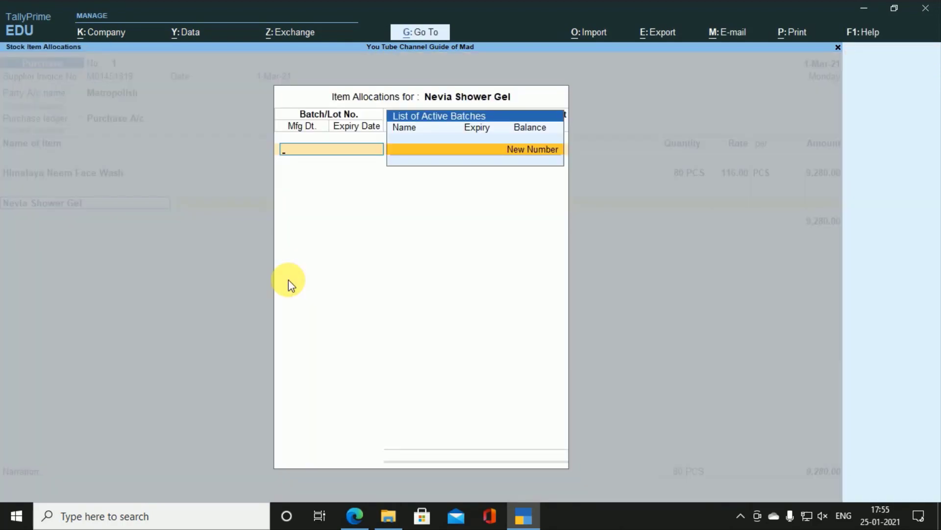
Step: Create batch number NS/185 for Nevia Shower Gel, copied from the invoice
{"action": "key", "text": "Return"}
{"action": "key", "text": "alt+Tab"}
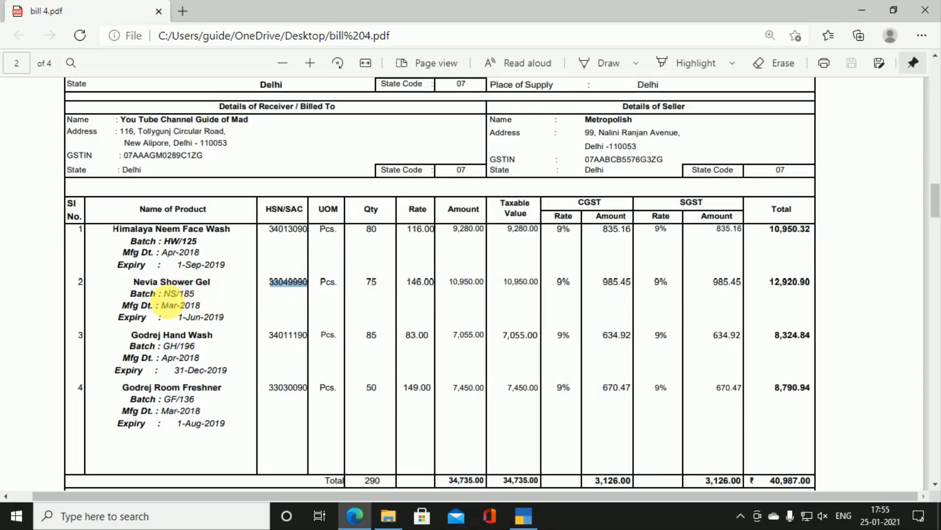
{"action": "left_click_drag", "start_coordinate": [165, 293], "coordinate": [196, 294]}
{"action": "key", "text": "ctrl+c"}
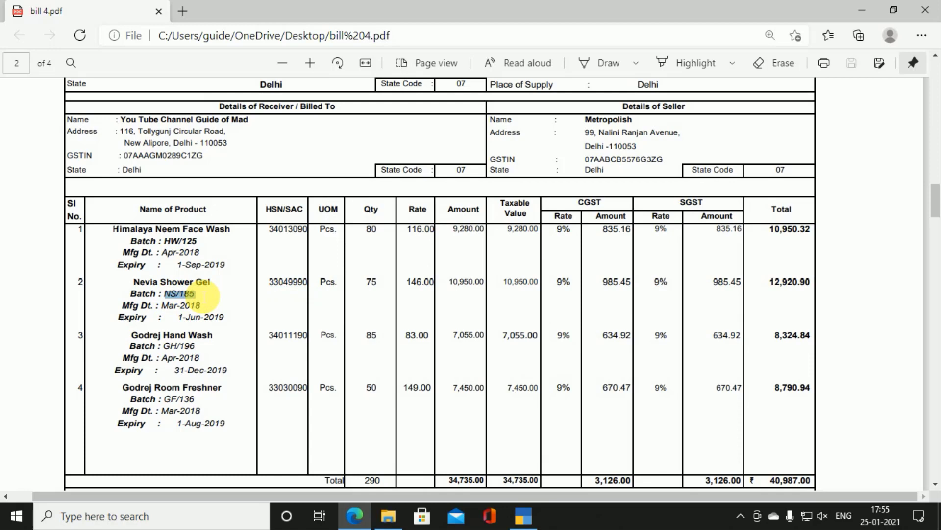
{"action": "key", "text": "alt+Tab"}
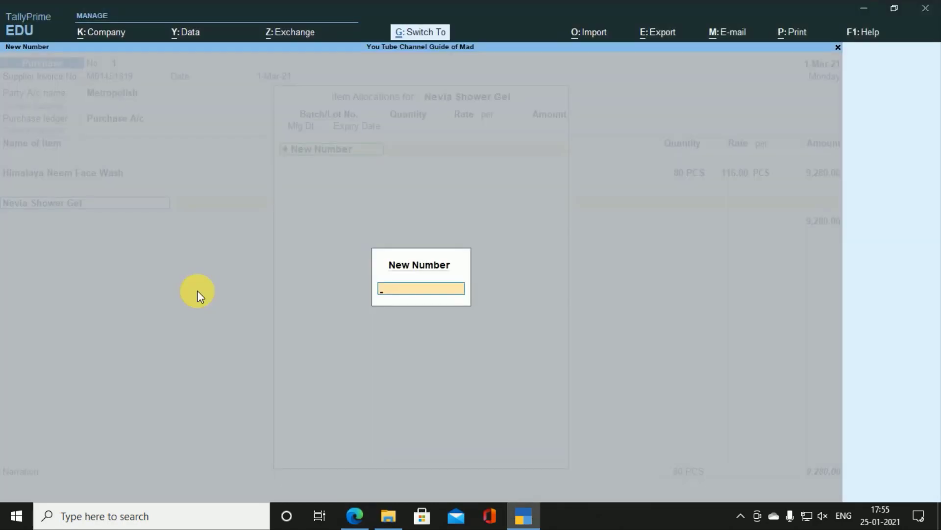
{"action": "key", "text": "ctrl+v"}
{"action": "key", "text": "Return"}
Step: Enter a quantity of 75 PCS at a rate of 146.00 for the batch
{"action": "key", "text": "alt+Tab"}
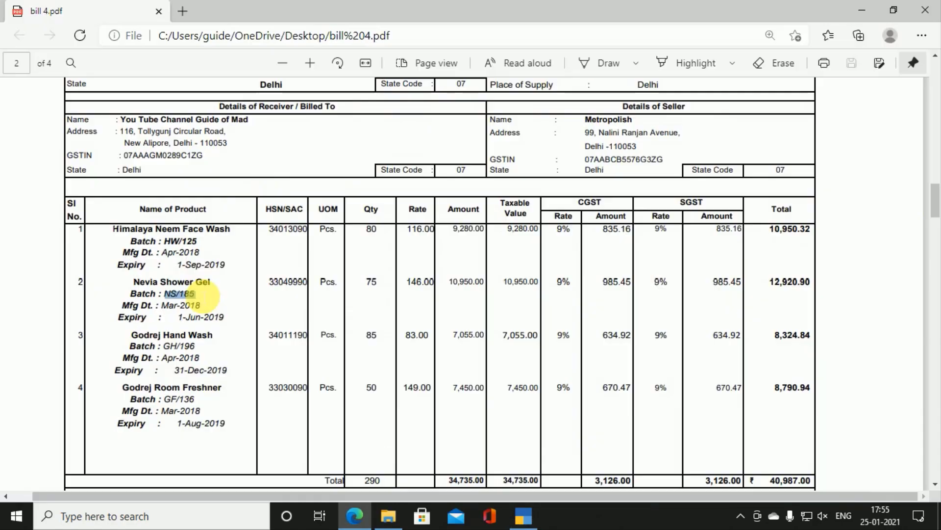
{"action": "scroll", "coordinate": [201, 294], "scroll_direction": "up", "scroll_amount": 5}
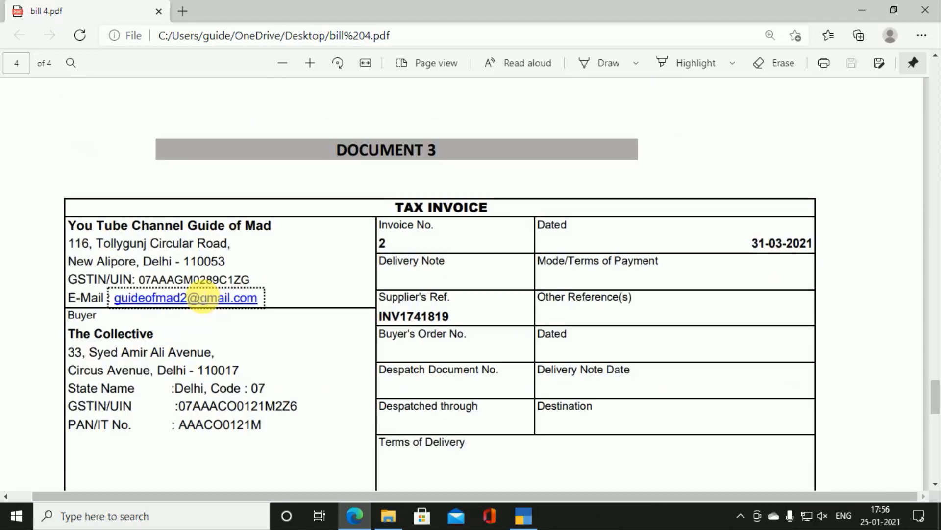
{"action": "key", "text": "alt+Tab"}
{"action": "type", "text": "75"}
{"action": "key", "text": "Return"}
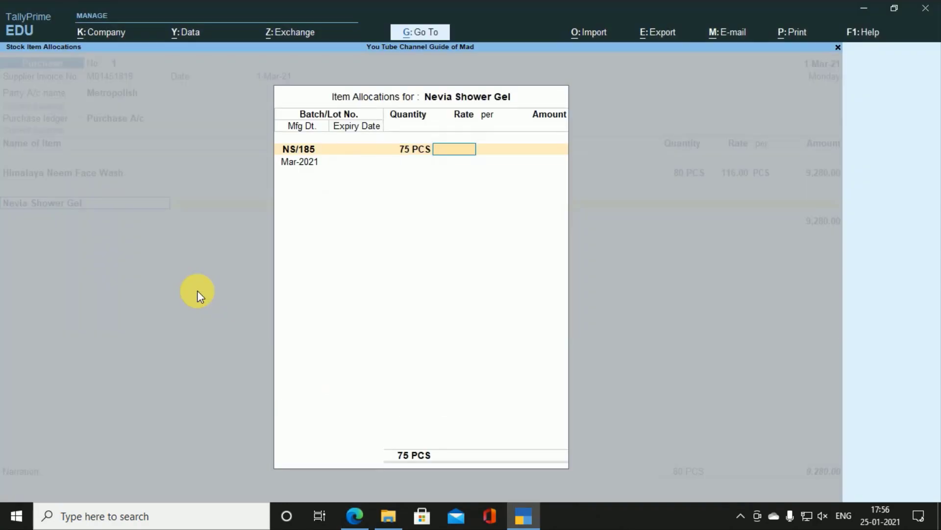
{"action": "key", "text": "alt+Tab"}
{"action": "scroll", "coordinate": [202, 296], "scroll_direction": "up", "scroll_amount": 5}
{"action": "scroll", "coordinate": [203, 296], "scroll_direction": "up", "scroll_amount": 15}
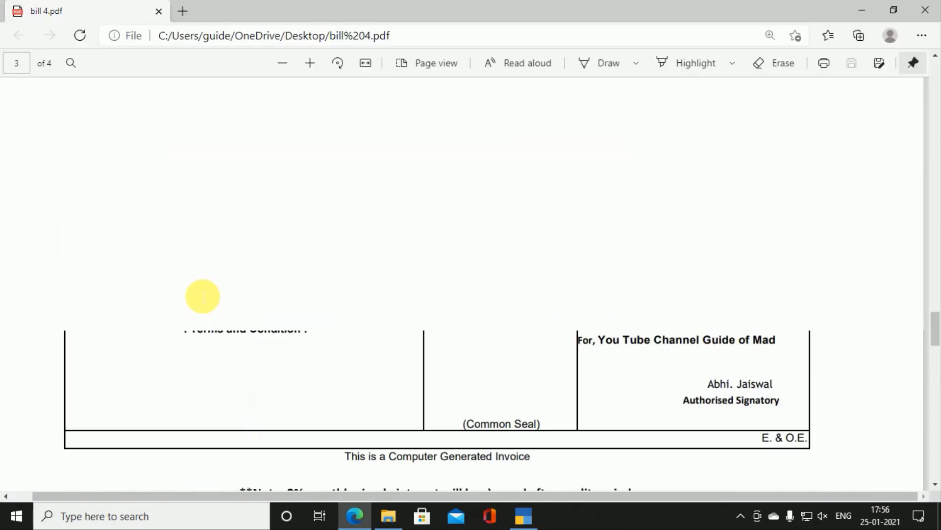
{"action": "scroll", "coordinate": [202, 296], "scroll_direction": "up", "scroll_amount": 5}
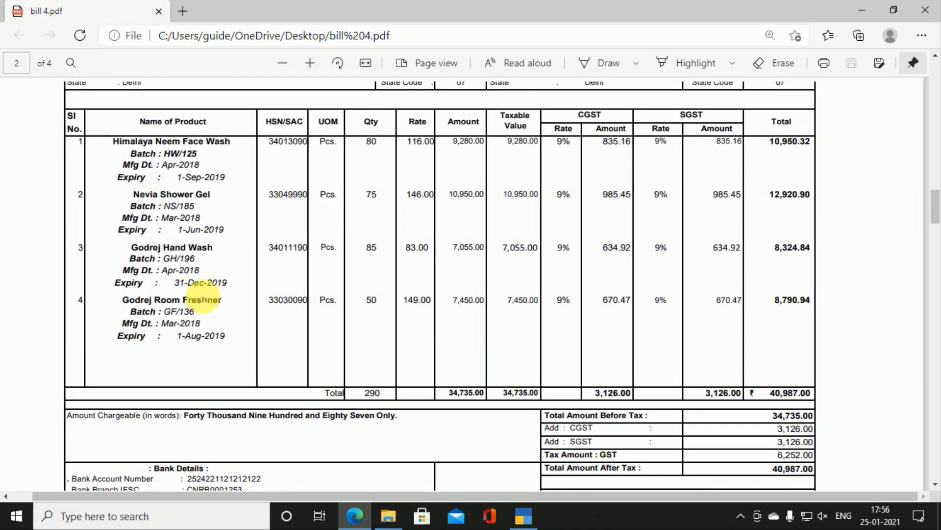
{"action": "key", "text": "alt+Tab"}
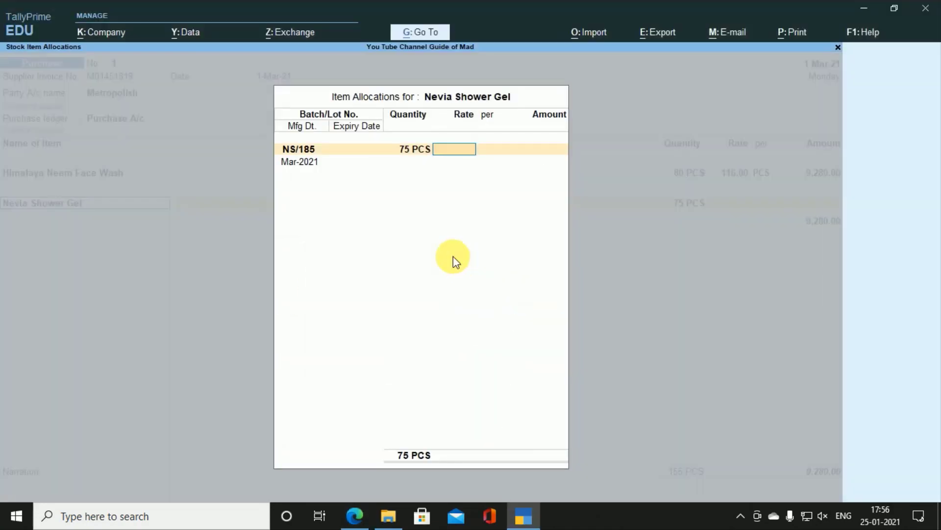
{"action": "type", "text": "146"}
{"action": "key", "text": "Return"}
{"action": "key", "text": "Return"}
{"action": "key", "text": "Return"}
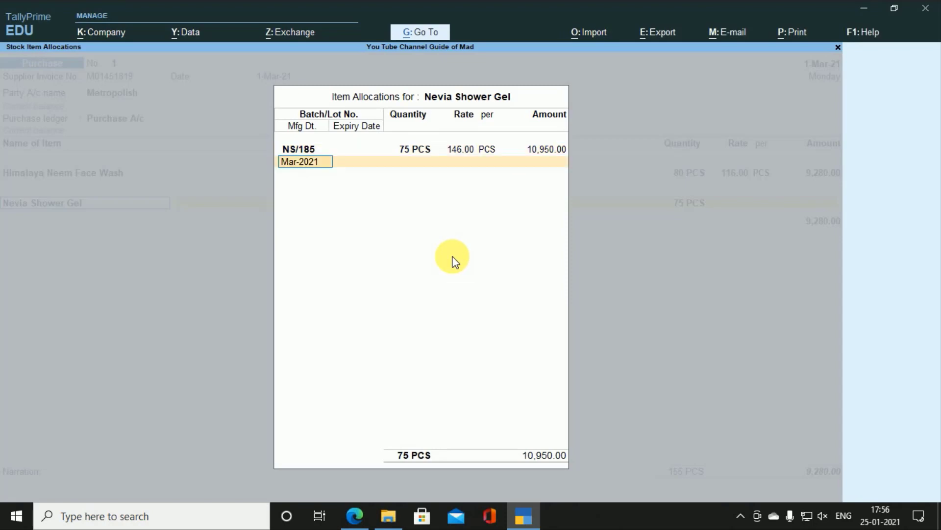
Step: Set manufacturing date Mar-2018 and expiry 1-Jun-21, then finish the batch allocation
{"action": "key", "text": "alt+Tab"}
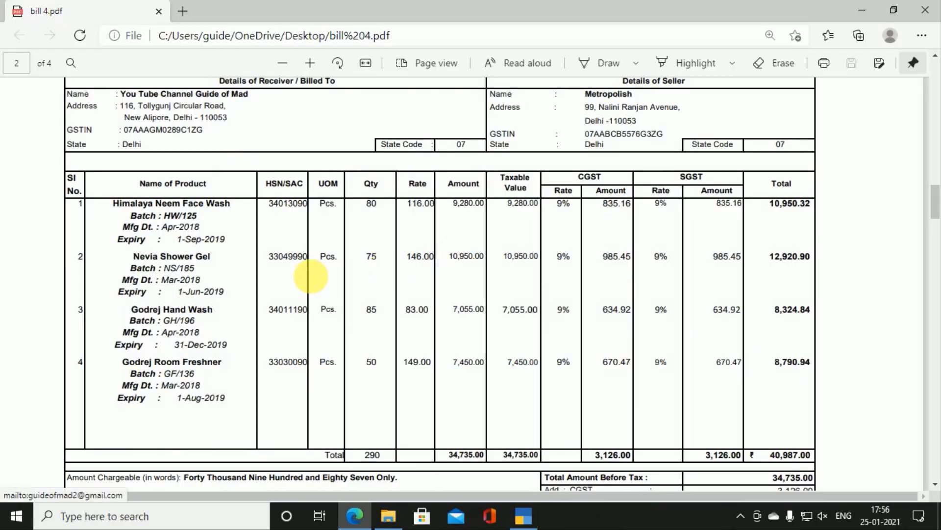
{"action": "key", "text": "alt+Tab"}
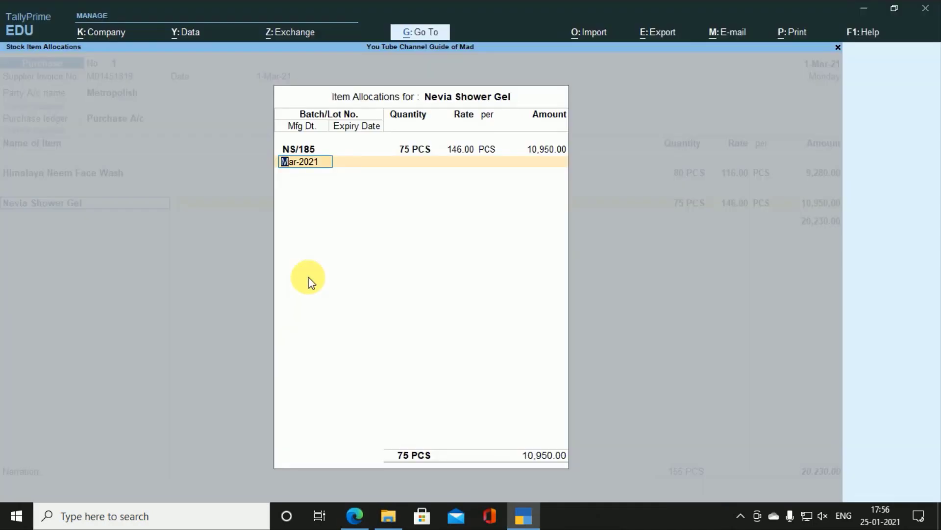
{"action": "key", "text": "alt+Tab"}
{"action": "key", "text": "alt+Tab"}
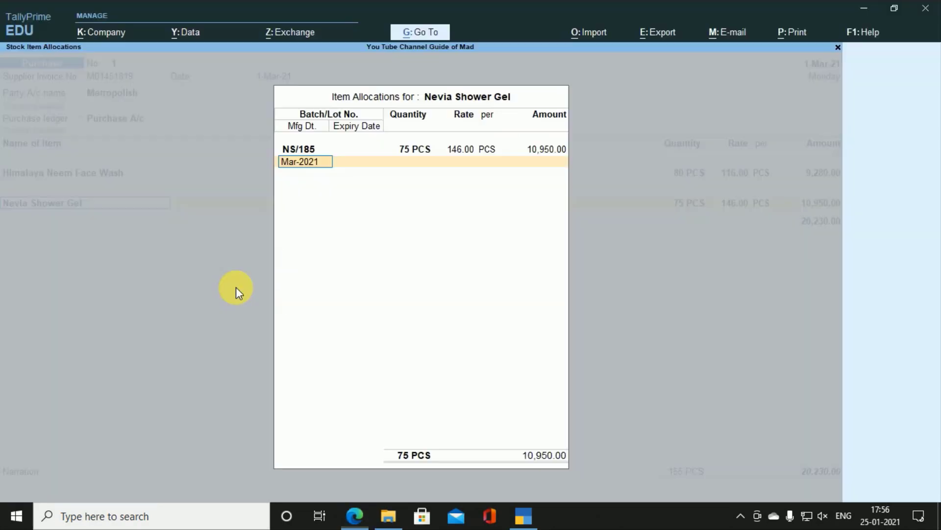
{"action": "type", "text": "mar"}
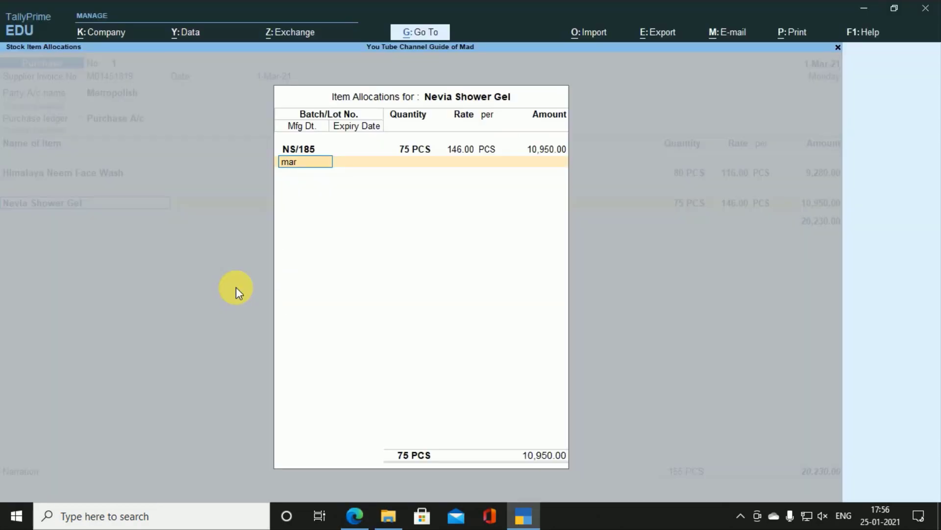
{"action": "type", "text": " 2018"}
{"action": "key", "text": "Return"}
{"action": "key", "text": "alt+Tab"}
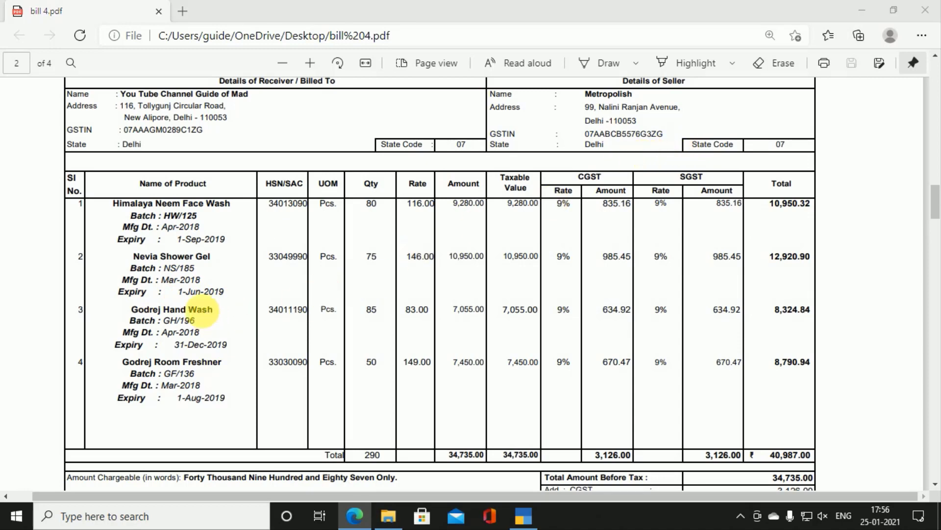
{"action": "key", "text": "alt+Tab"}
{"action": "type", "text": "1"}
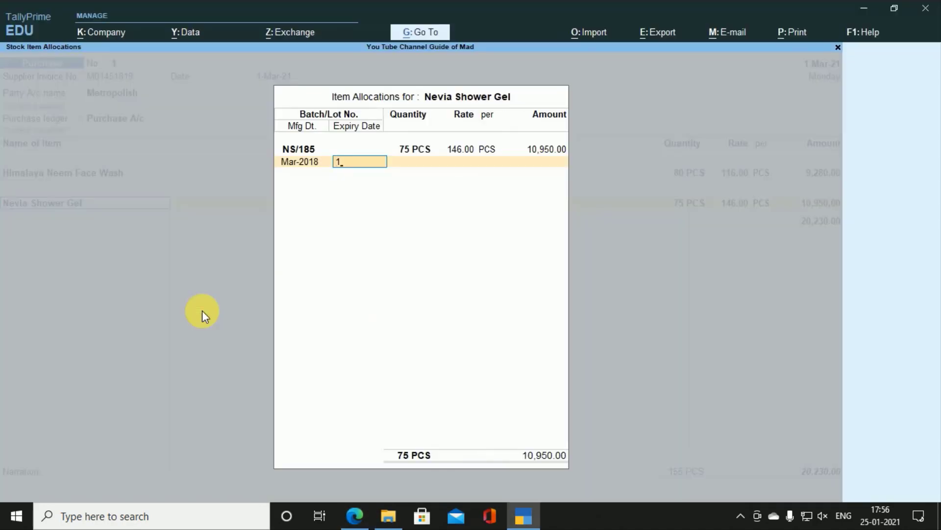
{"action": "type", "text": "-6-21"}
{"action": "key", "text": "Return"}
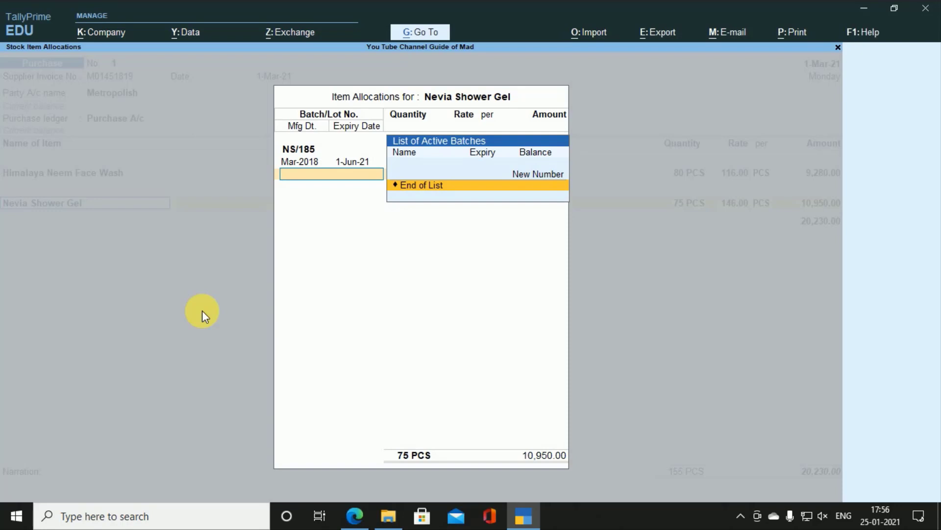
{"action": "key", "text": "Return"}
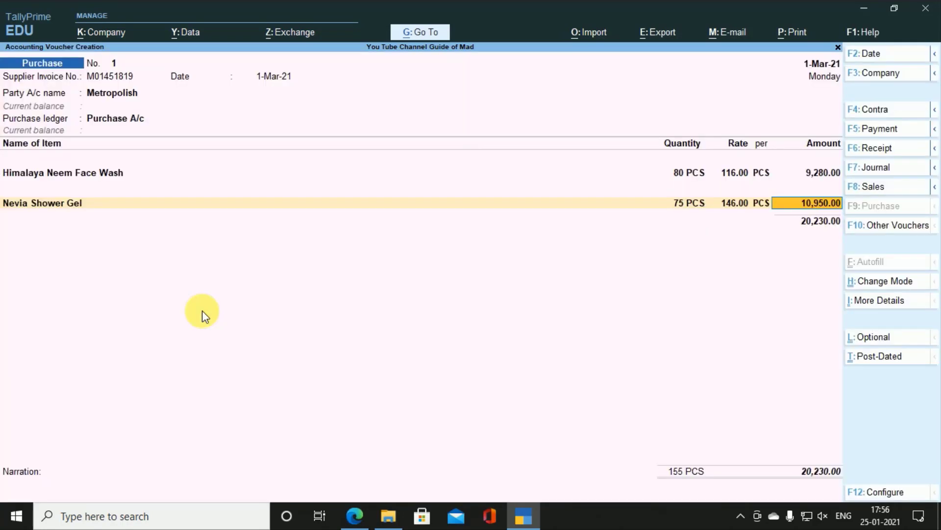
Step: Add the Godrej Hand Wash and Godrej Room Freshner item lines
{"action": "key", "text": "Return"}
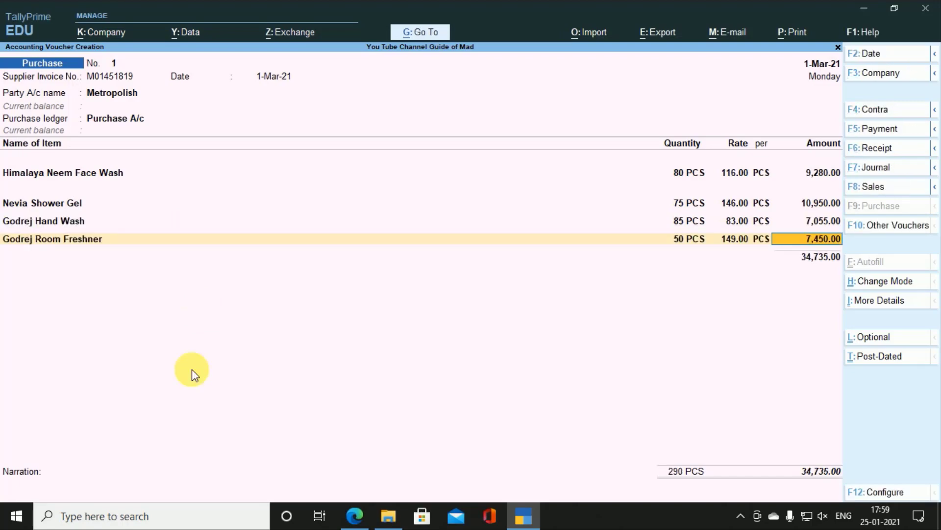
{"action": "left_click", "coordinate": [736, 521]}
{"action": "left_click", "coordinate": [561, 395]}
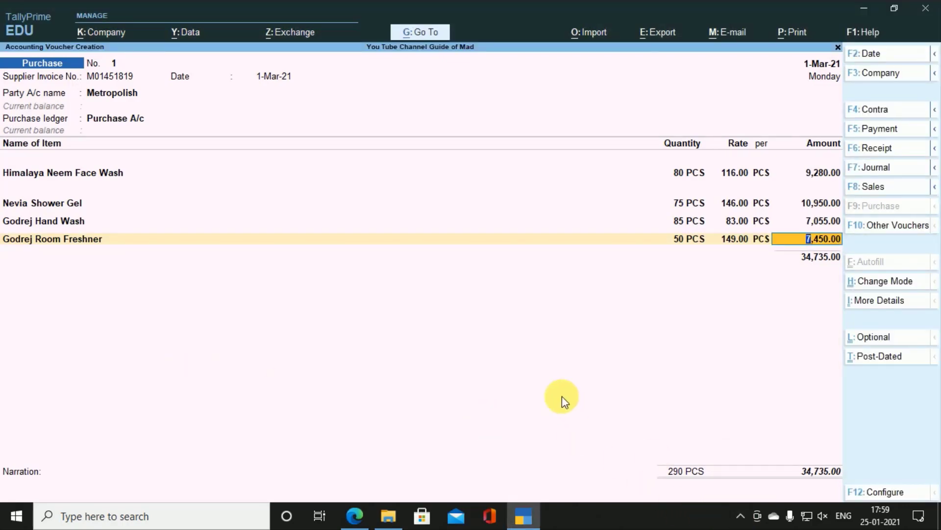
{"action": "key", "text": "Return"}
{"action": "key", "text": "alt"}
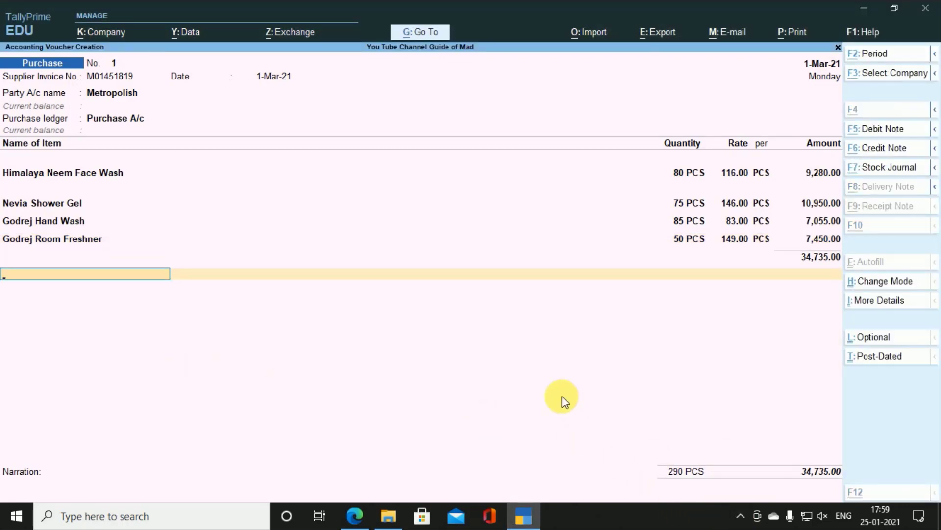
Step: End the item list and add CGST and SGST ledger lines of 3,126.15 each
{"action": "key", "text": "alt+Tab"}
{"action": "scroll", "coordinate": [562, 396], "scroll_direction": "down", "scroll_amount": 3}
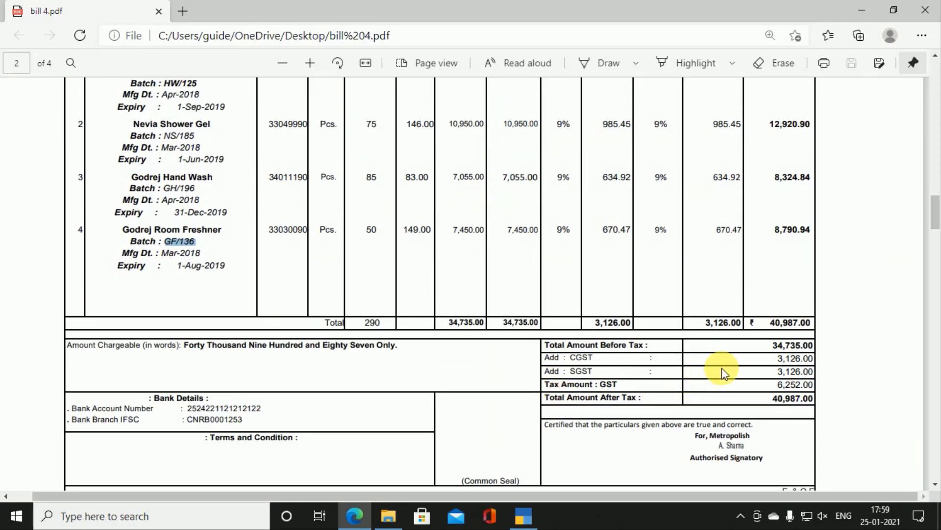
{"action": "key", "text": "alt+Tab"}
{"action": "key", "text": "Return"}
{"action": "type", "text": "c"}
{"action": "key", "text": "Return"}
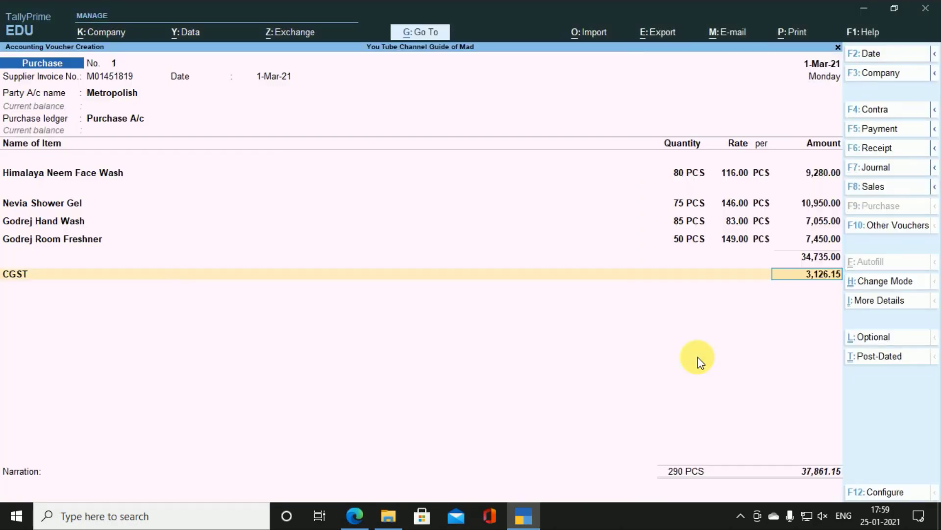
{"action": "key", "text": "Return"}
{"action": "type", "text": "s"}
{"action": "key", "text": "Return"}
{"action": "key", "text": "Return"}
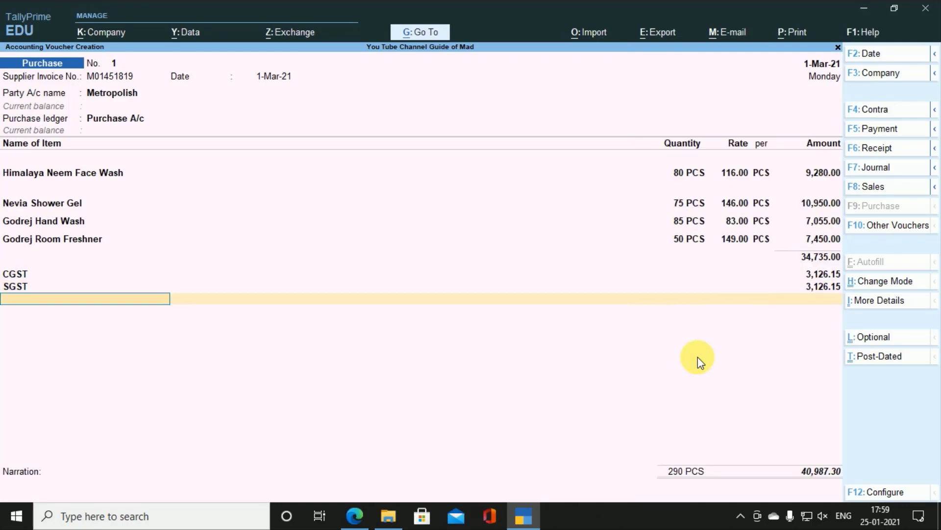
Step: Compare the voucher total of 40,987.30 with the bill's total amount
{"action": "key", "text": "alt+Tab"}
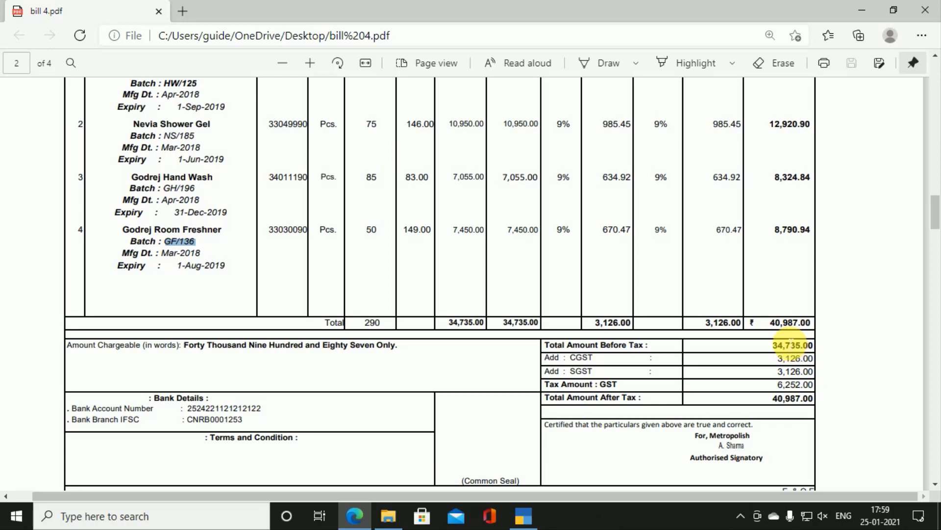
{"action": "key", "text": "alt+Tab"}
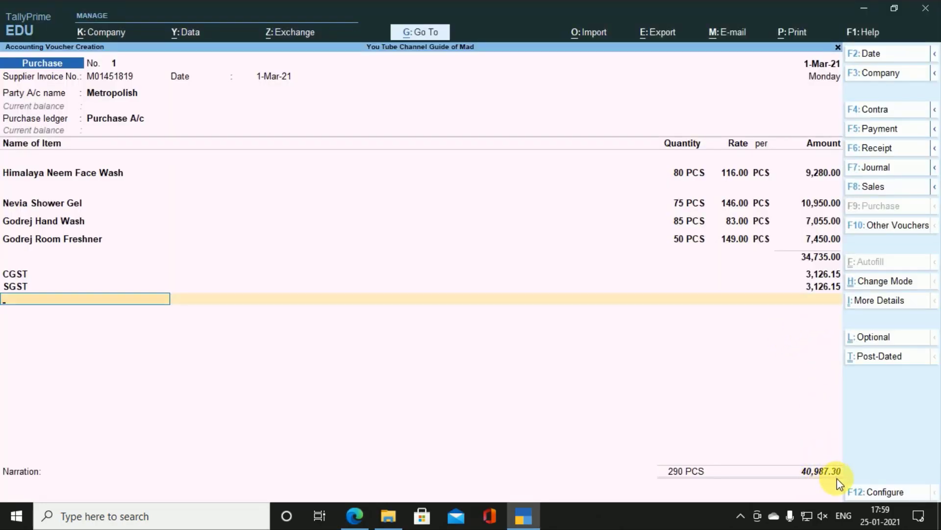
{"action": "key", "text": "alt+Tab"}
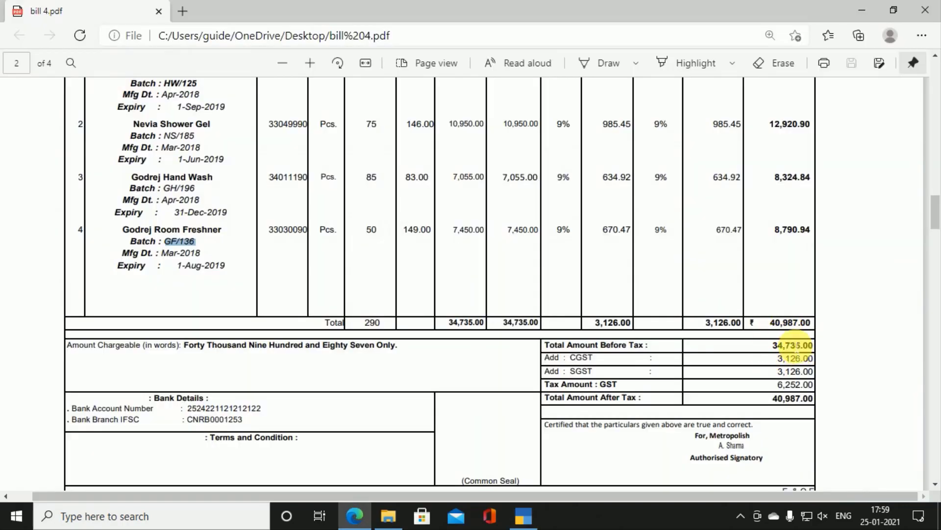
{"action": "key", "text": "alt+Tab"}
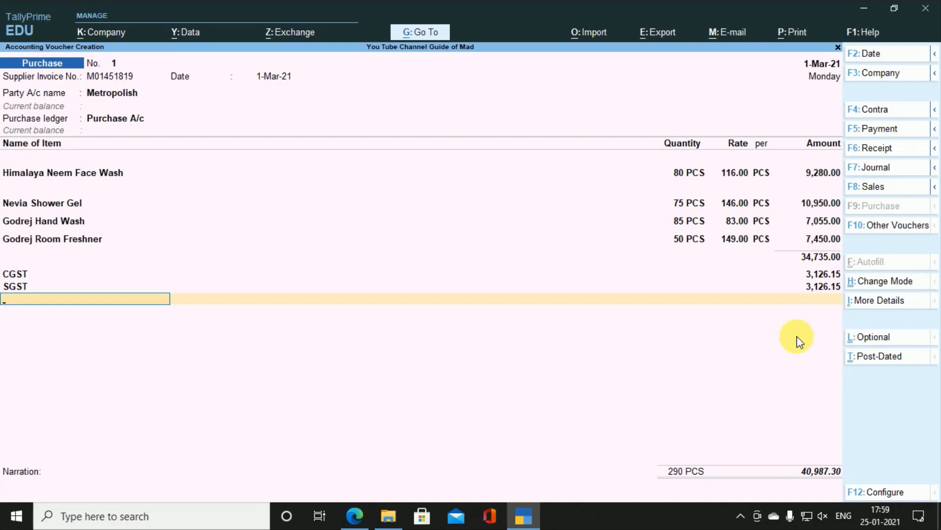
Step: Create ledger Round Off under Indirect Expenses as Invoice Rounding, Normal Rounding, limit 1
{"action": "key", "text": "alt+c"}
{"action": "type", "text": "Round"}
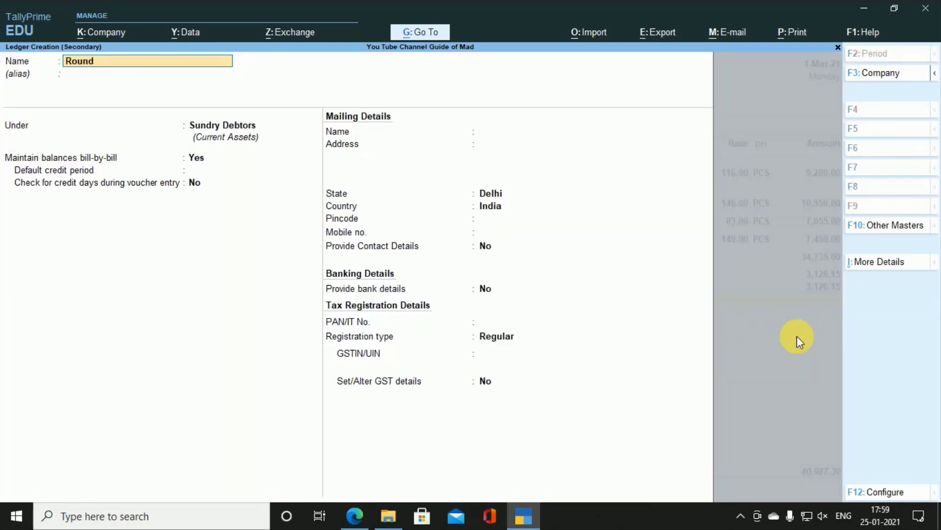
{"action": "type", "text": " Off"}
{"action": "key", "text": "Return"}
{"action": "key", "text": "Return"}
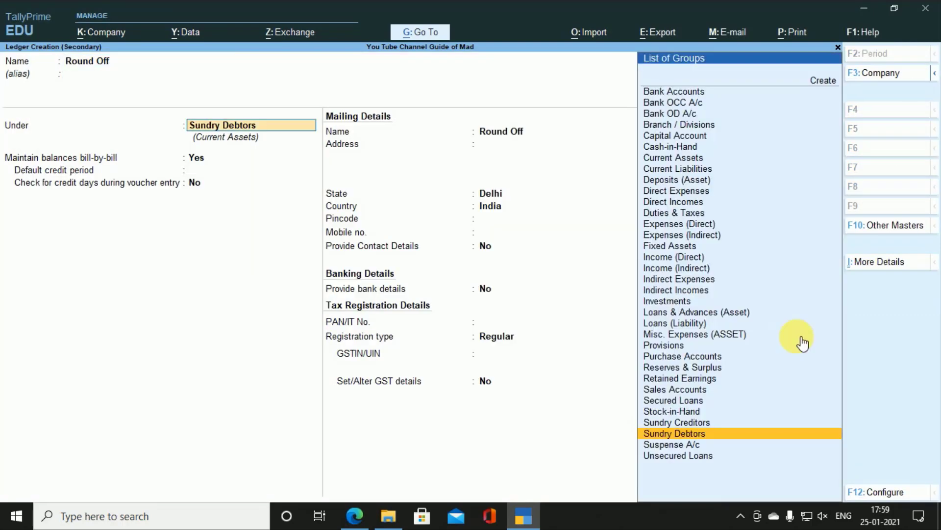
{"action": "type", "text": "In"}
{"action": "key", "text": "Down"}
{"action": "key", "text": "Down"}
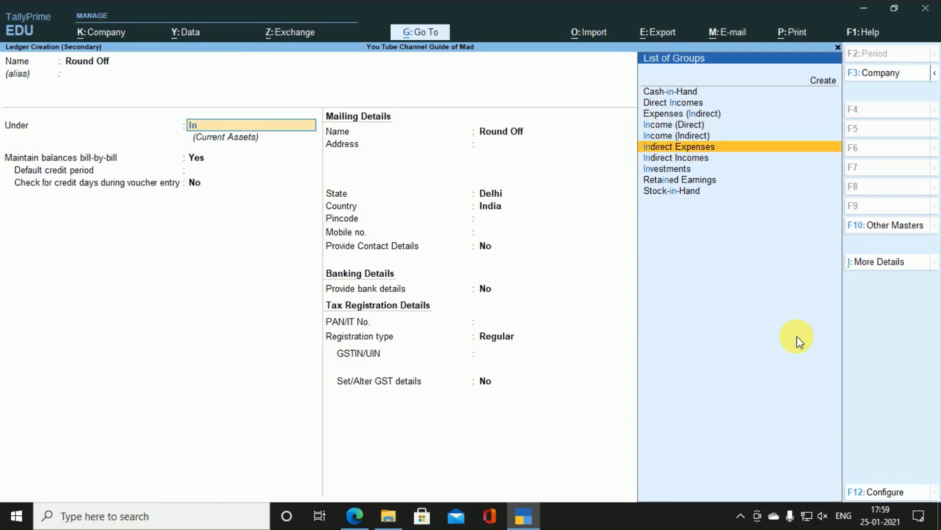
{"action": "key", "text": "Return"}
{"action": "key", "text": "Down"}
{"action": "key", "text": "Down"}
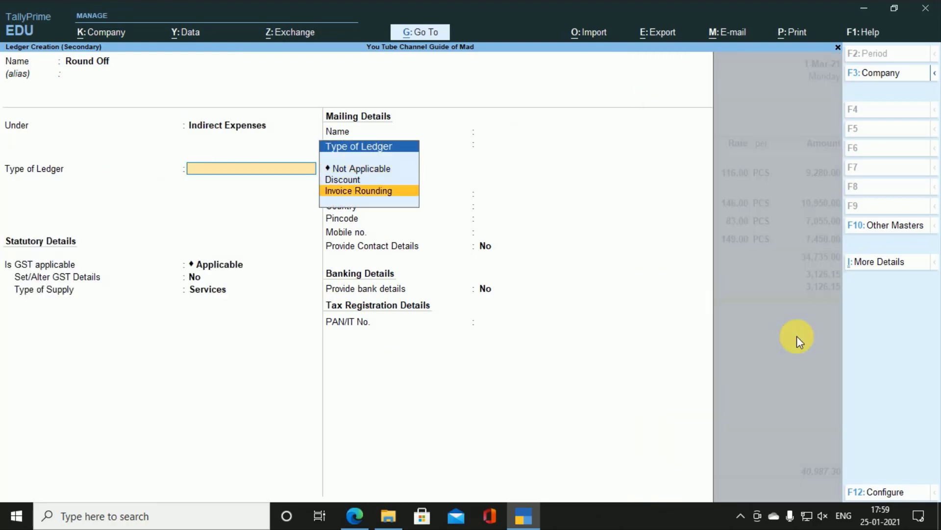
{"action": "key", "text": "Return"}
{"action": "key", "text": "Return"}
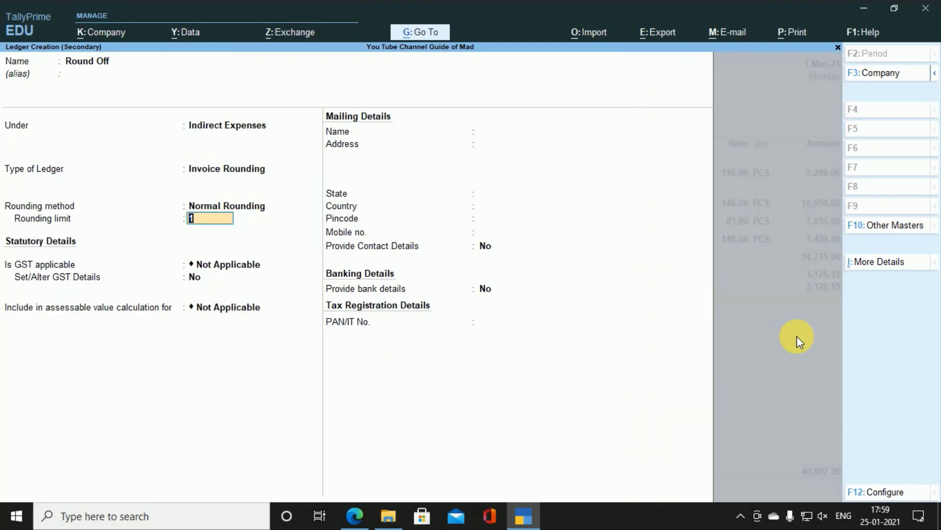
{"action": "key", "text": "Return"}
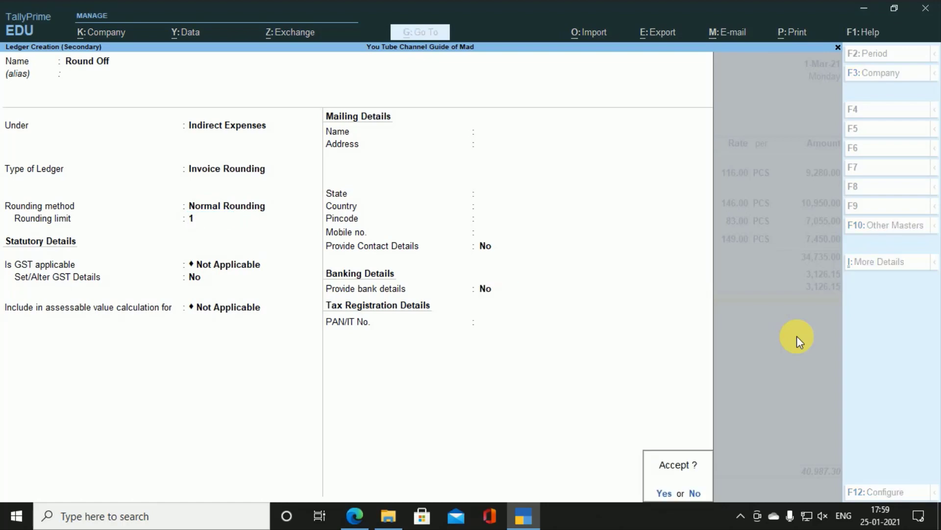
{"action": "key", "text": "Return"}
{"action": "key", "text": "Return"}
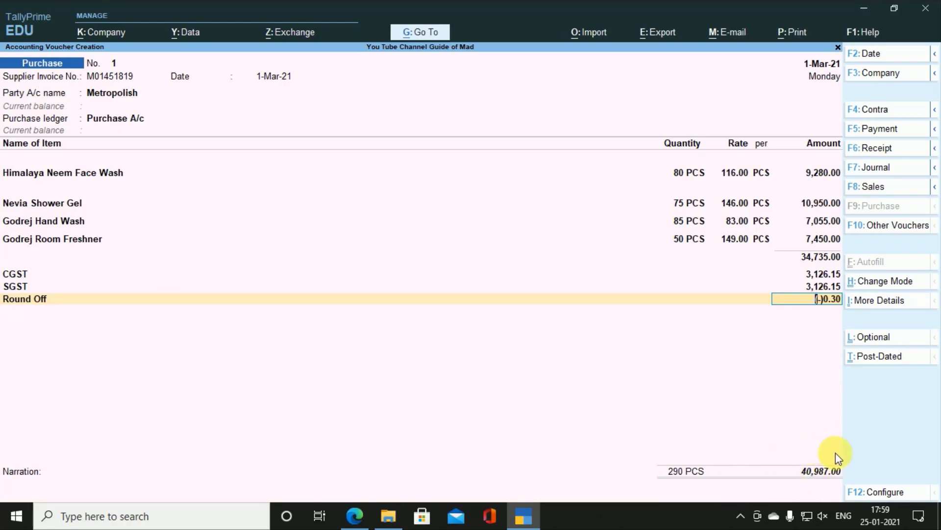
Step: Accept the (-)0.30 round-off, save purchase voucher No. 1, reopen it and bring up printing
{"action": "key", "text": "Return"}
{"action": "key", "text": "Return"}
{"action": "key", "text": "Return"}
{"action": "key", "text": "Return"}
{"action": "key", "text": "Return"}
{"action": "key", "text": "Return"}
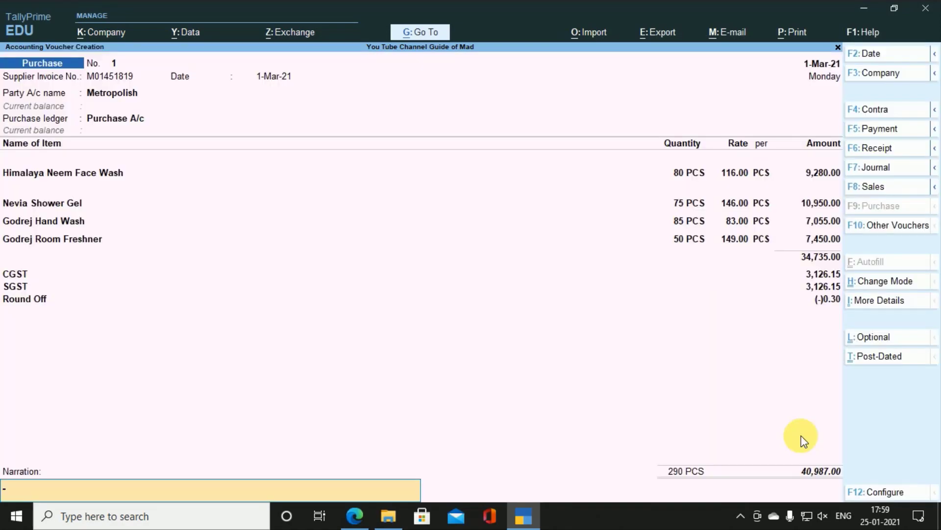
{"action": "key", "text": "Return"}
{"action": "key", "text": "Return"}
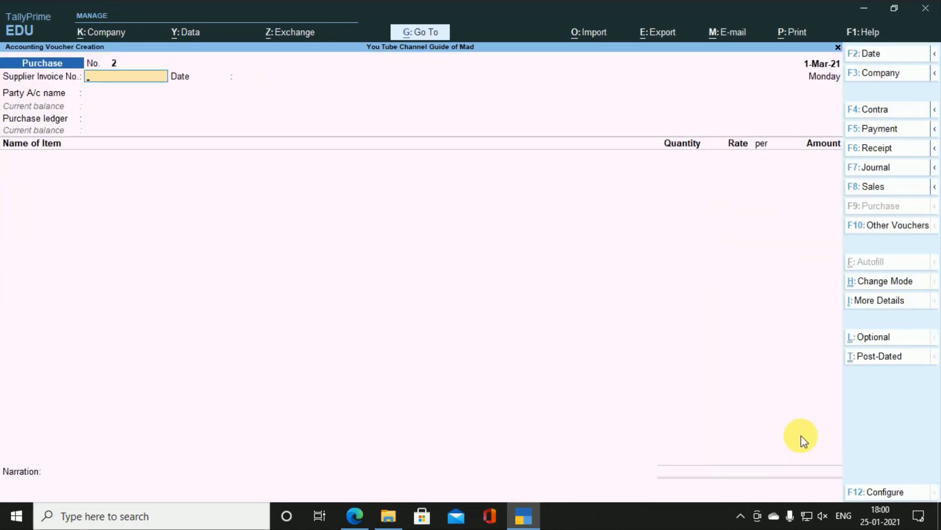
{"action": "key", "text": "Page_Up"}
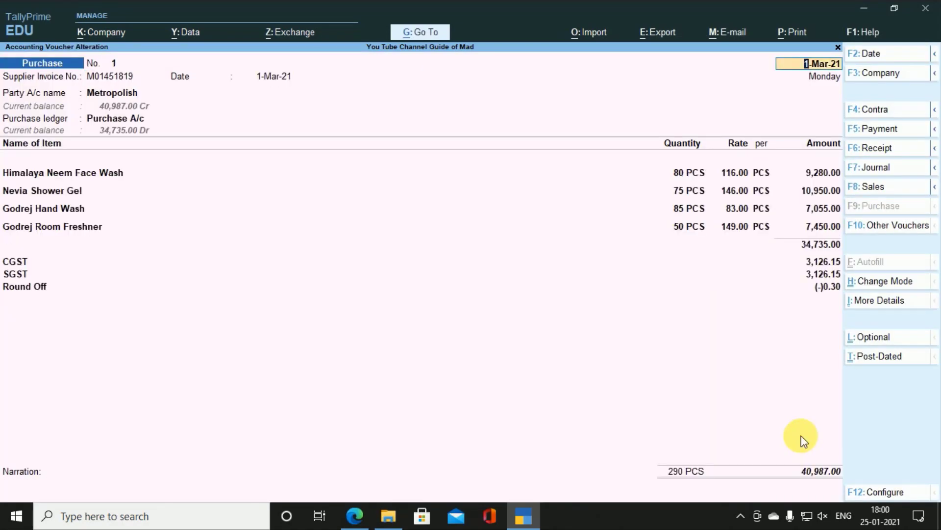
{"action": "key", "text": "alt+p"}
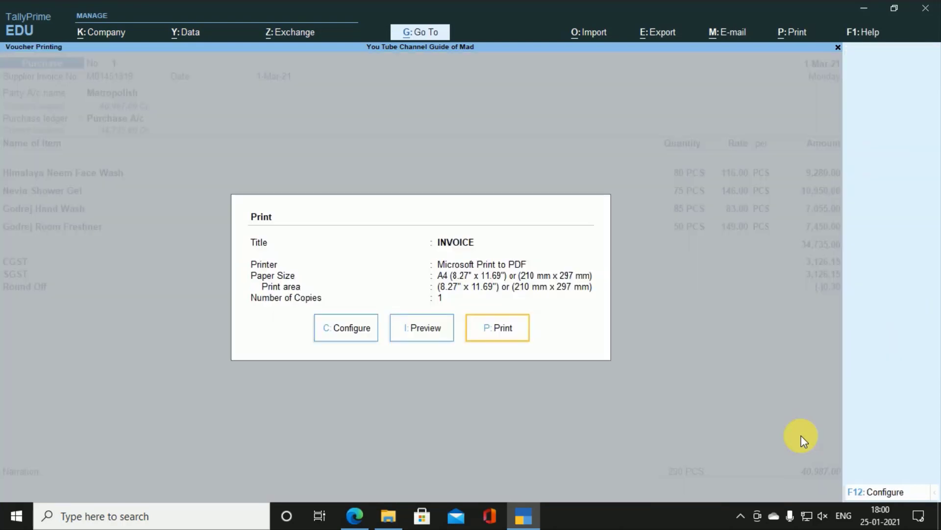
Step: Choose Preview in the Print dialog and zoom in on the invoice preview
{"action": "key", "text": "Left"}
{"action": "key", "text": "Left"}
{"action": "key", "text": "Right"}
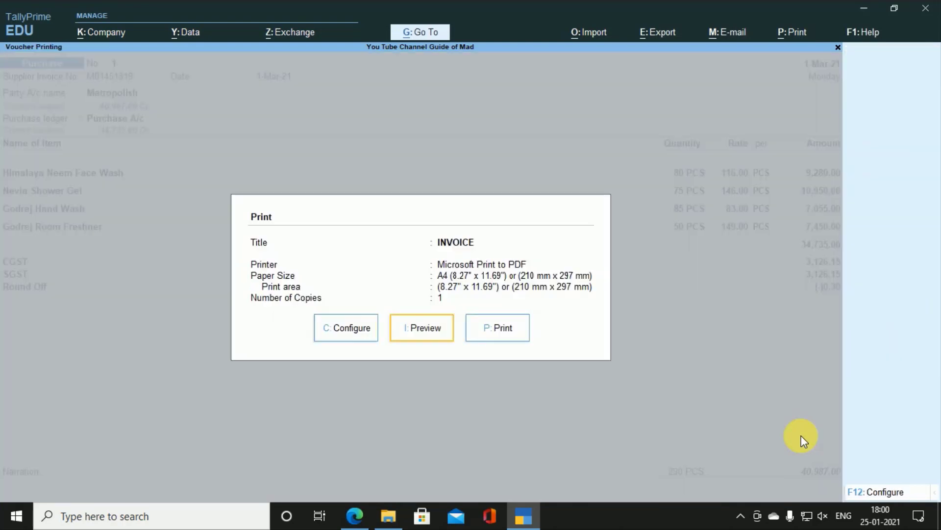
{"action": "key", "text": "Return"}
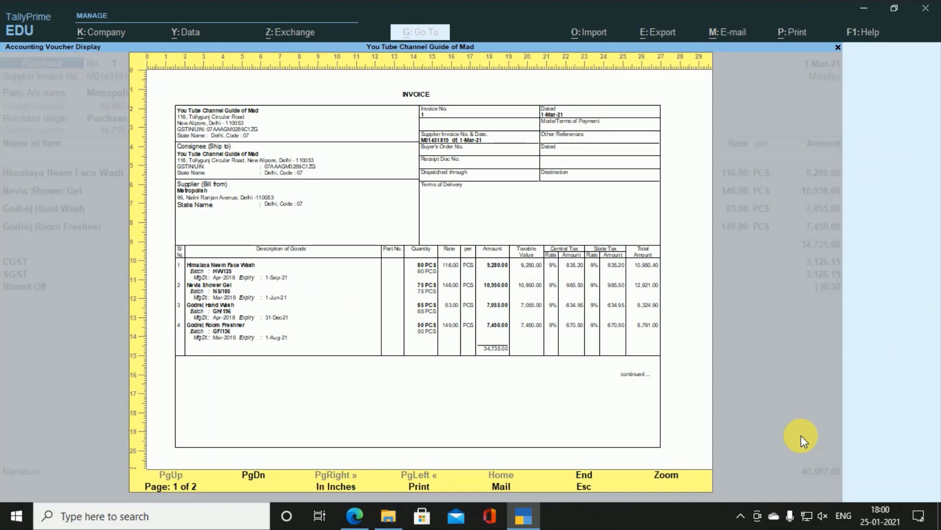
{"action": "key", "text": "Return"}
{"action": "key", "text": "Down"}
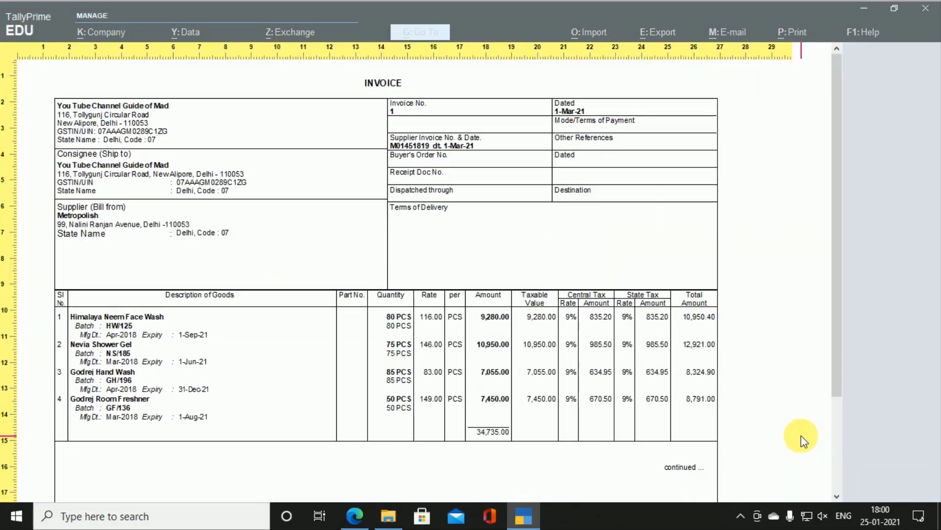
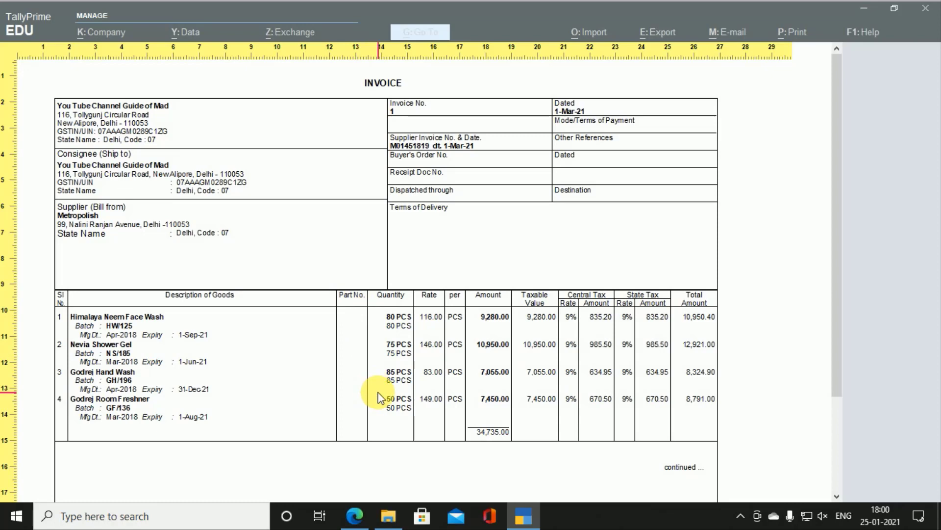
Step: Set Show Part No. to No in the purchase invoice print configuration
{"action": "key", "text": "Escape"}
{"action": "key", "text": "Escape"}
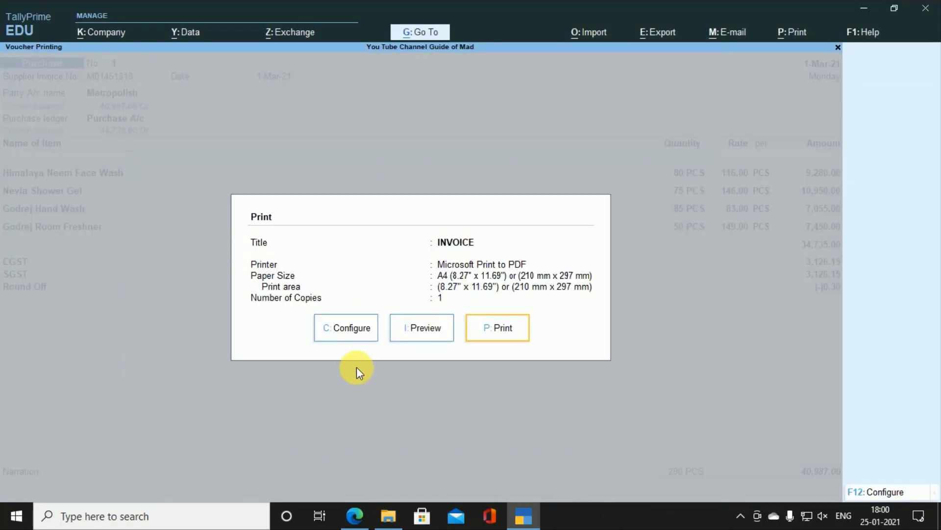
{"action": "left_click", "coordinate": [348, 328]}
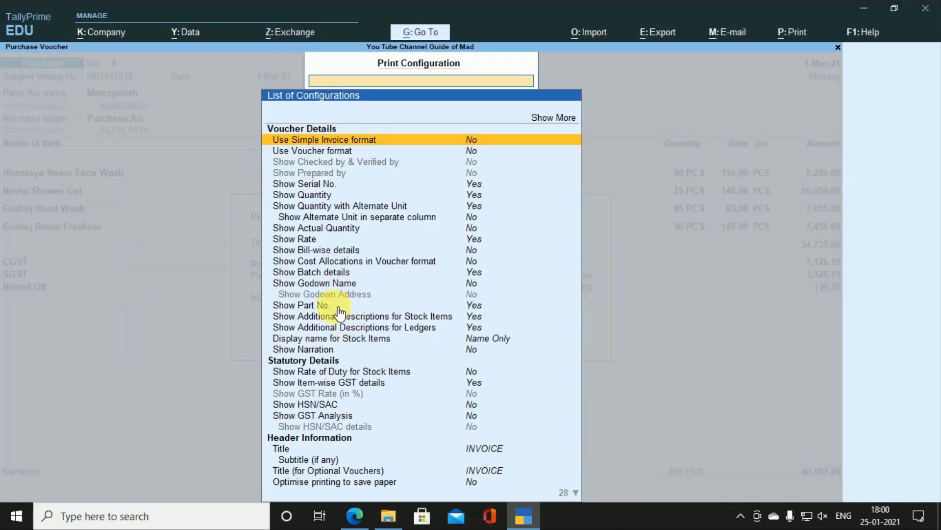
{"action": "left_click", "coordinate": [324, 305]}
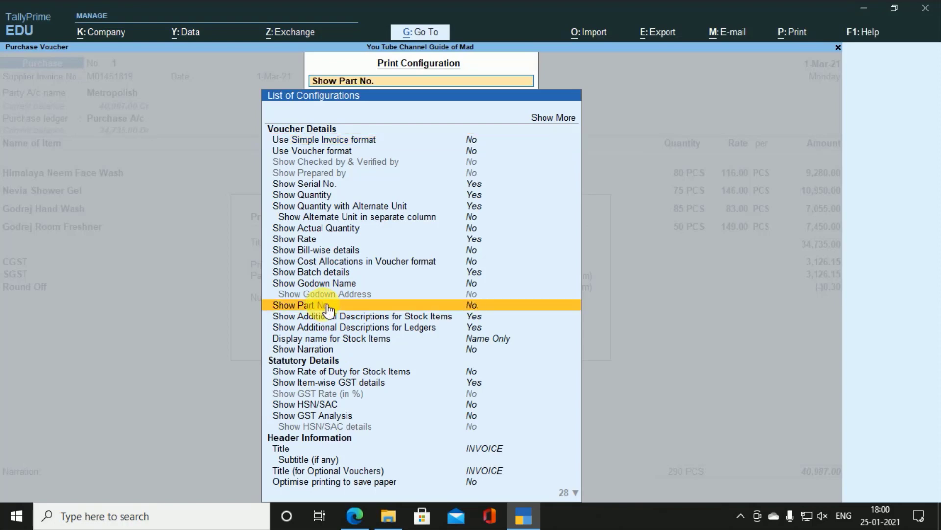
{"action": "key", "text": "Escape"}
{"action": "key", "text": "Escape"}
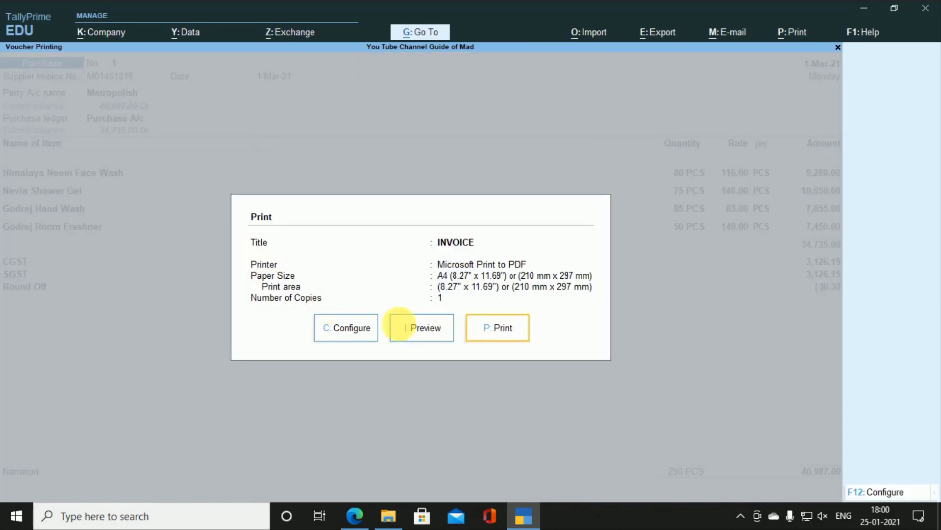
Step: Preview the purchase invoice and view its second page
{"action": "left_click", "coordinate": [415, 329]}
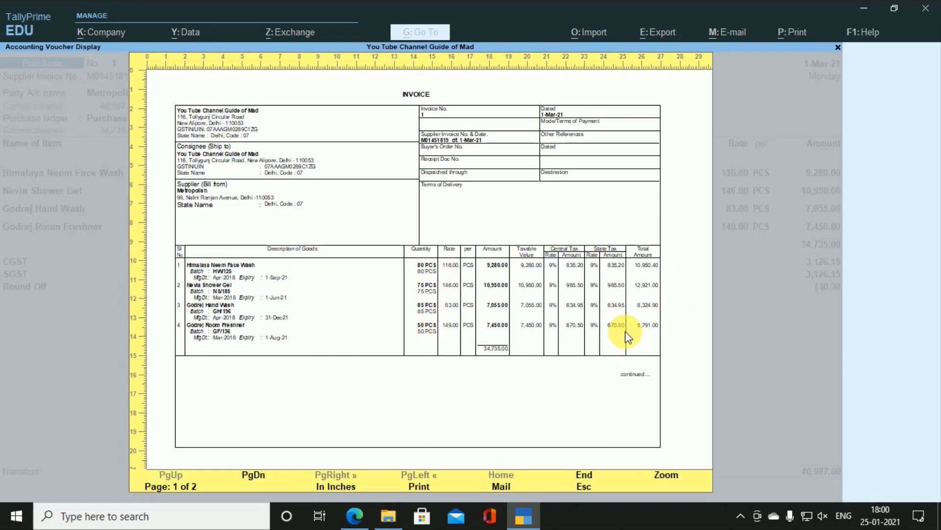
{"action": "key", "text": "Page_Down"}
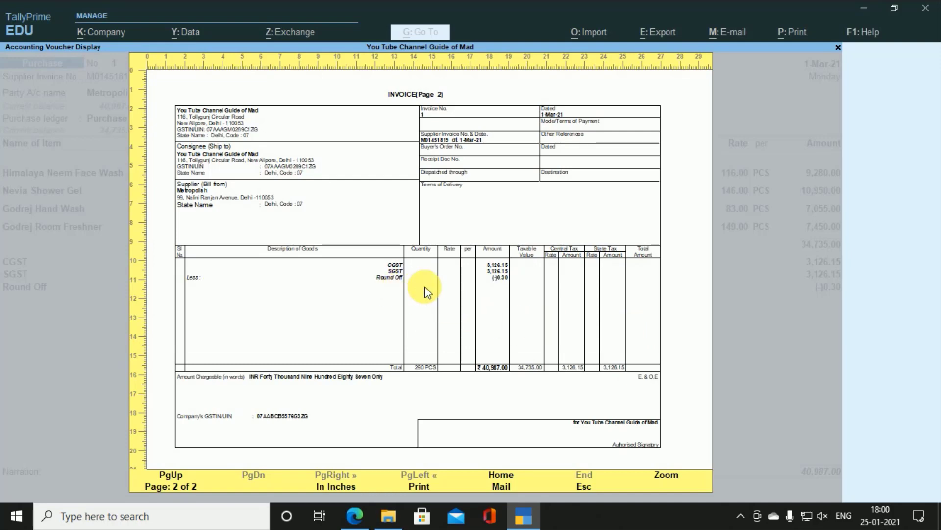
{"action": "key", "text": "Escape"}
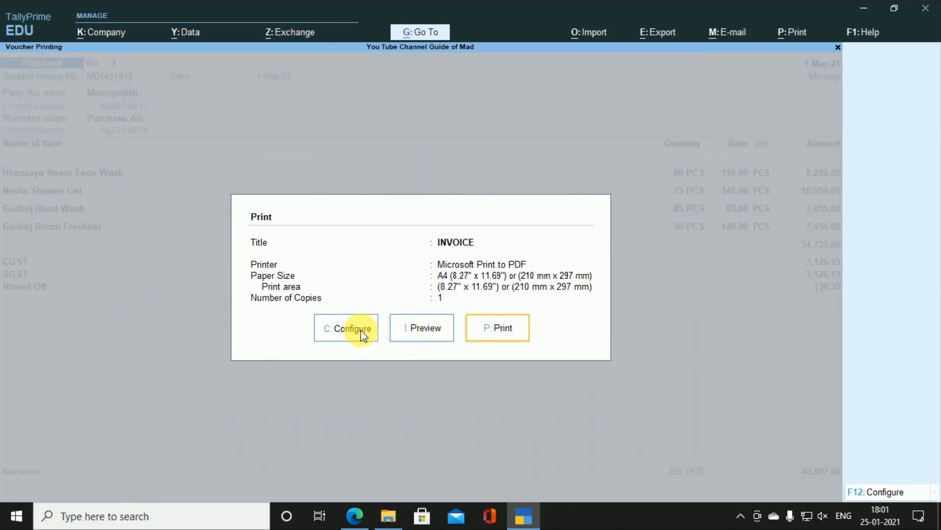
Step: Close the print settings and exit purchase voucher No. 1 to Gateway of Tally
{"action": "left_click", "coordinate": [361, 332]}
{"action": "key", "text": "ctrl+q"}
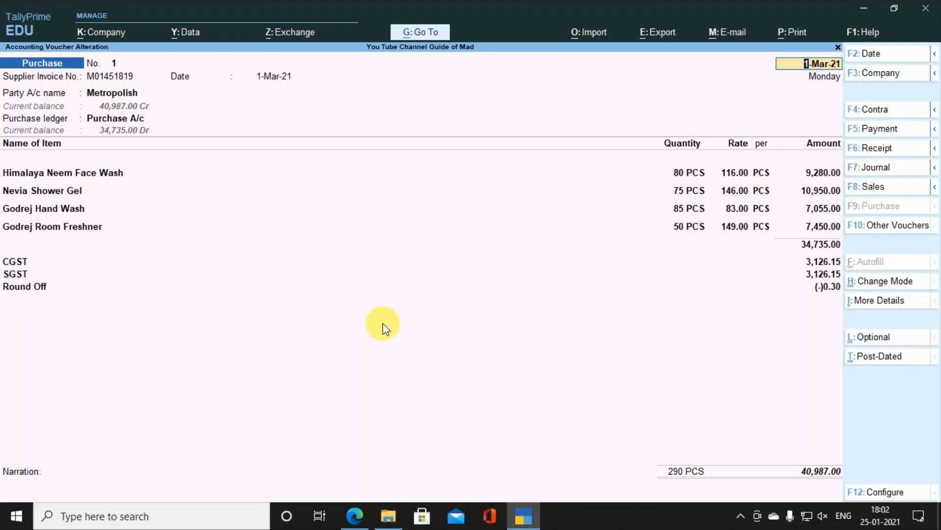
{"action": "left_click", "coordinate": [740, 515]}
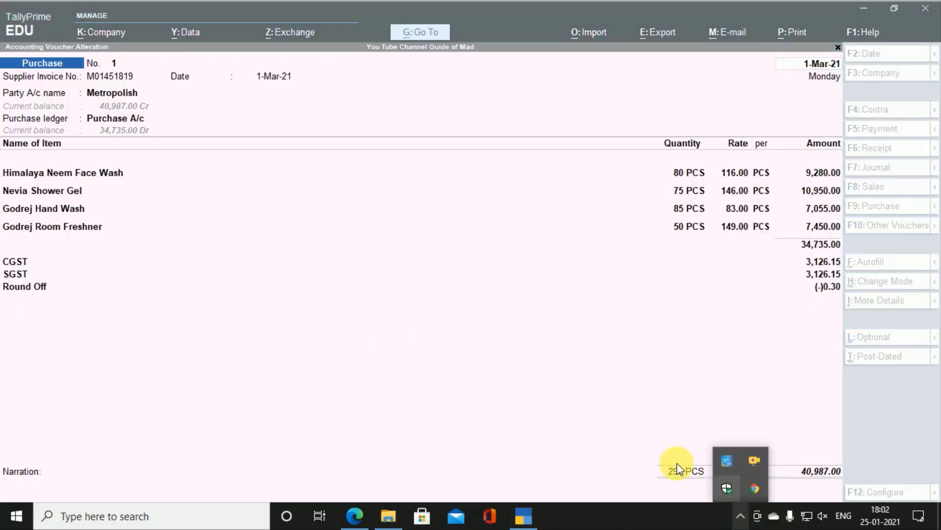
{"action": "left_click", "coordinate": [540, 361]}
{"action": "key", "text": "BackSpace"}
{"action": "key", "text": "BackSpace"}
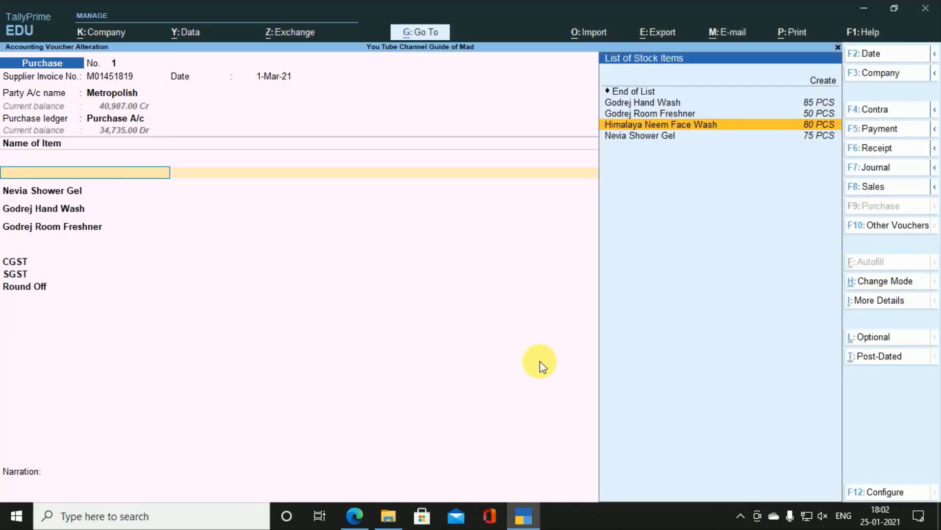
{"action": "key", "text": "Escape"}
{"action": "key", "text": "y"}
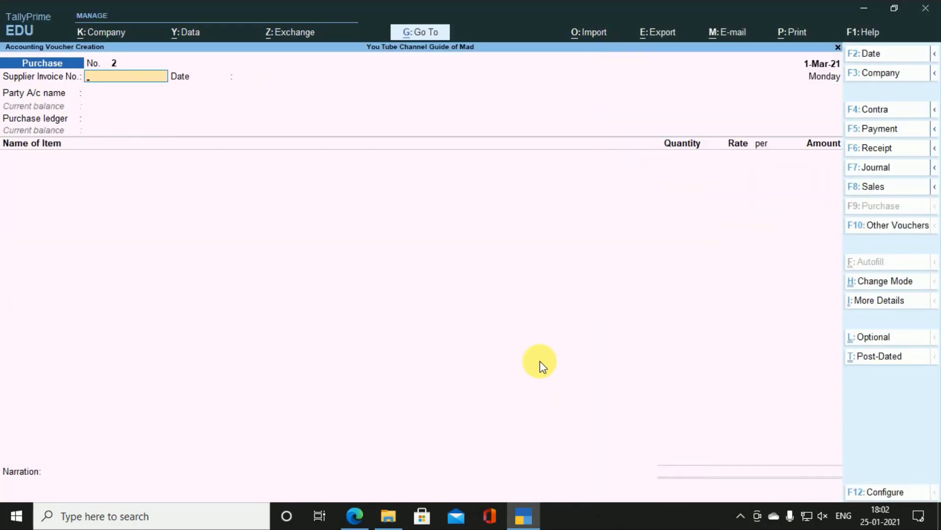
{"action": "key", "text": "Escape"}
Step: Review Document 2's tax invoice to Bio Clinic on page 3 of bill 4.pdf
{"action": "key", "text": "y"}
{"action": "key", "text": "alt+Tab"}
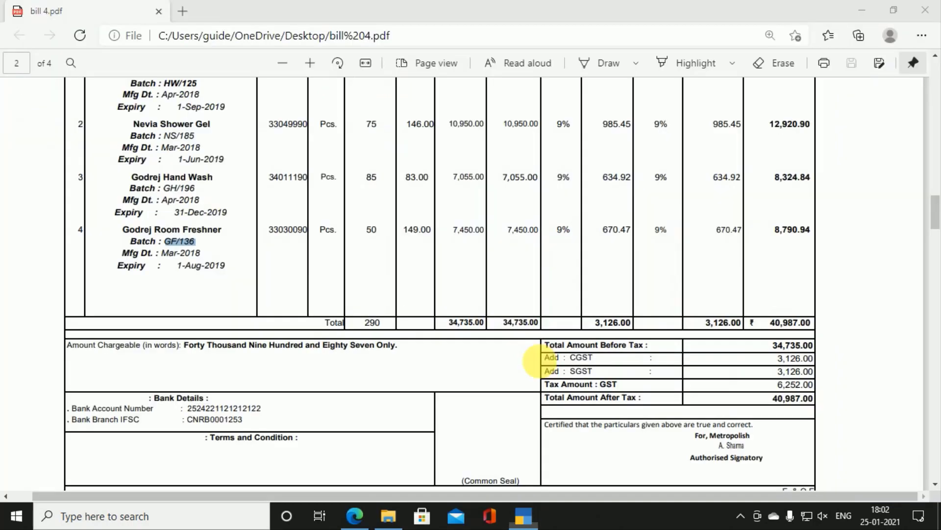
{"action": "scroll", "coordinate": [545, 367], "scroll_direction": "down", "scroll_amount": 5}
{"action": "scroll", "coordinate": [545, 367], "scroll_direction": "down", "scroll_amount": 8}
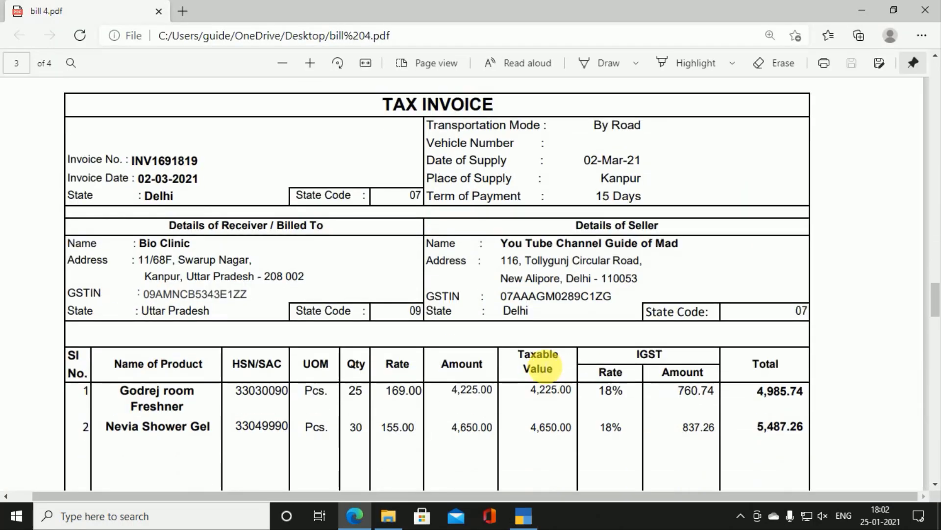
{"action": "scroll", "coordinate": [539, 368], "scroll_direction": "up", "scroll_amount": 1}
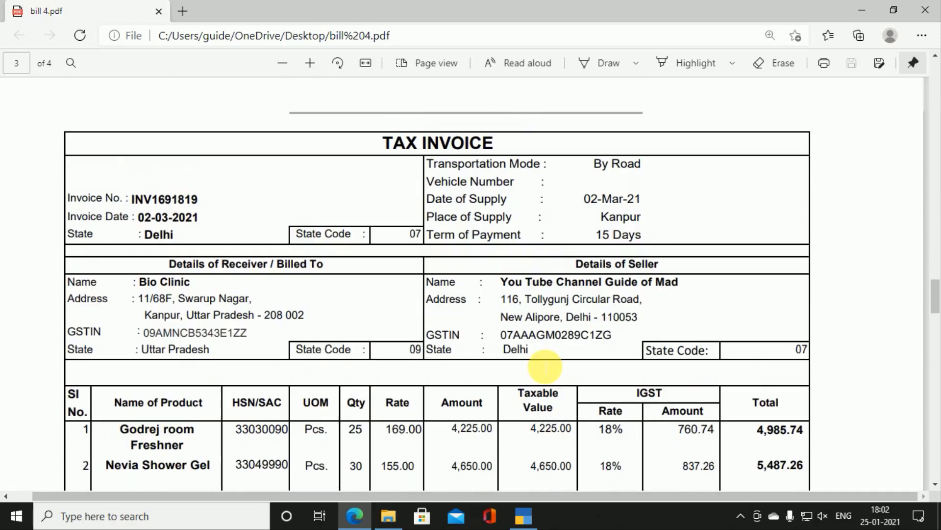
{"action": "scroll", "coordinate": [545, 367], "scroll_direction": "up", "scroll_amount": 1}
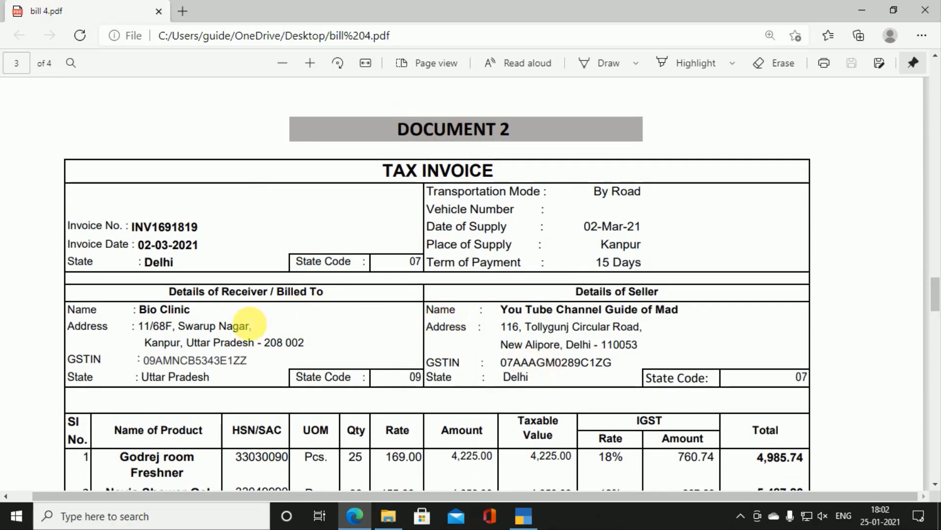
{"action": "scroll", "coordinate": [336, 361], "scroll_direction": "down", "scroll_amount": 2}
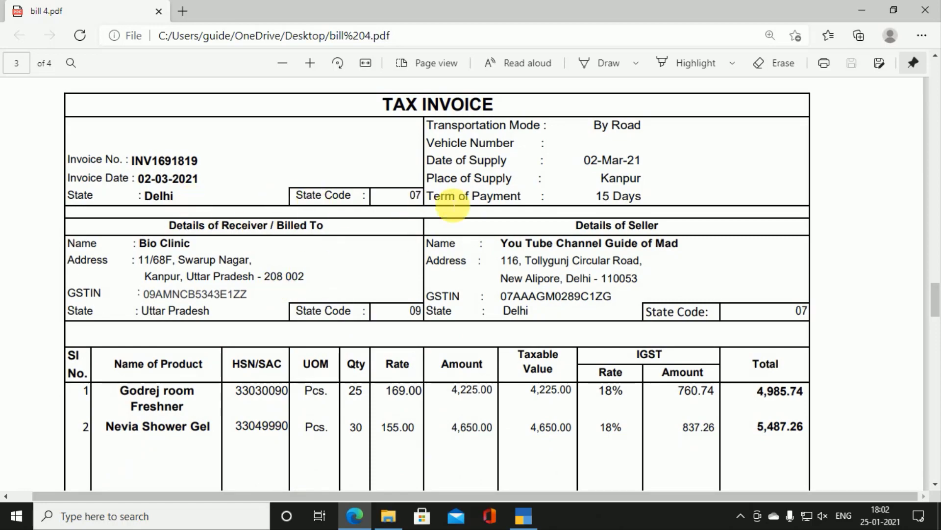
{"action": "scroll", "coordinate": [494, 216], "scroll_direction": "down", "scroll_amount": 10}
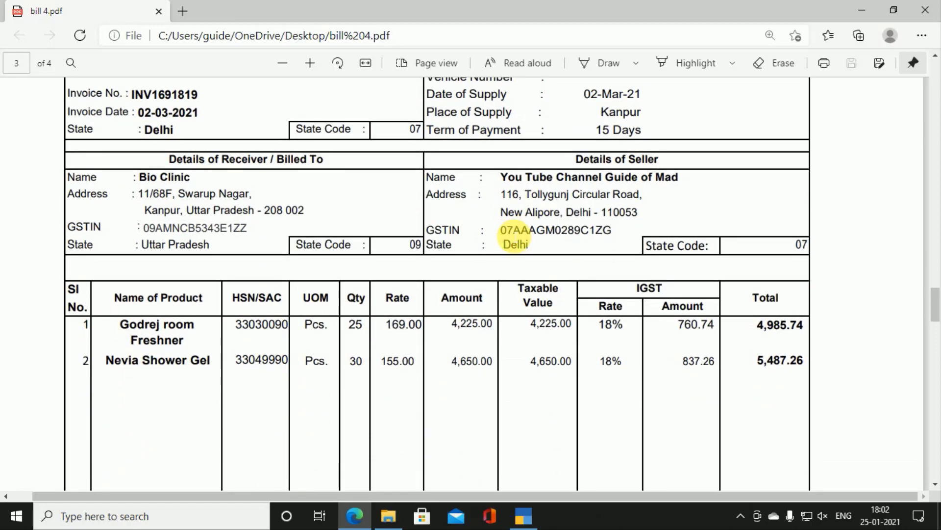
{"action": "scroll", "coordinate": [510, 238], "scroll_direction": "down", "scroll_amount": 4}
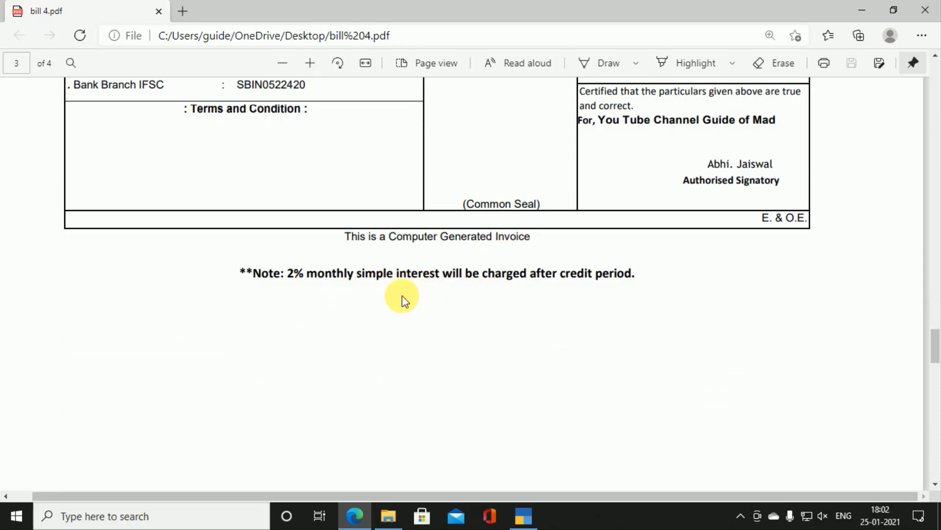
{"action": "scroll", "coordinate": [402, 295], "scroll_direction": "up", "scroll_amount": 8}
{"action": "scroll", "coordinate": [402, 295], "scroll_direction": "up", "scroll_amount": 4}
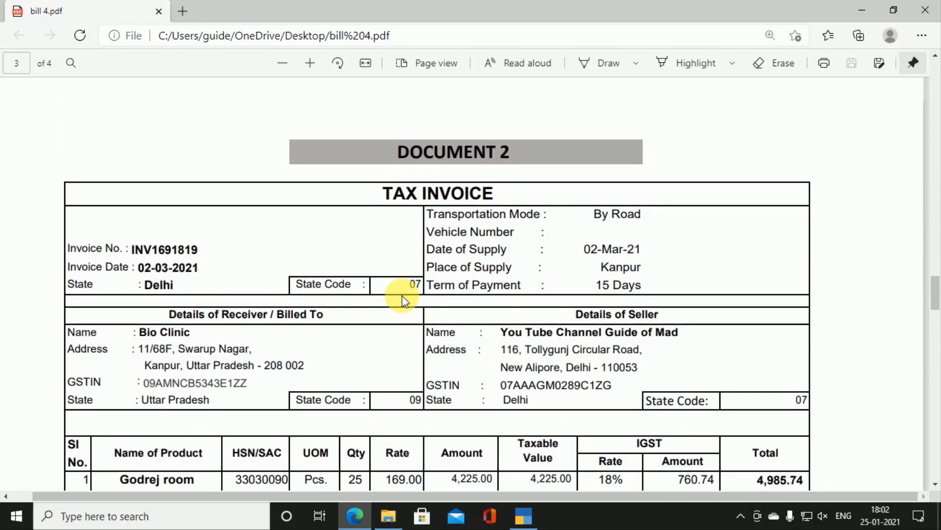
{"action": "key", "text": "alt+Tab"}
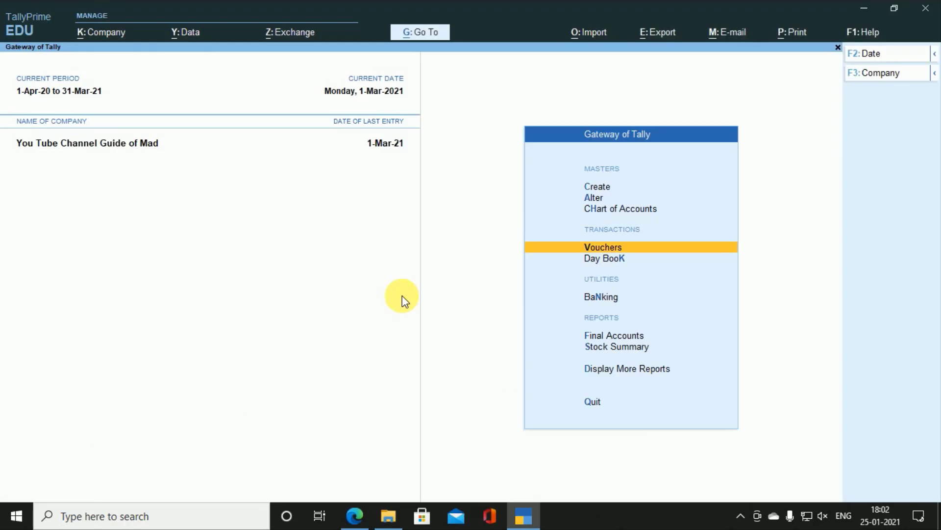
Step: Set Enable Interest Calculation to Yes in F11 Company Features and save
{"action": "key", "text": "F11"}
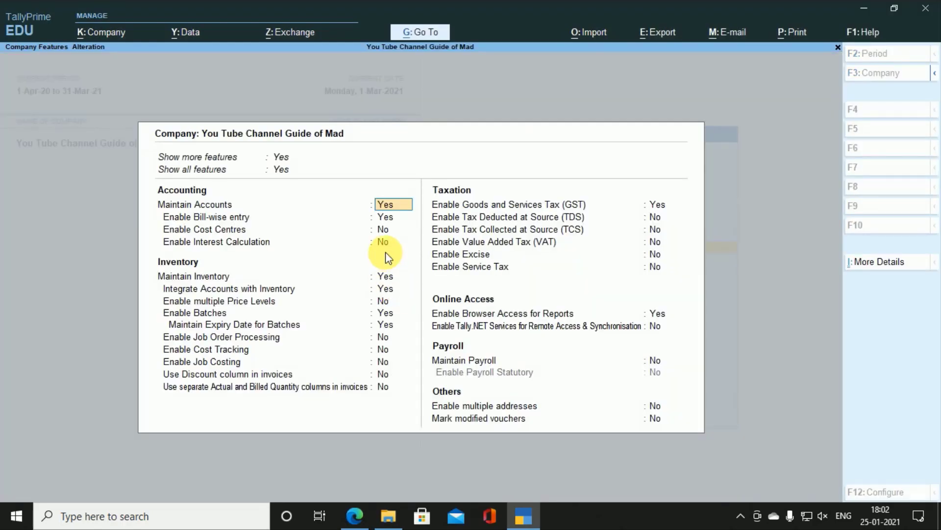
{"action": "key", "text": "Down"}
{"action": "key", "text": "Down"}
{"action": "key", "text": "Down"}
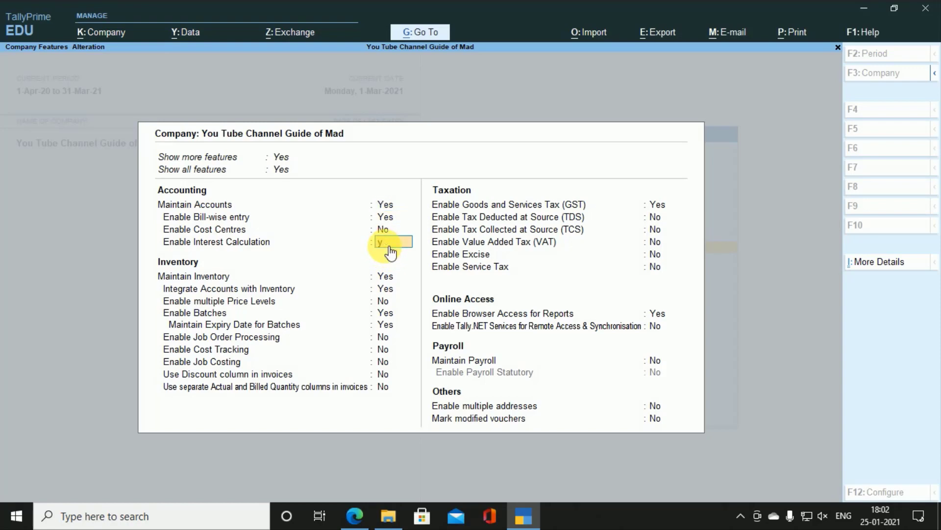
{"action": "key", "text": "Return"}
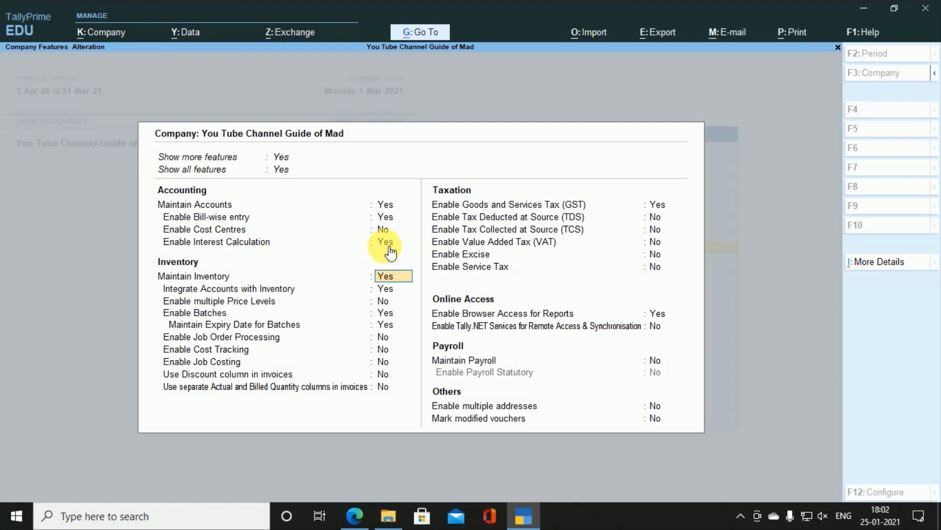
{"action": "key", "text": "ctrl+a"}
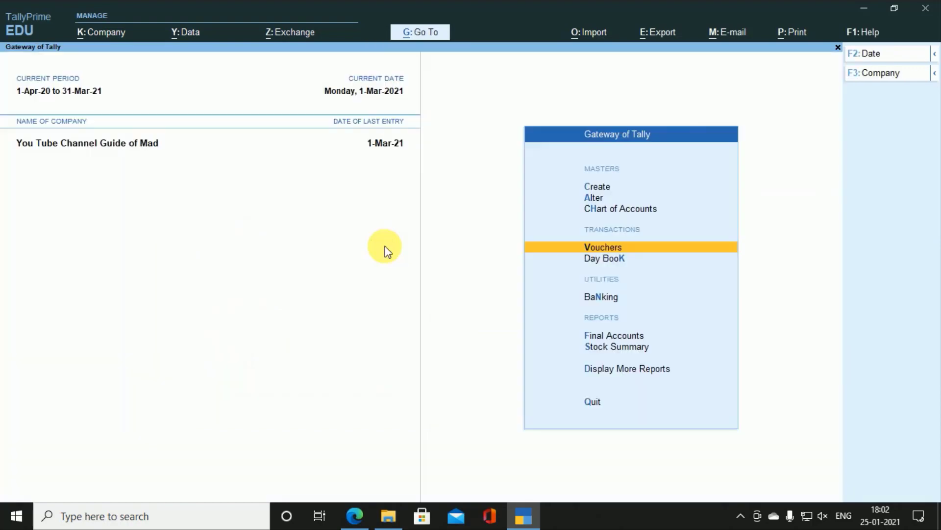
Step: Start a new Sales voucher from voucher entry
{"action": "key", "text": "Return"}
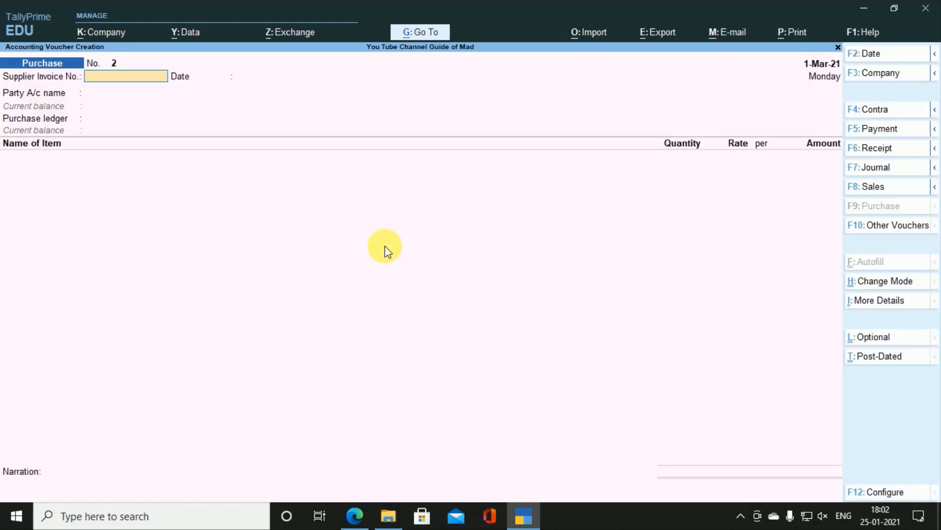
{"action": "key", "text": "F8"}
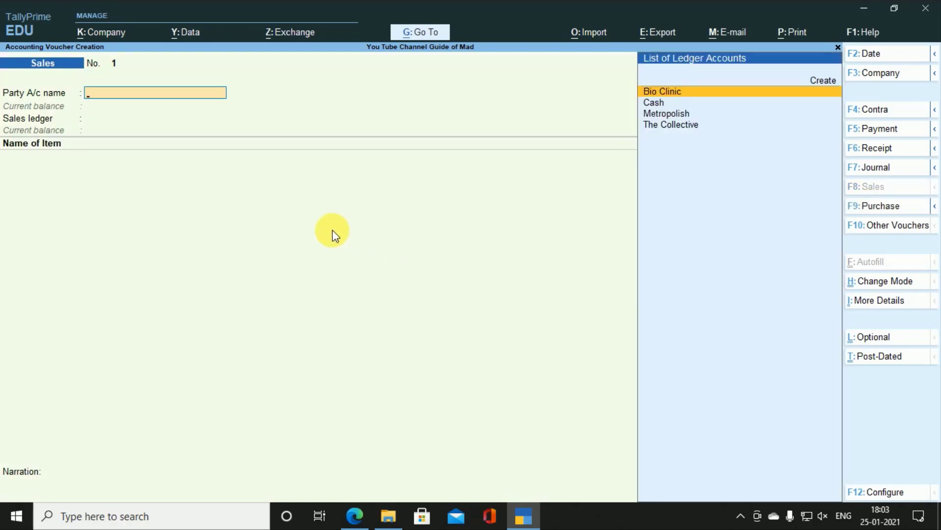
{"action": "key", "text": "alt+Tab"}
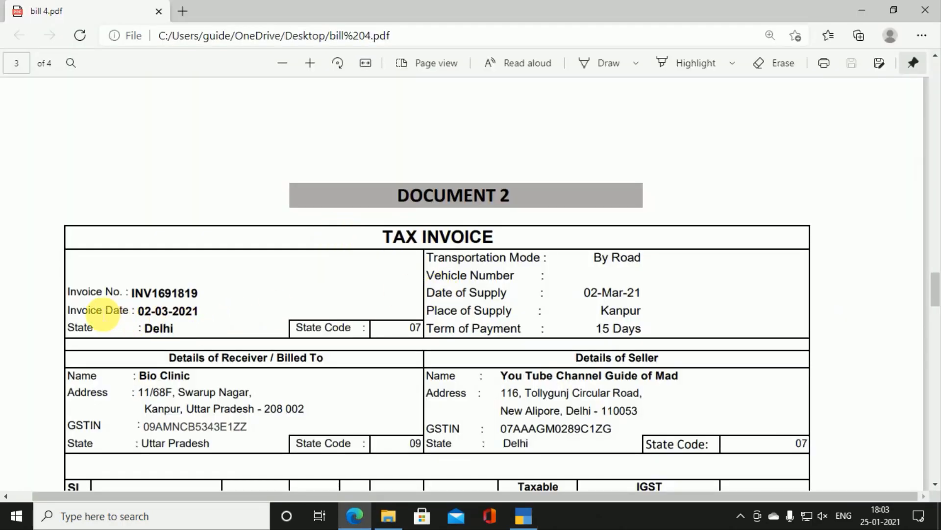
Step: Select the Invoice No. label on Document 2's tax invoice in the PDF
{"action": "left_click_drag", "start_coordinate": [72, 297], "coordinate": [139, 292]}
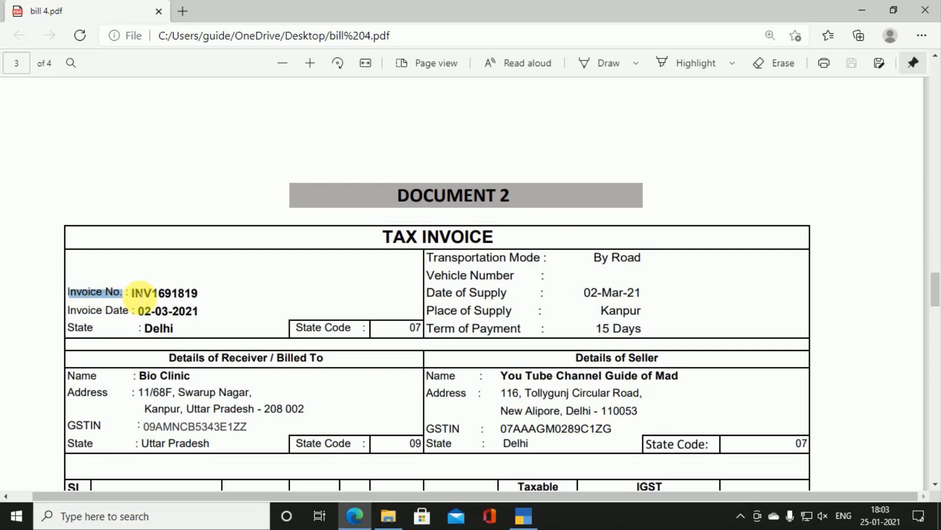
{"action": "key", "text": "alt+Tab"}
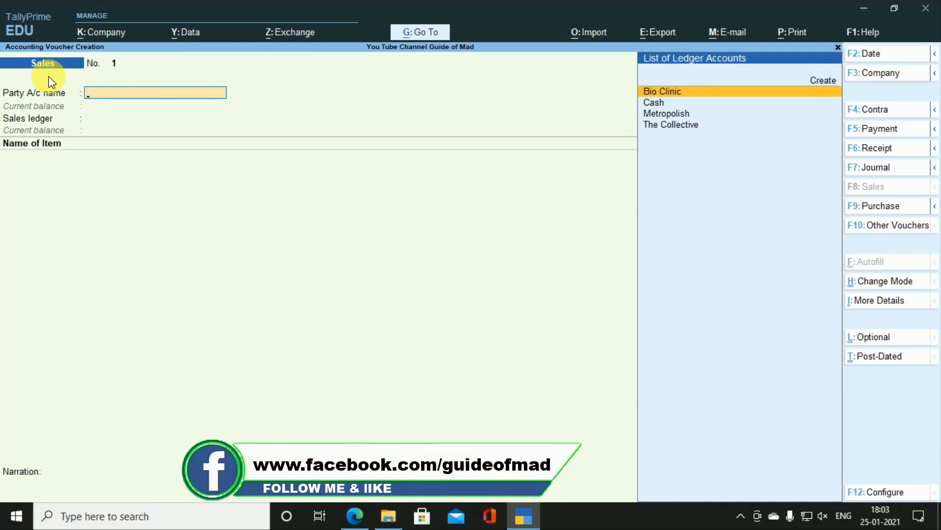
Step: Quit the sales voucher and open the Sales voucher type for alteration
{"action": "key", "text": "Escape"}
{"action": "key", "text": "Return"}
{"action": "key", "text": "Up"}
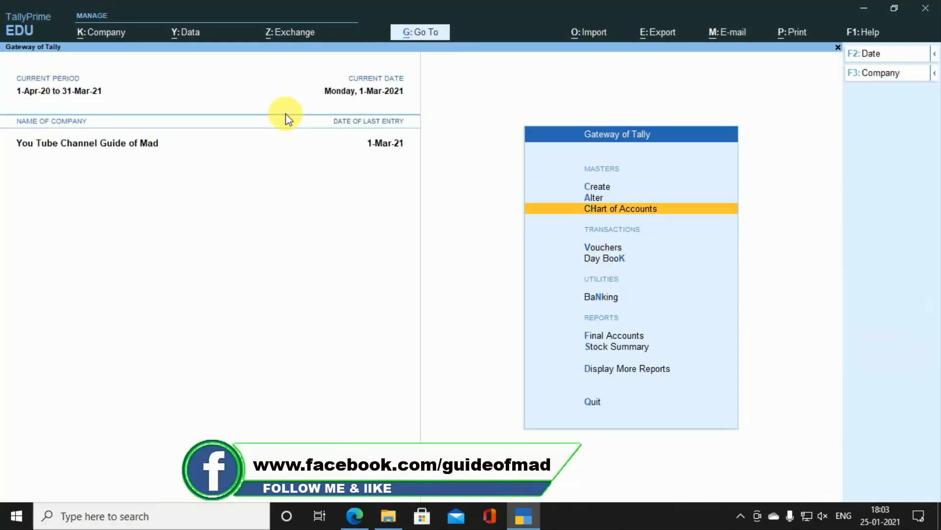
{"action": "key", "text": "Up"}
{"action": "key", "text": "Return"}
{"action": "key", "text": "Down"}
{"action": "key", "text": "Down"}
{"action": "key", "text": "Down"}
{"action": "key", "text": "Down"}
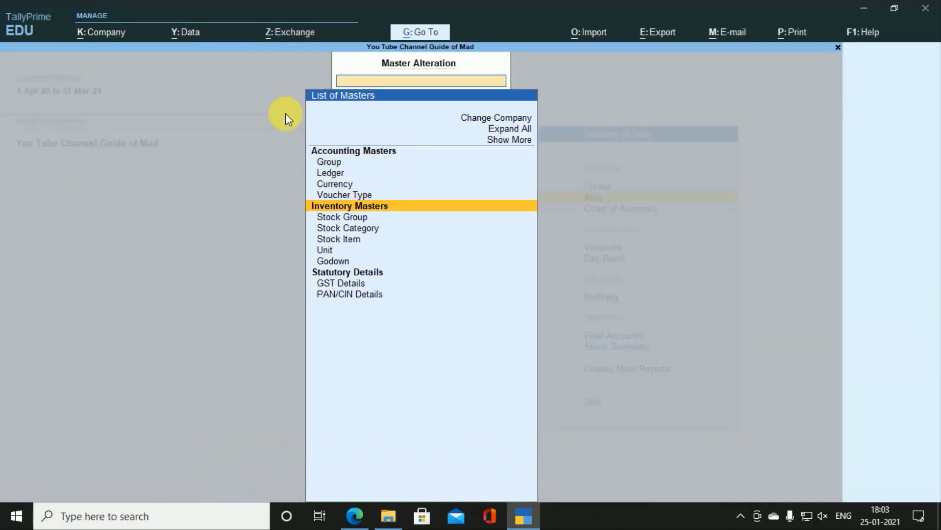
{"action": "key", "text": "Down"}
{"action": "key", "text": "Down"}
{"action": "key", "text": "Down"}
{"action": "key", "text": "Down"}
{"action": "key", "text": "Up"}
{"action": "key", "text": "Down"}
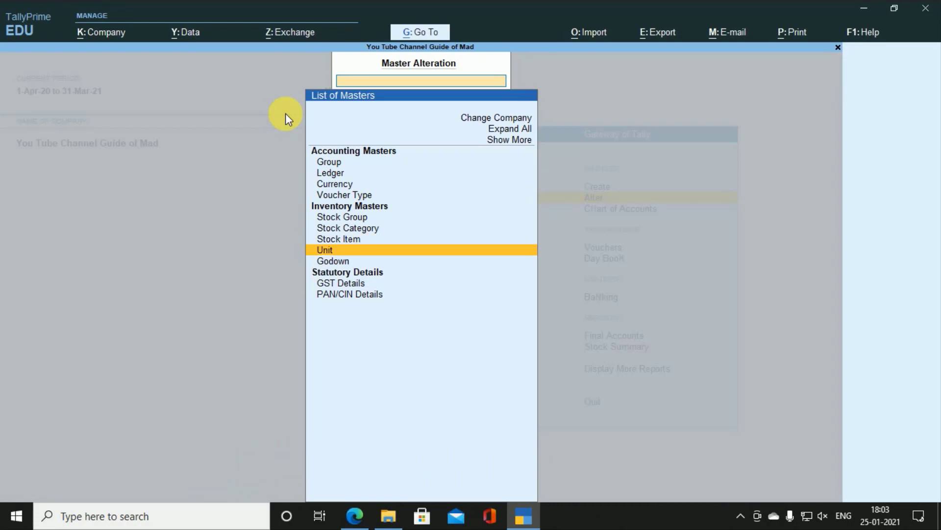
{"action": "key", "text": "Down"}
{"action": "key", "text": "Up"}
{"action": "key", "text": "Up"}
{"action": "key", "text": "Up"}
{"action": "key", "text": "Up"}
{"action": "key", "text": "Up"}
{"action": "key", "text": "Up"}
{"action": "key", "text": "Return"}
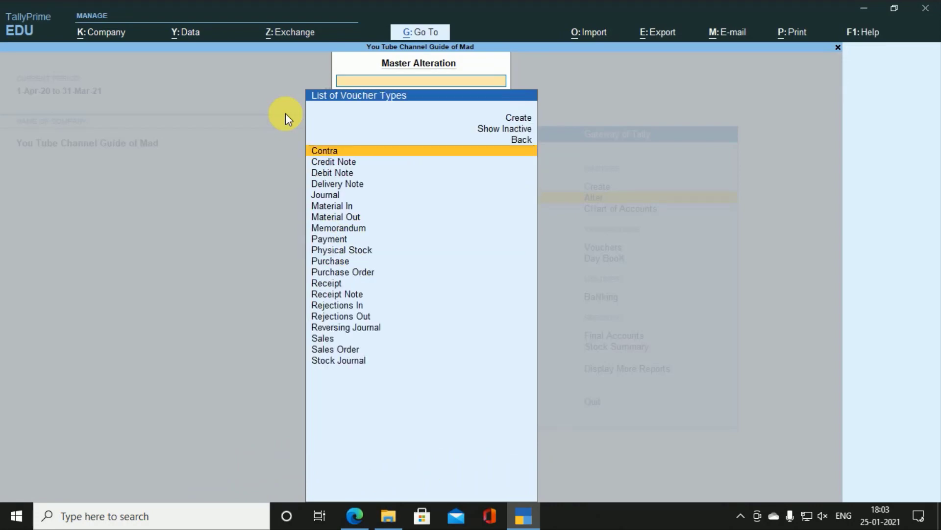
{"action": "type", "text": "s"}
{"action": "key", "text": "Down"}
{"action": "key", "text": "Up"}
{"action": "key", "text": "Return"}
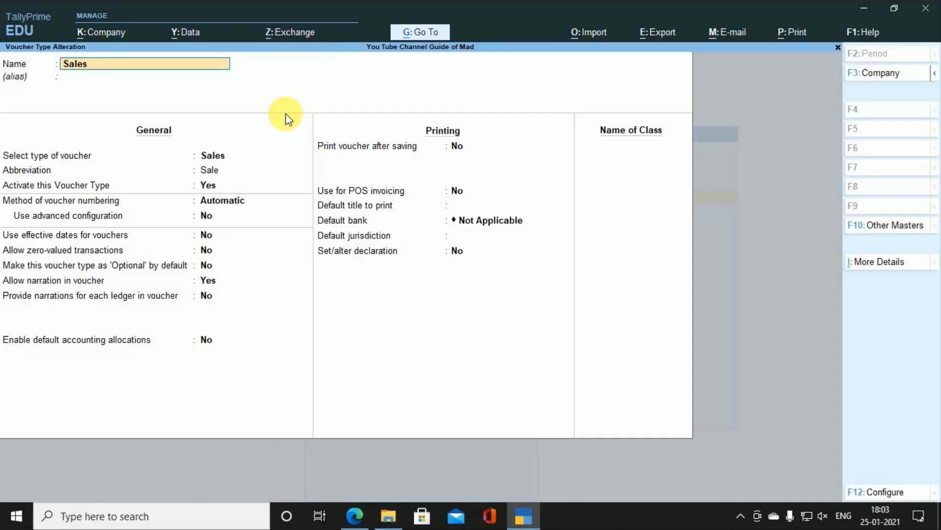
Step: Set Sales numbering to Automatic (Manual Override) with duplicates prevented, and save
{"action": "key", "text": "Return"}
{"action": "key", "text": "Return"}
{"action": "key", "text": "Return"}
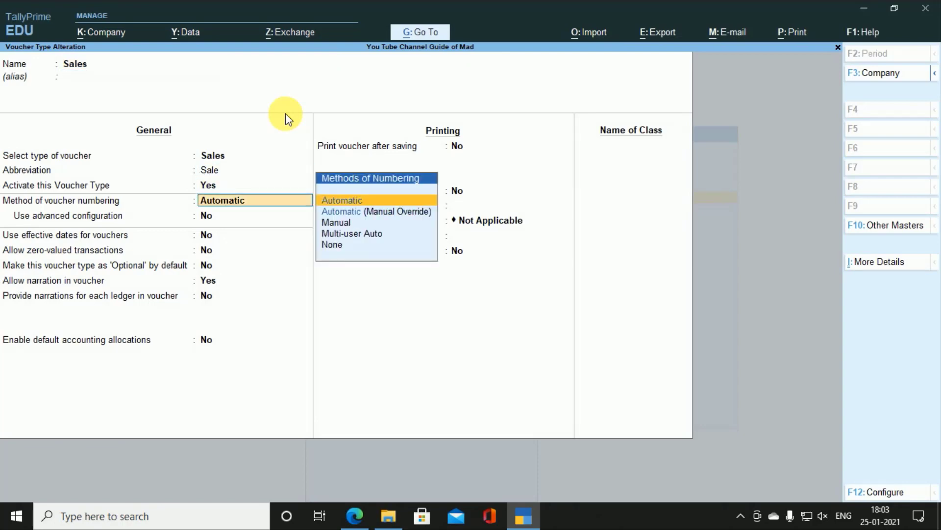
{"action": "key", "text": "Down"}
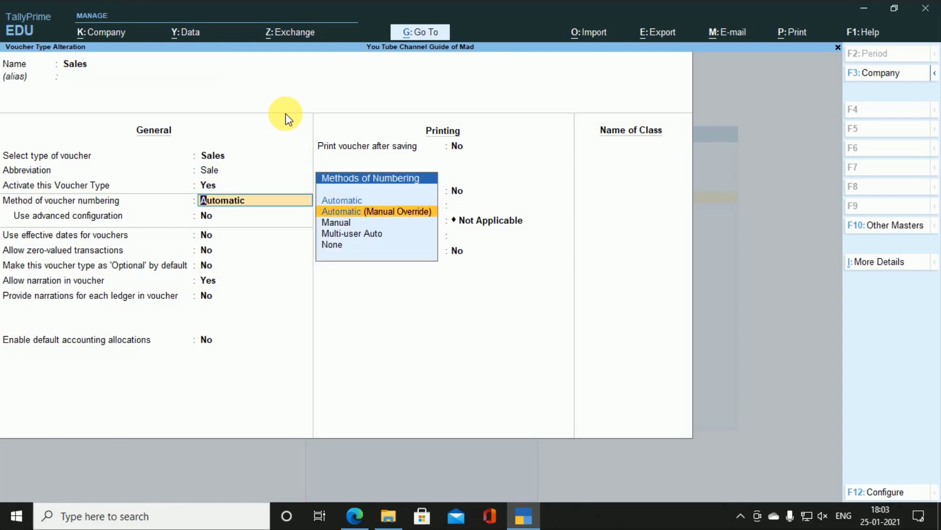
{"action": "key", "text": "Return"}
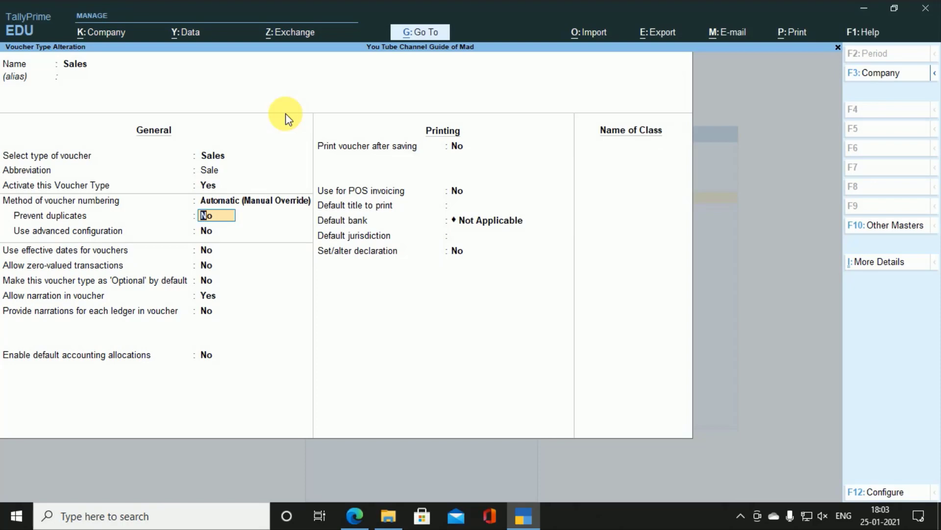
{"action": "key", "text": "y"}
{"action": "key", "text": "ctrl"}
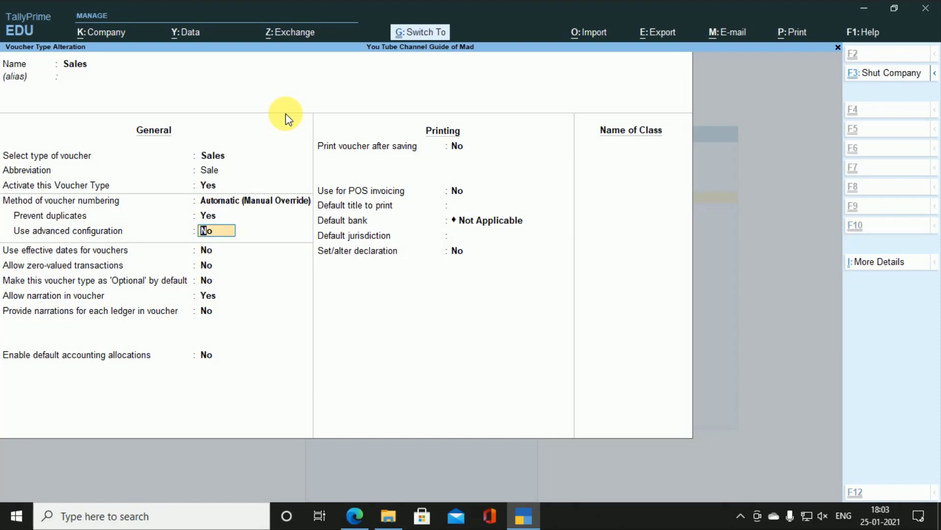
{"action": "key", "text": "ctrl+a"}
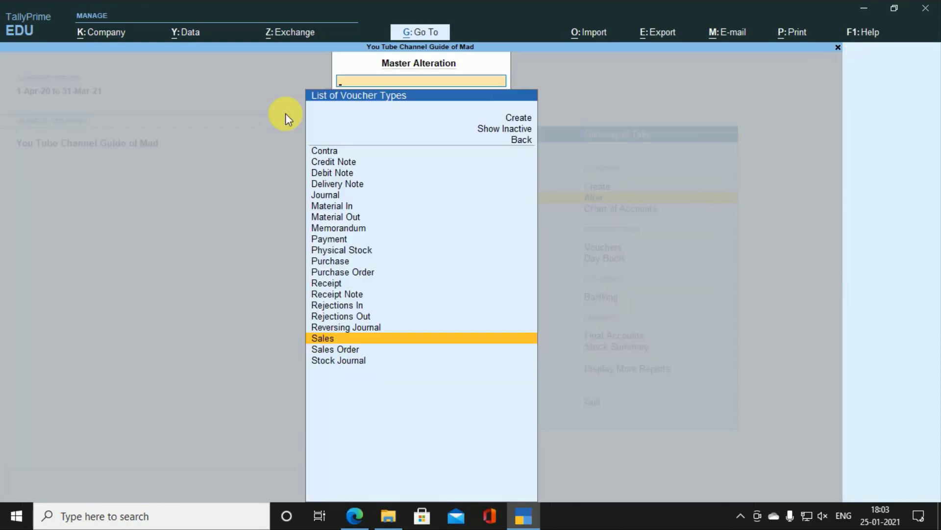
Step: Return to Gateway of Tally and open a new Sales voucher entry
{"action": "key", "text": "Escape"}
{"action": "key", "text": "Down"}
{"action": "key", "text": "Down"}
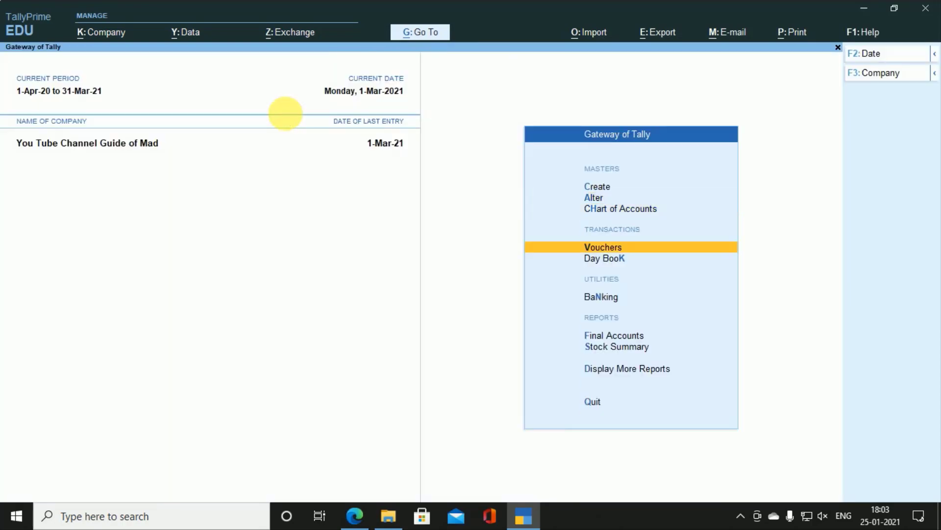
{"action": "key", "text": "Return"}
{"action": "key", "text": "alt+Tab"}
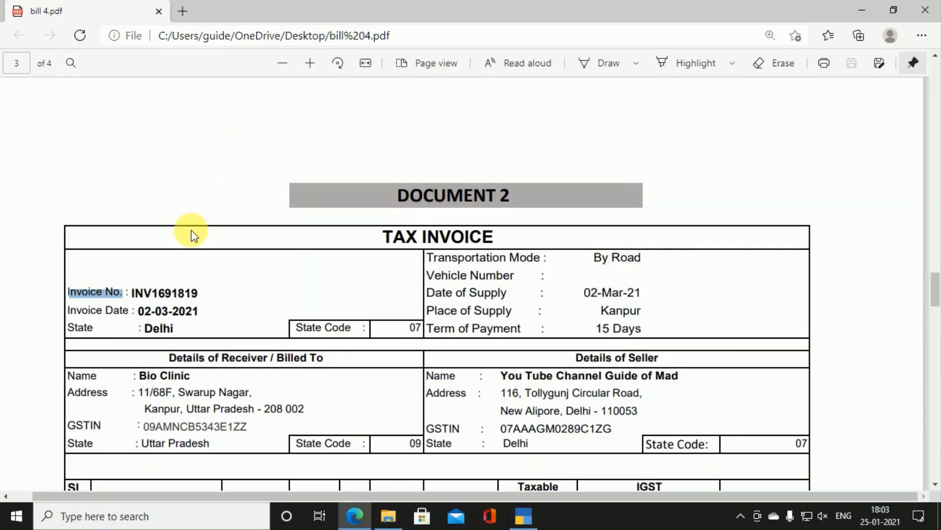
Step: Set the Sales voucher date to 2-3-2021
{"action": "left_click", "coordinate": [139, 292]}
{"action": "left_click_drag", "start_coordinate": [140, 293], "coordinate": [209, 299]}
{"action": "key", "text": "alt+Tab"}
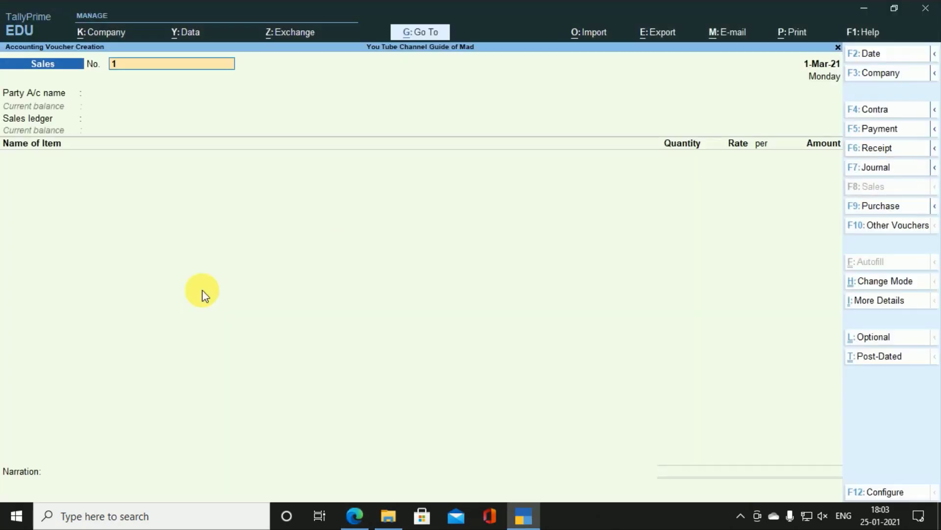
{"action": "key", "text": "F2"}
{"action": "key", "text": "Return"}
Step: Paste INV1691819 from the invoice as voucher number and choose Bio Clinic as party
{"action": "key", "text": "alt+Tab"}
{"action": "left_click_drag", "start_coordinate": [199, 293], "coordinate": [141, 294]}
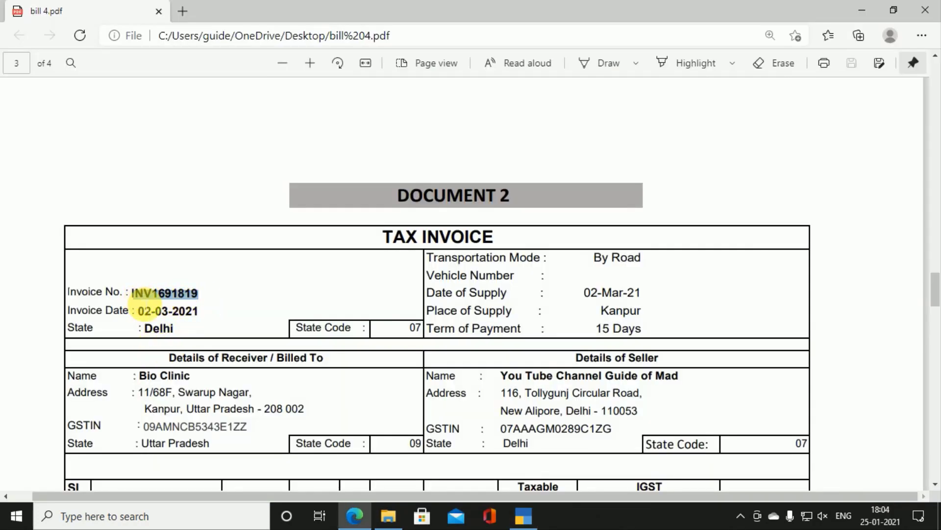
{"action": "key", "text": "alt+Tab"}
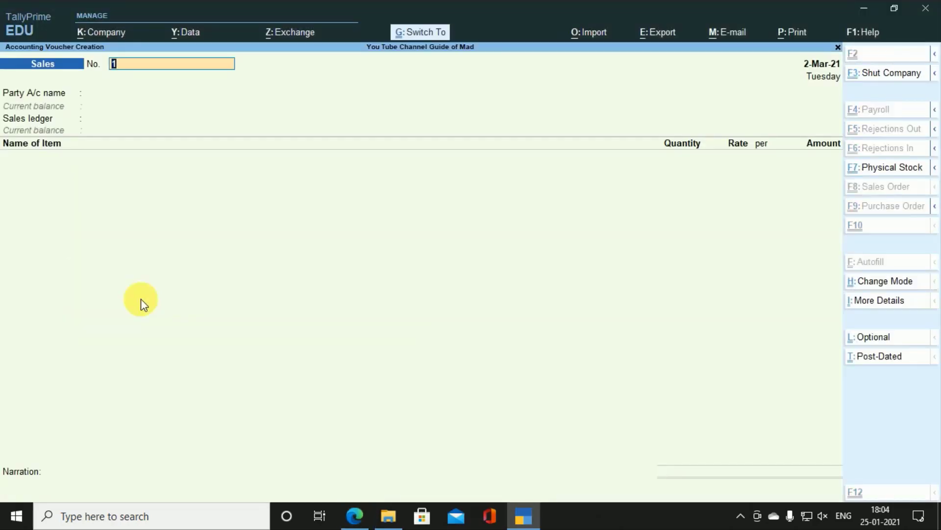
{"action": "key", "text": "ctrl+alt+v"}
{"action": "key", "text": "Return"}
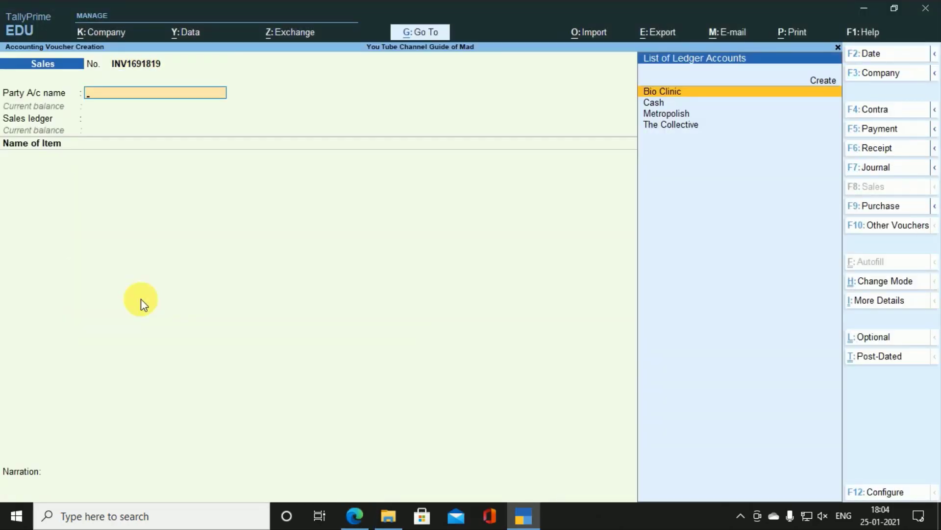
{"action": "key", "text": "alt+Tab"}
{"action": "key", "text": "alt+Tab"}
{"action": "key", "text": "Return"}
Step: Accept the dispatch details and check the invoice's place of supply, Kanpur
{"action": "key", "text": "Return"}
{"action": "key", "text": "Return"}
{"action": "key", "text": "Return"}
{"action": "key", "text": "Return"}
{"action": "key", "text": "Return"}
{"action": "key", "text": "Return"}
{"action": "key", "text": "Return"}
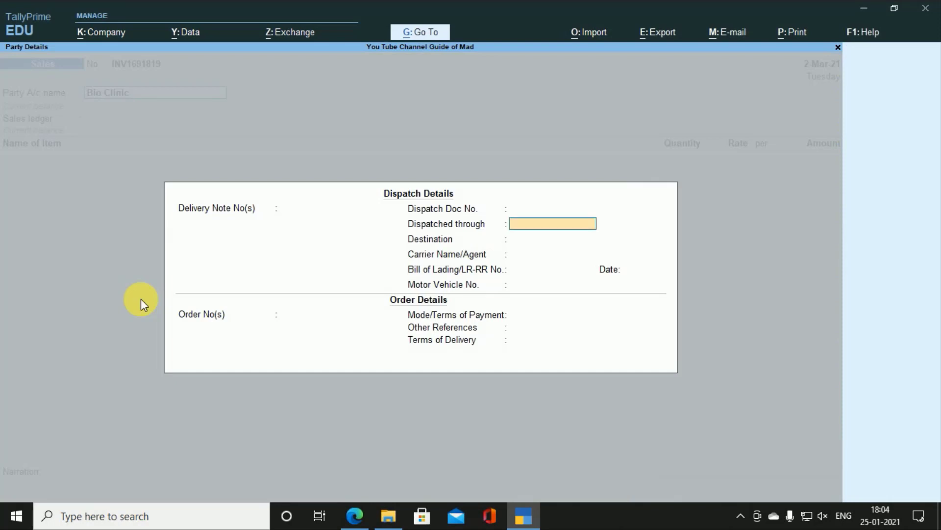
{"action": "key", "text": "Return"}
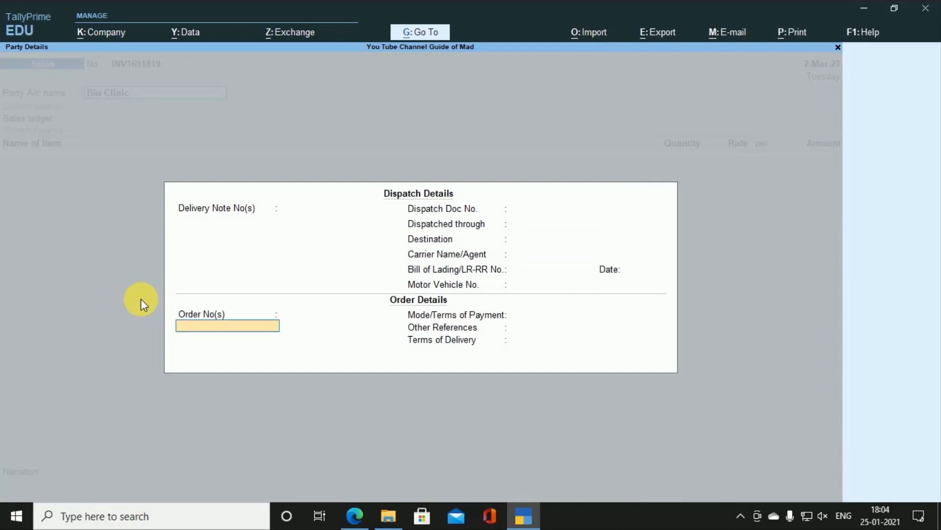
{"action": "key", "text": "Return"}
{"action": "key", "text": "Return"}
{"action": "key", "text": "Return"}
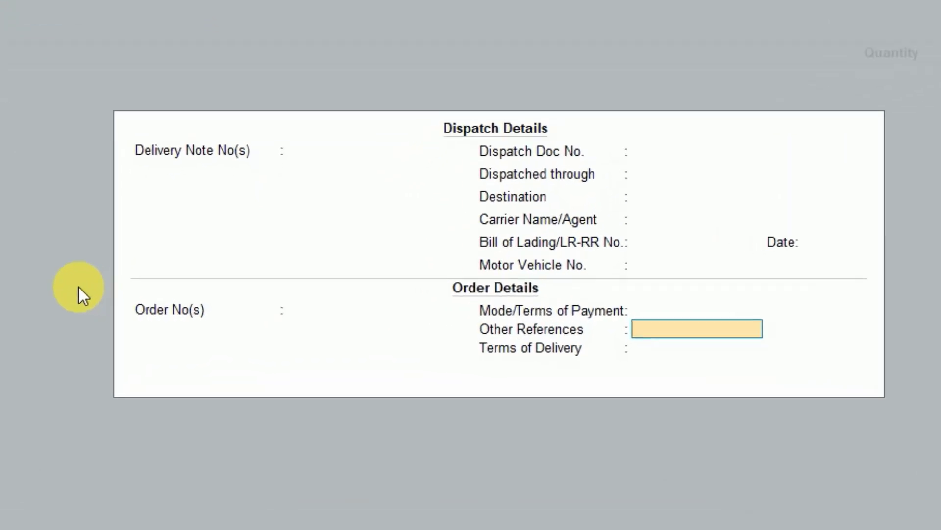
{"action": "key", "text": "Return"}
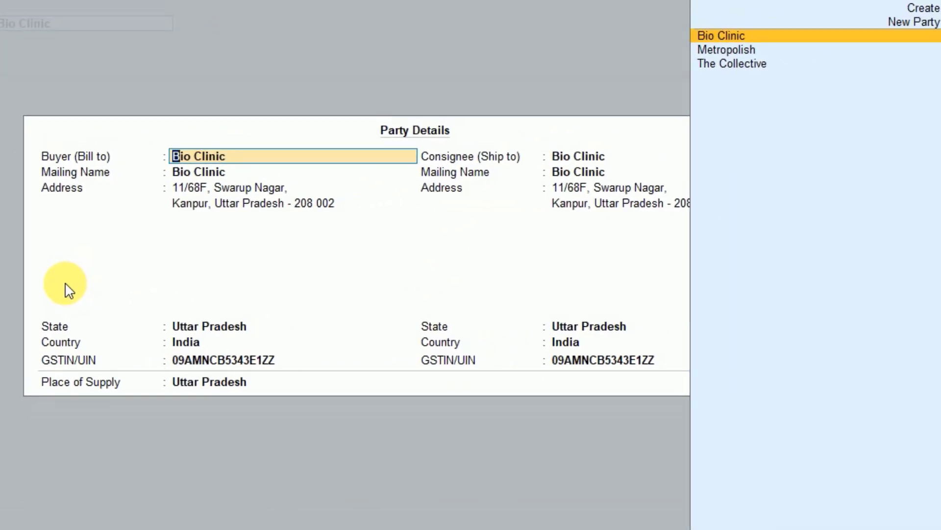
{"action": "key", "text": "Return"}
{"action": "key", "text": "Return"}
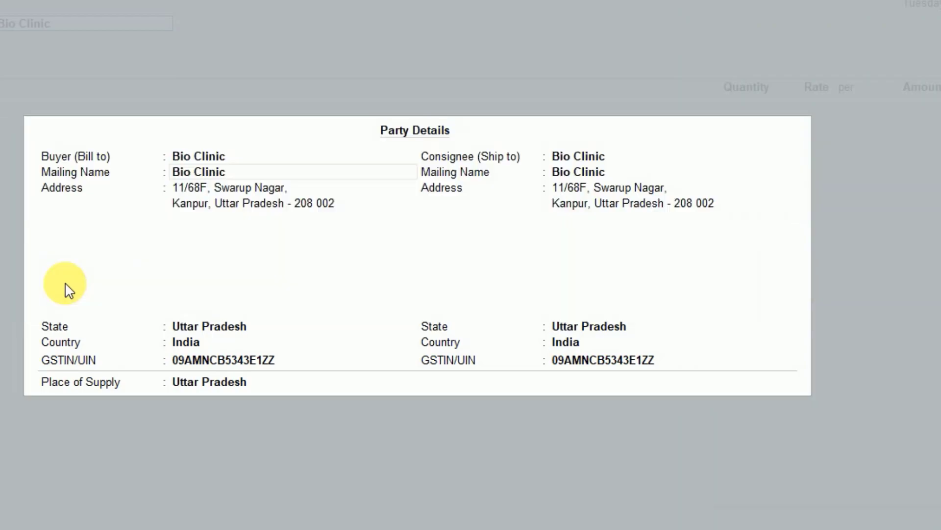
{"action": "key", "text": "alt+Tab"}
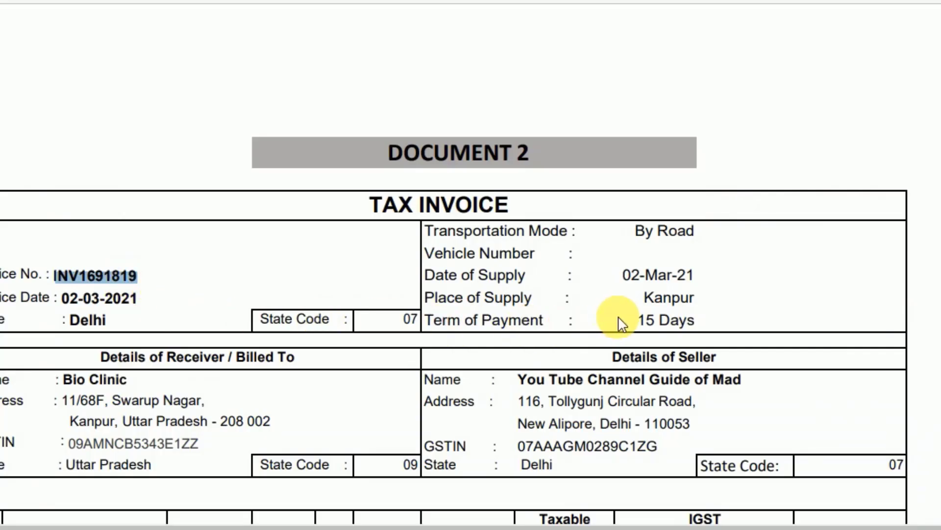
{"action": "left_click_drag", "start_coordinate": [424, 297], "coordinate": [532, 300]}
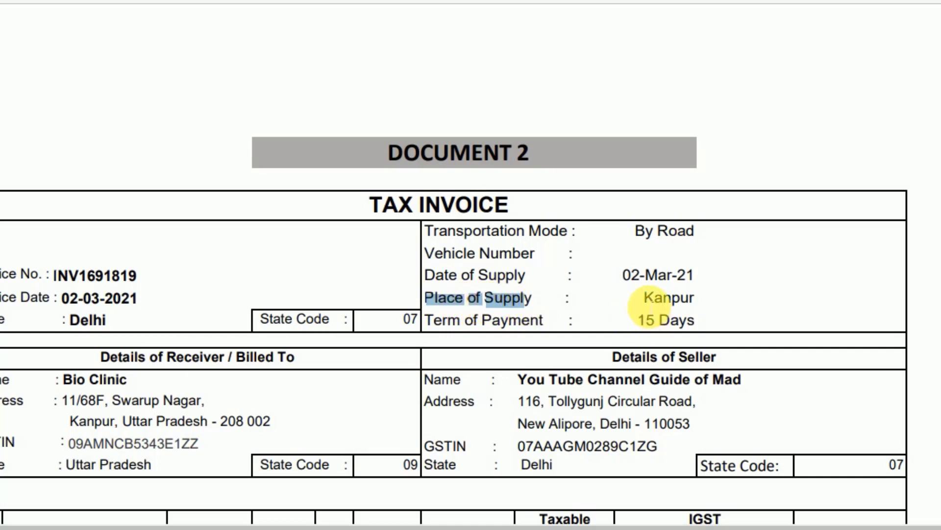
{"action": "left_click_drag", "start_coordinate": [645, 297], "coordinate": [694, 303]}
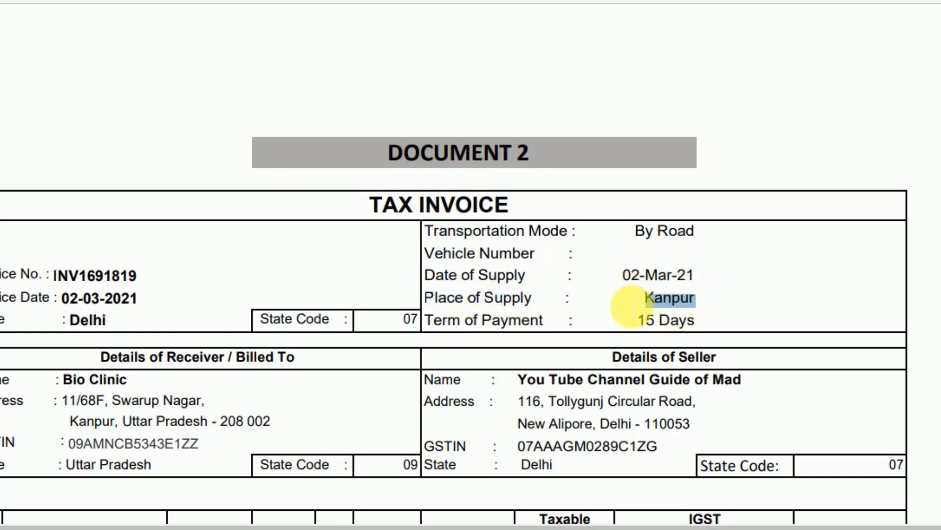
{"action": "key", "text": "alt+Tab"}
{"action": "key", "text": "alt+Tab"}
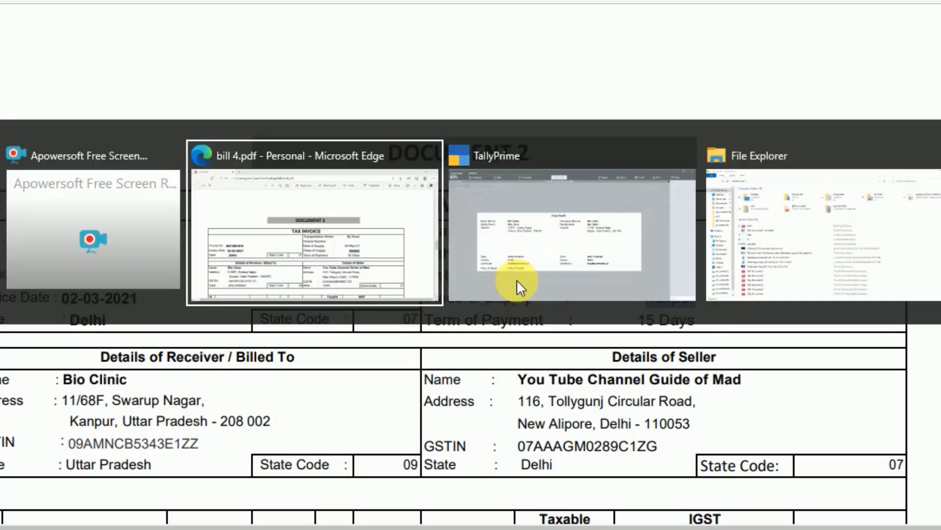
{"action": "key", "text": "alt+Tab"}
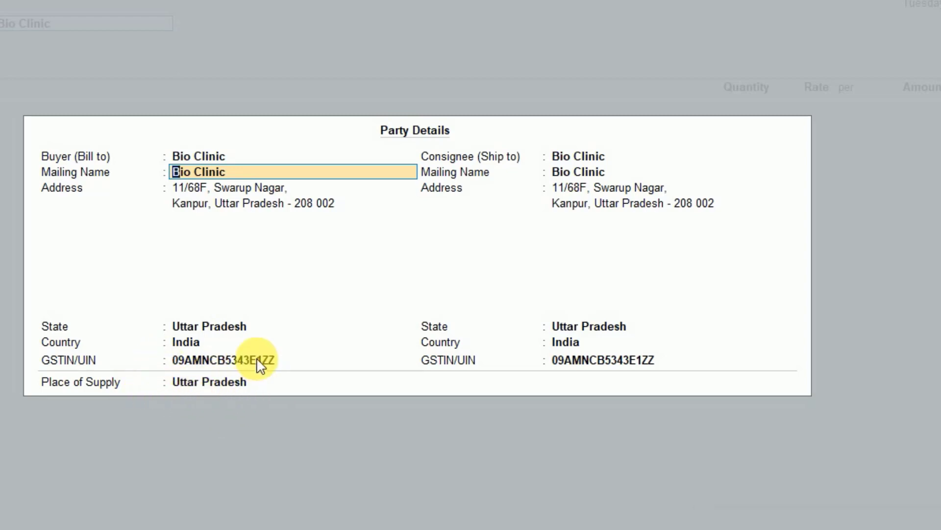
Step: Keep Uttar Pradesh for buyer, consignee and place of supply, and accept party details
{"action": "key", "text": "Return"}
{"action": "key", "text": "Return"}
{"action": "key", "text": "Return"}
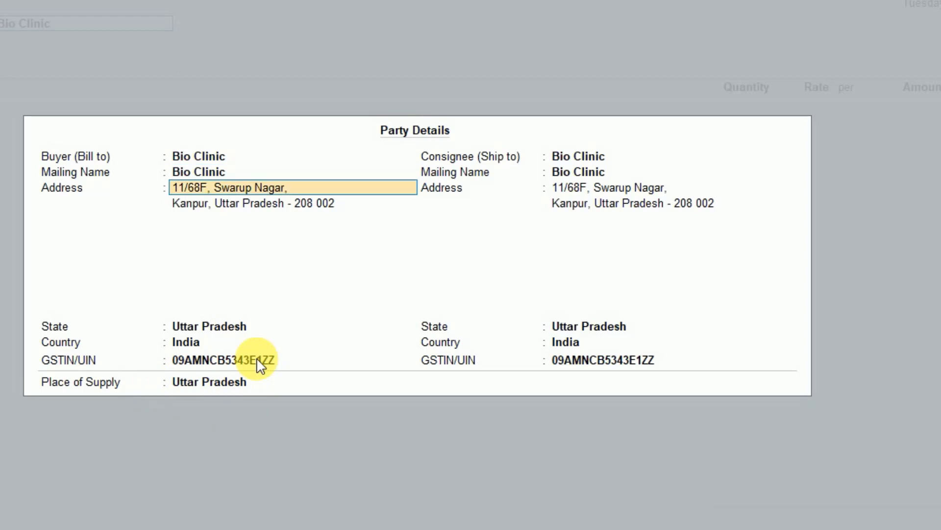
{"action": "key", "text": "Return"}
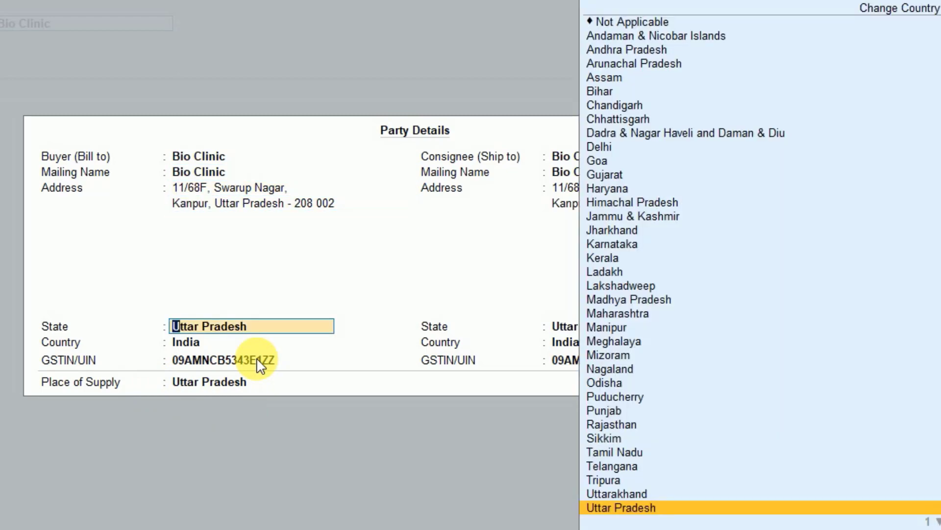
{"action": "key", "text": "Return"}
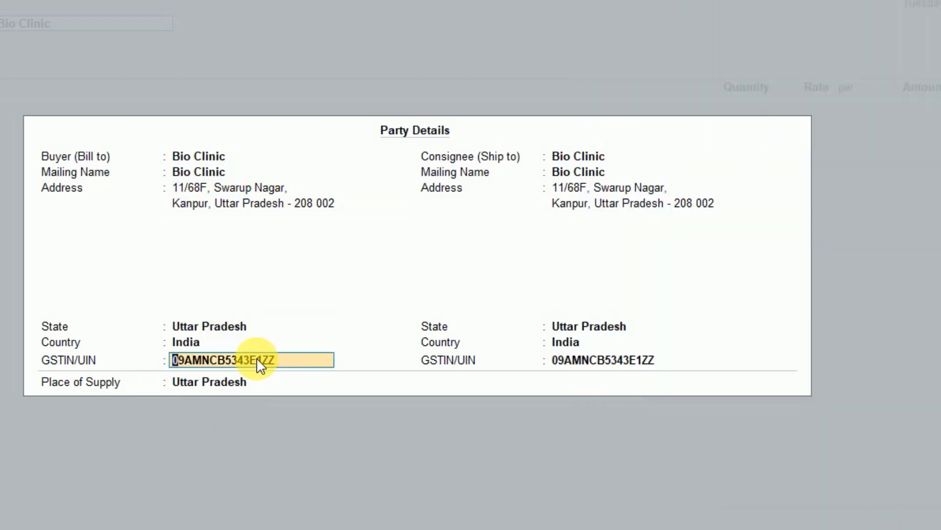
{"action": "key", "text": "Return"}
{"action": "key", "text": "Return"}
{"action": "key", "text": "Return"}
{"action": "key", "text": "Return"}
{"action": "key", "text": "Return"}
{"action": "key", "text": "Return"}
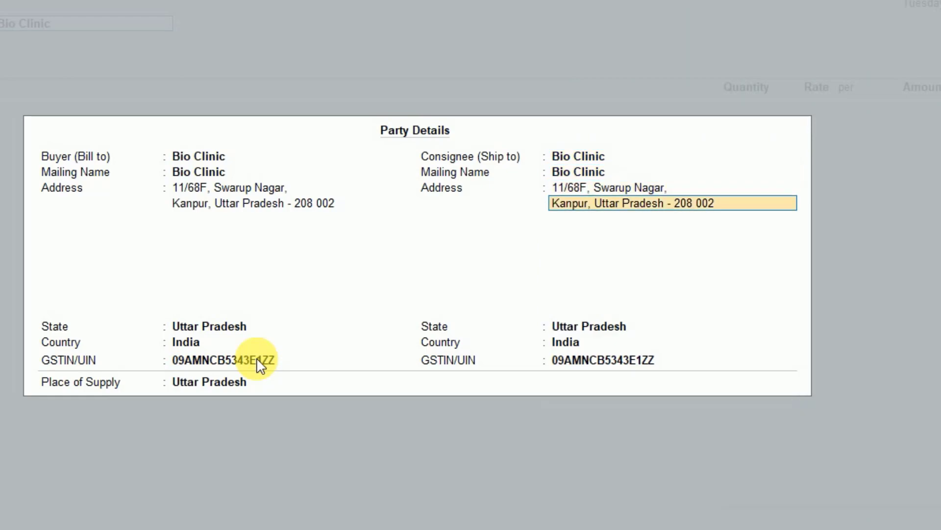
{"action": "key", "text": "Return"}
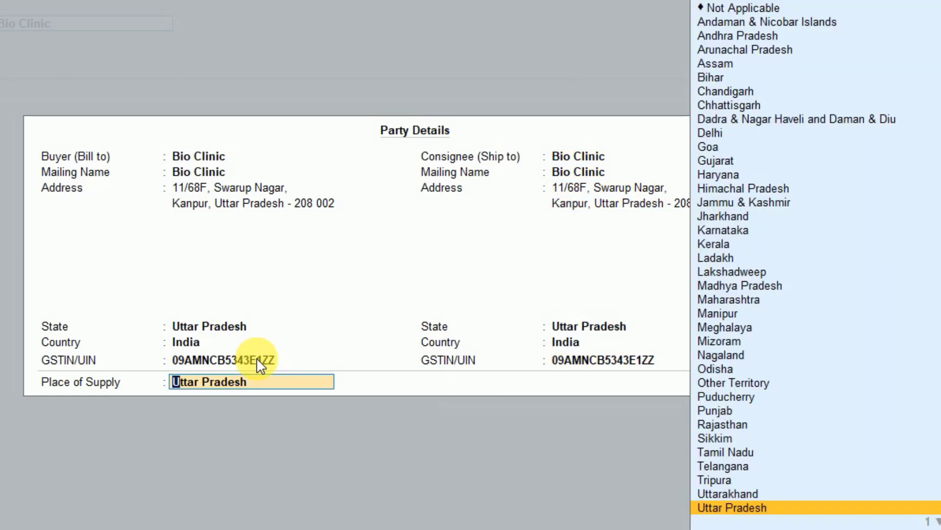
{"action": "type", "text": "K"}
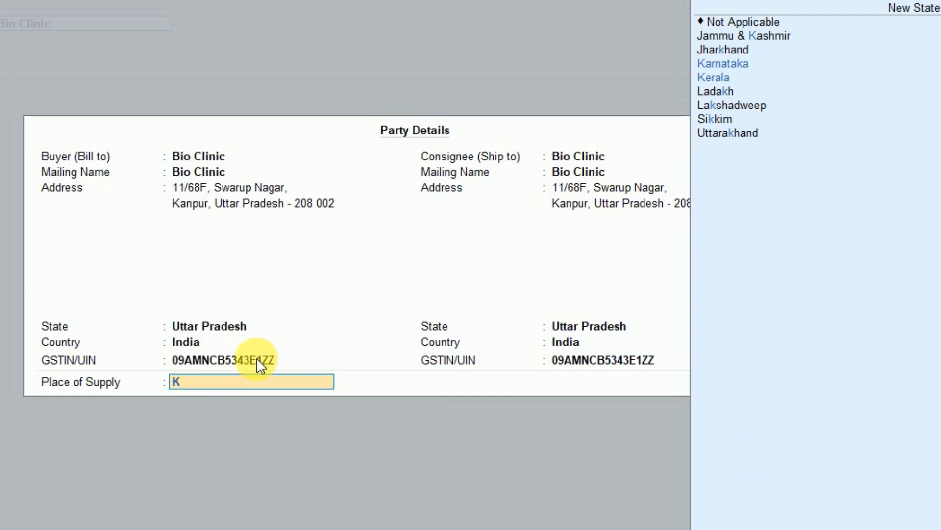
{"action": "key", "text": "BackSpace"}
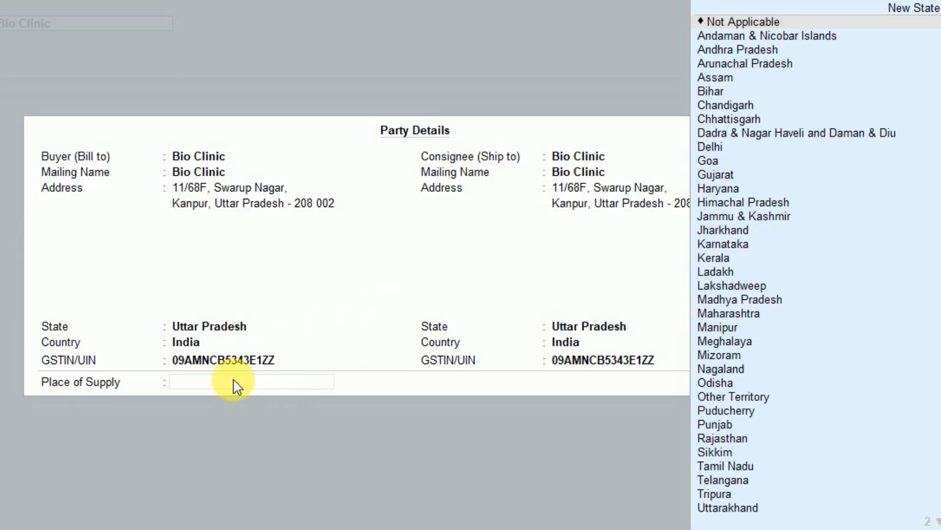
{"action": "left_click", "coordinate": [219, 381]}
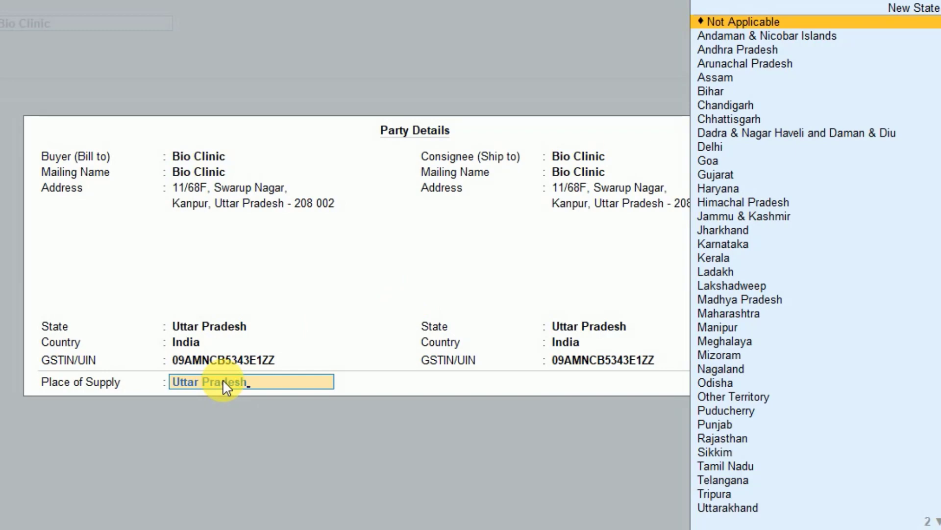
{"action": "key", "text": "Return"}
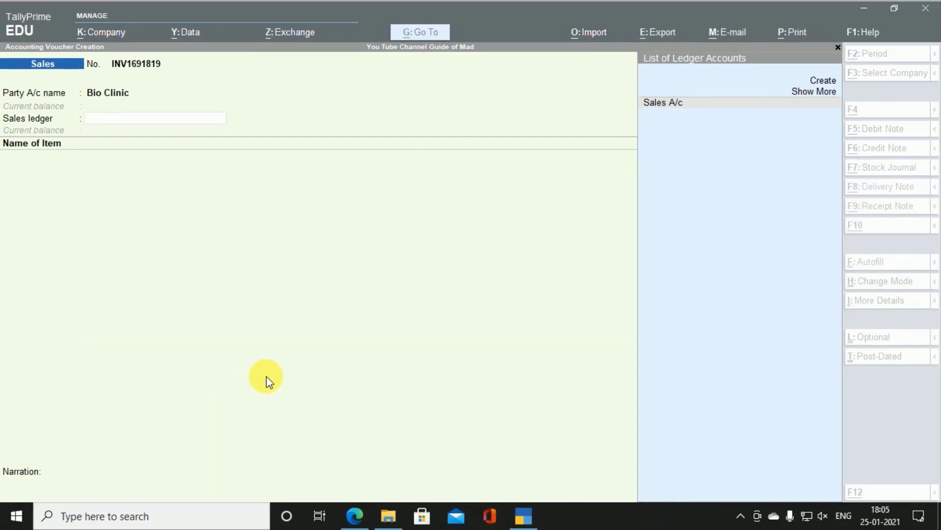
Step: Accept Sales A/c as the voucher's sales ledger
{"action": "left_click", "coordinate": [523, 515]}
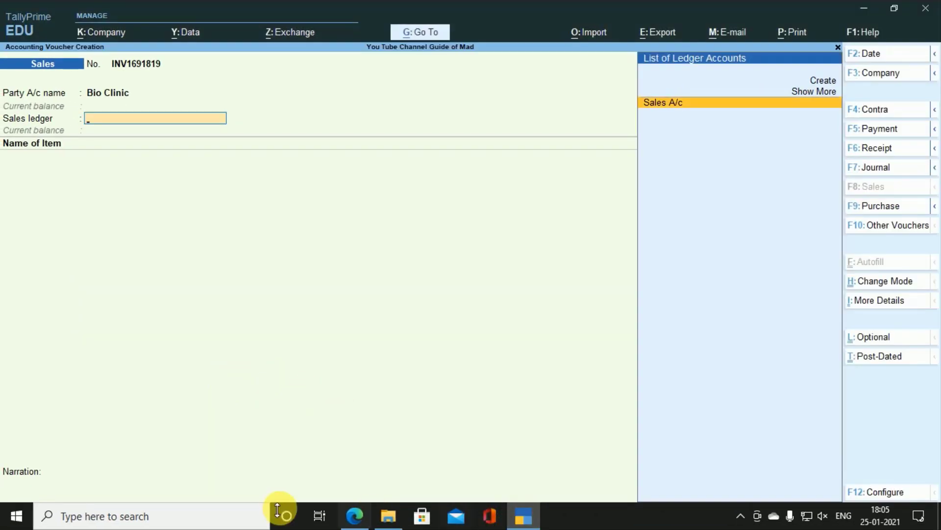
{"action": "left_click", "coordinate": [354, 518]}
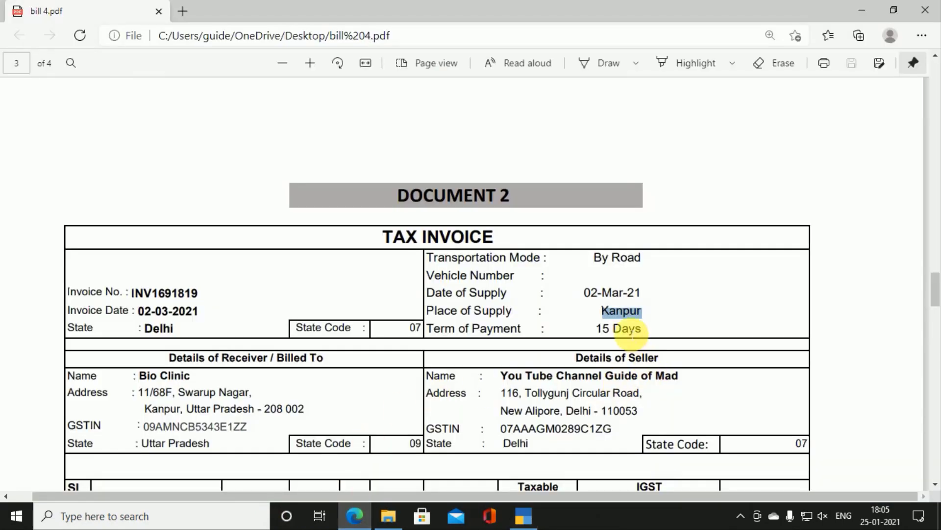
{"action": "key", "text": "alt+Tab"}
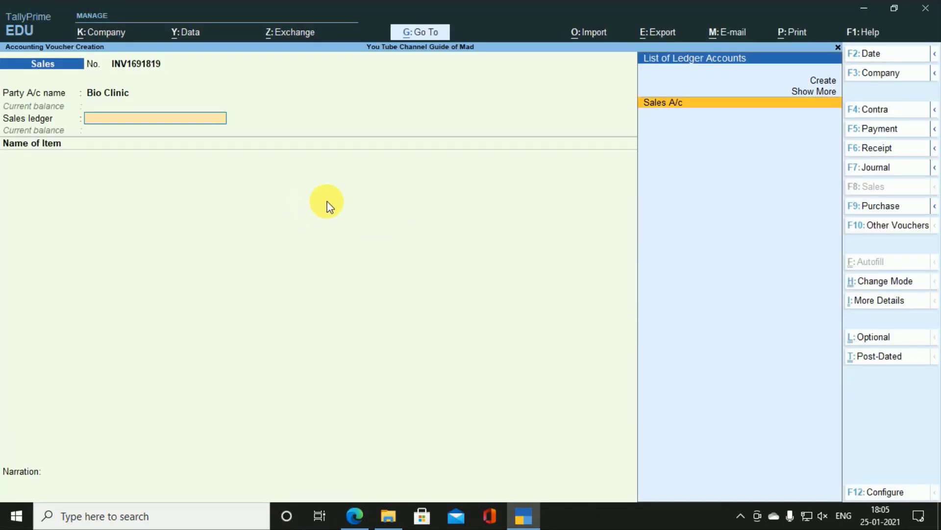
{"action": "key", "text": "Return"}
Step: Add Godrej Room Freshner as the first item, then step back to the party name
{"action": "key", "text": "alt+Tab"}
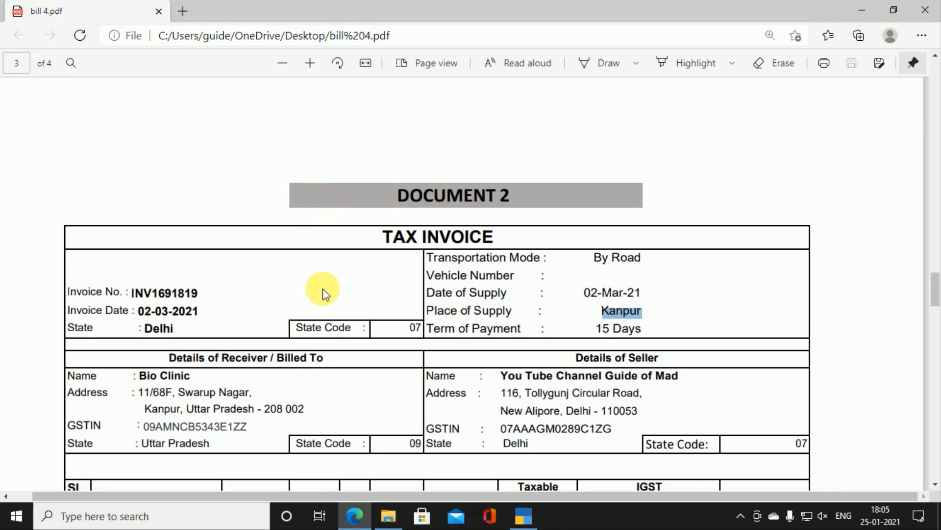
{"action": "scroll", "coordinate": [324, 290], "scroll_direction": "down", "scroll_amount": 4}
{"action": "key", "text": "alt+Tab"}
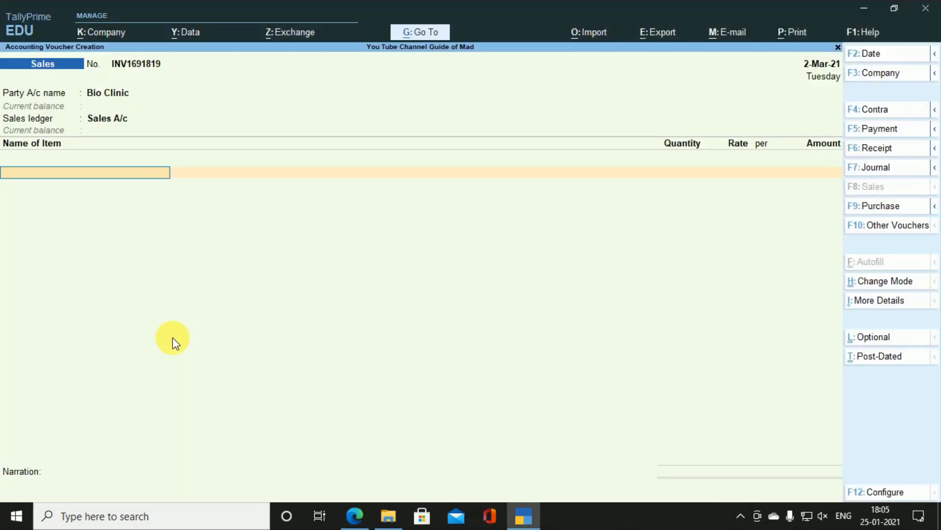
{"action": "type", "text": "G"}
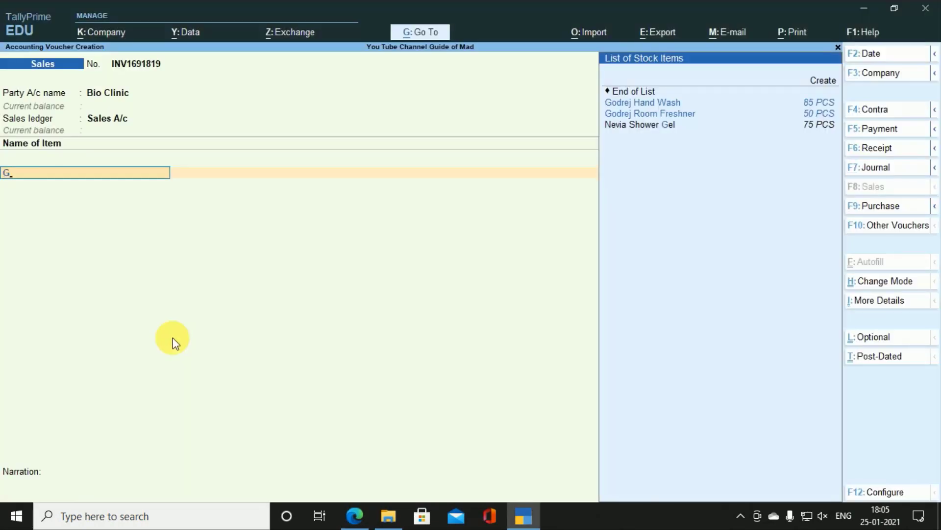
{"action": "key", "text": "alt+Tab"}
{"action": "key", "text": "alt+Tab"}
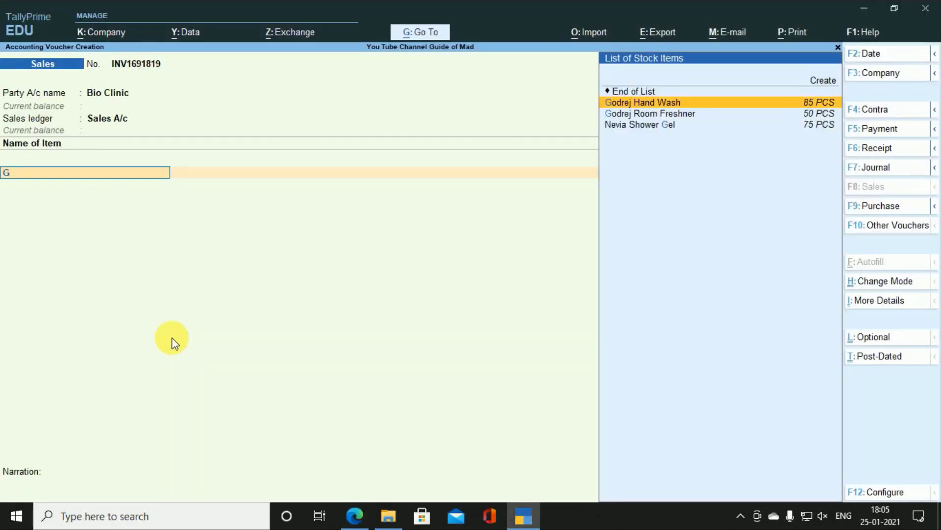
{"action": "key", "text": "Down"}
{"action": "key", "text": "Return"}
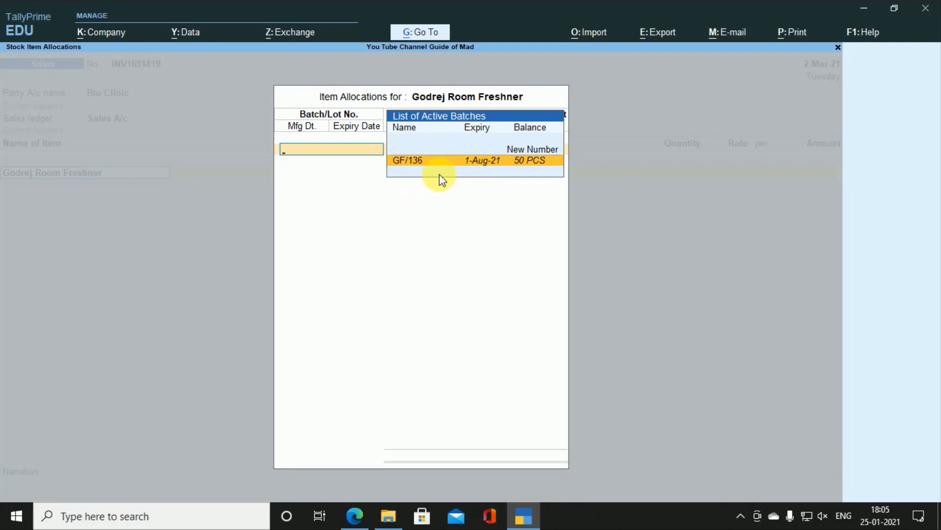
{"action": "key", "text": "Escape"}
{"action": "key", "text": "BackSpace"}
{"action": "key", "text": "BackSpace"}
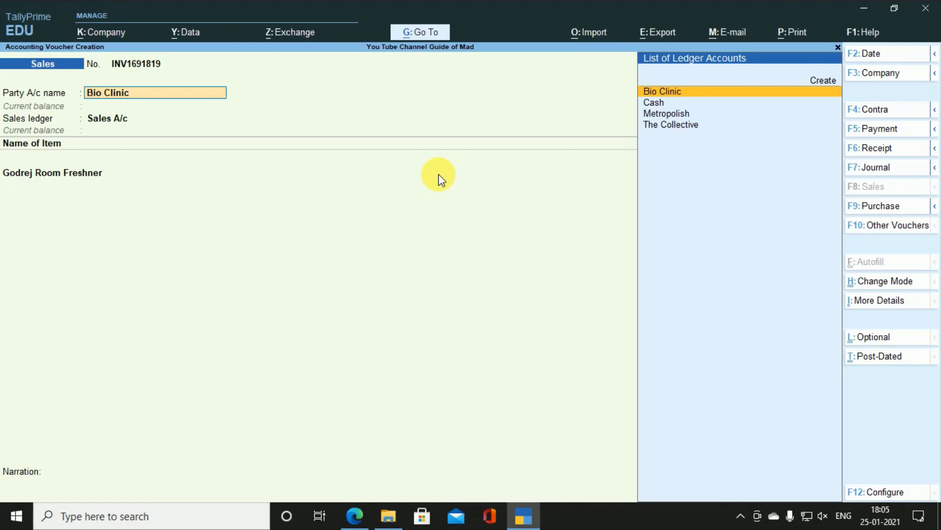
Step: Activate interest on Bio Clinic's ledger, transaction by transaction, with override allowed
{"action": "key", "text": "ctrl+Return"}
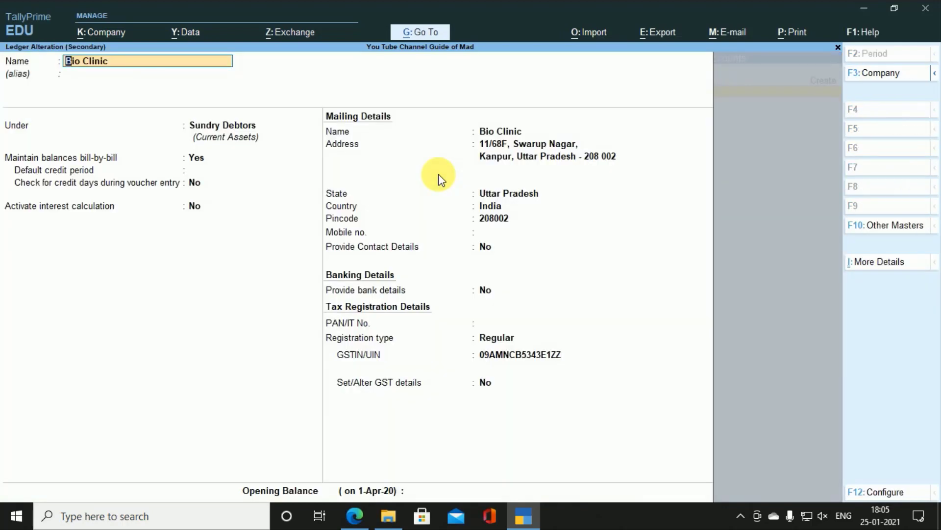
{"action": "key", "text": "Return"}
{"action": "key", "text": "Return"}
{"action": "key", "text": "Return"}
{"action": "key", "text": "Return"}
{"action": "key", "text": "Return"}
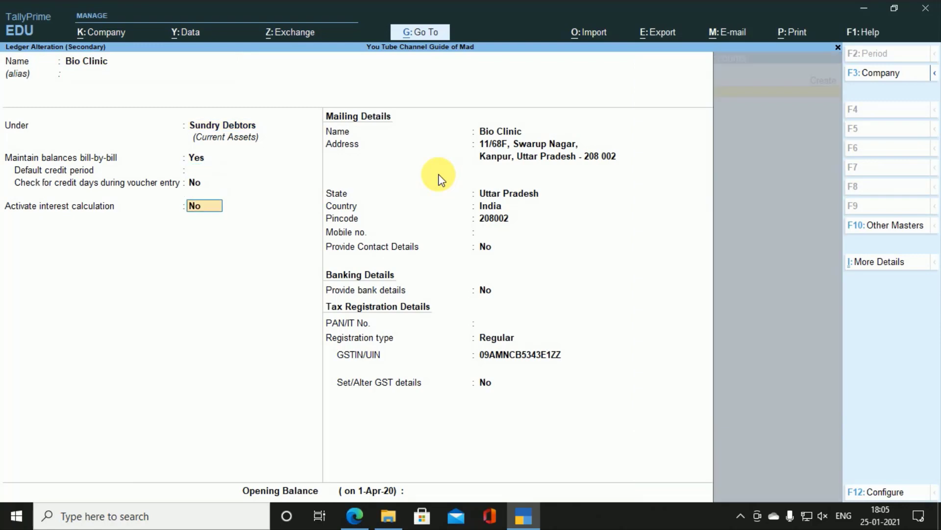
{"action": "type", "text": "y"}
{"action": "key", "text": "Return"}
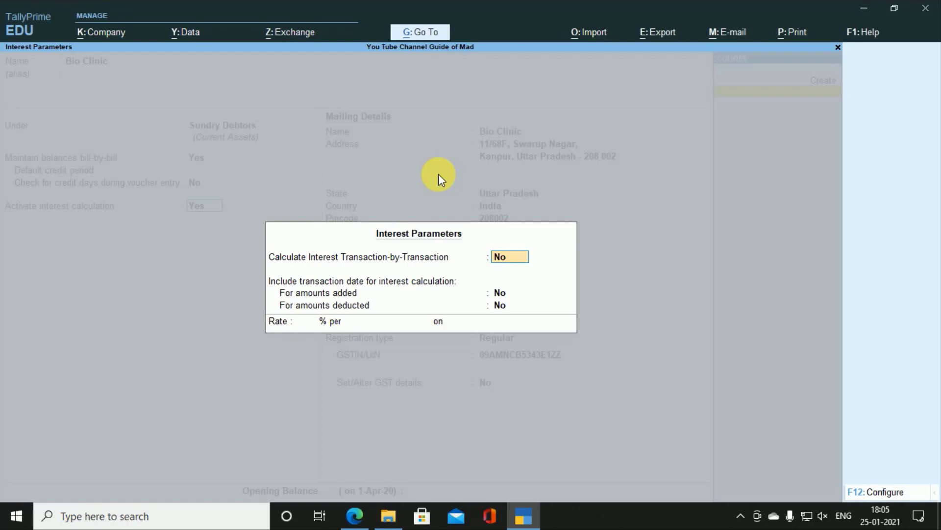
{"action": "type", "text": "y"}
{"action": "key", "text": "Return"}
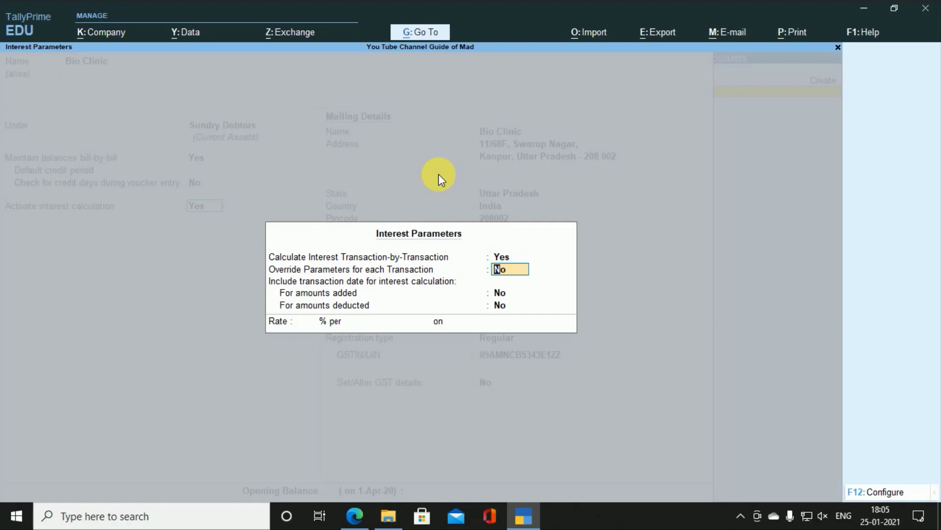
{"action": "type", "text": "y"}
{"action": "key", "text": "Return"}
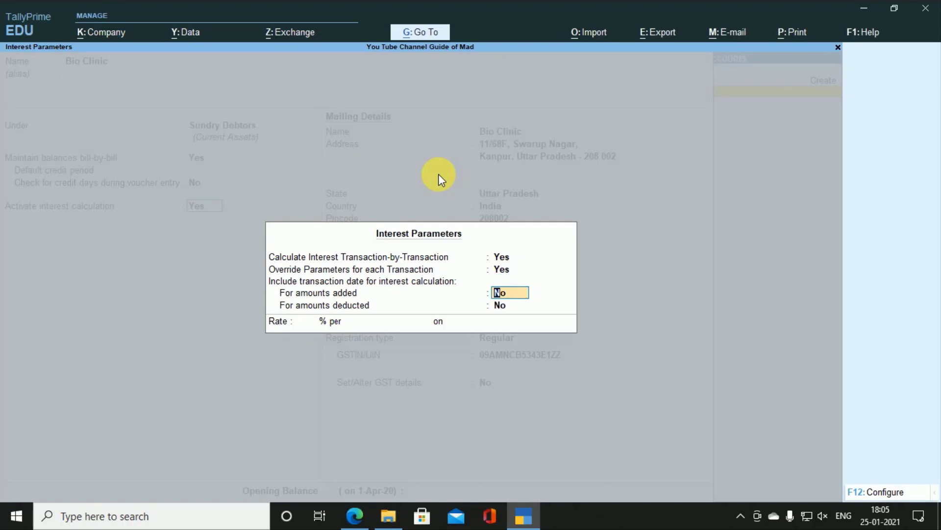
{"action": "key", "text": "Return"}
{"action": "key", "text": "Return"}
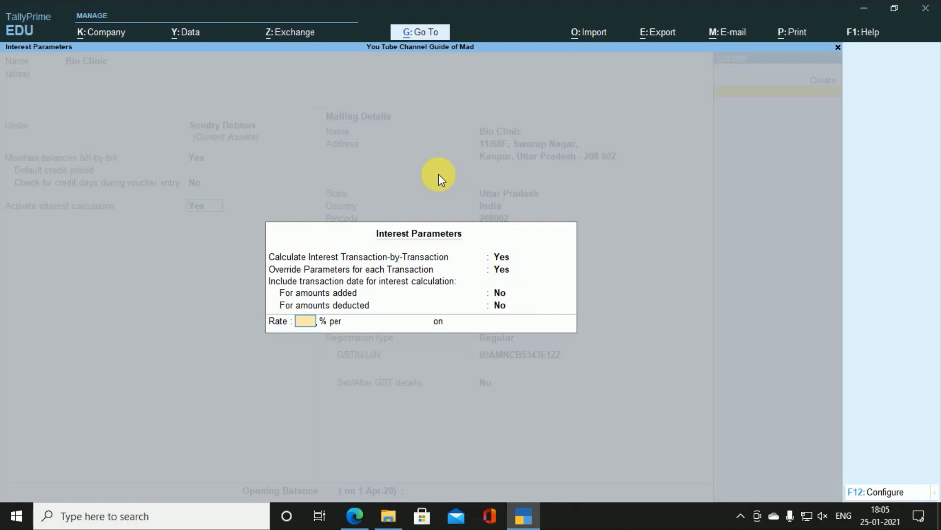
Step: Set Bio Clinic's interest rate to 2% per Calendar Month
{"action": "key", "text": "alt+Tab"}
{"action": "scroll", "coordinate": [440, 178], "scroll_direction": "down", "scroll_amount": 10}
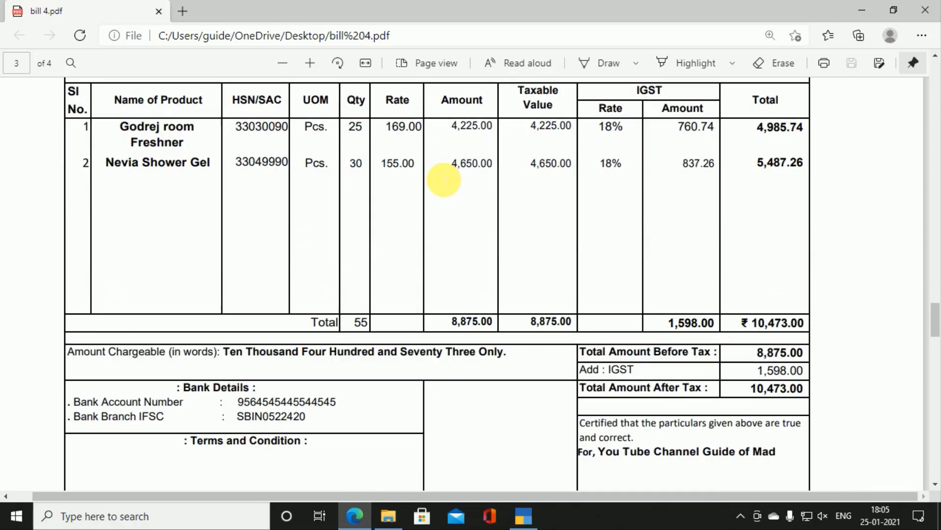
{"action": "key", "text": "alt+Tab"}
{"action": "type", "text": "2"}
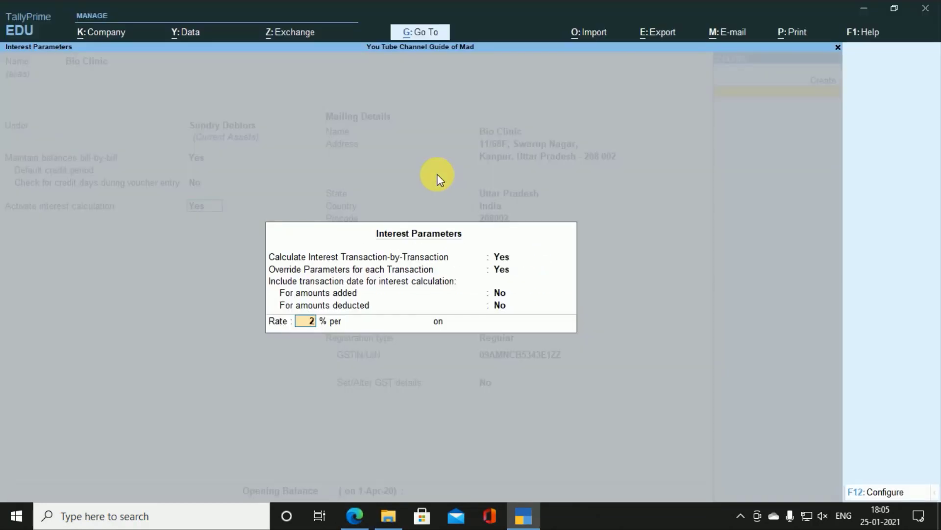
{"action": "key", "text": "Return"}
{"action": "key", "text": "Down"}
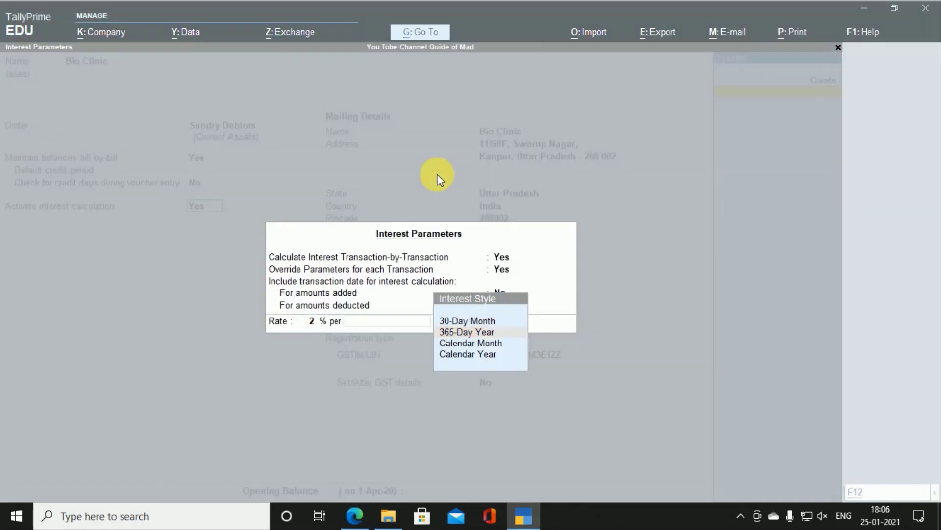
{"action": "key", "text": "alt+Tab"}
{"action": "key", "text": "alt+Tab"}
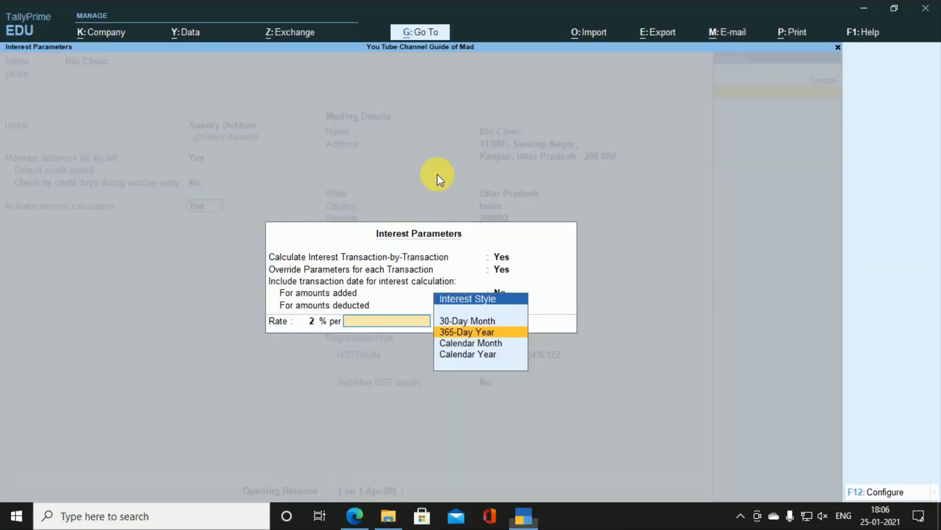
{"action": "key", "text": "Down"}
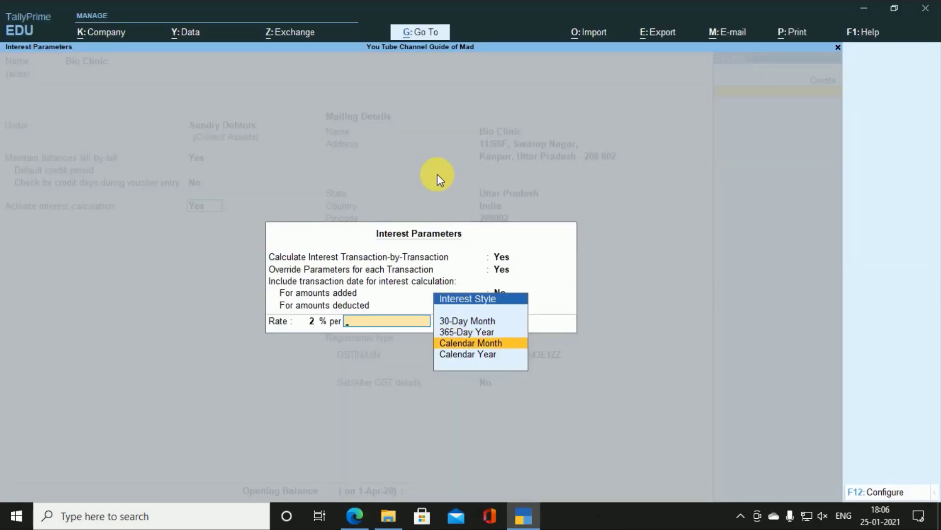
{"action": "key", "text": "Return"}
{"action": "key", "text": "Return"}
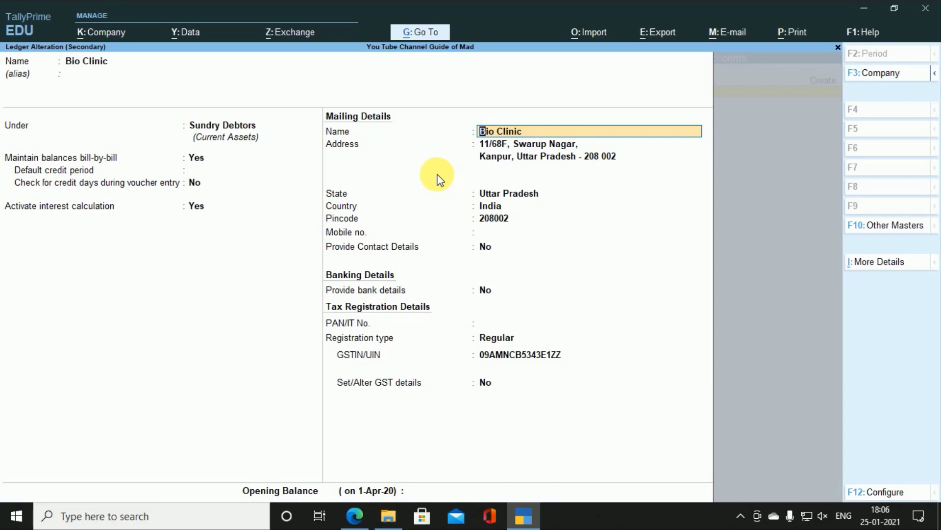
Step: Return to the voucher past the party details and pick batch GF/136 for Godrej Room Freshner
{"action": "key", "text": "ctrl+a"}
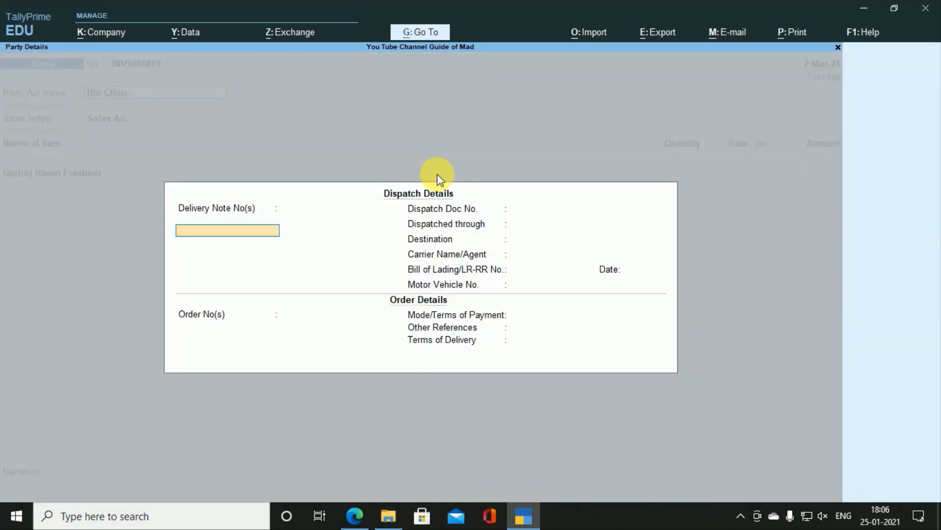
{"action": "key", "text": "ctrl+a"}
{"action": "key", "text": "Return"}
{"action": "key", "text": "Return"}
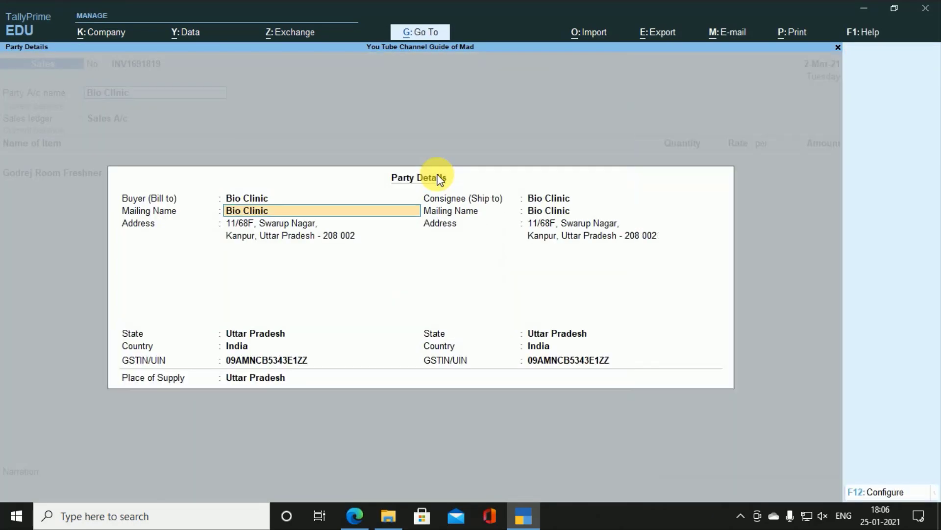
{"action": "key", "text": "Return"}
{"action": "key", "text": "Return"}
{"action": "key", "text": "Return"}
{"action": "key", "text": "Return"}
{"action": "key", "text": "Return"}
{"action": "key", "text": "Return"}
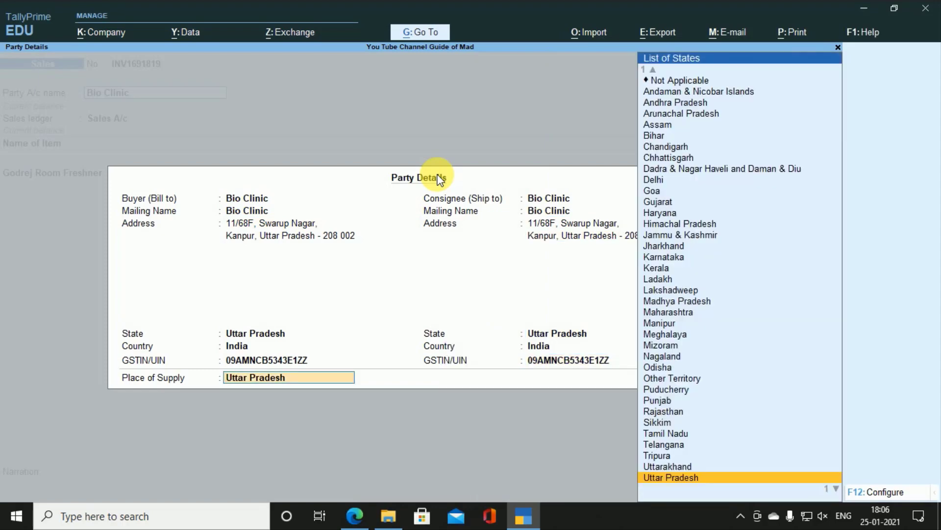
{"action": "key", "text": "Return"}
{"action": "key", "text": "Return"}
{"action": "key", "text": "Return"}
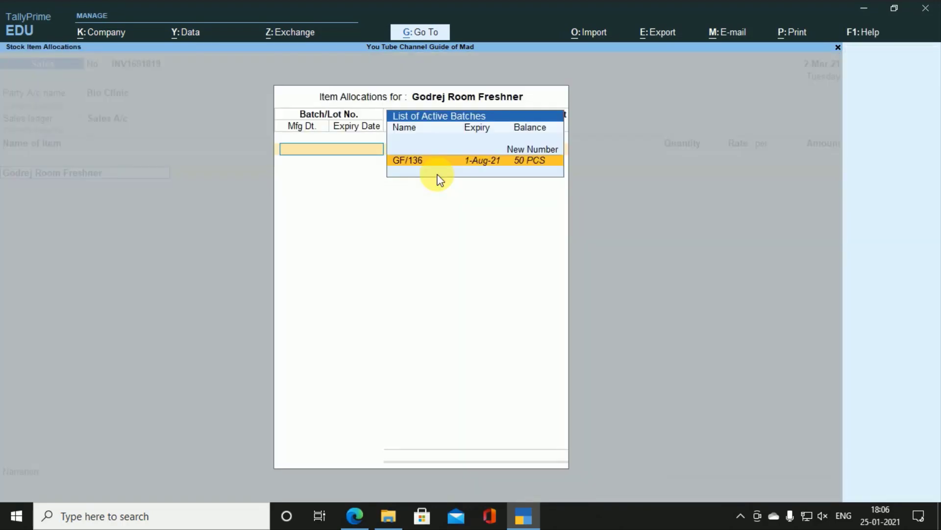
{"action": "key", "text": "Return"}
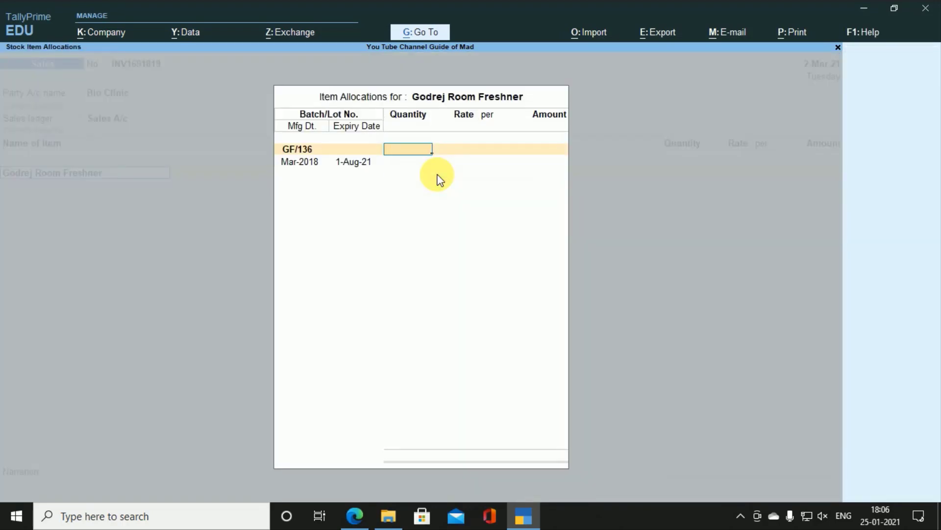
{"action": "key", "text": "BackSpace"}
{"action": "key", "text": "Escape"}
{"action": "key", "text": "Return"}
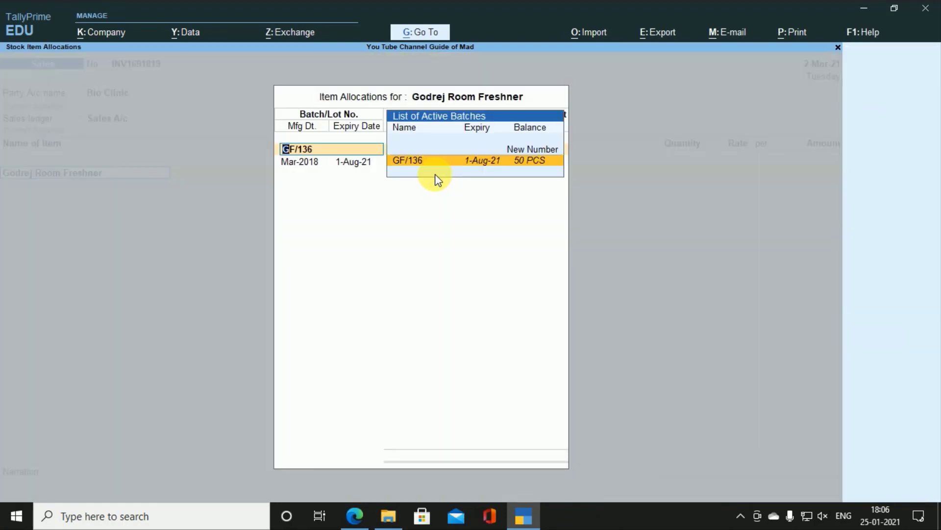
{"action": "key", "text": "Return"}
Step: Enter 25 PCS at a rate of 169.00 and finish the freshner's batch allocation
{"action": "key", "text": "alt+Tab"}
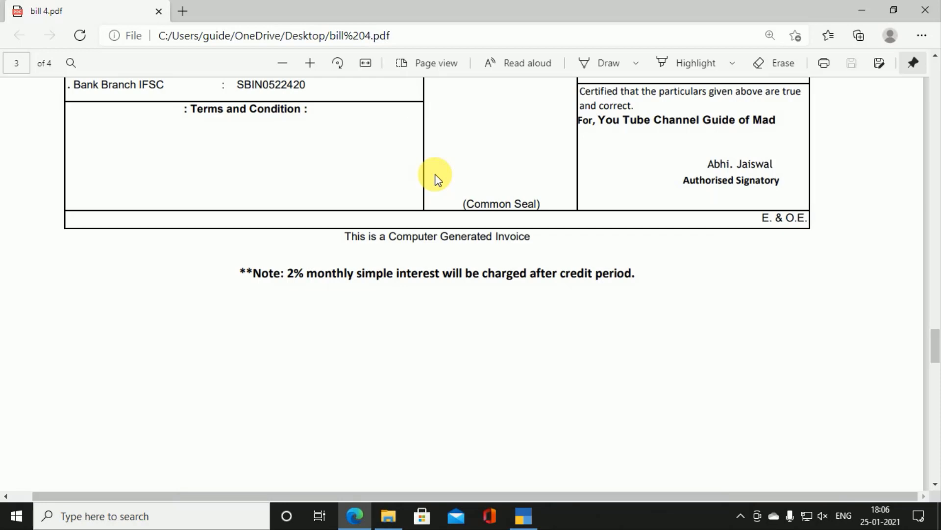
{"action": "scroll", "coordinate": [437, 178], "scroll_direction": "up", "scroll_amount": 10}
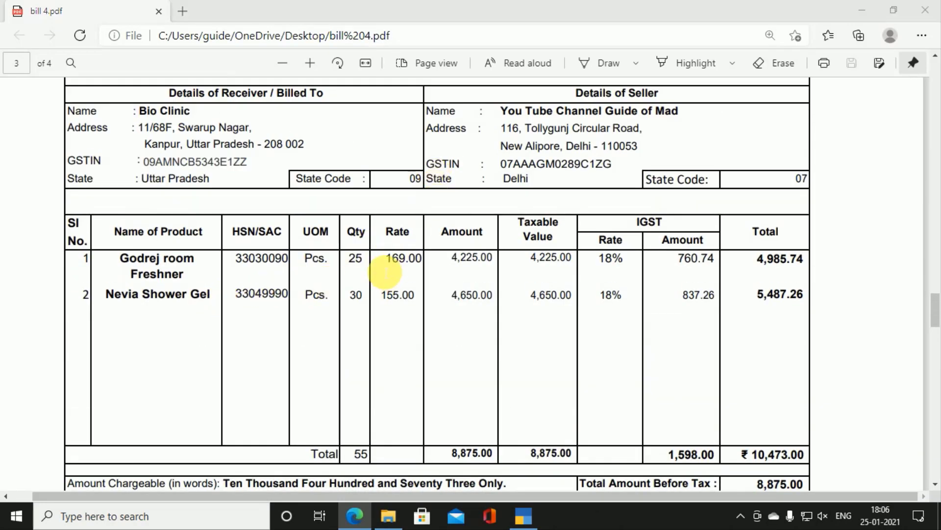
{"action": "key", "text": "alt+Tab"}
{"action": "type", "text": "25"}
{"action": "key", "text": "Return"}
{"action": "key", "text": "alt+Tab"}
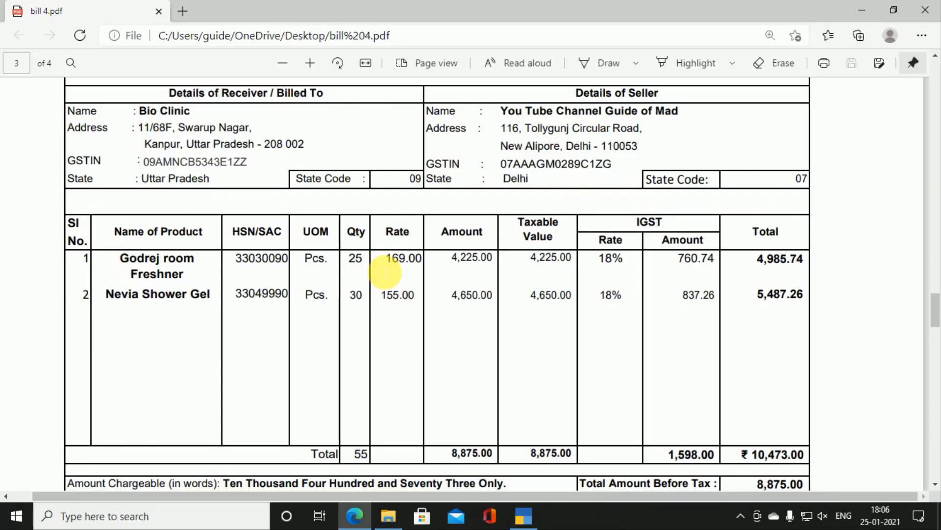
{"action": "key", "text": "alt+Tab"}
{"action": "type", "text": "168"}
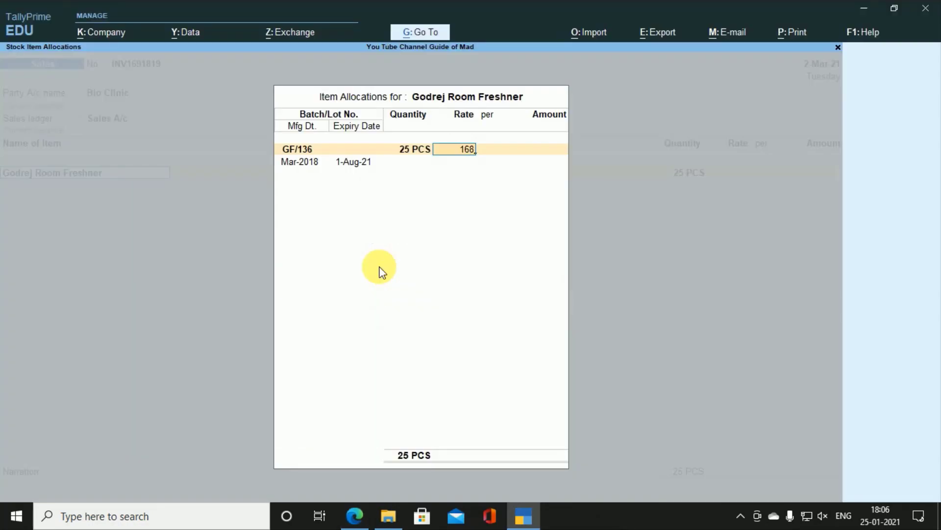
{"action": "key", "text": "BackSpace"}
{"action": "type", "text": "9"}
{"action": "key", "text": "Return"}
{"action": "key", "text": "Return"}
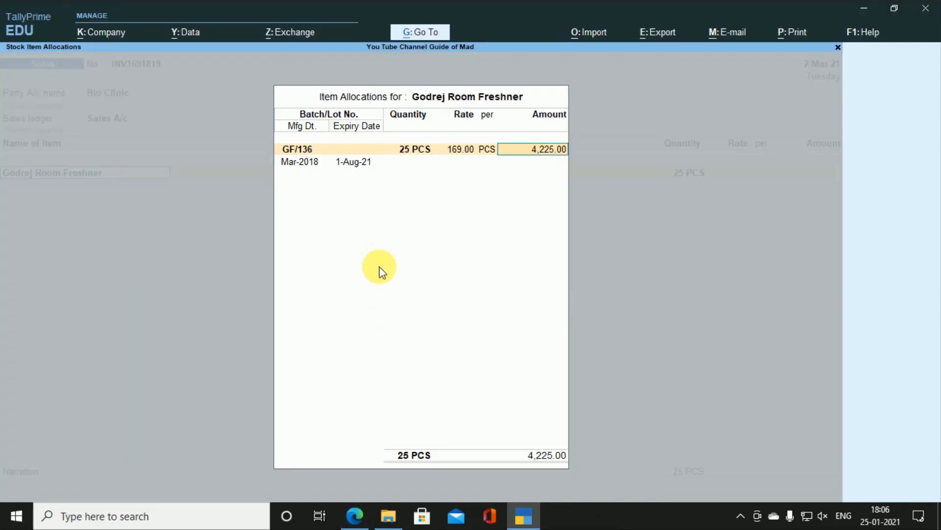
{"action": "key", "text": "Return"}
{"action": "key", "text": "Return"}
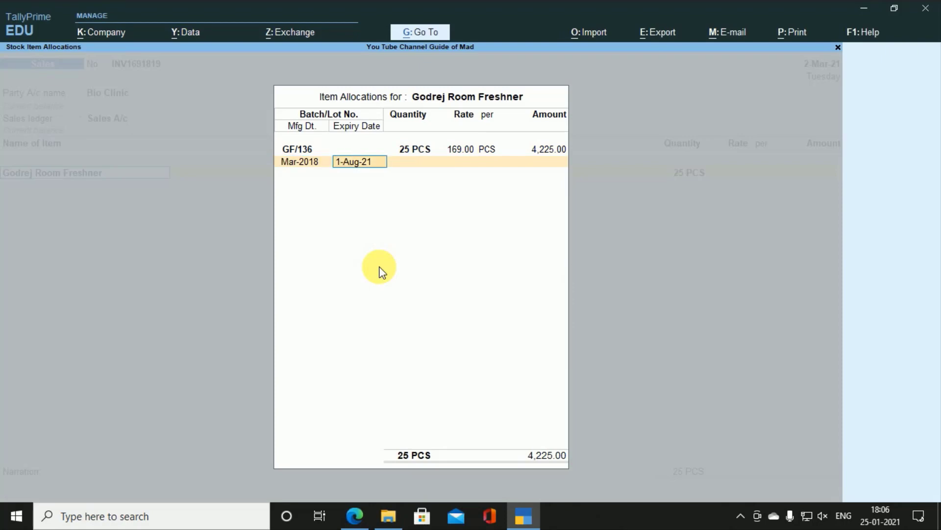
{"action": "key", "text": "Return"}
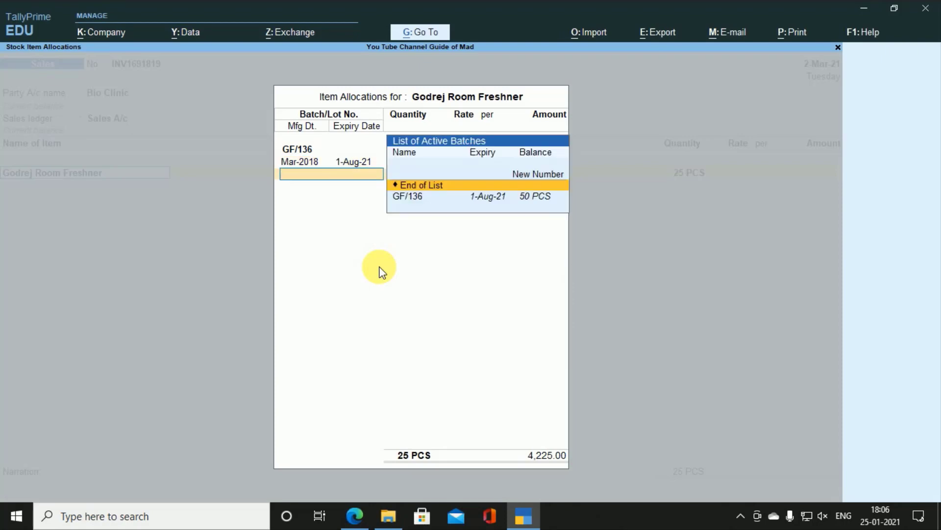
{"action": "key", "text": "Return"}
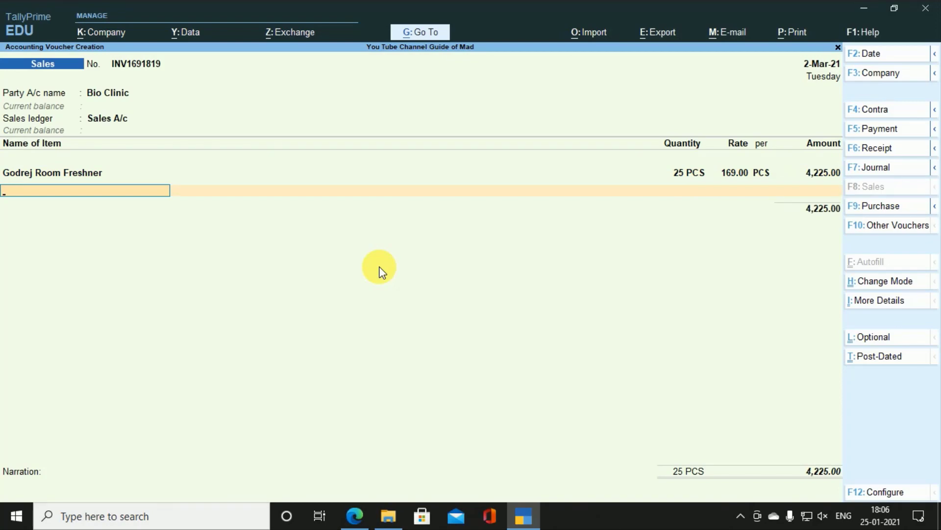
Step: Check the PDF bill and select Nevia Shower Gel as the next item
{"action": "key", "text": "alt+Tab"}
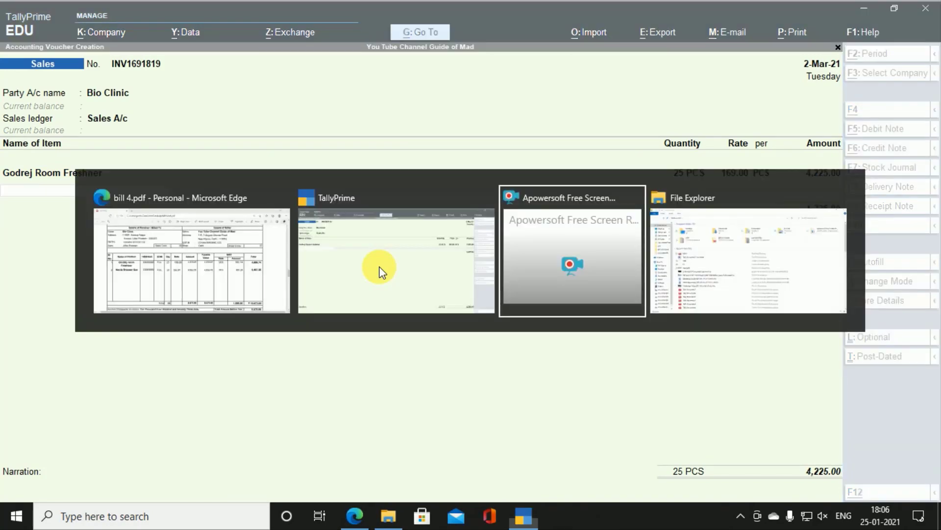
{"action": "key", "text": "alt+Tab"}
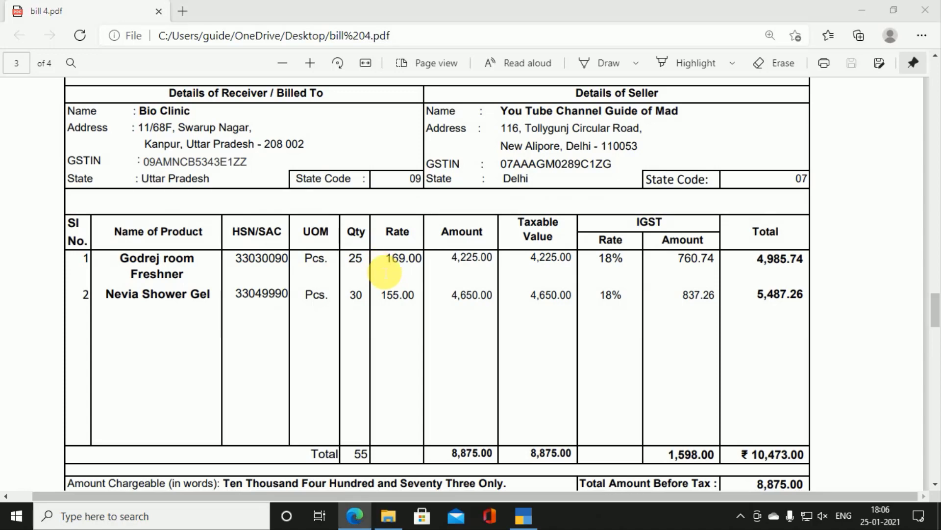
{"action": "key", "text": "alt+Tab"}
{"action": "key", "text": "alt+Tab"}
{"action": "type", "text": "N"}
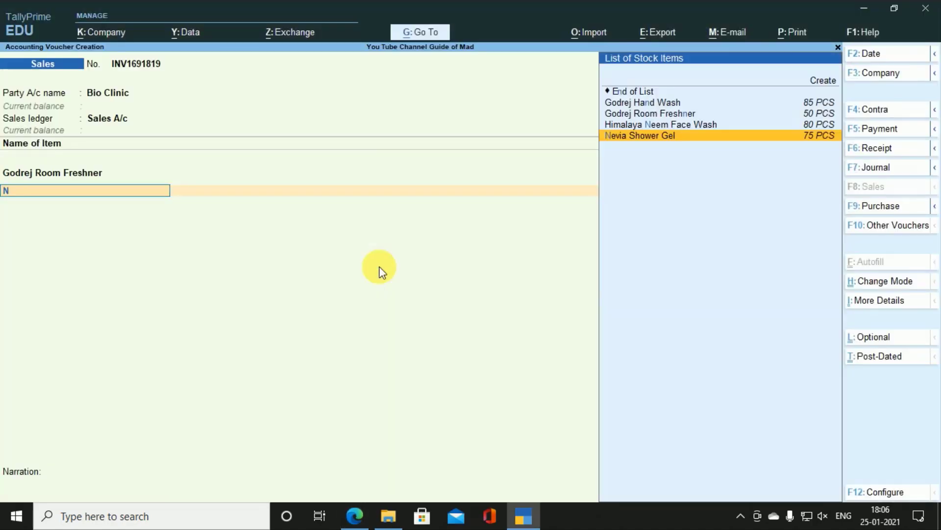
{"action": "key", "text": "Return"}
{"action": "key", "text": "Return"}
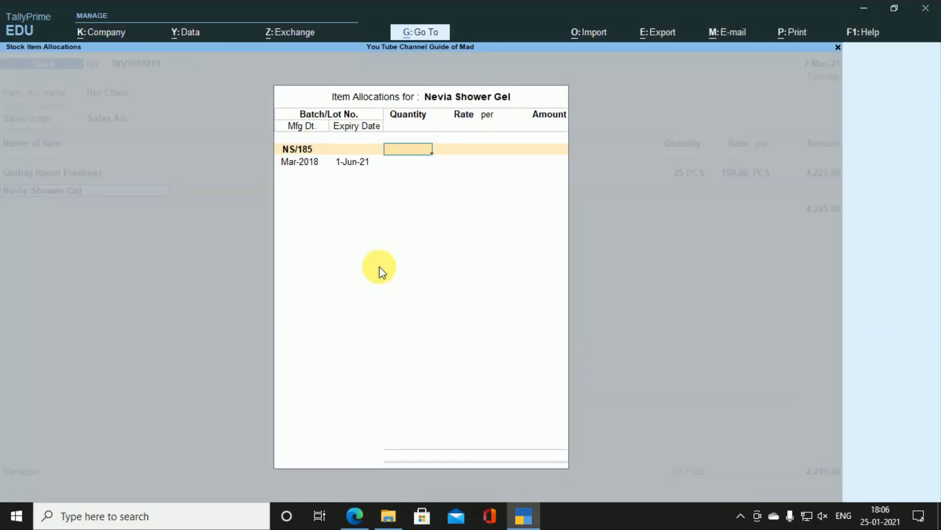
Step: Allocate 30 PCS from batch NS/185 at 155.00 and close the allocation
{"action": "key", "text": "alt+Tab"}
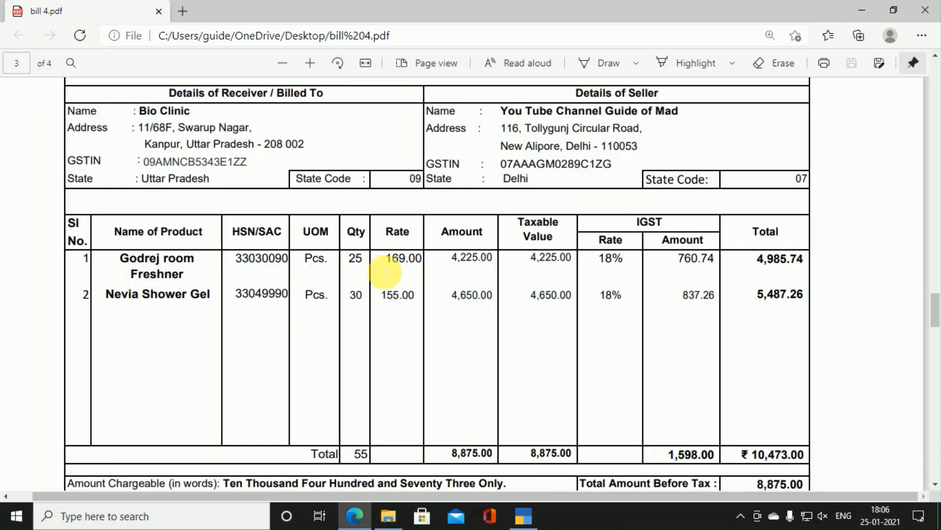
{"action": "key", "text": "alt+Tab"}
{"action": "type", "text": "30"}
{"action": "key", "text": "Return"}
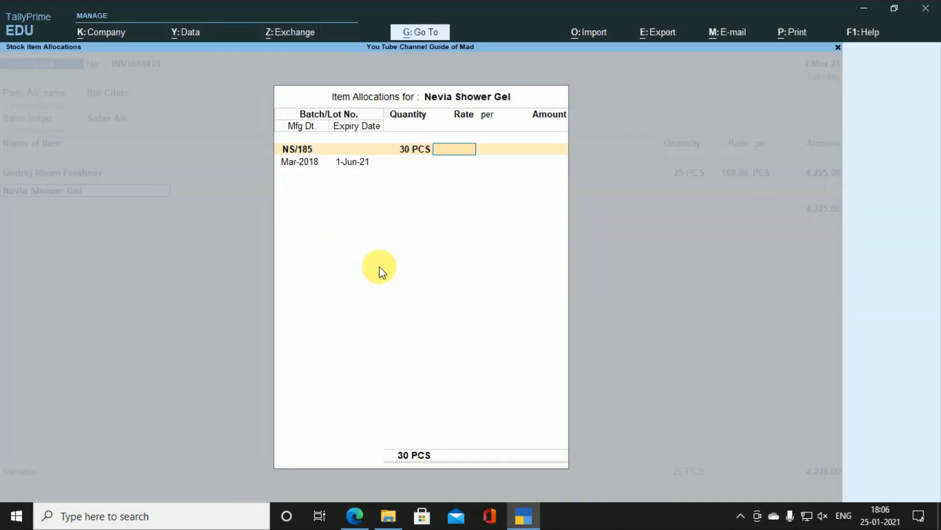
{"action": "key", "text": "alt+Tab"}
{"action": "key", "text": "alt+Tab"}
{"action": "type", "text": "155"}
{"action": "key", "text": "Return"}
{"action": "key", "text": "Return"}
{"action": "key", "text": "Return"}
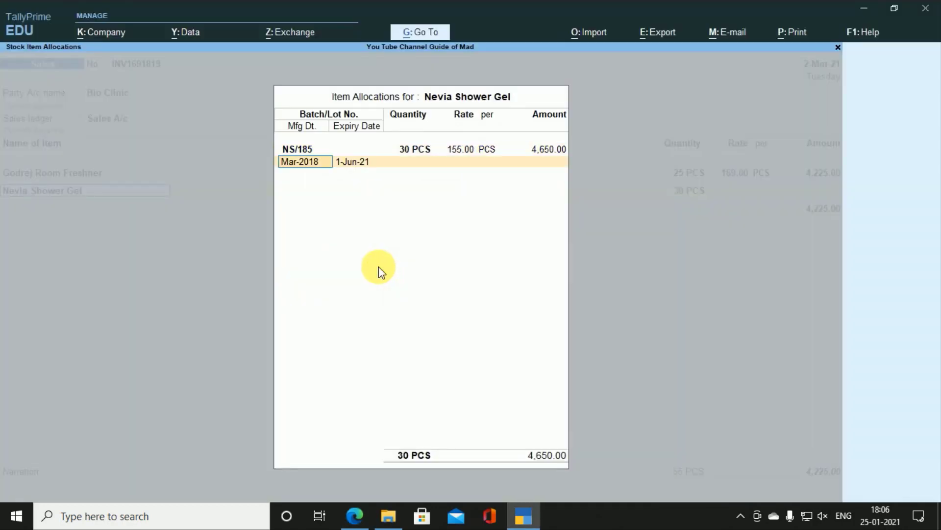
{"action": "key", "text": "Return"}
{"action": "key", "text": "Return"}
{"action": "key", "text": "Return"}
{"action": "key", "text": "Return"}
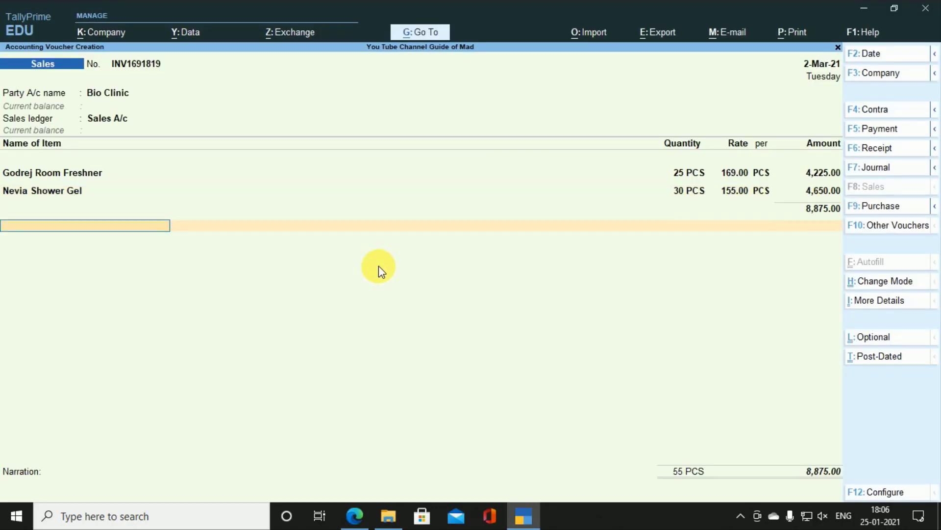
{"action": "key", "text": "Return"}
{"action": "key", "text": "Return"}
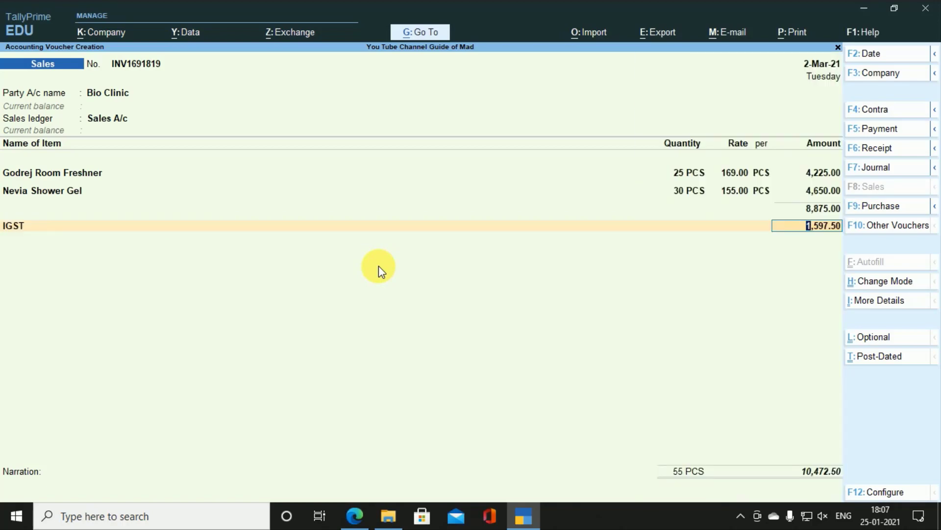
Step: Accept IGST 1,597.50 and keep reference INV1691819 with 2% interest per Calendar Month on All Balances
{"action": "key", "text": "Return"}
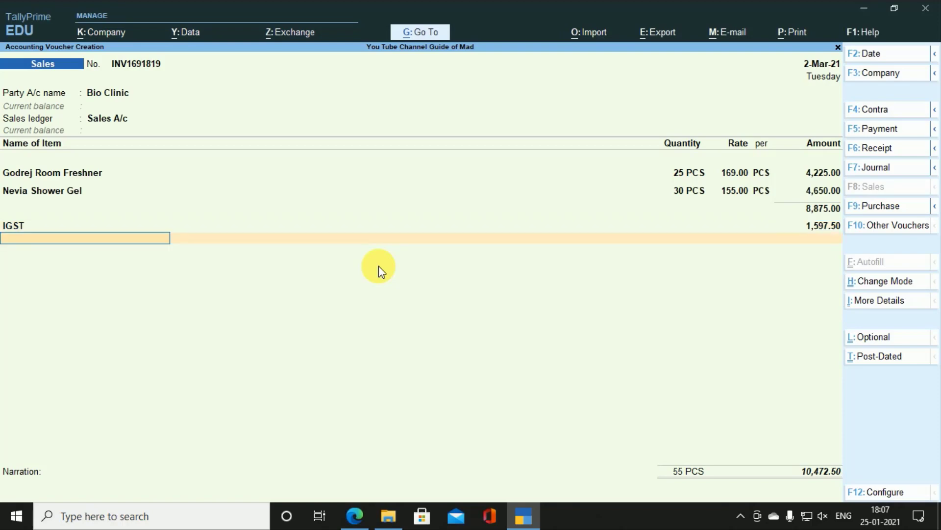
{"action": "key", "text": "Return"}
{"action": "key", "text": "Return"}
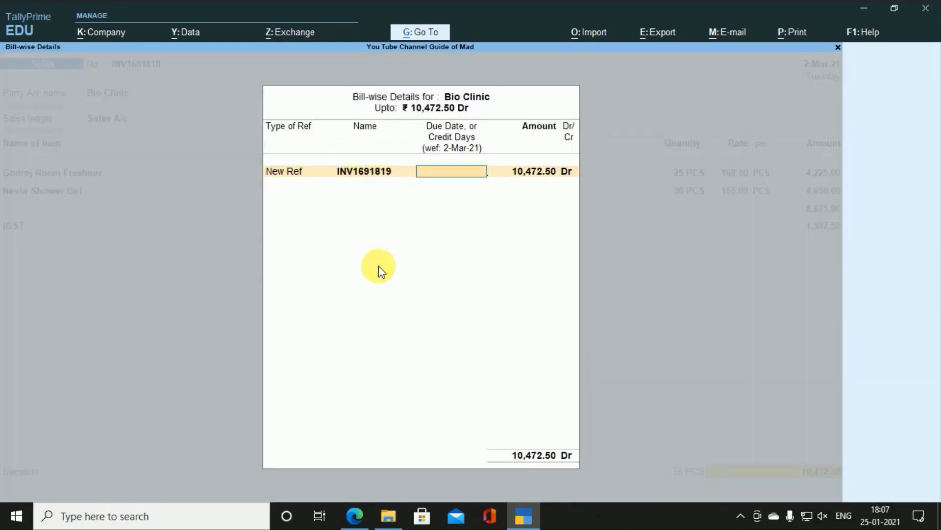
{"action": "key", "text": "Return"}
{"action": "key", "text": "Return"}
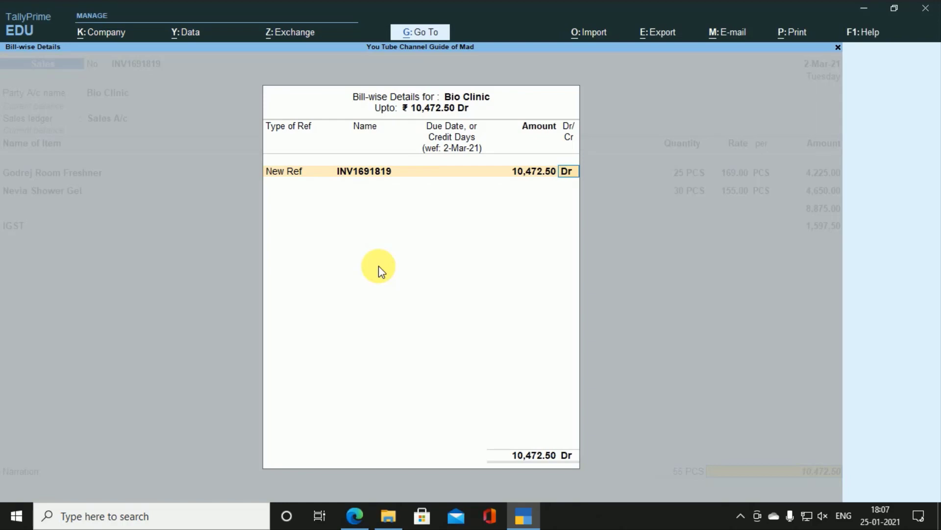
{"action": "key", "text": "Return"}
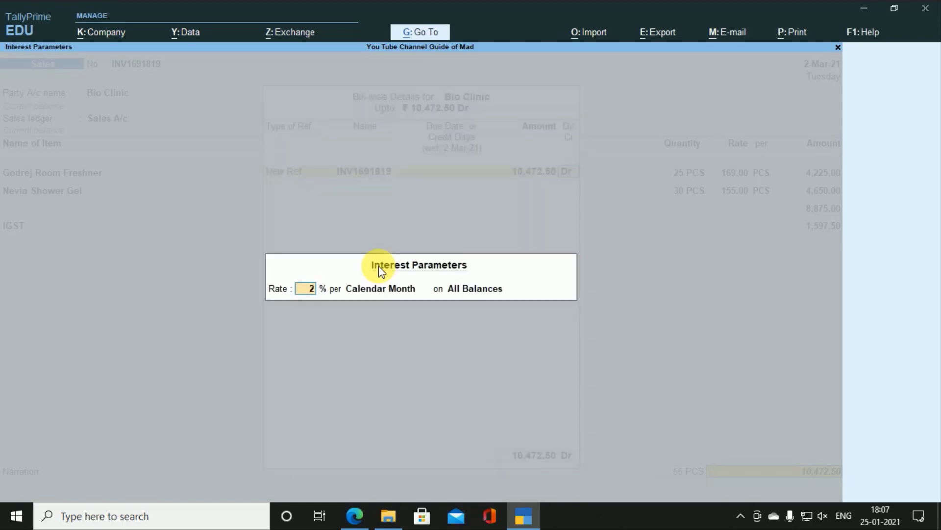
{"action": "key", "text": "Return"}
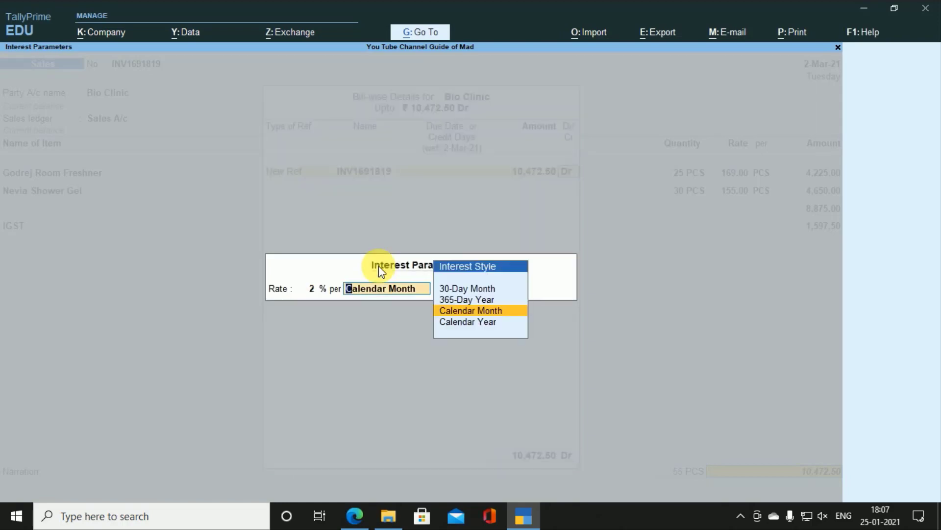
{"action": "key", "text": "Return"}
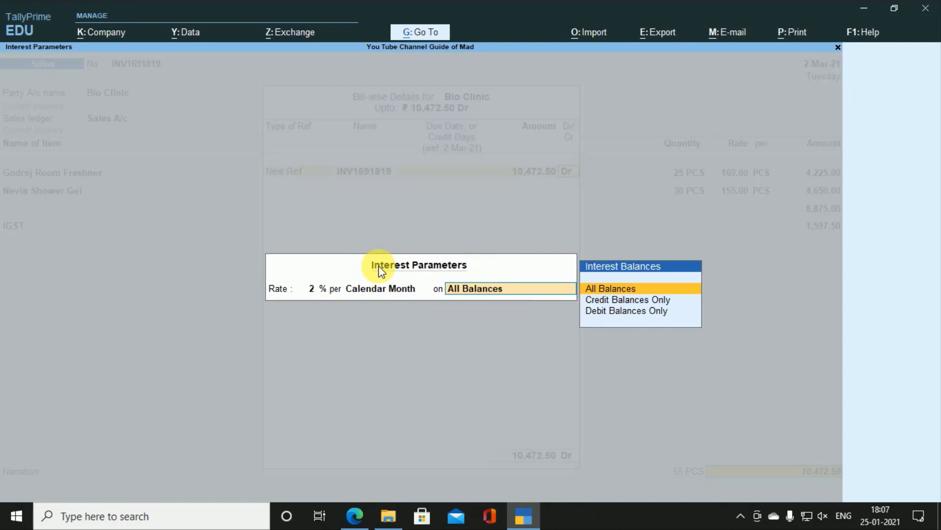
{"action": "key", "text": "Return"}
{"action": "key", "text": "Return"}
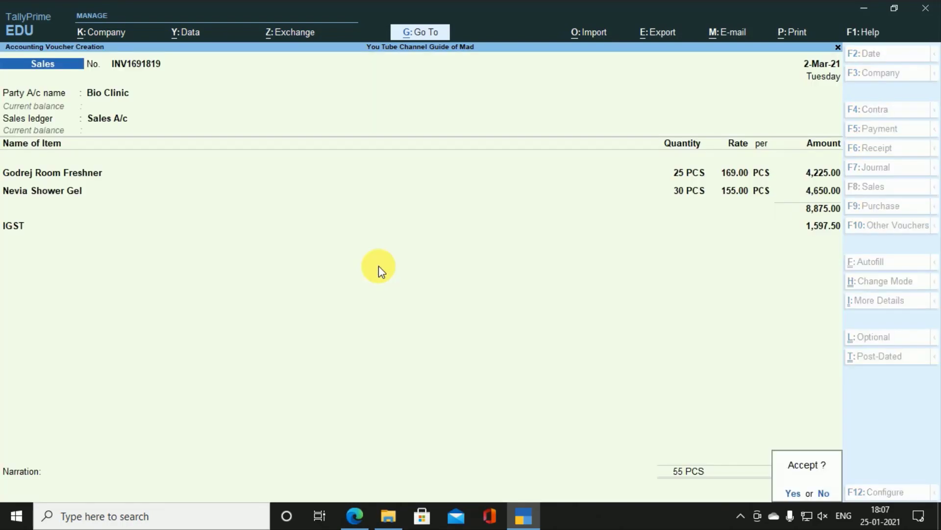
Step: Save the invoice, reopen INV1691819 and preview it as a Tax Invoice
{"action": "key", "text": "y"}
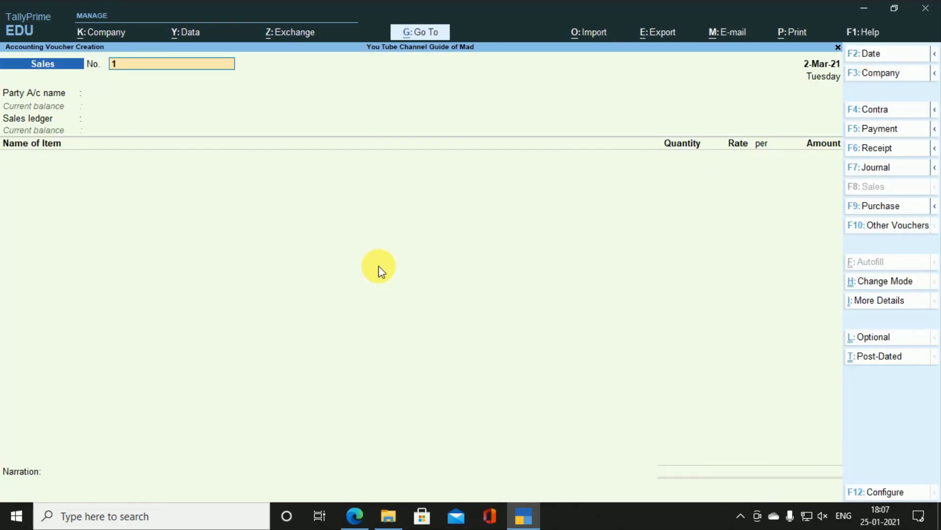
{"action": "key", "text": "Page_Up"}
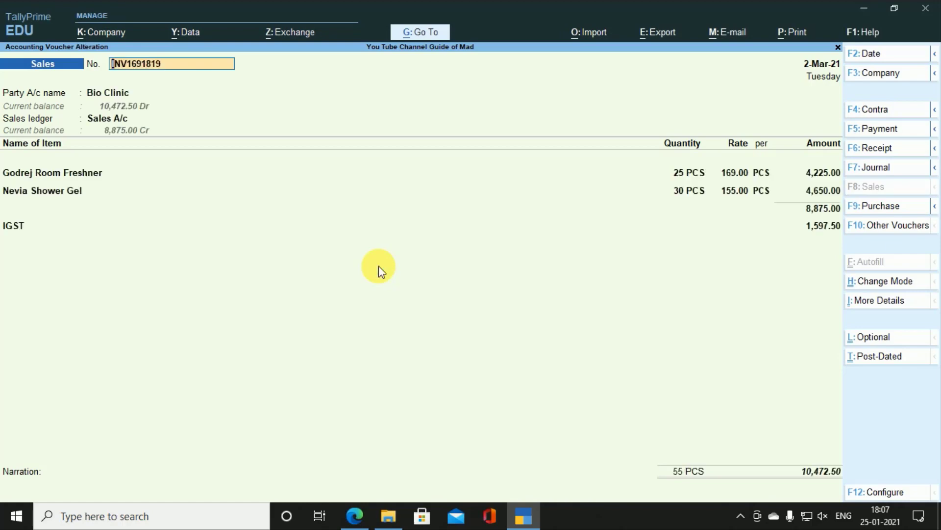
{"action": "key", "text": "alt+p"}
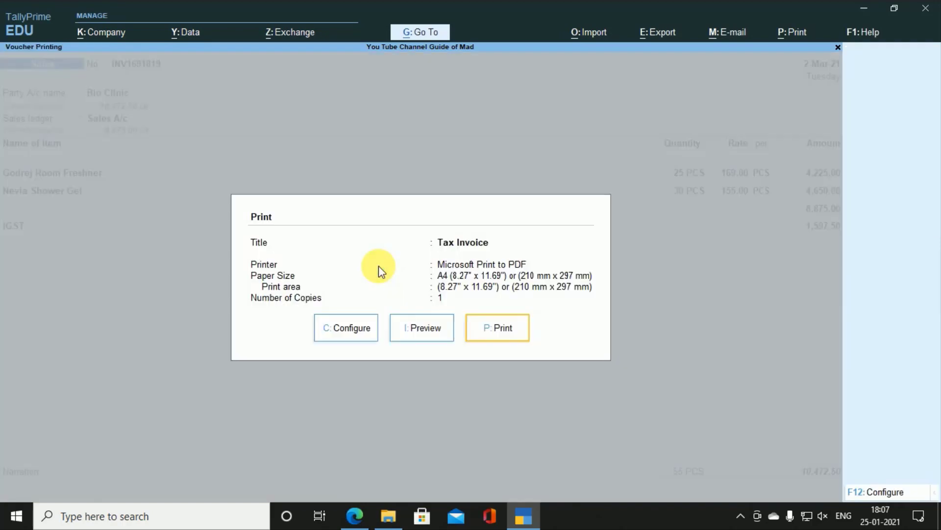
{"action": "key", "text": "i"}
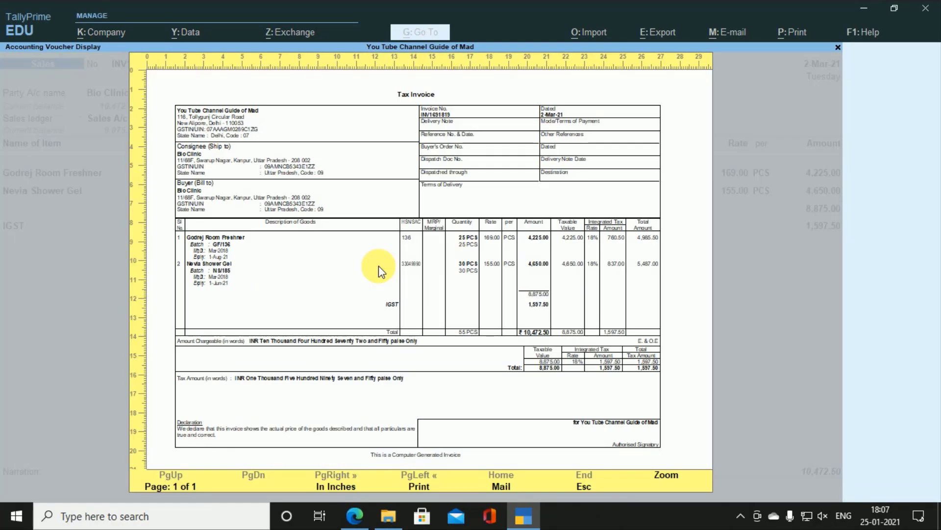
Step: Zoom into the Tax Invoice preview, scroll through the page, then restore the full-page view
{"action": "key", "text": "Return"}
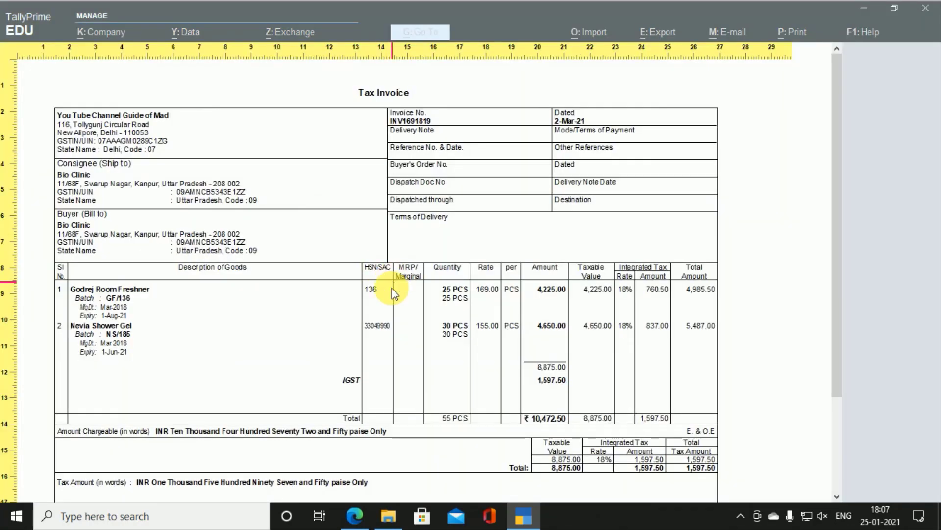
{"action": "scroll", "coordinate": [373, 304], "scroll_direction": "down", "scroll_amount": 4}
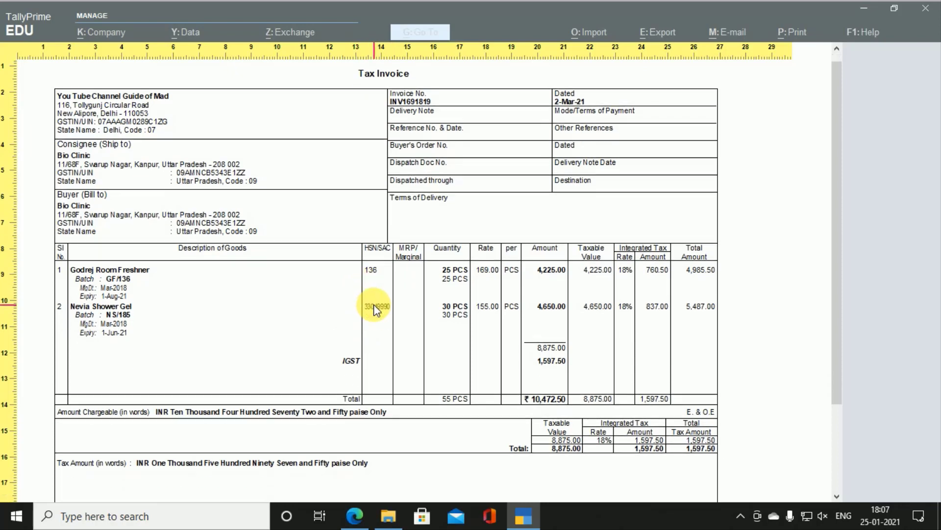
{"action": "scroll", "coordinate": [374, 304], "scroll_direction": "down", "scroll_amount": 3}
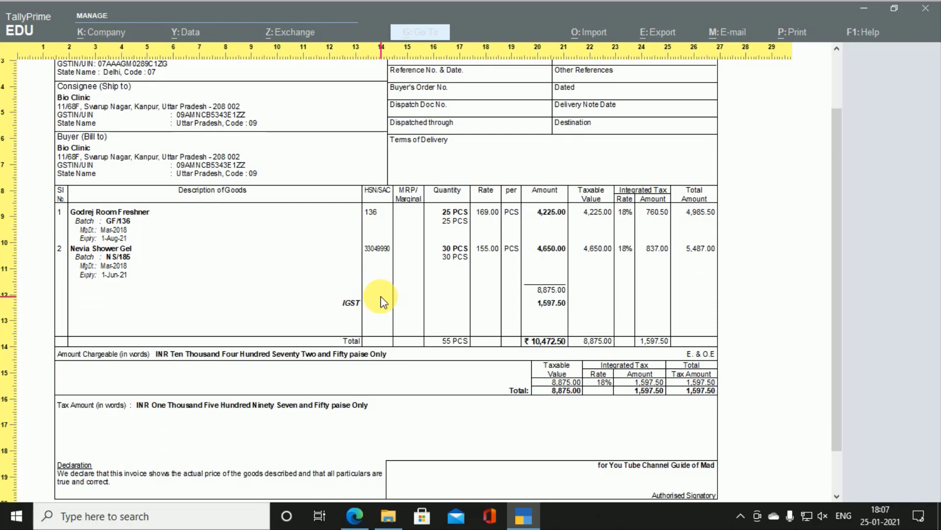
{"action": "scroll", "coordinate": [383, 301], "scroll_direction": "down", "scroll_amount": 1}
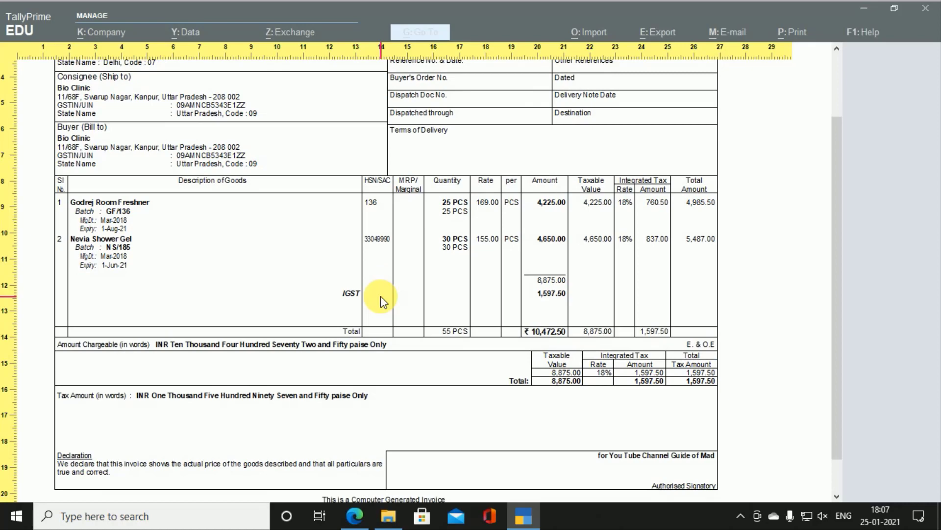
{"action": "scroll", "coordinate": [381, 295], "scroll_direction": "up", "scroll_amount": 2}
{"action": "scroll", "coordinate": [375, 280], "scroll_direction": "down", "scroll_amount": 3}
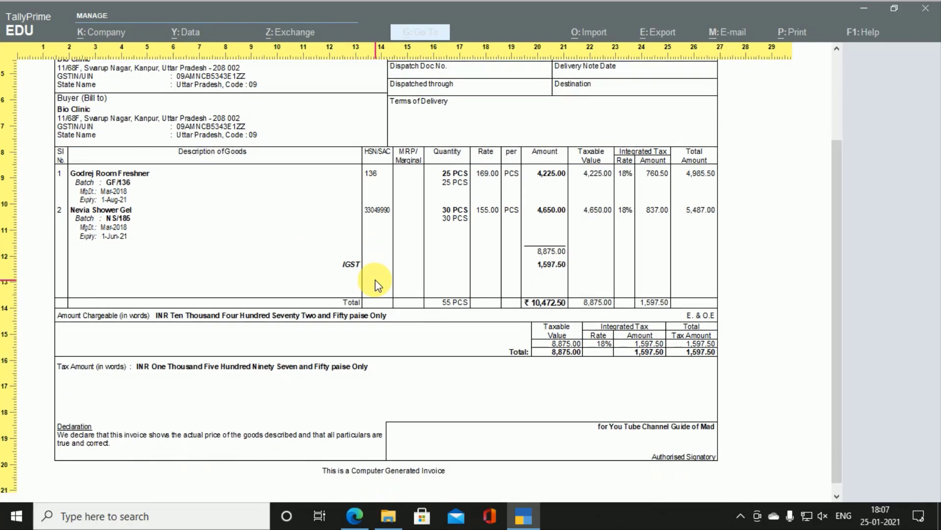
{"action": "left_click", "coordinate": [376, 280]}
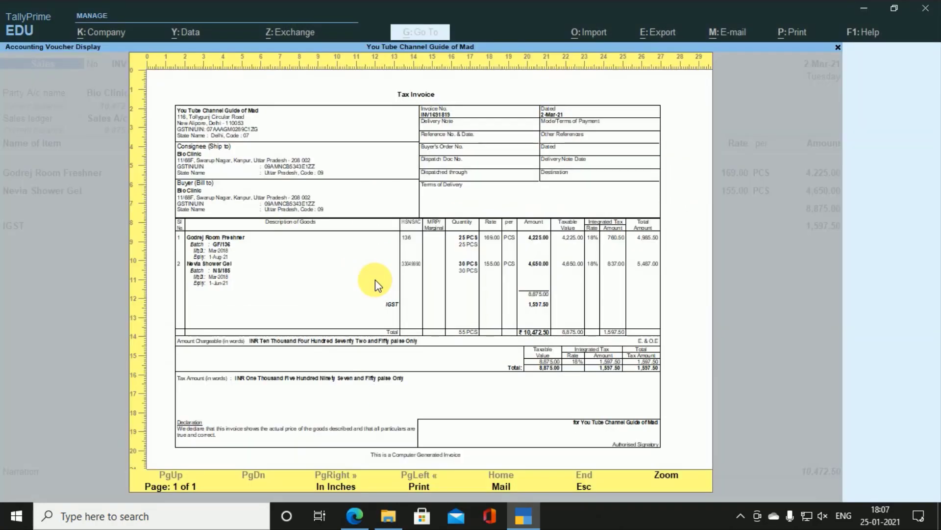
Step: Compare against the bill 4.pdf and bring the TallyPrime Tax Invoice preview back forward
{"action": "key", "text": "alt+Tab"}
{"action": "key", "text": "alt+Tab"}
{"action": "key", "text": "Tab"}
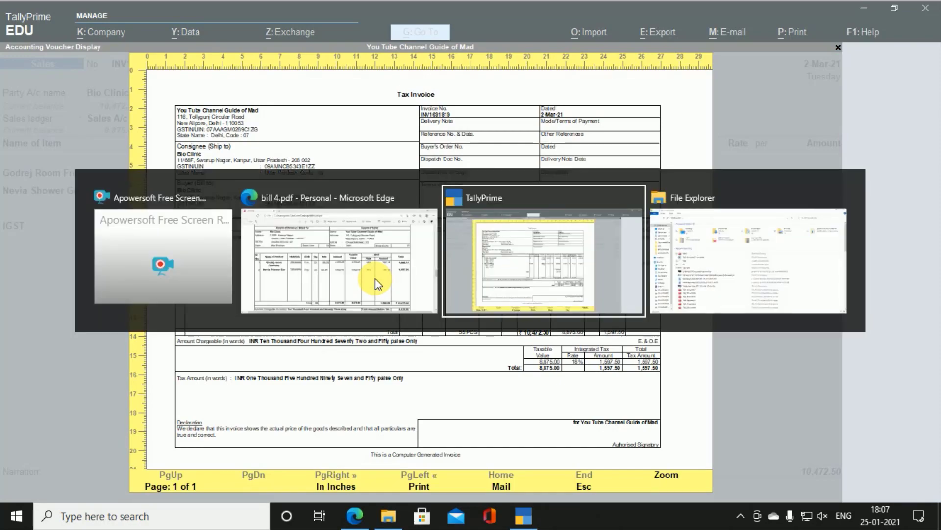
{"action": "key", "text": "Tab"}
{"action": "key", "text": "alt+Tab"}
{"action": "key", "text": "Tab"}
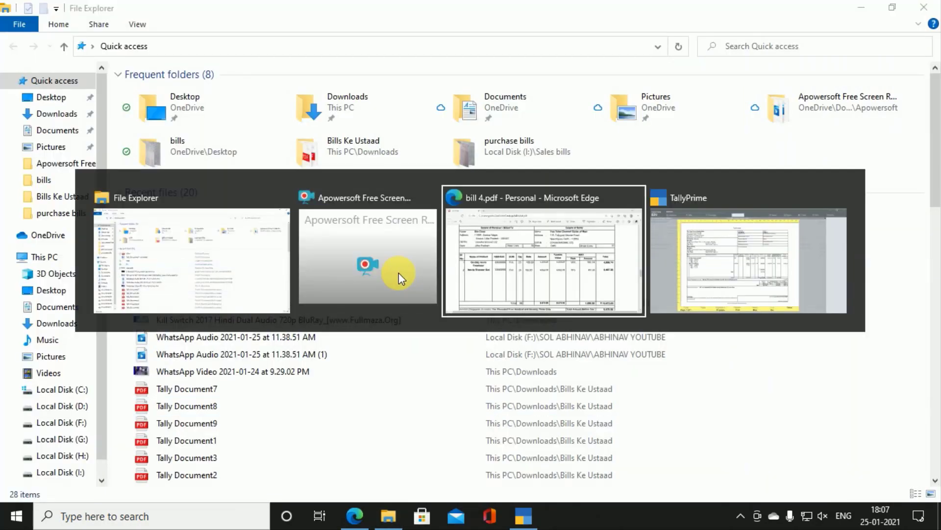
{"action": "scroll", "coordinate": [249, 336], "scroll_direction": "down", "scroll_amount": 5}
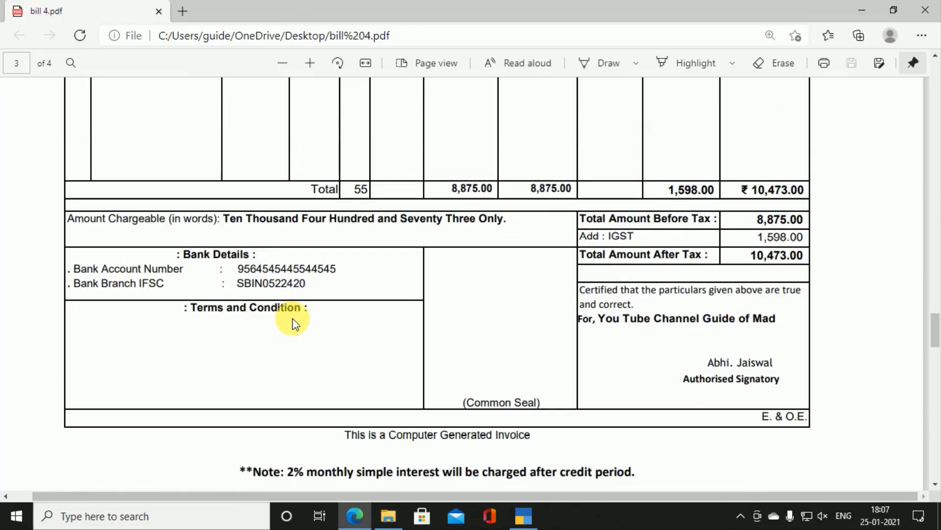
{"action": "key", "text": "alt+Tab"}
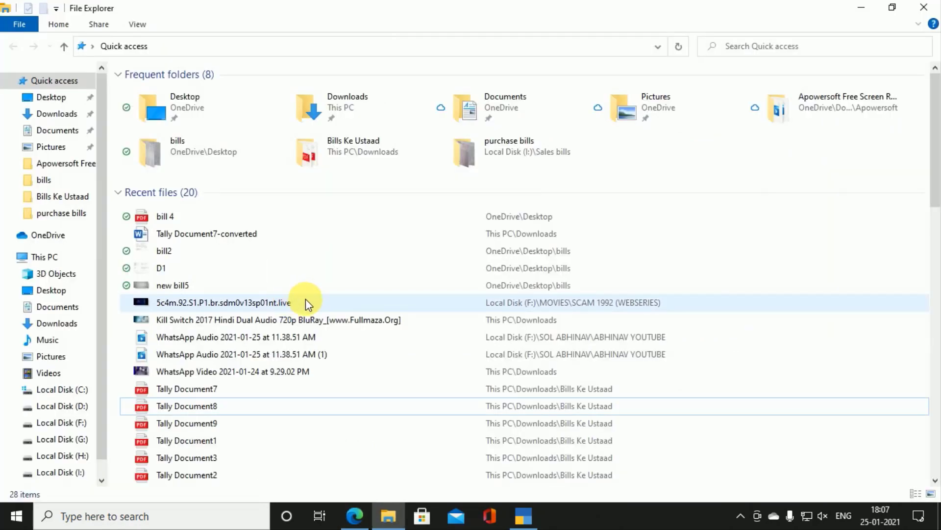
{"action": "key", "text": "alt+Tab"}
{"action": "left_click", "coordinate": [524, 516]}
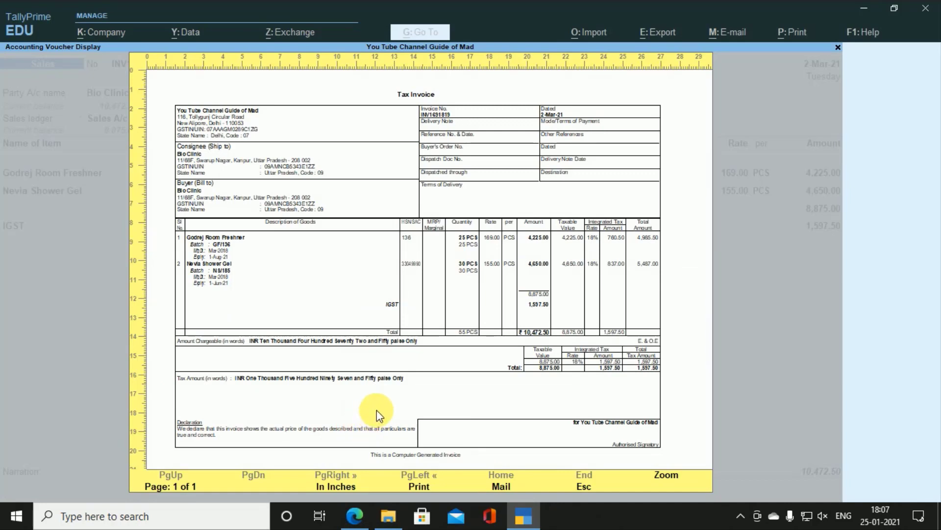
Step: Close the preview, read the bank details on the bill PDF, and return to Gateway of Tally
{"action": "key", "text": "Escape"}
{"action": "key", "text": "Escape"}
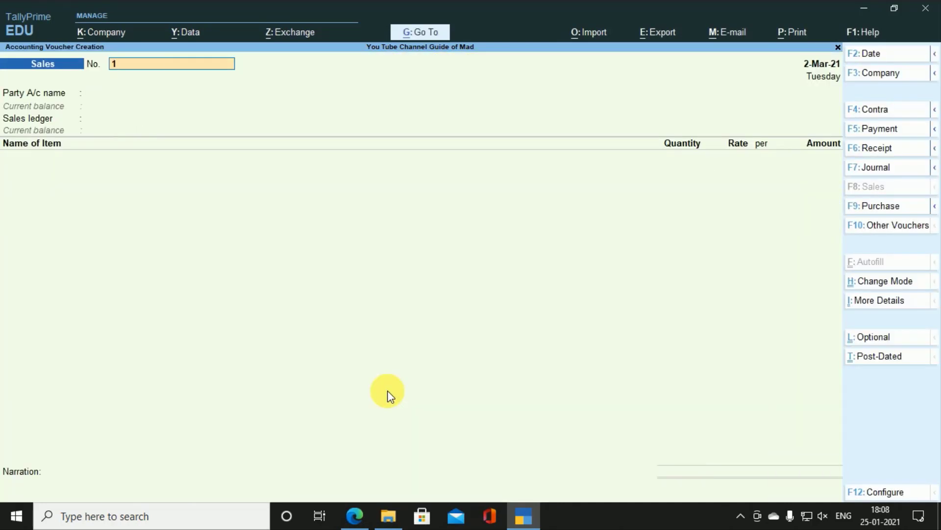
{"action": "key", "text": "alt+Tab"}
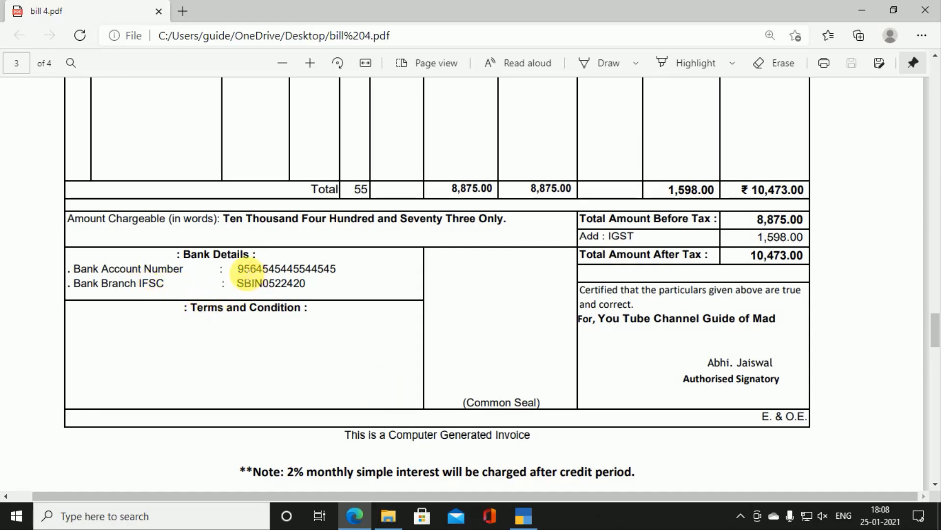
{"action": "key", "text": "alt+Tab"}
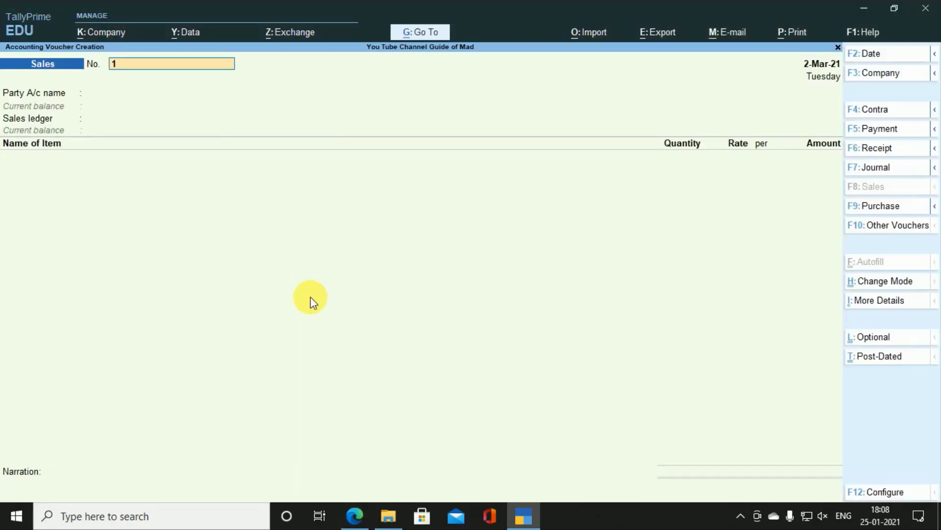
{"action": "key", "text": "Escape"}
{"action": "key", "text": "Up"}
{"action": "key", "text": "Up"}
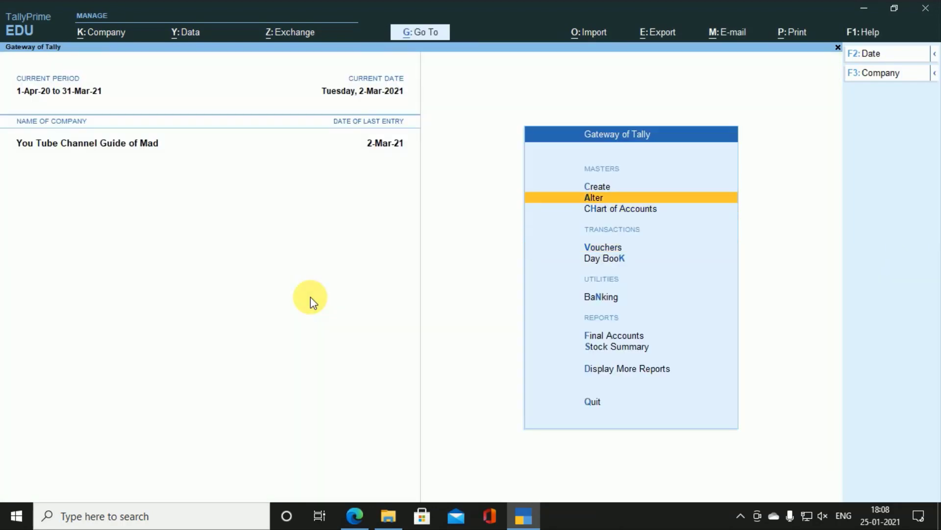
Step: Open voucher type creation by mistake and close it without saving
{"action": "key", "text": "Up"}
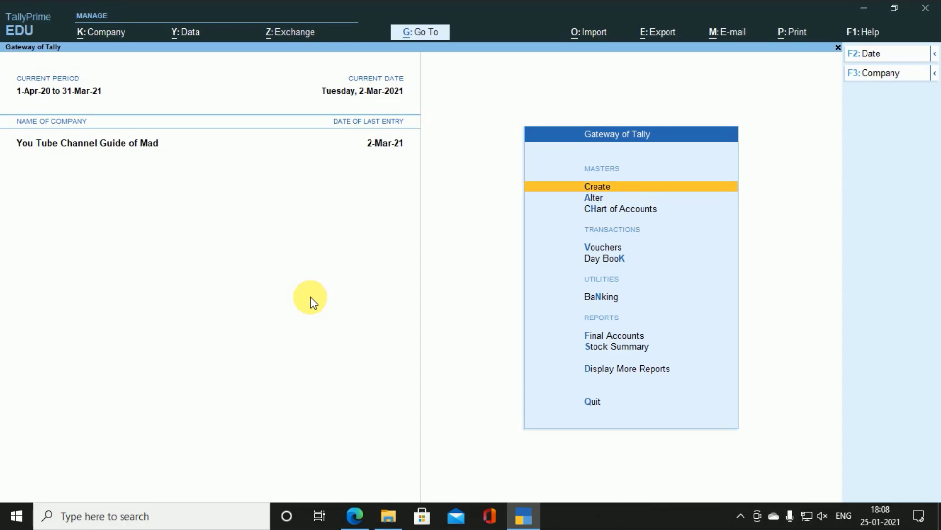
{"action": "key", "text": "Down"}
{"action": "key", "text": "Up"}
{"action": "key", "text": "Return"}
{"action": "key", "text": "Down"}
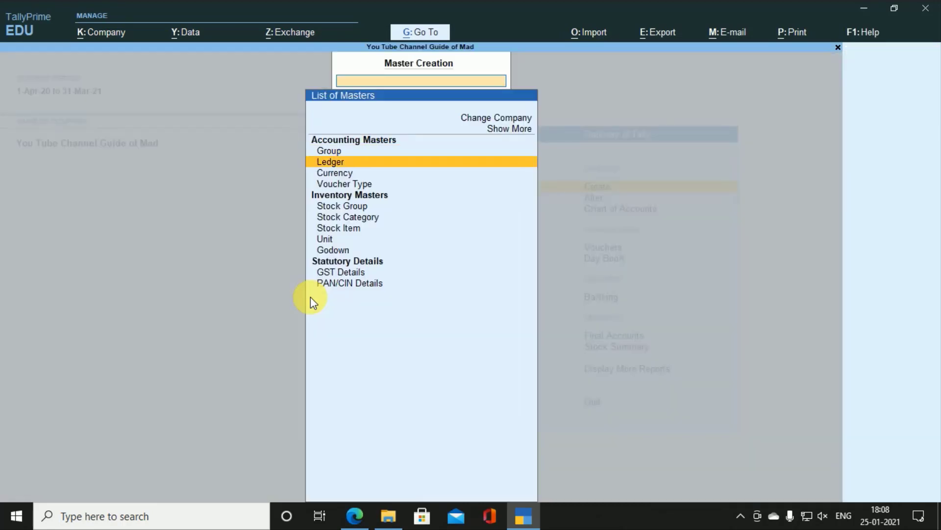
{"action": "key", "text": "Down"}
{"action": "key", "text": "Down"}
{"action": "key", "text": "Return"}
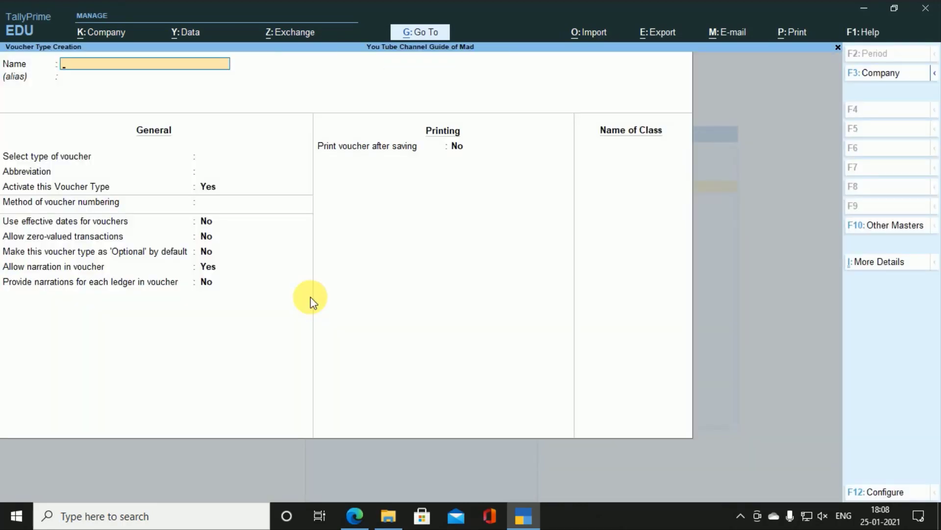
{"action": "key", "text": "Escape"}
{"action": "key", "text": "Escape"}
Step: Open the Sales voucher type for alteration
{"action": "key", "text": "Down"}
{"action": "key", "text": "Return"}
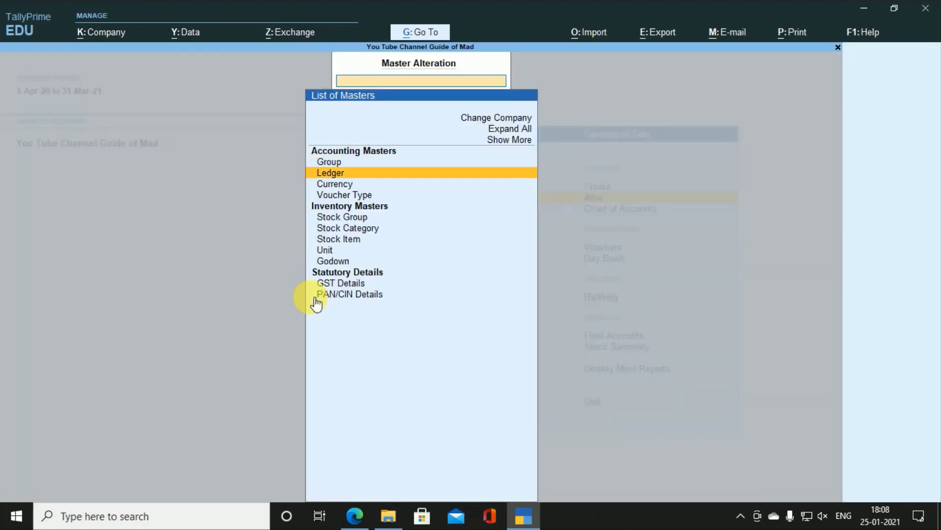
{"action": "key", "text": "Down"}
{"action": "key", "text": "Down"}
{"action": "key", "text": "Return"}
{"action": "key", "text": "Down"}
{"action": "key", "text": "Down"}
{"action": "key", "text": "Down"}
{"action": "key", "text": "Down"}
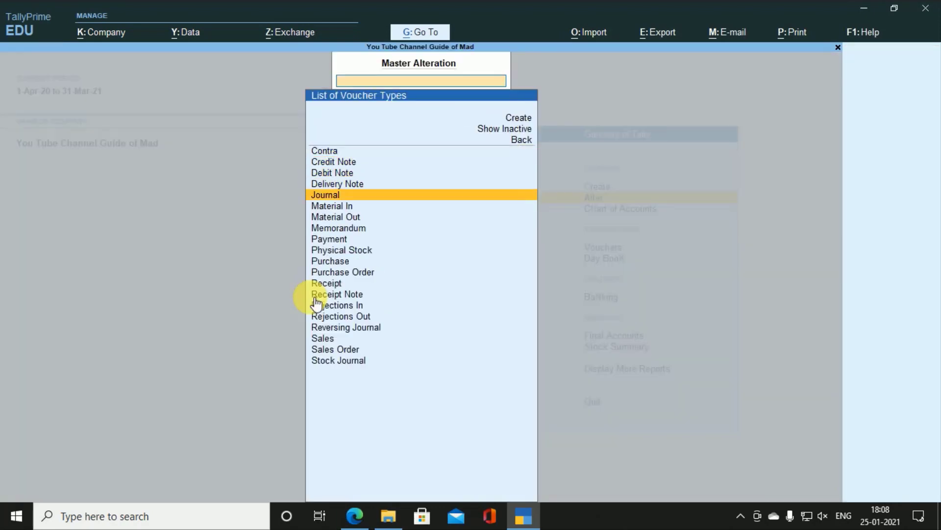
{"action": "key", "text": "Down"}
{"action": "key", "text": "Down"}
{"action": "key", "text": "Down"}
{"action": "key", "text": "Down"}
{"action": "key", "text": "Down"}
{"action": "key", "text": "Down"}
{"action": "key", "text": "Down"}
{"action": "key", "text": "Down"}
{"action": "key", "text": "Down"}
{"action": "key", "text": "Down"}
{"action": "key", "text": "Down"}
{"action": "key", "text": "Down"}
{"action": "key", "text": "Down"}
{"action": "key", "text": "Down"}
{"action": "key", "text": "Down"}
{"action": "key", "text": "Up"}
{"action": "key", "text": "Up"}
{"action": "key", "text": "Return"}
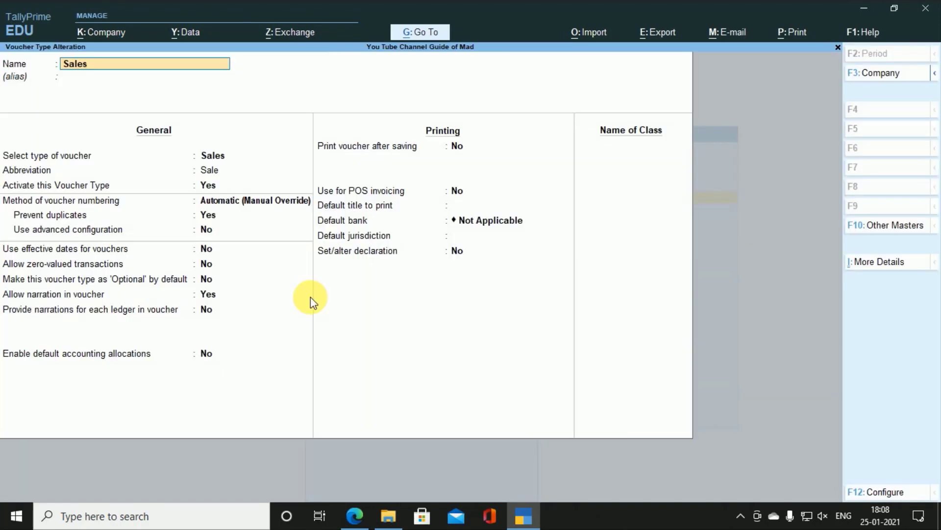
Step: Confirm Default bank shows Not Applicable, quit unchanged, and bring up the ledger list
{"action": "key", "text": "Return"}
{"action": "key", "text": "Return"}
{"action": "key", "text": "Return"}
{"action": "key", "text": "Return"}
{"action": "key", "text": "Return"}
{"action": "key", "text": "Return"}
{"action": "key", "text": "Return"}
{"action": "key", "text": "Return"}
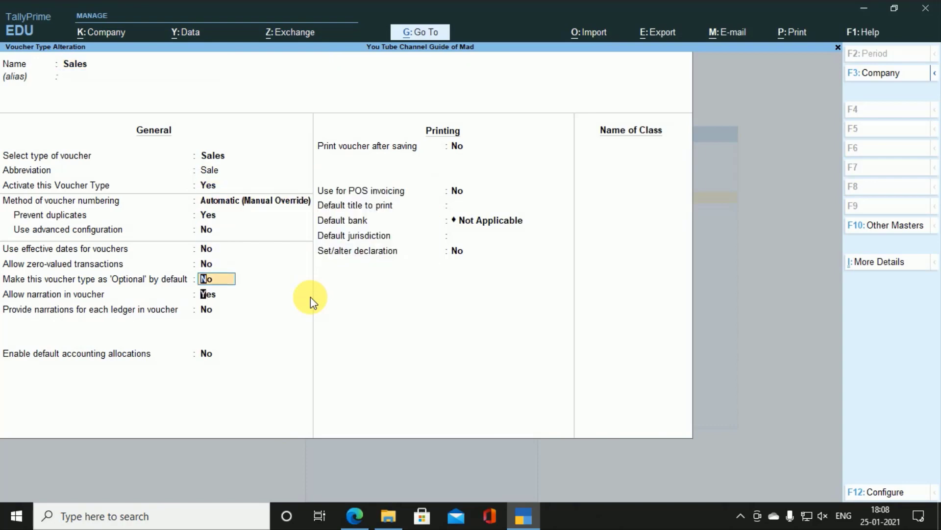
{"action": "key", "text": "Return"}
{"action": "key", "text": "Return"}
{"action": "key", "text": "Return"}
{"action": "key", "text": "Return"}
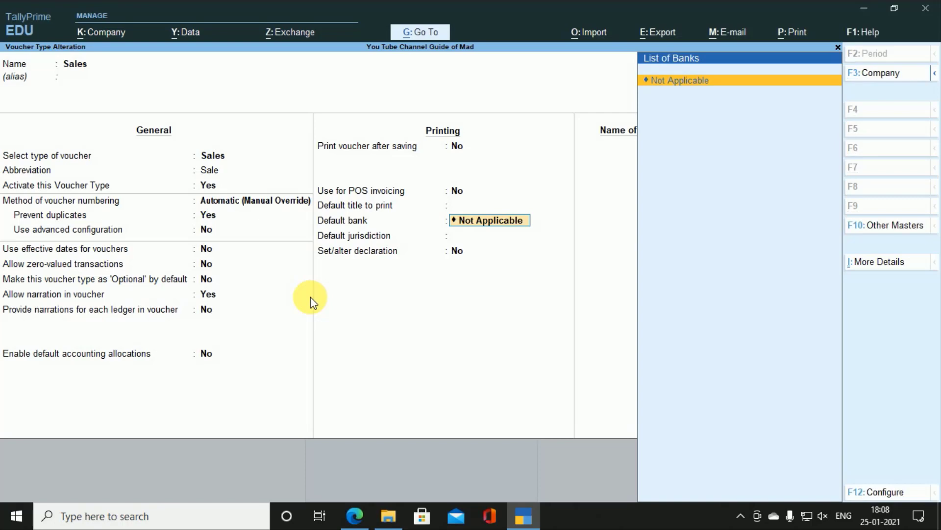
{"action": "key", "text": "Return"}
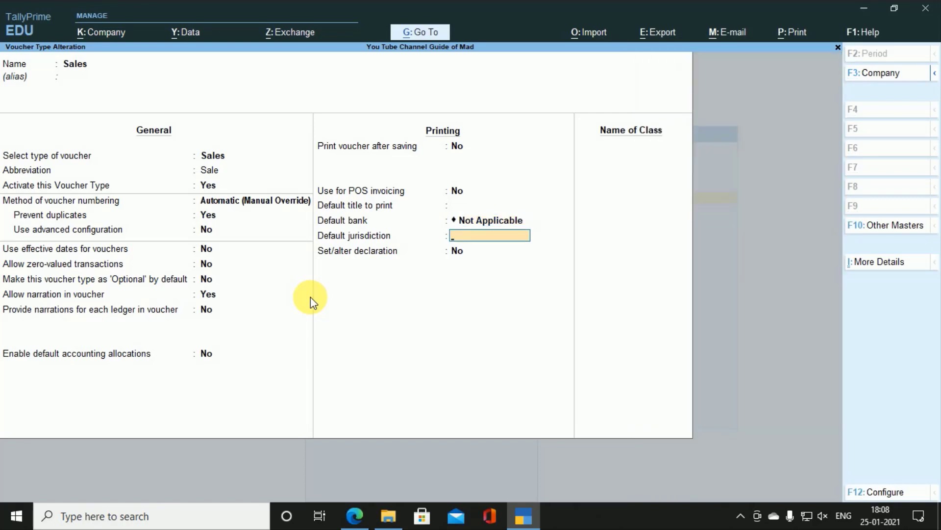
{"action": "key", "text": "BackSpace"}
{"action": "key", "text": "Escape"}
{"action": "key", "text": "Escape"}
{"action": "key", "text": "Return"}
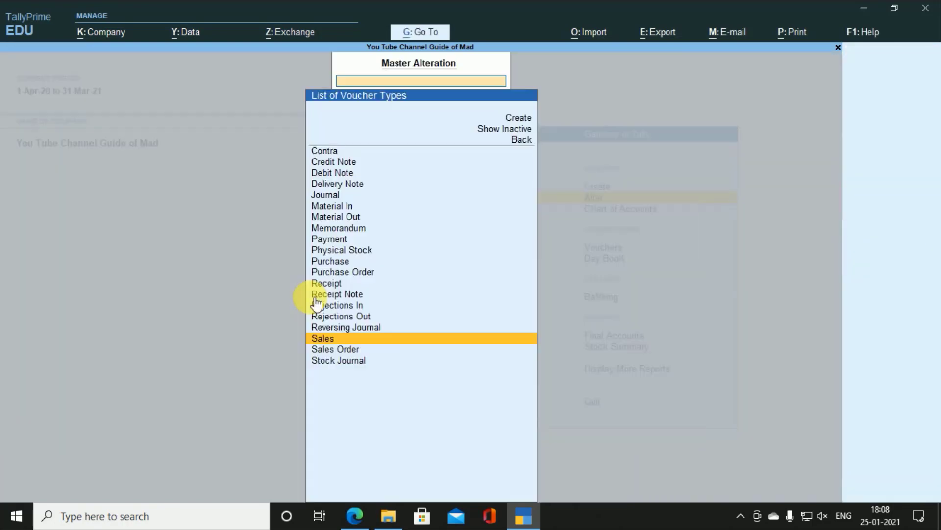
{"action": "key", "text": "Escape"}
{"action": "key", "text": "Up"}
{"action": "key", "text": "Up"}
{"action": "key", "text": "Return"}
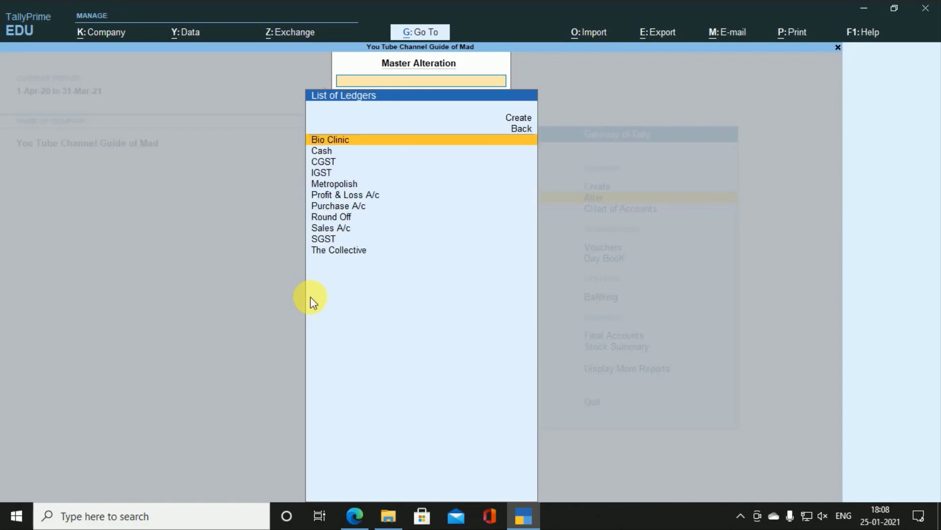
Step: Create a new ledger named SBI under Bank Accounts
{"action": "key", "text": "Up"}
{"action": "key", "text": "Up"}
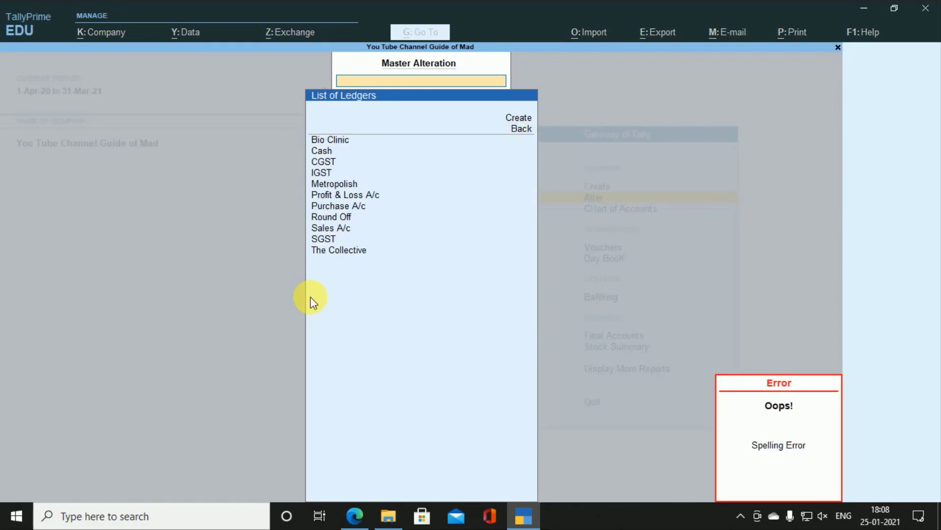
{"action": "key", "text": "Return"}
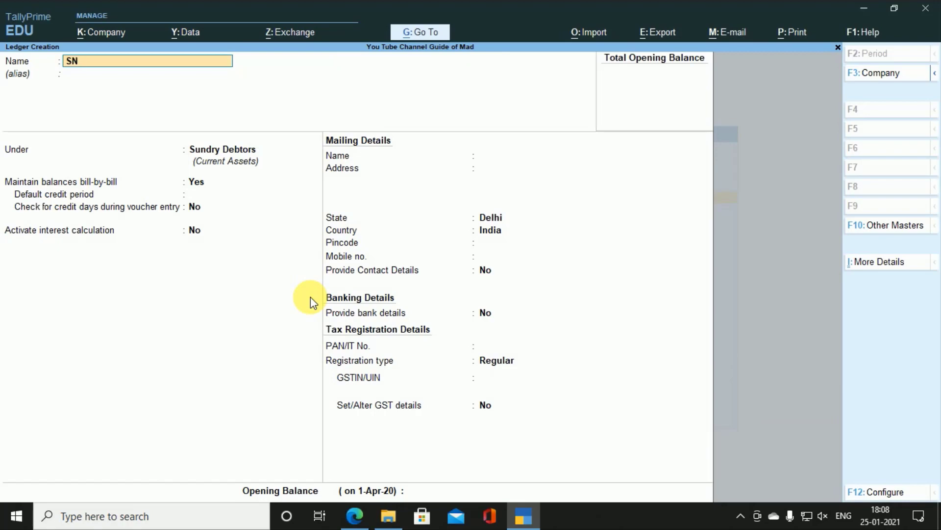
{"action": "key", "text": "Return"}
{"action": "key", "text": "Return"}
{"action": "key", "text": "Return"}
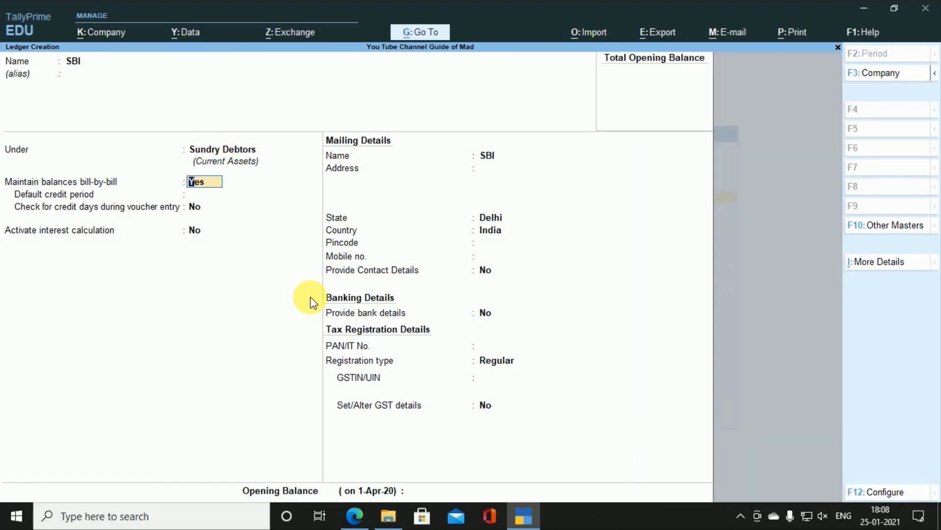
{"action": "key", "text": "BackSpace"}
{"action": "type", "text": "B"}
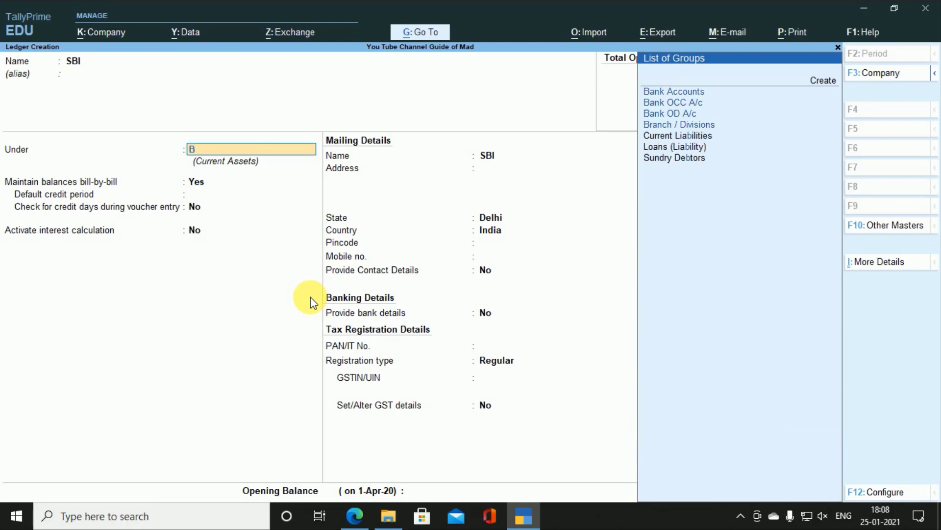
{"action": "key", "text": "Return"}
{"action": "key", "text": "Return"}
{"action": "key", "text": "Return"}
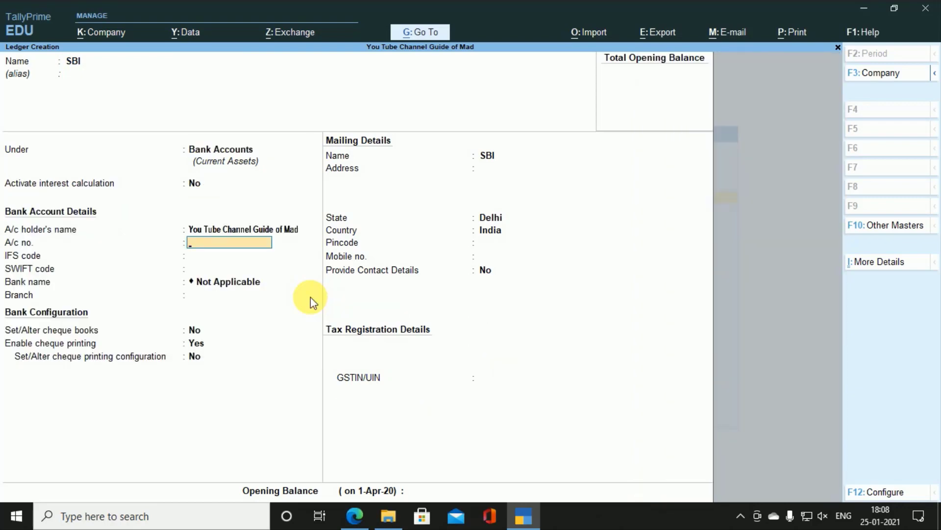
Step: Enter the bank account number, IFS code SBI00624122 and branch DELHI, then save the ledger
{"action": "key", "text": "Return"}
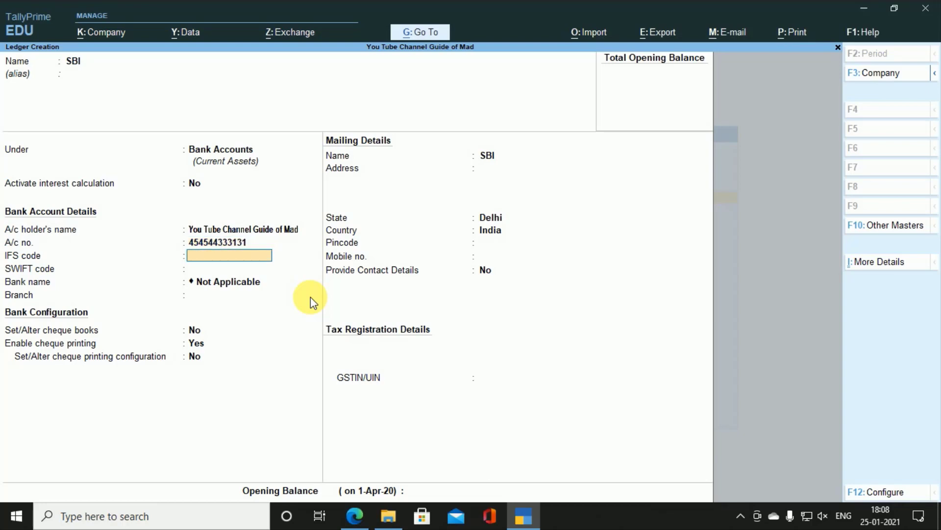
{"action": "type", "text": "SBI00624122"}
{"action": "key", "text": "Return"}
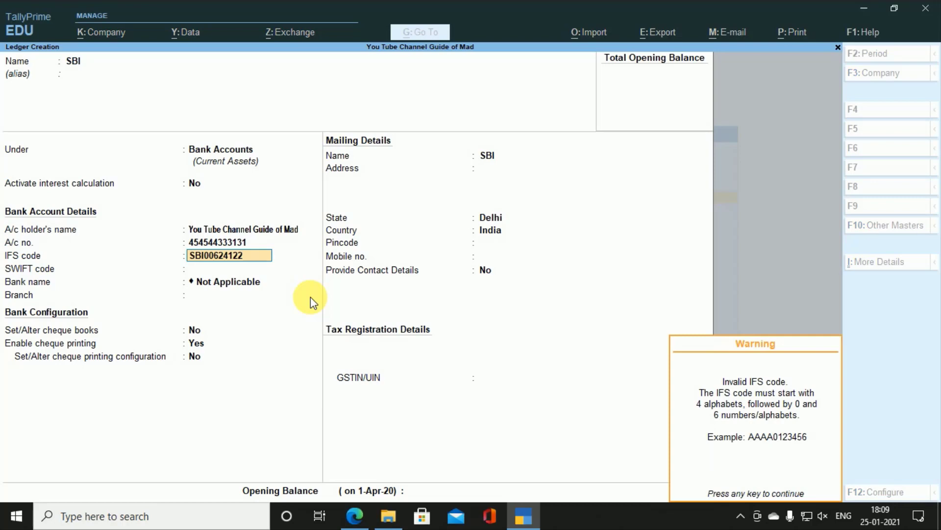
{"action": "key", "text": "Return"}
{"action": "key", "text": "Return"}
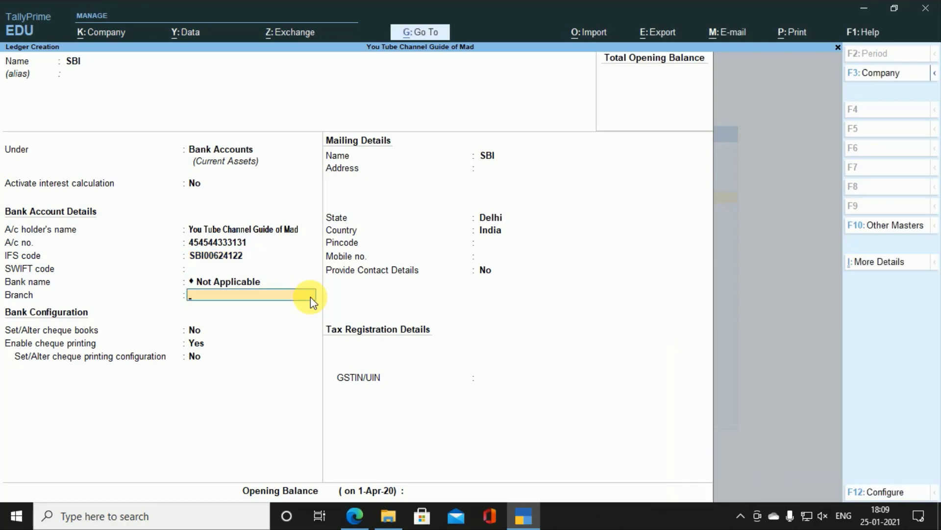
{"action": "type", "text": "DELHI"}
{"action": "key", "text": "Return"}
{"action": "key", "text": "Return"}
{"action": "key", "text": "Return"}
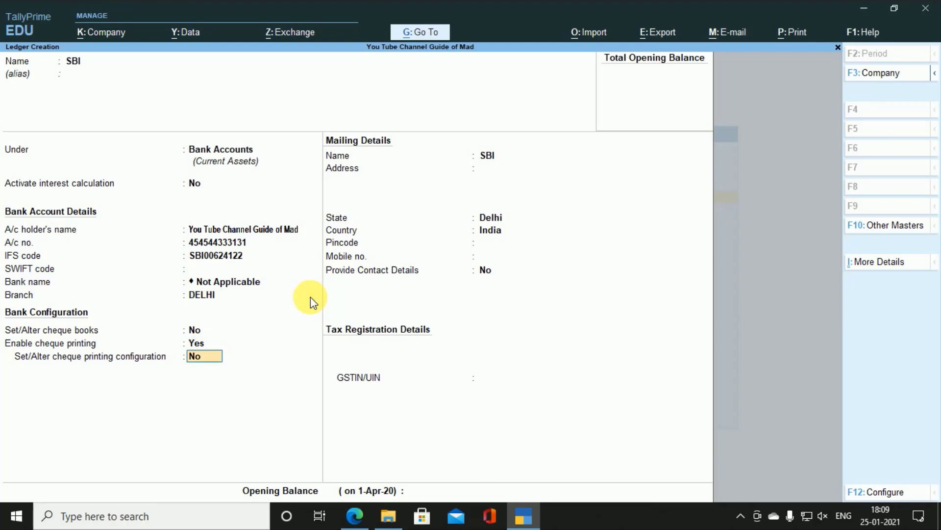
{"action": "key", "text": "Return"}
{"action": "key", "text": "Return"}
{"action": "key", "text": "Return"}
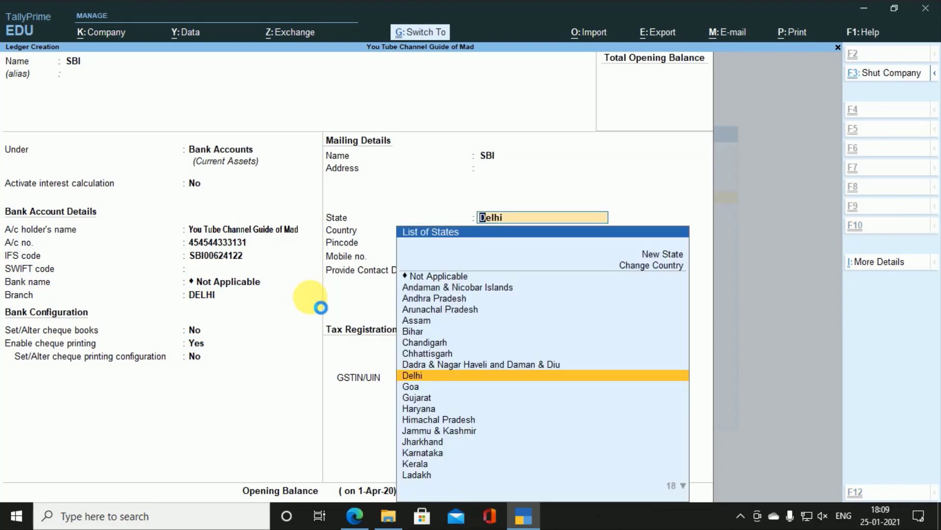
{"action": "key", "text": "ctrl+a"}
{"action": "key", "text": "Escape"}
{"action": "key", "text": "Escape"}
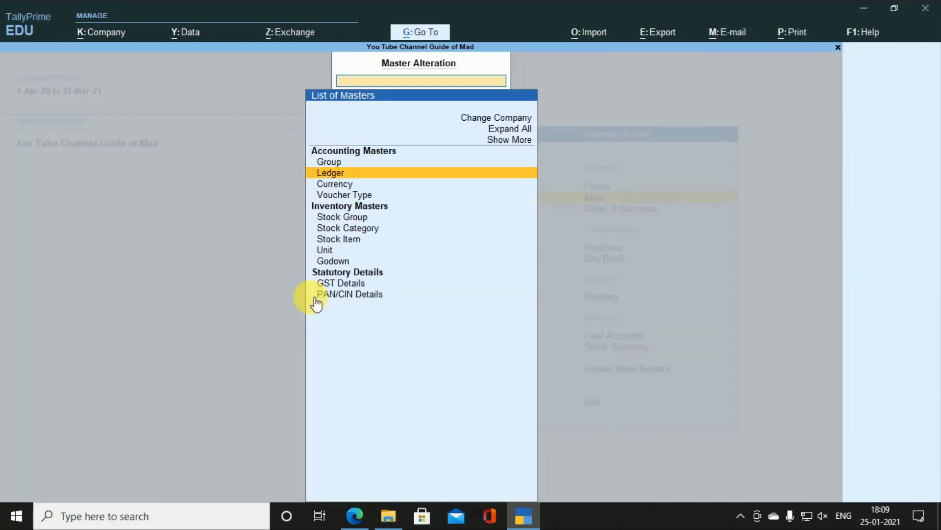
{"action": "key", "text": "Escape"}
Step: Open the Sales voucher type for alteration again
{"action": "key", "text": "Down"}
{"action": "key", "text": "Up"}
{"action": "key", "text": "Return"}
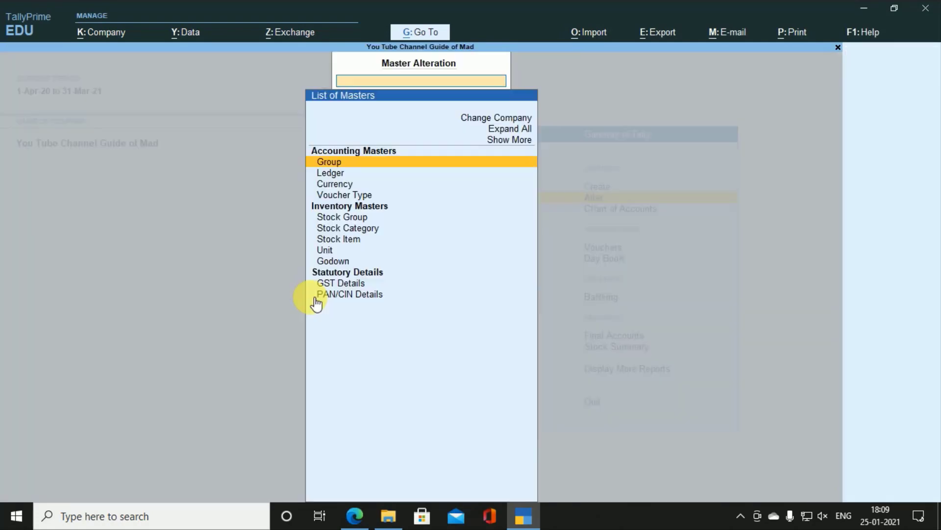
{"action": "key", "text": "Down"}
{"action": "key", "text": "Down"}
{"action": "key", "text": "Down"}
{"action": "key", "text": "Down"}
{"action": "key", "text": "Up"}
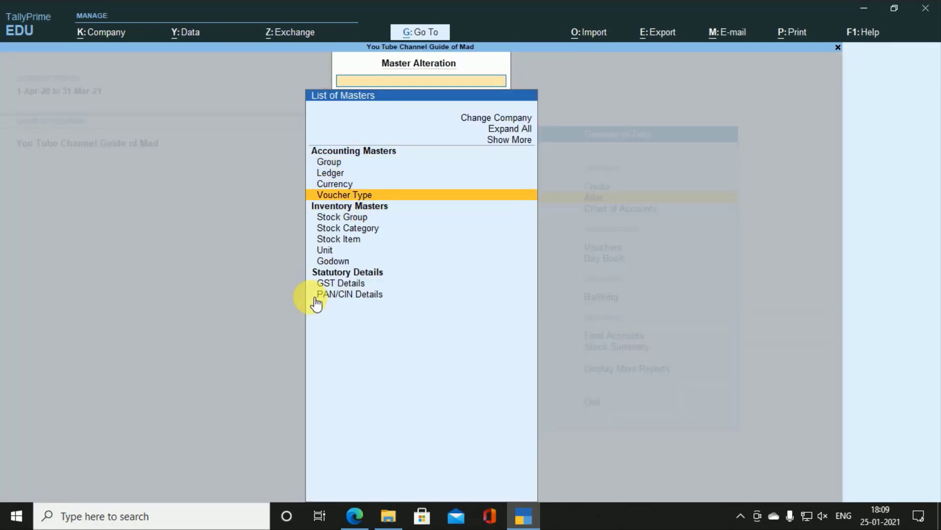
{"action": "key", "text": "Return"}
{"action": "key", "text": "Down"}
{"action": "key", "text": "Down"}
{"action": "key", "text": "Down"}
{"action": "key", "text": "Down"}
{"action": "key", "text": "Down"}
{"action": "key", "text": "Down"}
{"action": "key", "text": "Down"}
{"action": "key", "text": "Down"}
{"action": "key", "text": "Down"}
{"action": "key", "text": "Down"}
{"action": "key", "text": "Down"}
{"action": "key", "text": "Down"}
{"action": "key", "text": "Down"}
{"action": "key", "text": "Down"}
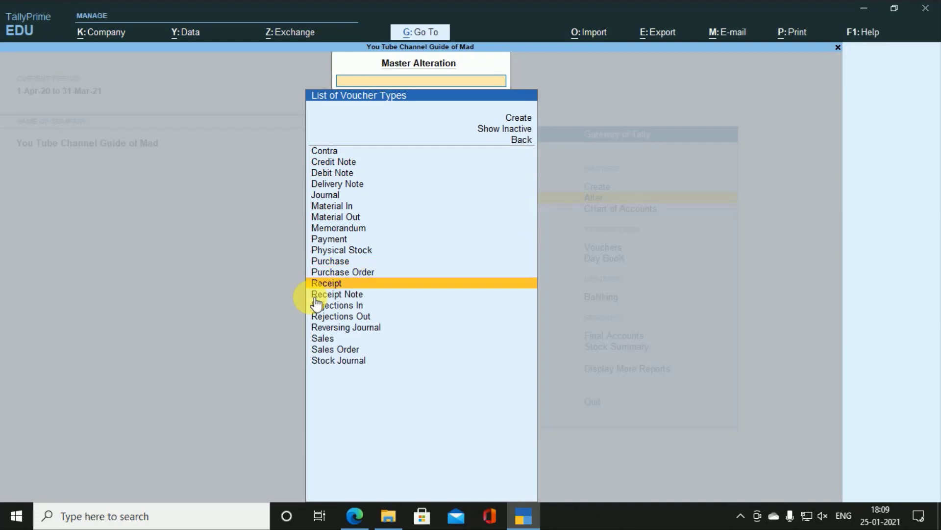
{"action": "key", "text": "Down"}
{"action": "key", "text": "Down"}
{"action": "key", "text": "Down"}
{"action": "key", "text": "Return"}
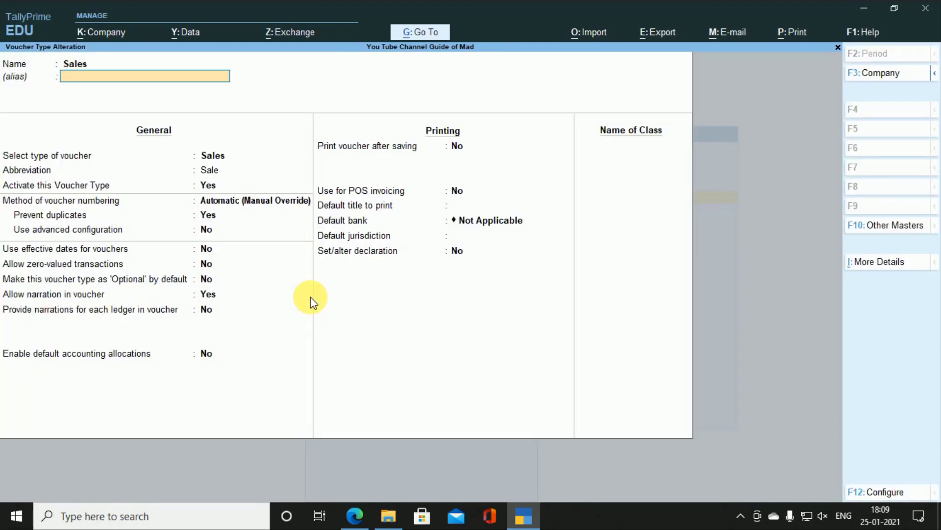
Step: Set SBI as the Sales default bank, save the voucher type, and start a new Sales voucher
{"action": "key", "text": "Return"}
{"action": "key", "text": "Return"}
{"action": "key", "text": "Return"}
{"action": "key", "text": "Return"}
{"action": "key", "text": "Return"}
{"action": "key", "text": "Return"}
{"action": "key", "text": "Return"}
{"action": "key", "text": "Return"}
{"action": "key", "text": "Return"}
{"action": "key", "text": "Return"}
{"action": "key", "text": "Return"}
{"action": "key", "text": "Return"}
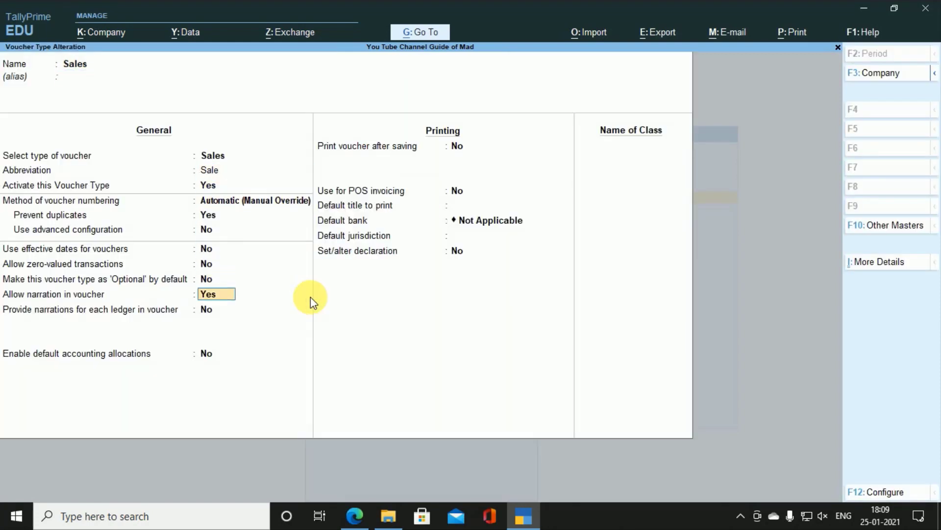
{"action": "key", "text": "Return"}
{"action": "key", "text": "Return"}
{"action": "key", "text": "Return"}
{"action": "key", "text": "Down"}
{"action": "key", "text": "Return"}
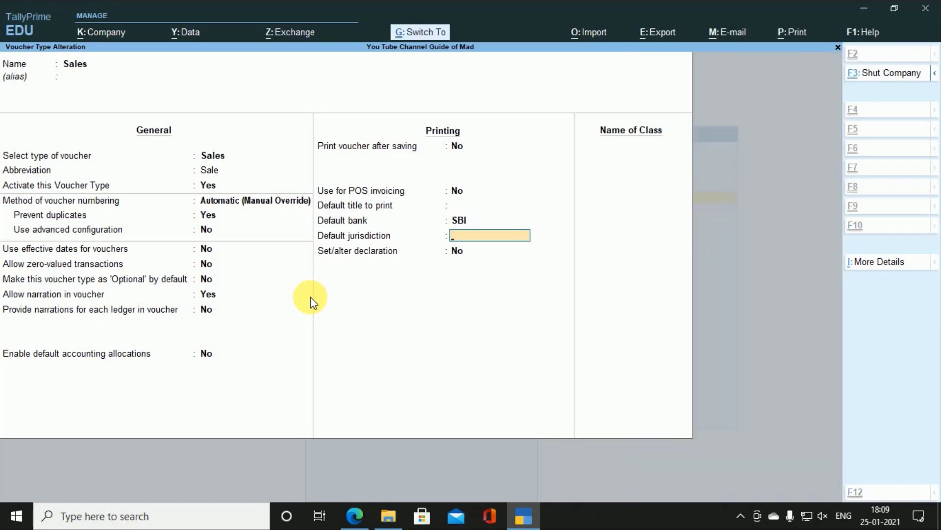
{"action": "key", "text": "ctrl+a"}
{"action": "key", "text": "Escape"}
{"action": "key", "text": "Escape"}
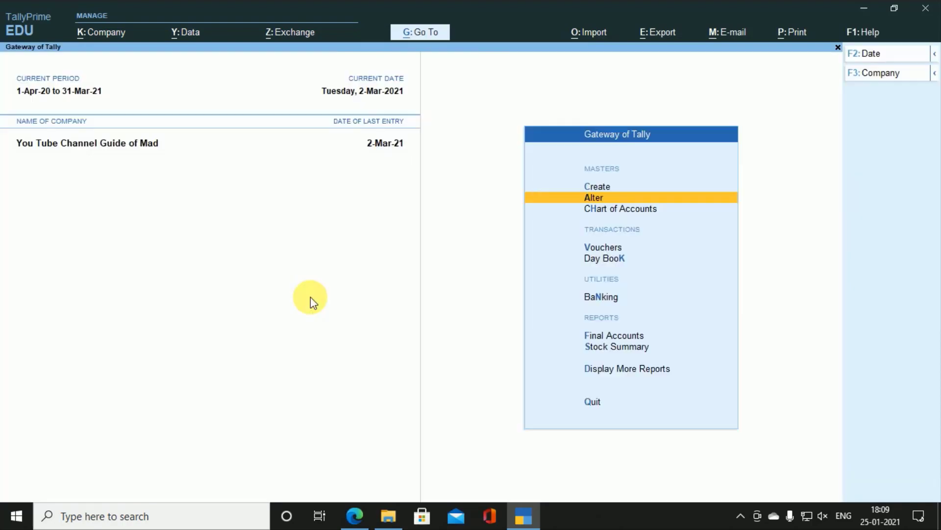
{"action": "key", "text": "Down"}
{"action": "key", "text": "Down"}
{"action": "key", "text": "Down"}
{"action": "key", "text": "Up"}
{"action": "key", "text": "Return"}
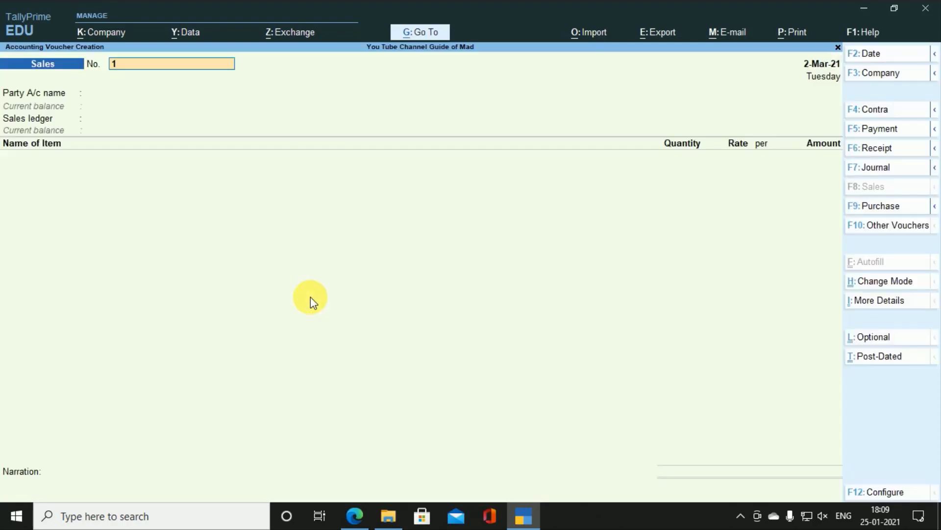
Step: Bring up Bio Clinic's invoice INV1691819 and preview it from the print options
{"action": "key", "text": "Page_Up"}
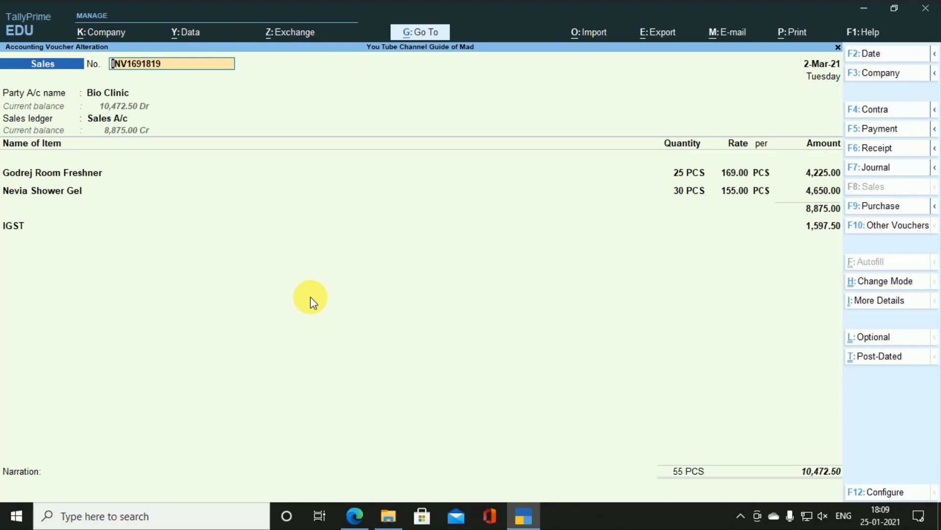
{"action": "key", "text": "ctrl+p"}
{"action": "key", "text": "i"}
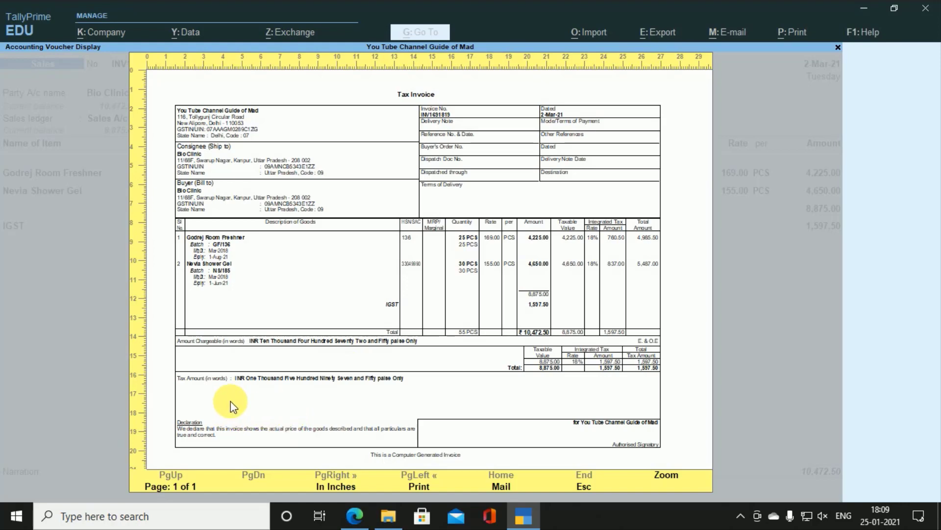
{"action": "key", "text": "Escape"}
Step: In print configuration, set Show Bank details, A/c Holder's Name and SWIFT Code to Yes
{"action": "key", "text": "Left"}
{"action": "key", "text": "Left"}
{"action": "key", "text": "Return"}
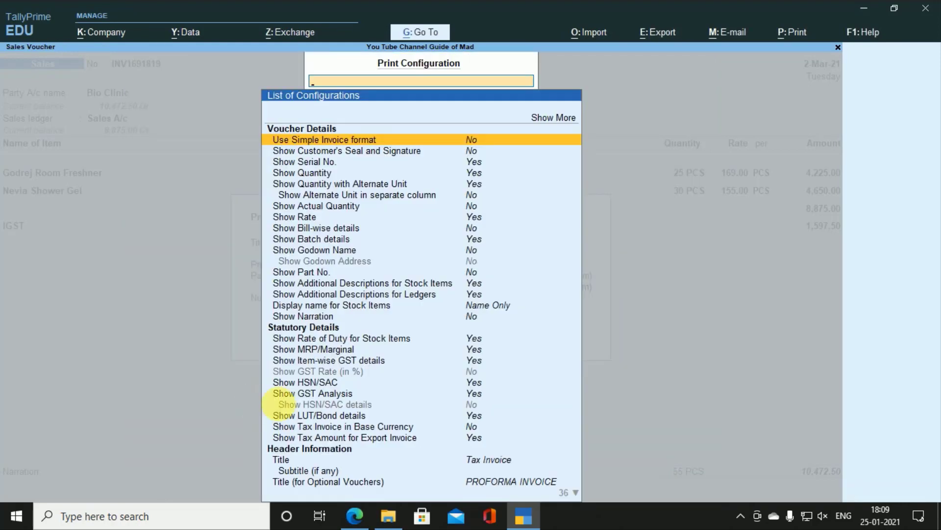
{"action": "key", "text": "Down"}
{"action": "key", "text": "Down"}
{"action": "key", "text": "Down"}
{"action": "key", "text": "Down"}
{"action": "key", "text": "Down"}
{"action": "key", "text": "Down"}
{"action": "key", "text": "Down"}
{"action": "key", "text": "Down"}
{"action": "key", "text": "Down"}
{"action": "key", "text": "Down"}
{"action": "key", "text": "Down"}
{"action": "key", "text": "Down"}
{"action": "key", "text": "Down"}
{"action": "key", "text": "Down"}
{"action": "key", "text": "Down"}
{"action": "key", "text": "Down"}
{"action": "key", "text": "Down"}
{"action": "key", "text": "Down"}
{"action": "key", "text": "Down"}
{"action": "key", "text": "Down"}
{"action": "key", "text": "Down"}
{"action": "key", "text": "Down"}
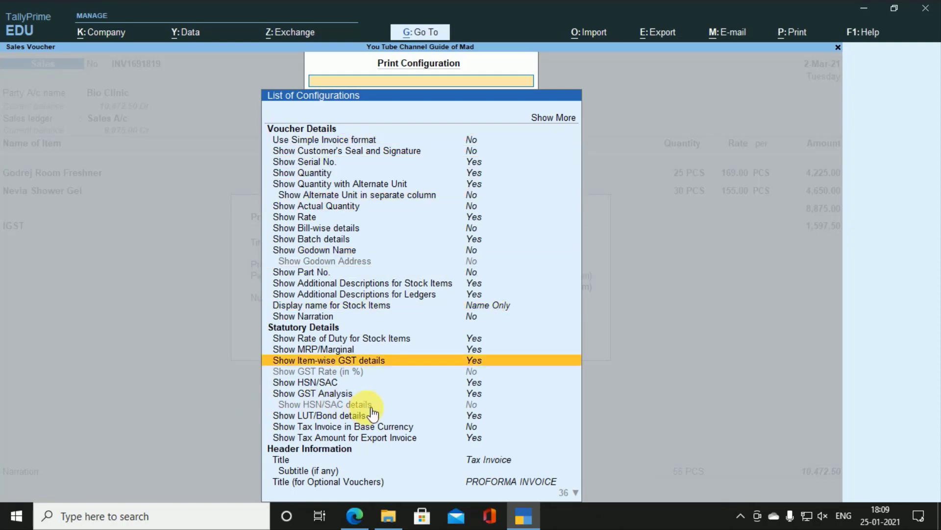
{"action": "type", "text": "B"}
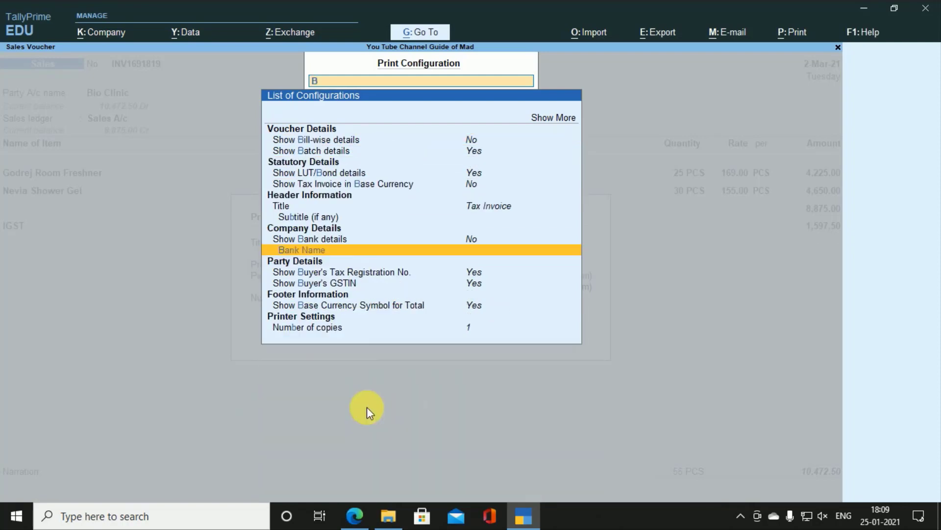
{"action": "key", "text": "Up"}
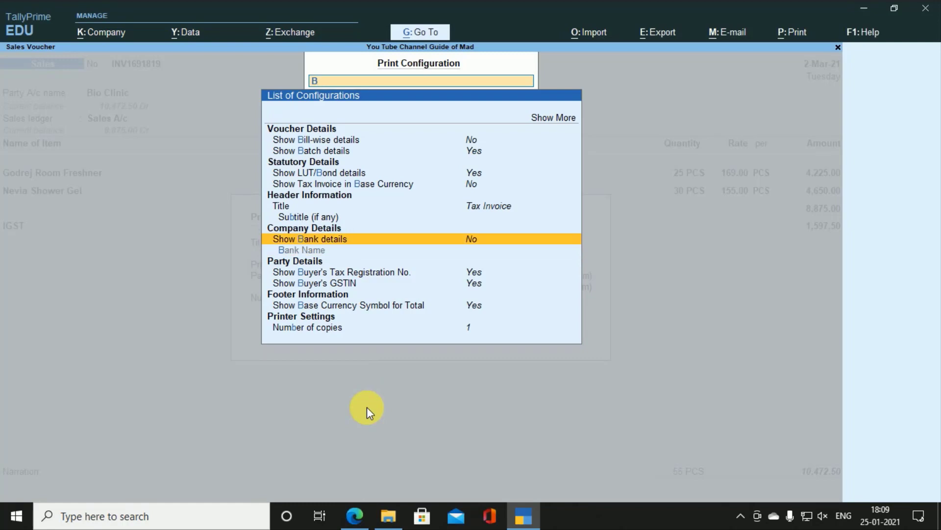
{"action": "key", "text": "Return"}
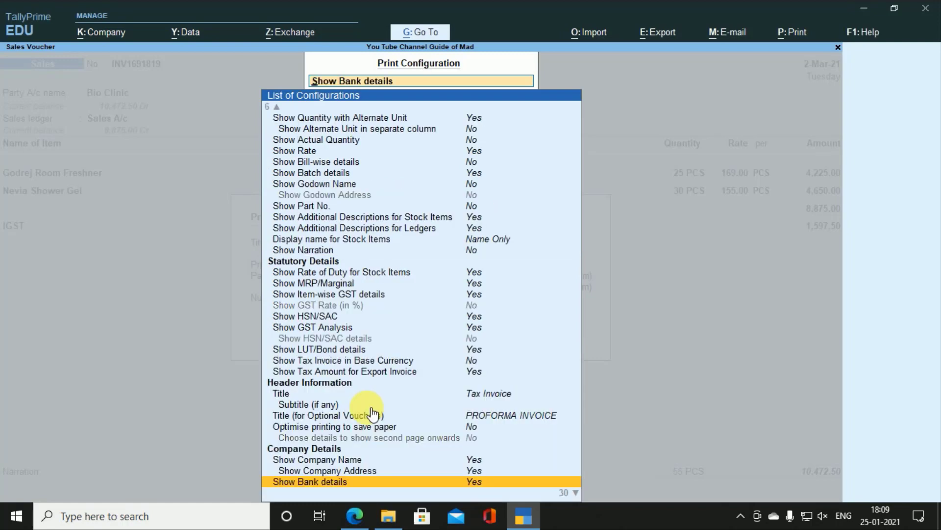
{"action": "key", "text": "Down"}
{"action": "key", "text": "Down"}
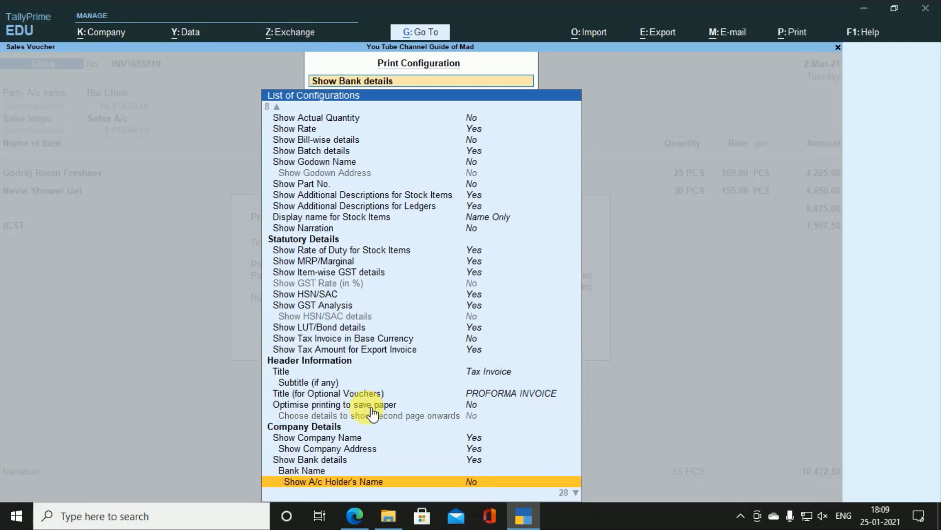
{"action": "key", "text": "Down"}
{"action": "key", "text": "Down"}
{"action": "key", "text": "Up"}
{"action": "key", "text": "Up"}
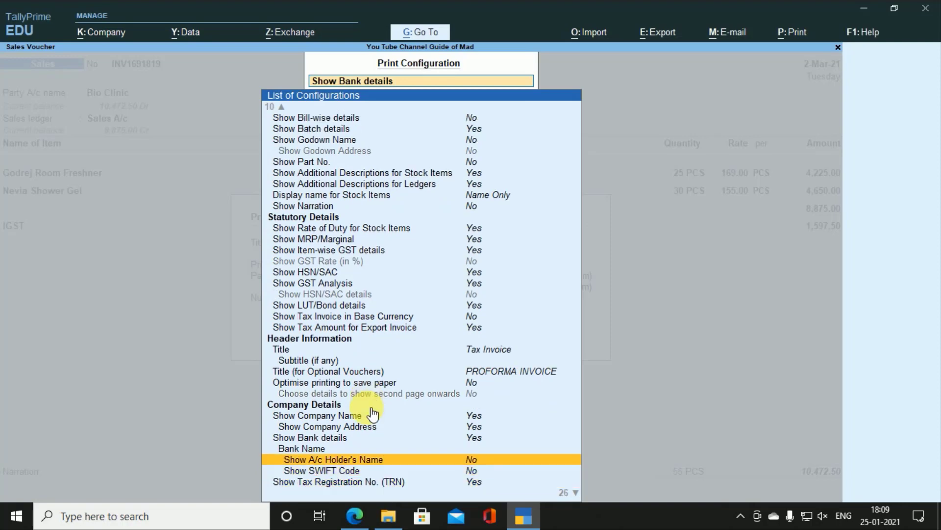
{"action": "key", "text": "Return"}
{"action": "key", "text": "Down"}
{"action": "key", "text": "Down"}
{"action": "key", "text": "Down"}
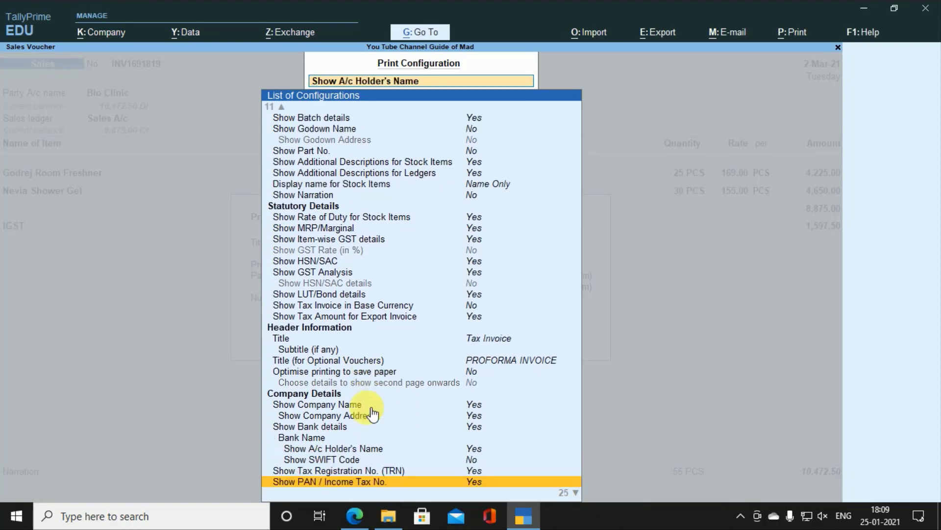
{"action": "key", "text": "Up"}
{"action": "key", "text": "Up"}
{"action": "key", "text": "Return"}
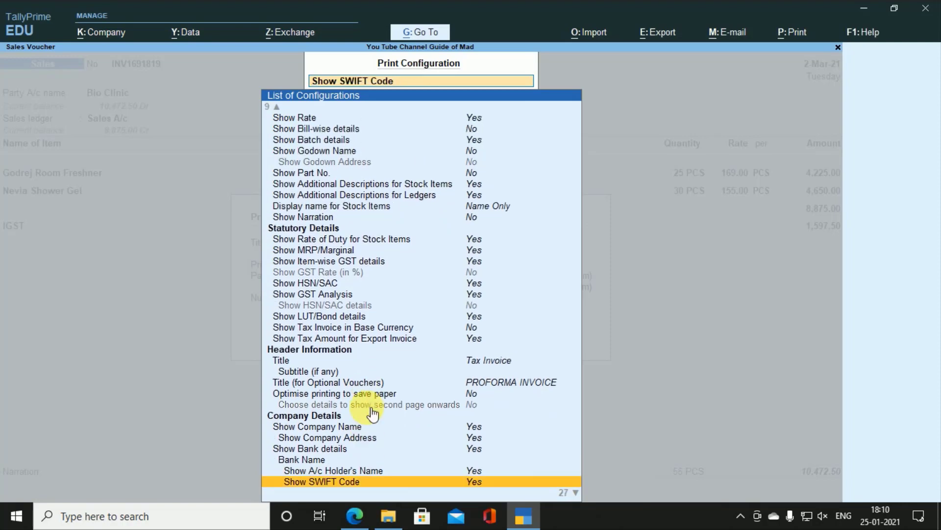
Step: Choose SBI as the bank name printed on the invoice
{"action": "key", "text": "Up"}
{"action": "key", "text": "Up"}
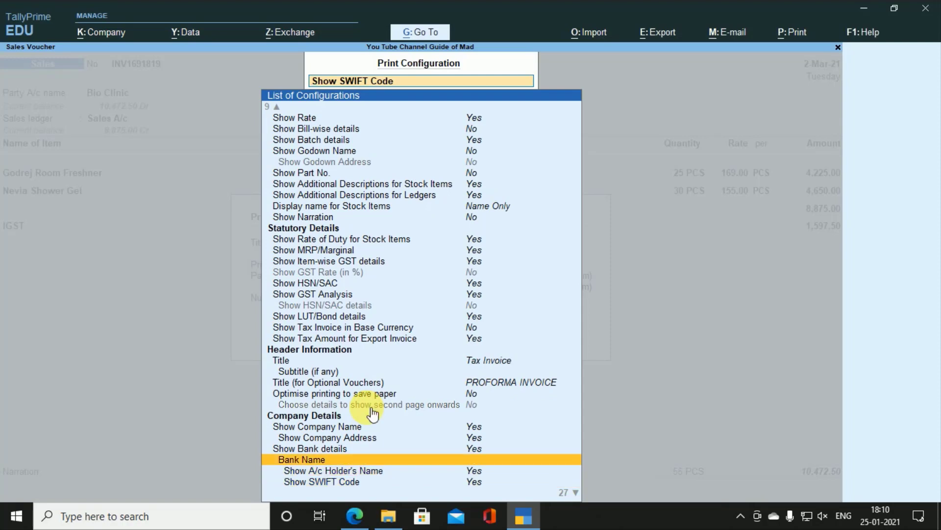
{"action": "key", "text": "Return"}
{"action": "key", "text": "Down"}
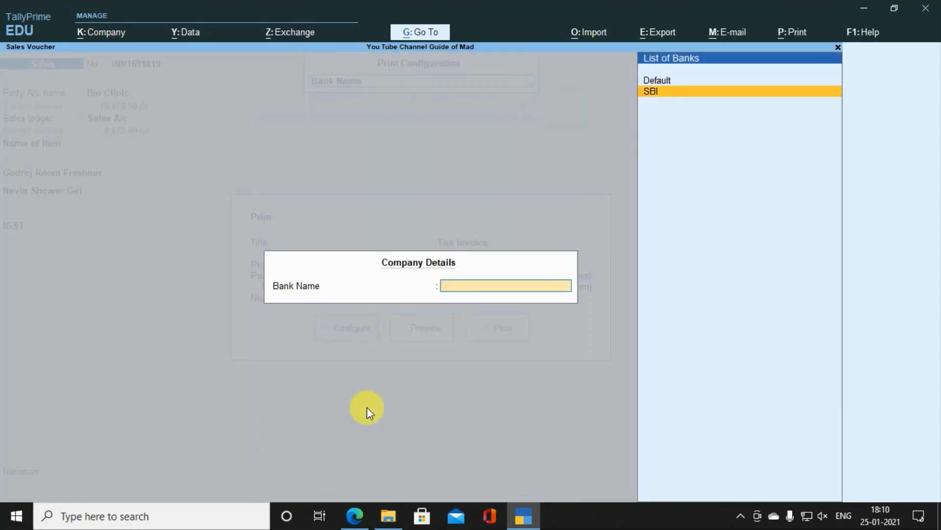
{"action": "key", "text": "Return"}
{"action": "key", "text": "Escape"}
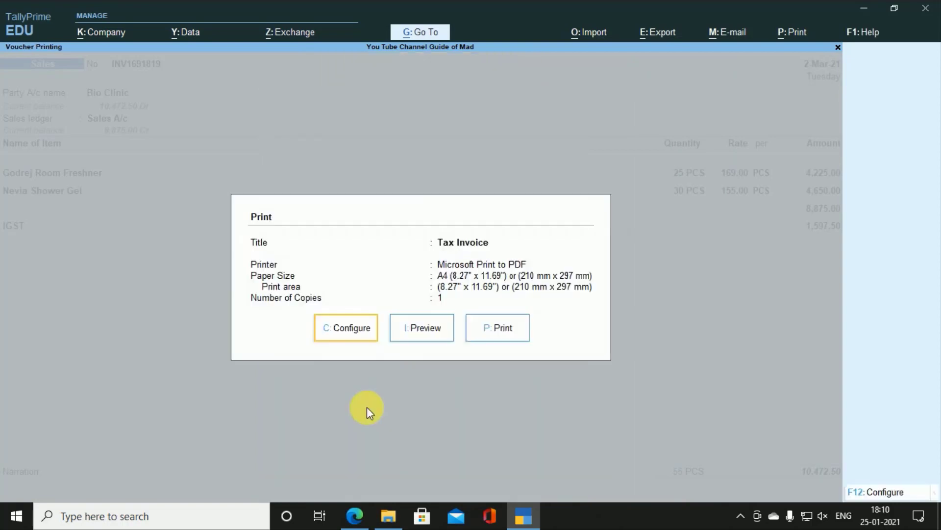
{"action": "key", "text": "Right"}
Step: Preview the Tax Invoice enlarged and scroll to the Company's Bank Details block
{"action": "key", "text": "Return"}
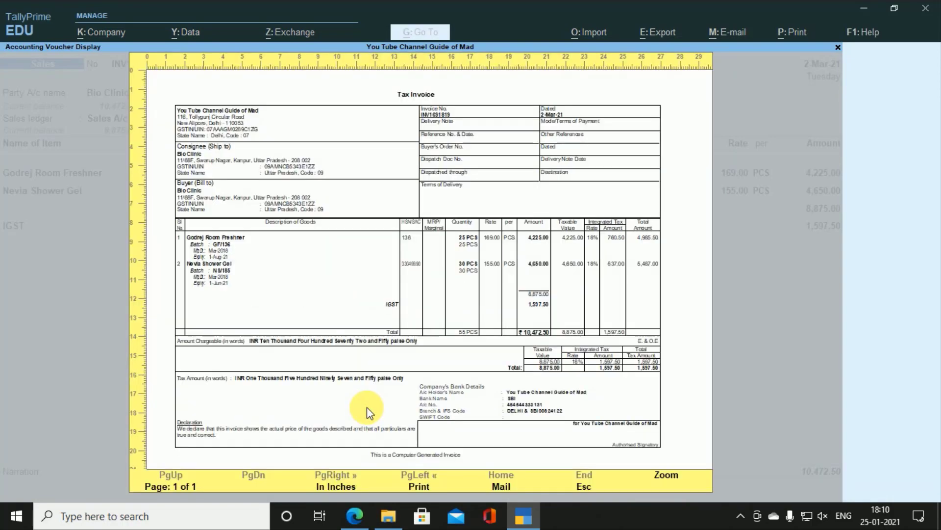
{"action": "left_click", "coordinate": [368, 412]}
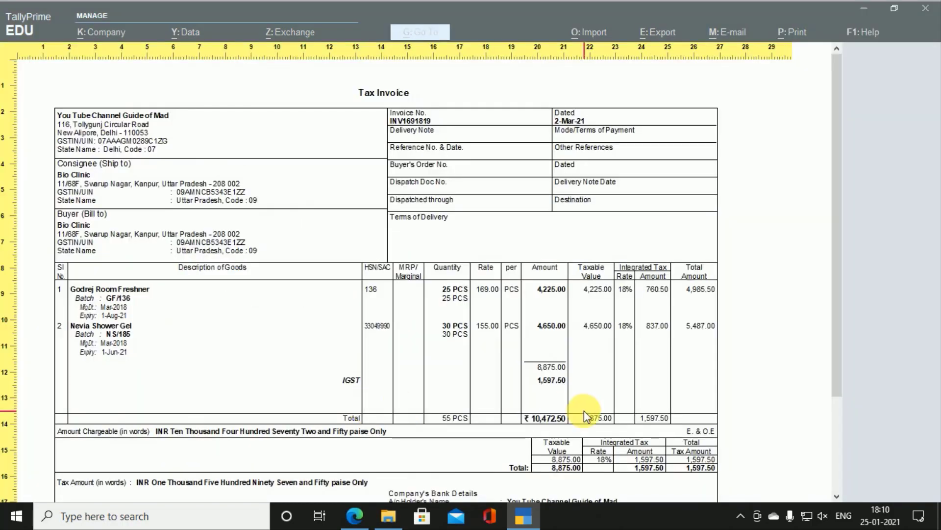
{"action": "scroll", "coordinate": [586, 409], "scroll_direction": "down", "scroll_amount": 2}
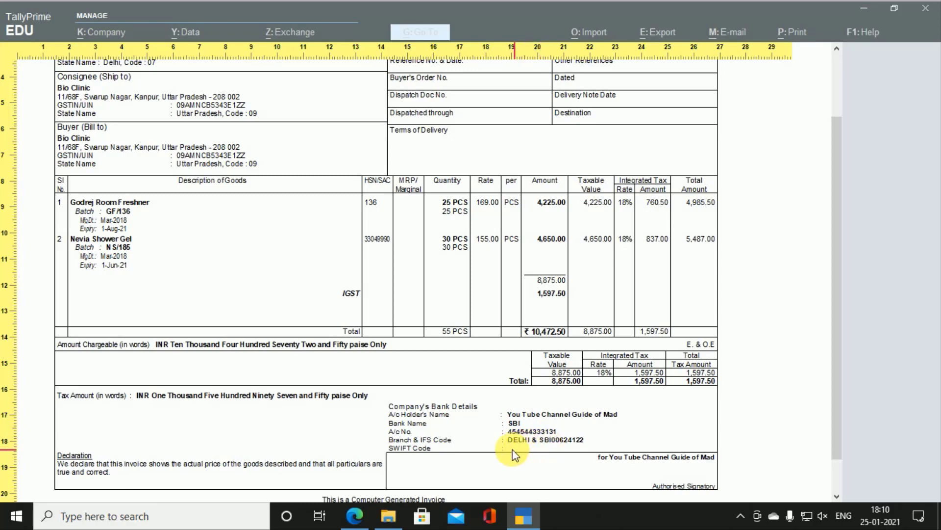
{"action": "scroll", "coordinate": [558, 438], "scroll_direction": "up", "scroll_amount": 4}
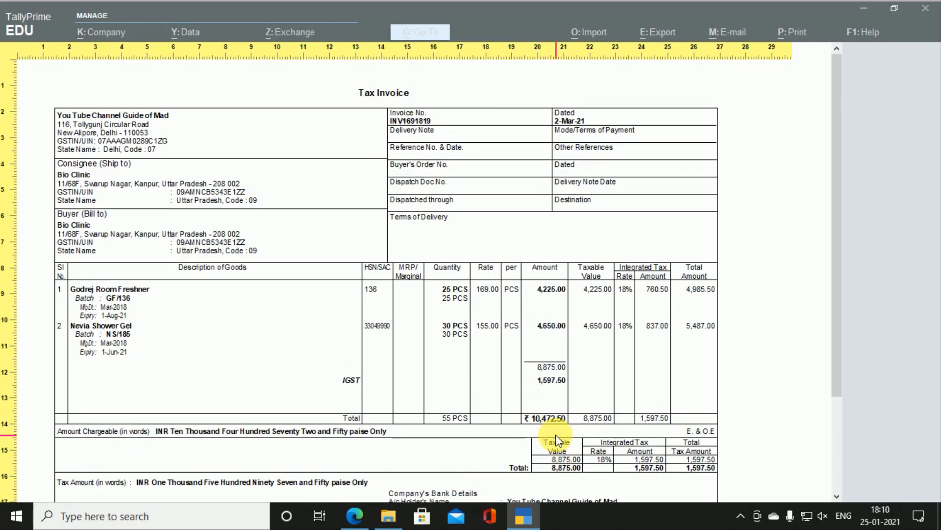
Step: Close the preview and quit altering INV1691819 without changes
{"action": "key", "text": "Escape"}
{"action": "key", "text": "Escape"}
{"action": "key", "text": "Escape"}
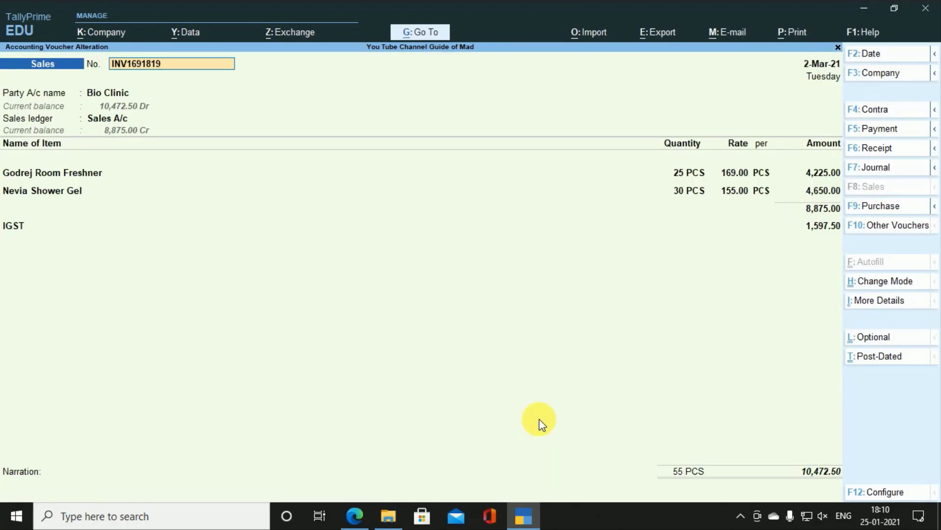
{"action": "key", "text": "BackSpace"}
{"action": "key", "text": "Escape"}
{"action": "key", "text": "Return"}
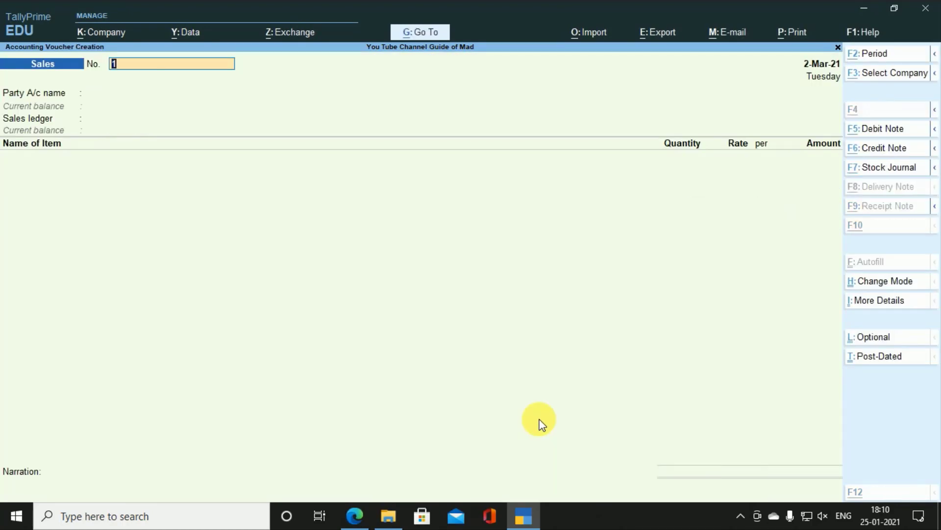
{"action": "key", "text": "alt+Tab"}
{"action": "scroll", "coordinate": [545, 425], "scroll_direction": "down", "scroll_amount": 10}
{"action": "scroll", "coordinate": [546, 425], "scroll_direction": "down", "scroll_amount": 5}
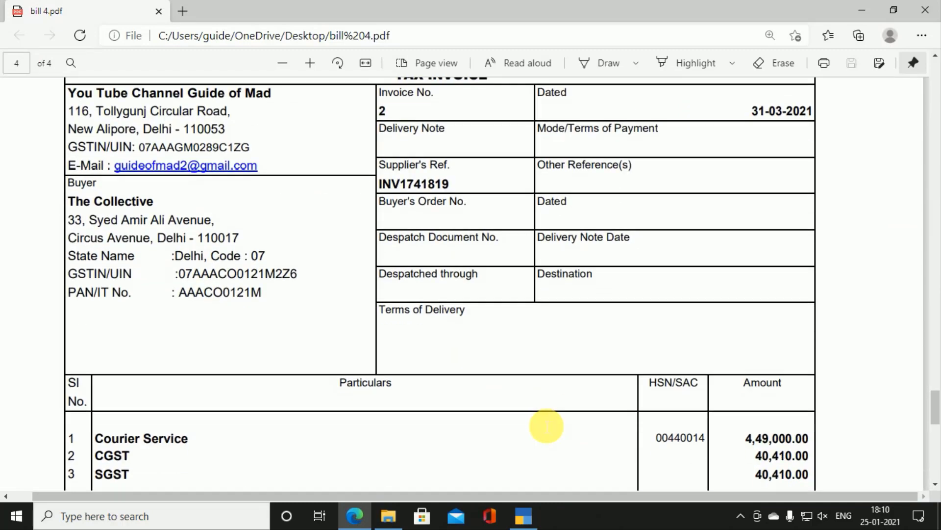
{"action": "scroll", "coordinate": [547, 426], "scroll_direction": "down", "scroll_amount": 2}
{"action": "scroll", "coordinate": [546, 426], "scroll_direction": "up", "scroll_amount": 15}
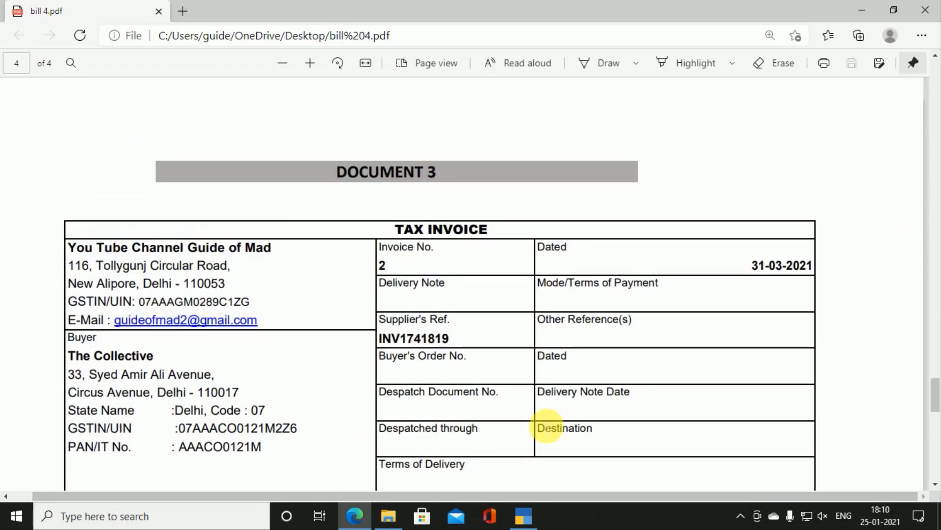
{"action": "scroll", "coordinate": [547, 425], "scroll_direction": "down", "scroll_amount": 2}
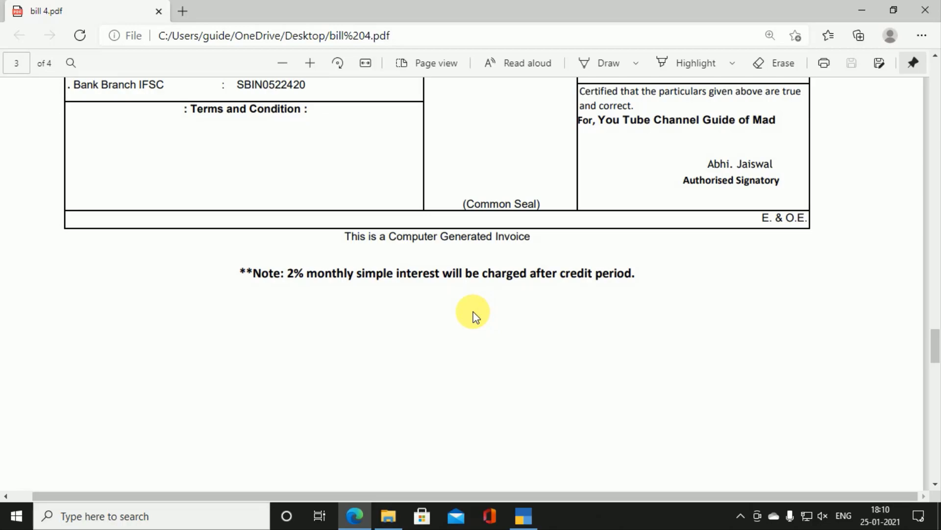
{"action": "scroll", "coordinate": [473, 314], "scroll_direction": "down", "scroll_amount": 15}
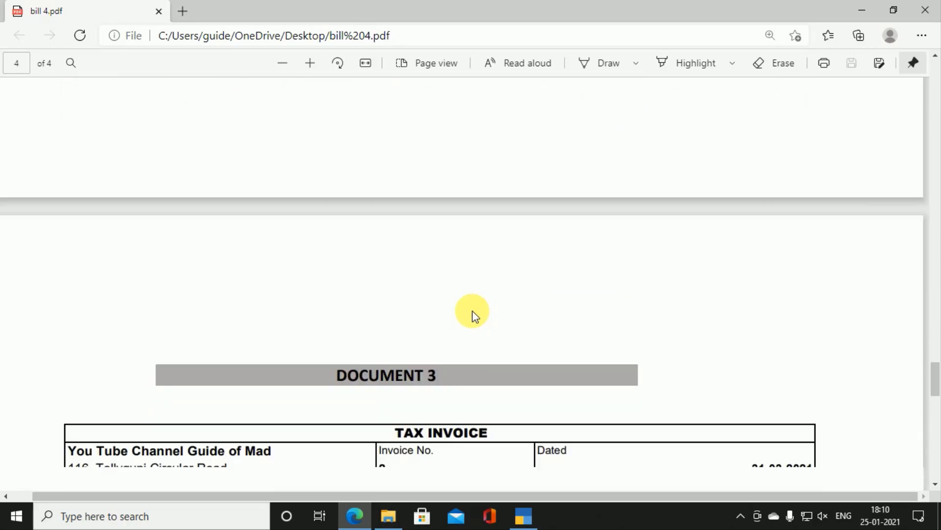
{"action": "scroll", "coordinate": [472, 311], "scroll_direction": "up", "scroll_amount": 1}
{"action": "scroll", "coordinate": [472, 310], "scroll_direction": "down", "scroll_amount": 2}
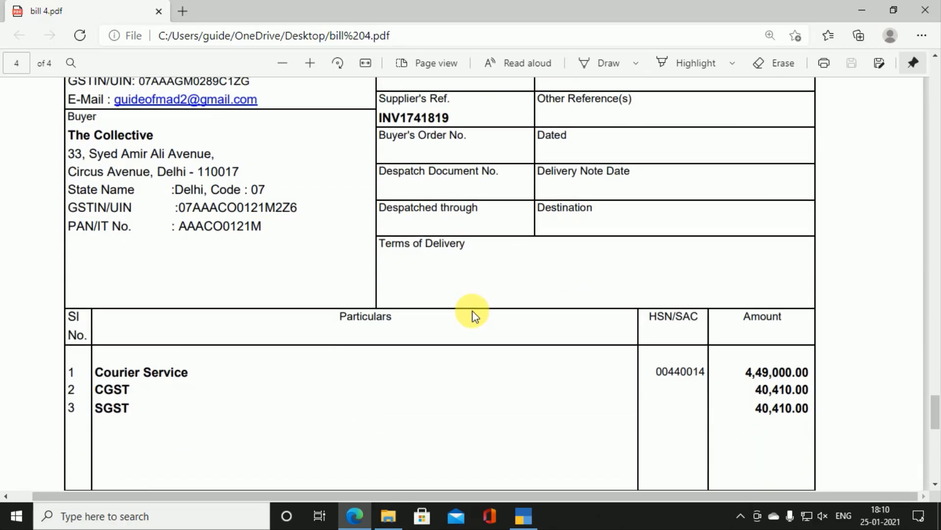
{"action": "scroll", "coordinate": [472, 310], "scroll_direction": "up", "scroll_amount": 2}
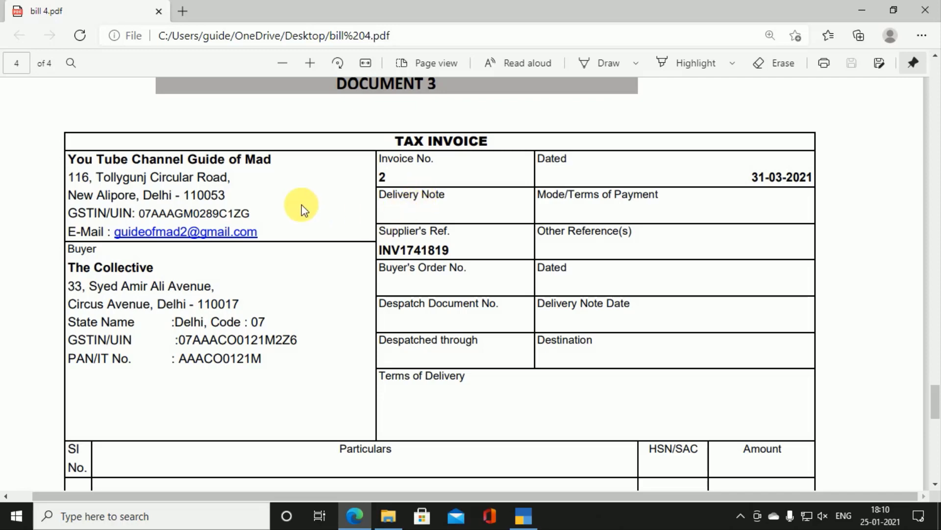
{"action": "scroll", "coordinate": [365, 197], "scroll_direction": "down", "scroll_amount": 1}
{"action": "scroll", "coordinate": [397, 314], "scroll_direction": "down", "scroll_amount": 3}
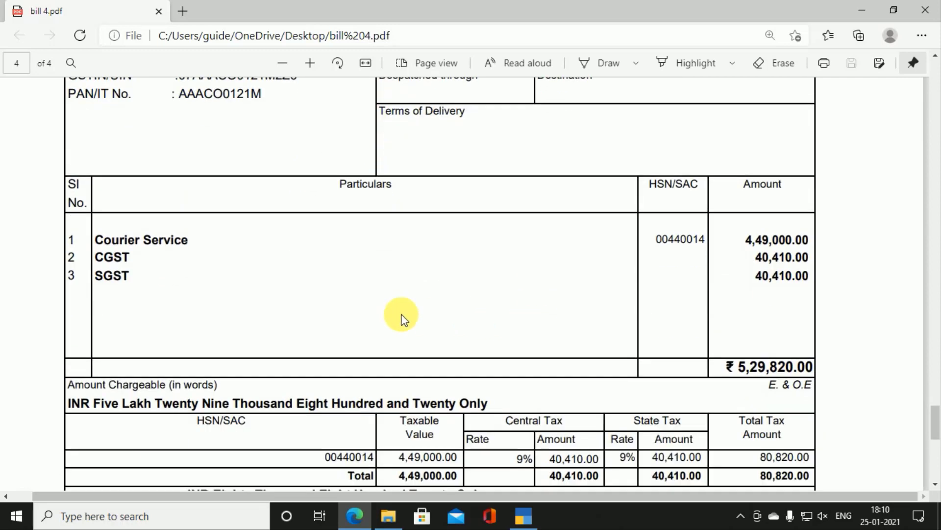
{"action": "key", "text": "alt+Tab"}
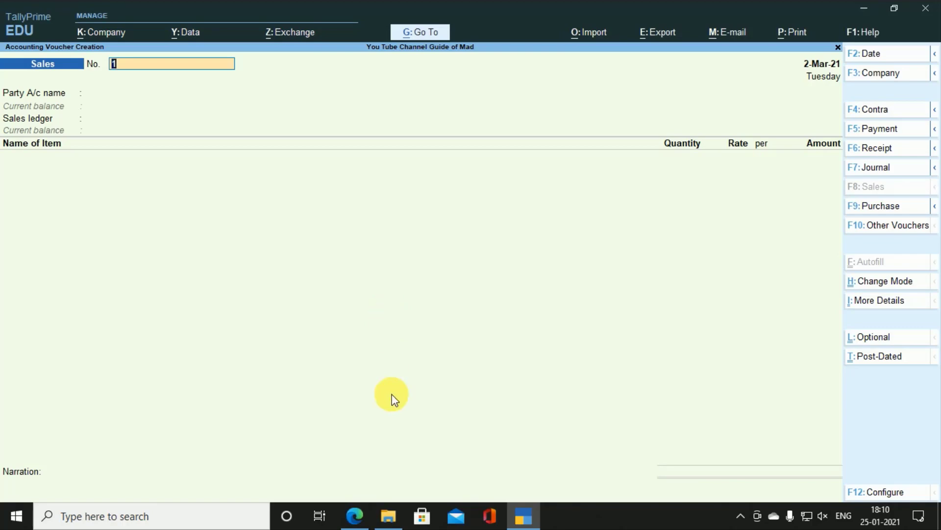
Step: Switch the Sales voucher to Accounting Invoice mode
{"action": "key", "text": "ctrl"}
{"action": "key", "text": "ctrl+h"}
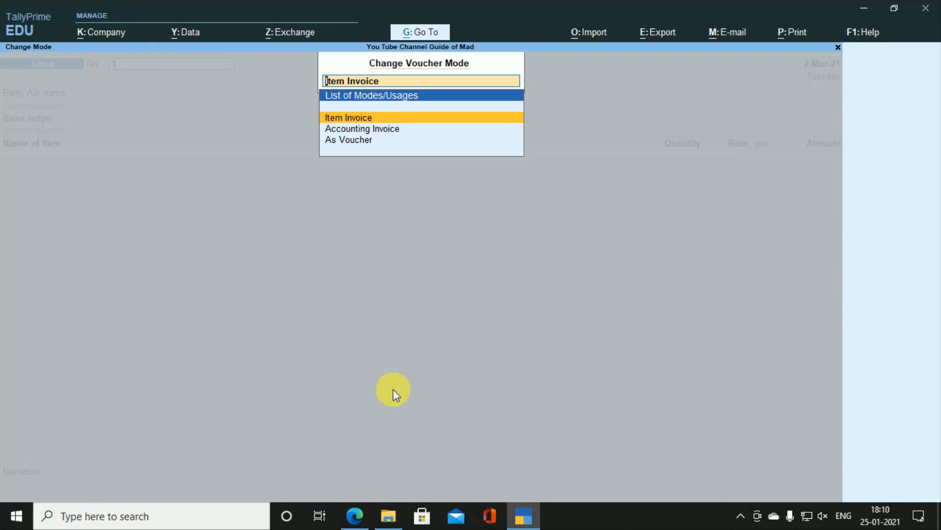
{"action": "key", "text": "Down"}
{"action": "key", "text": "Return"}
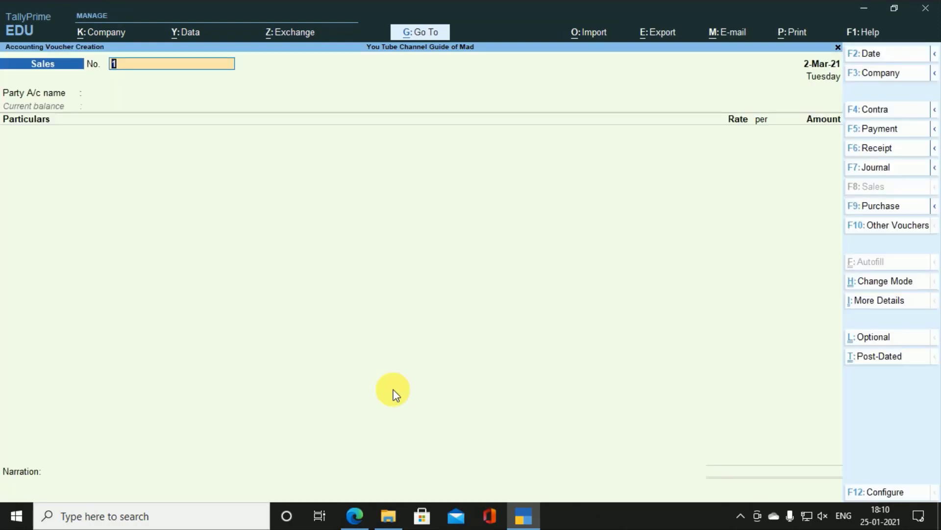
Step: Check the bill's date and set the voucher date to 31-Mar-21
{"action": "key", "text": "alt+Tab"}
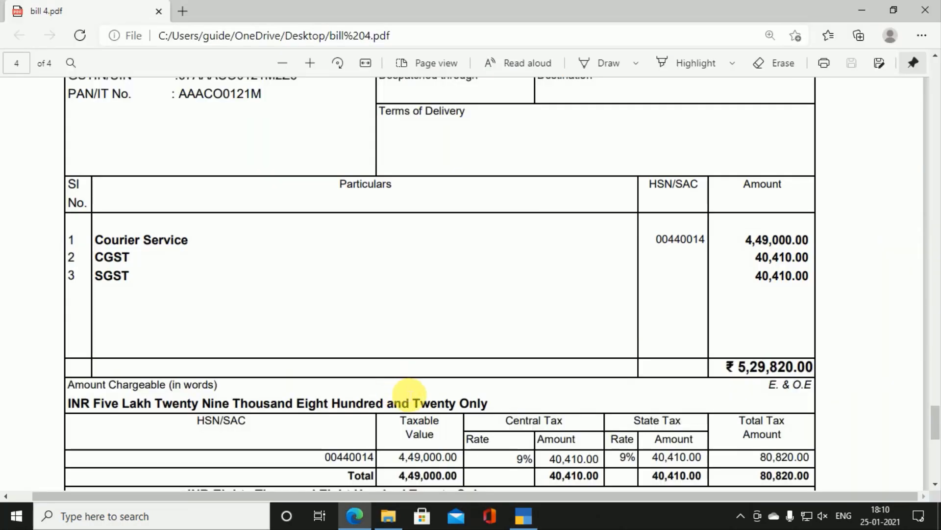
{"action": "scroll", "coordinate": [402, 393], "scroll_direction": "up", "scroll_amount": 5}
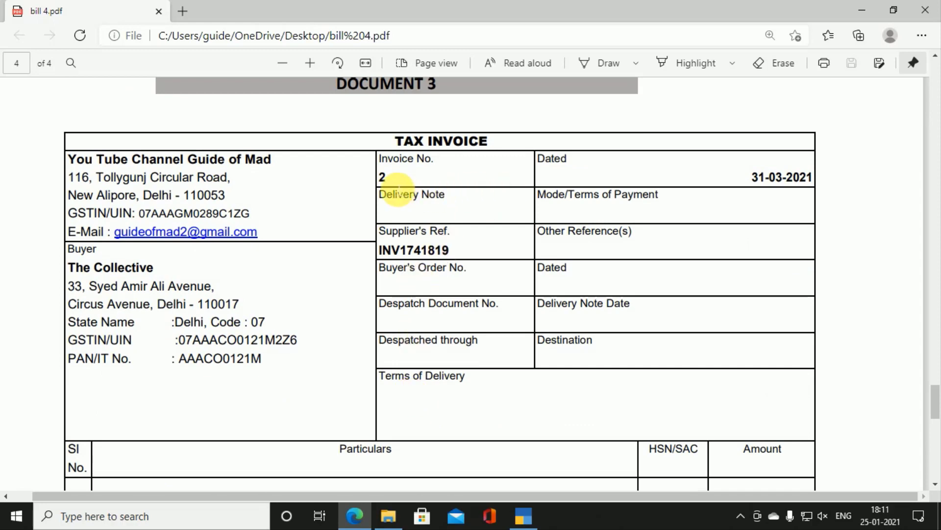
{"action": "key", "text": "alt+Tab"}
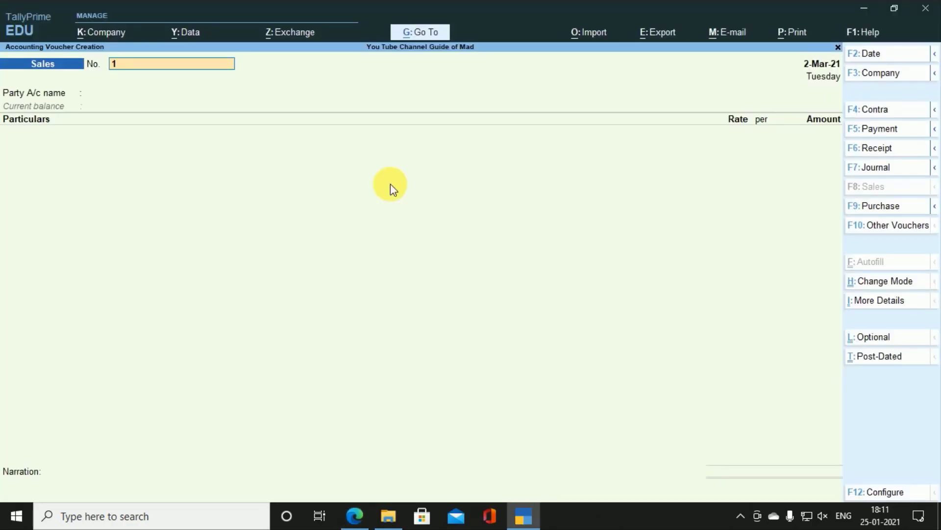
{"action": "key", "text": "Return"}
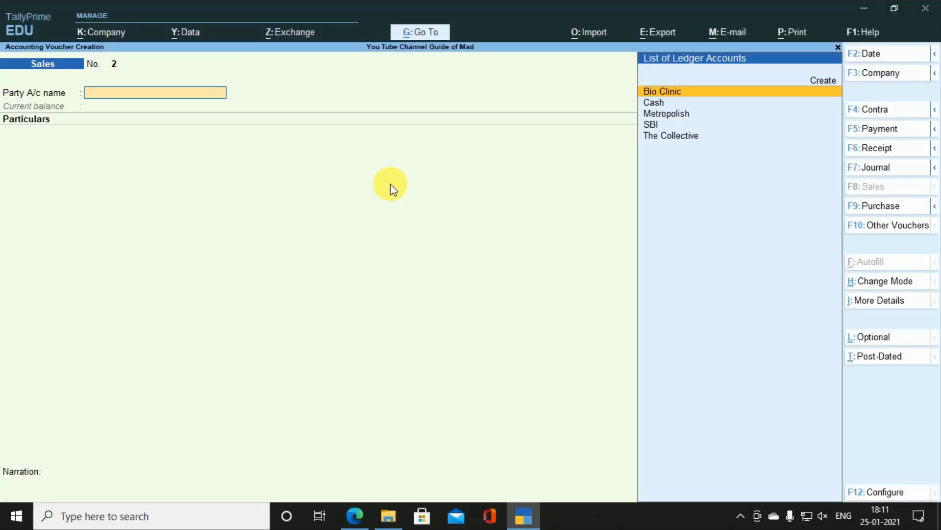
{"action": "key", "text": "F2"}
{"action": "key", "text": "alt+Tab"}
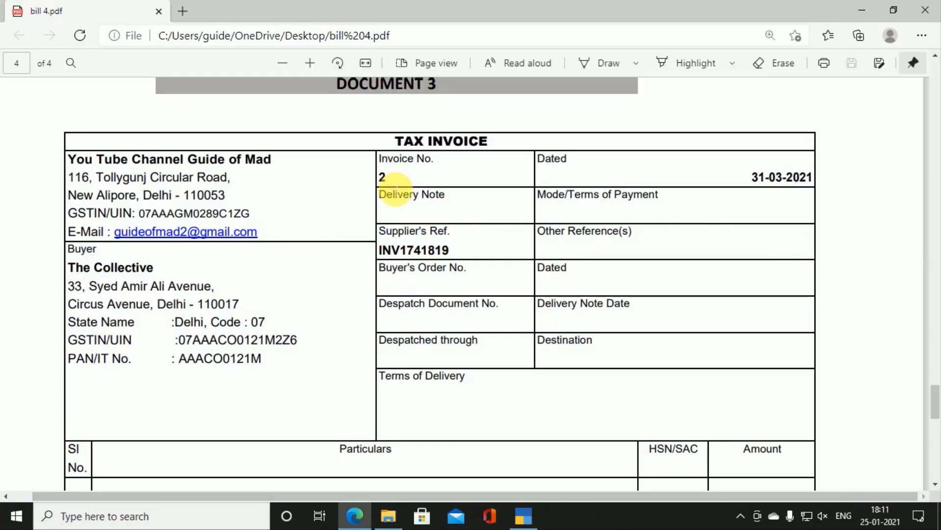
{"action": "key", "text": "alt+Tab"}
{"action": "type", "text": "31.3"}
{"action": "key", "text": "Return"}
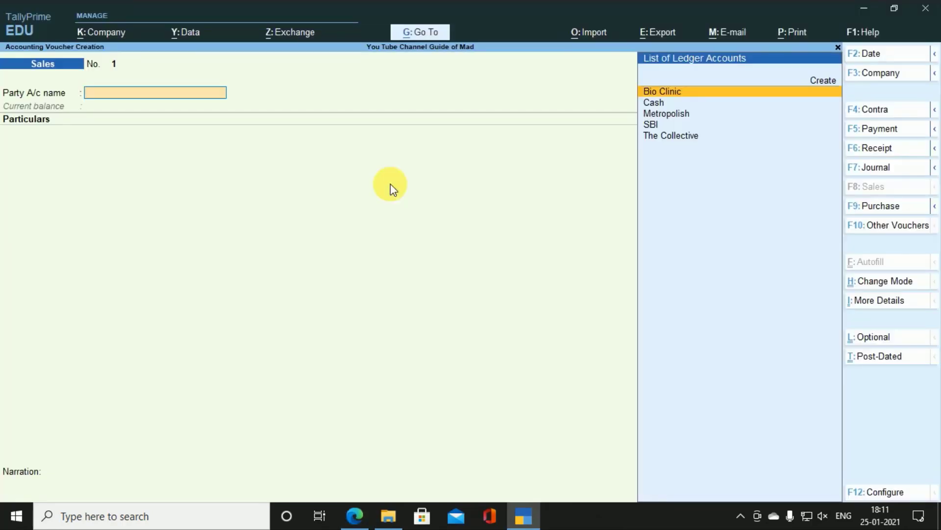
Step: Select The Collective as party, accept its party details, and start a new ledger with Alt+C
{"action": "key", "text": "Down"}
{"action": "key", "text": "Down"}
{"action": "key", "text": "Down"}
{"action": "key", "text": "Down"}
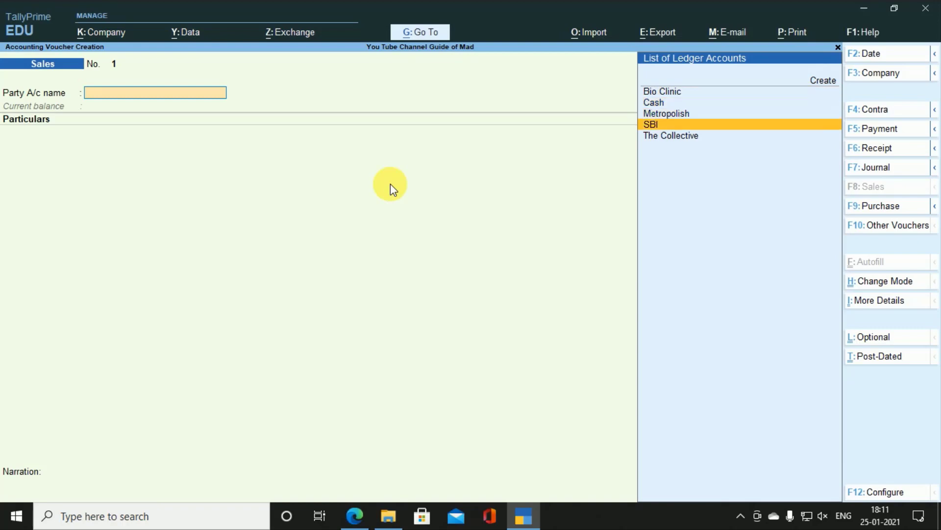
{"action": "key", "text": "Return"}
{"action": "key", "text": "Return"}
{"action": "key", "text": "Return"}
{"action": "key", "text": "Return"}
{"action": "key", "text": "Return"}
{"action": "key", "text": "Return"}
{"action": "key", "text": "Return"}
{"action": "key", "text": "Return"}
{"action": "key", "text": "Return"}
{"action": "key", "text": "Return"}
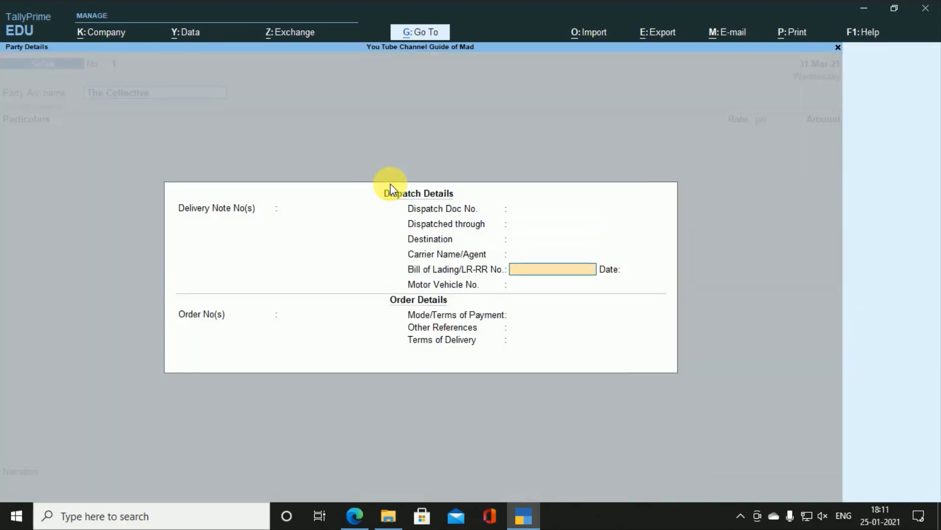
{"action": "key", "text": "Return"}
{"action": "key", "text": "Return"}
{"action": "key", "text": "Return"}
{"action": "key", "text": "Return"}
{"action": "key", "text": "Return"}
{"action": "key", "text": "Return"}
{"action": "key", "text": "Return"}
{"action": "key", "text": "Return"}
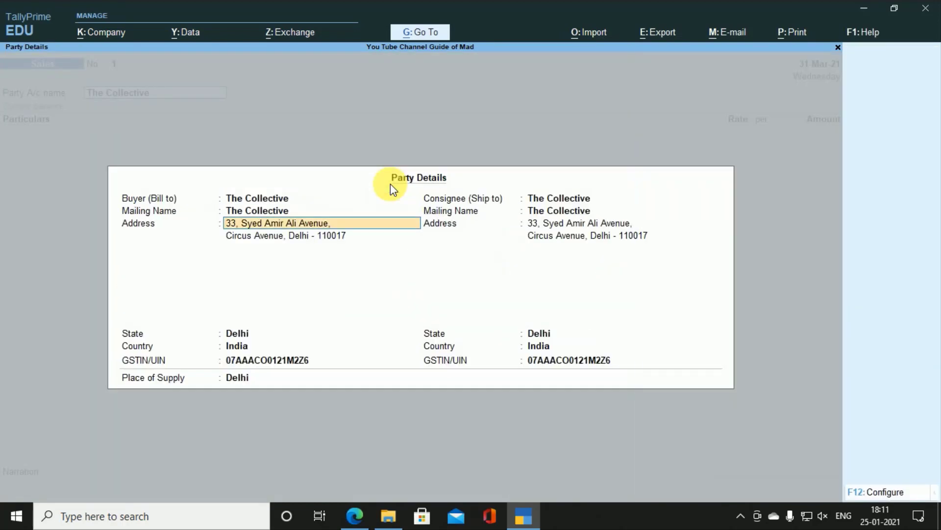
{"action": "key", "text": "Return"}
{"action": "key", "text": "Return"}
{"action": "key", "text": "Return"}
{"action": "key", "text": "Return"}
{"action": "key", "text": "Return"}
{"action": "key", "text": "Return"}
{"action": "key", "text": "Return"}
{"action": "key", "text": "Return"}
{"action": "key", "text": "Return"}
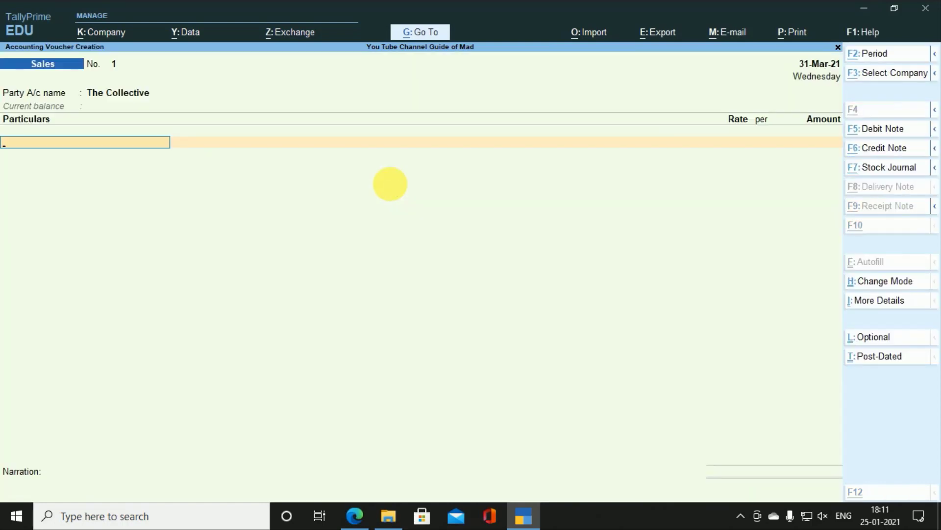
{"action": "key", "text": "alt+c"}
{"action": "key", "text": "alt+Tab"}
{"action": "key", "text": "alt+Tab"}
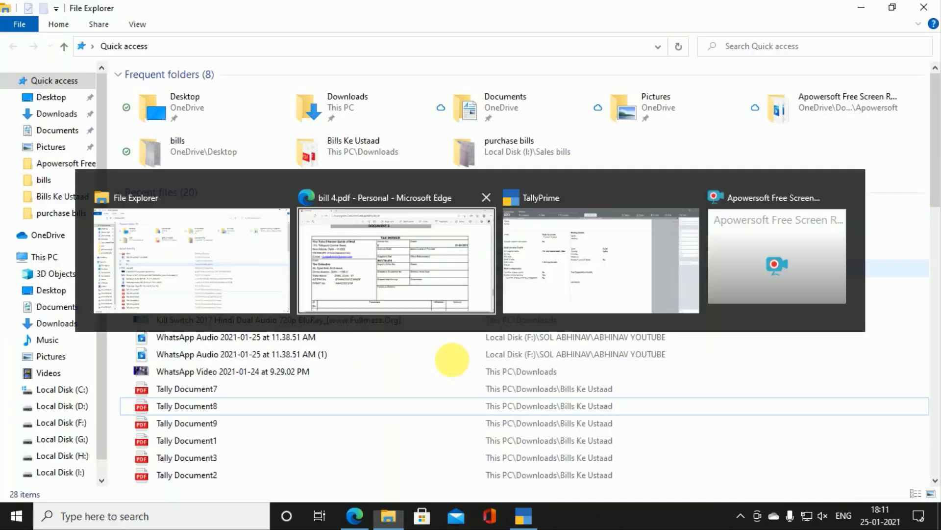
Step: Check the bill PDF for the service name to use for the ledger
{"action": "left_click", "coordinate": [523, 515]}
{"action": "key", "text": "alt+Tab"}
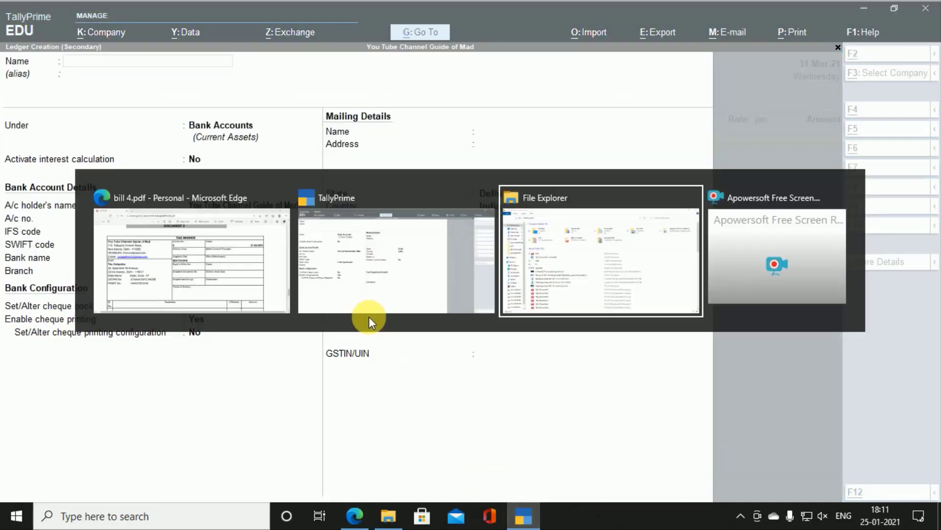
{"action": "key", "text": "alt+Tab"}
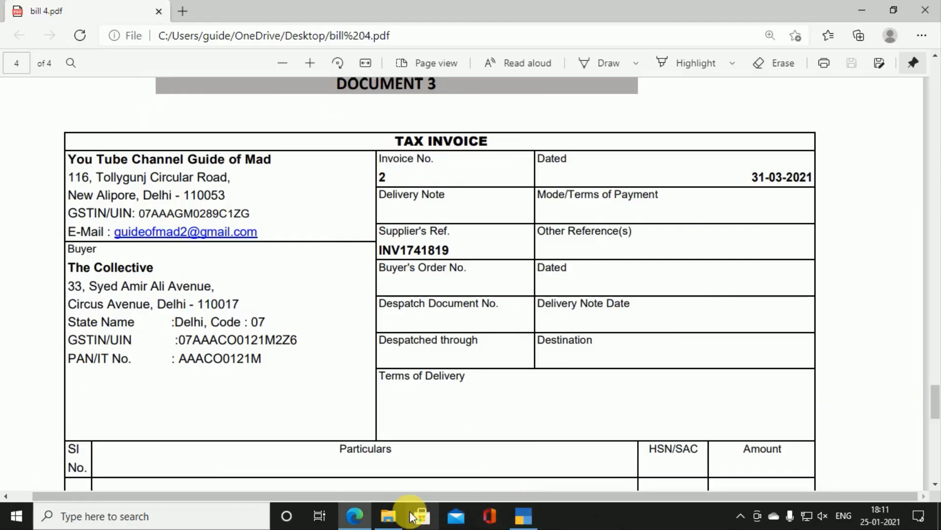
{"action": "left_click", "coordinate": [355, 515]}
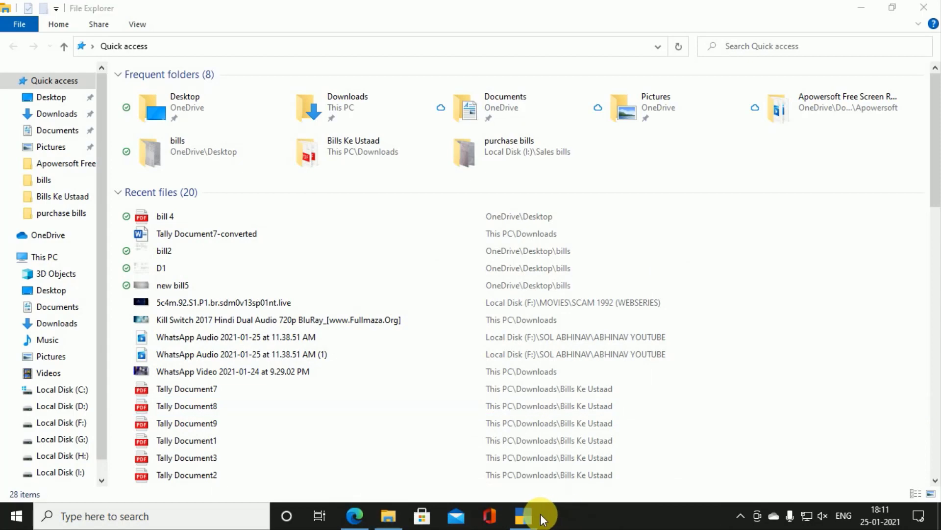
{"action": "left_click", "coordinate": [528, 514]}
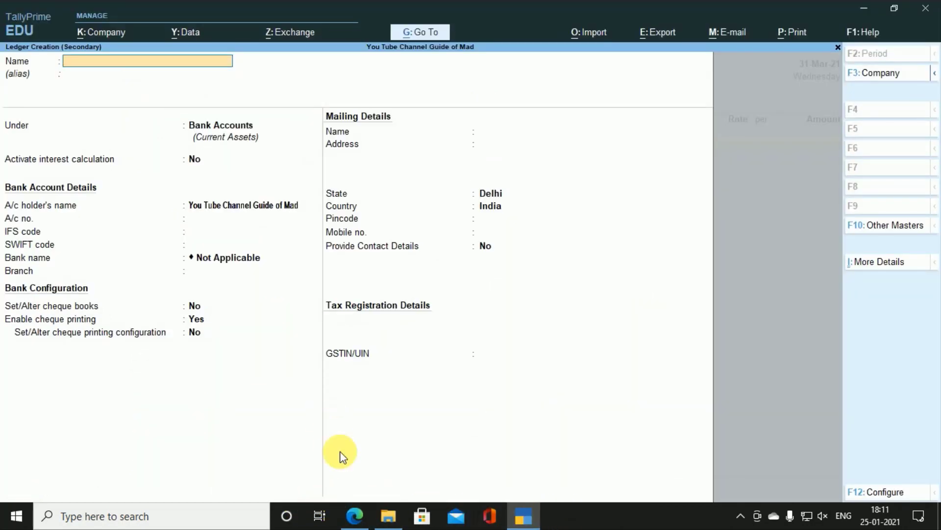
{"action": "left_click", "coordinate": [355, 515]}
{"action": "scroll", "coordinate": [369, 418], "scroll_direction": "down", "scroll_amount": 4}
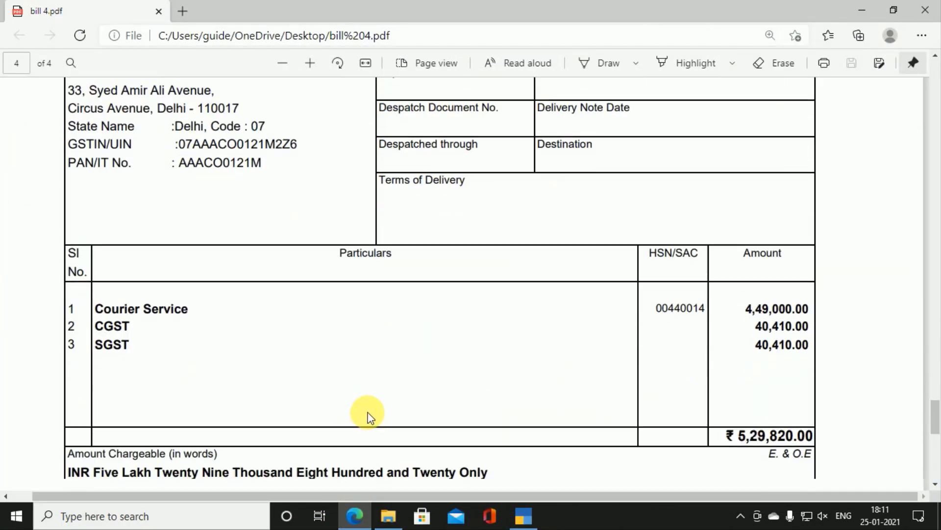
{"action": "key", "text": "alt+Tab"}
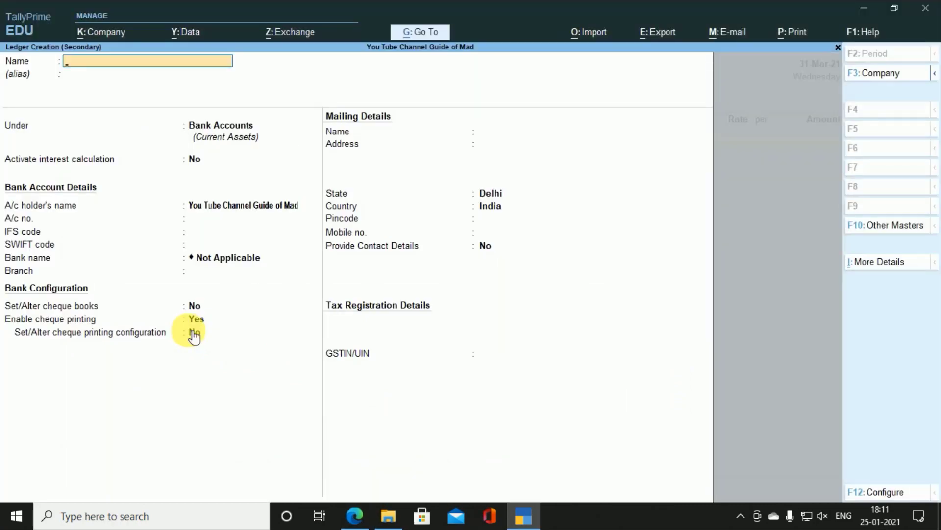
Step: Name the new ledger Courier Service and place it under Indirect Expenses
{"action": "key", "text": "BackSpace"}
{"action": "key", "text": "BackSpace"}
{"action": "key", "text": "BackSpace"}
{"action": "type", "text": "OUR"}
{"action": "key", "text": "BackSpace"}
{"action": "key", "text": "BackSpace"}
{"action": "key", "text": "BackSpace"}
{"action": "type", "text": "ourier Service"}
{"action": "key", "text": "Return"}
{"action": "key", "text": "Return"}
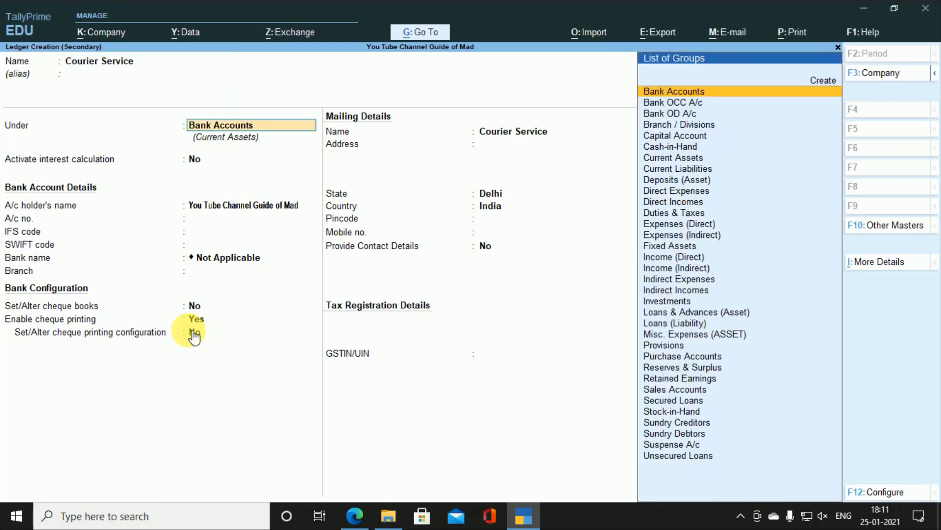
{"action": "key", "text": "alt+Tab"}
{"action": "key", "text": "alt+Tab"}
{"action": "type", "text": "In"}
{"action": "key", "text": "Down"}
{"action": "key", "text": "Down"}
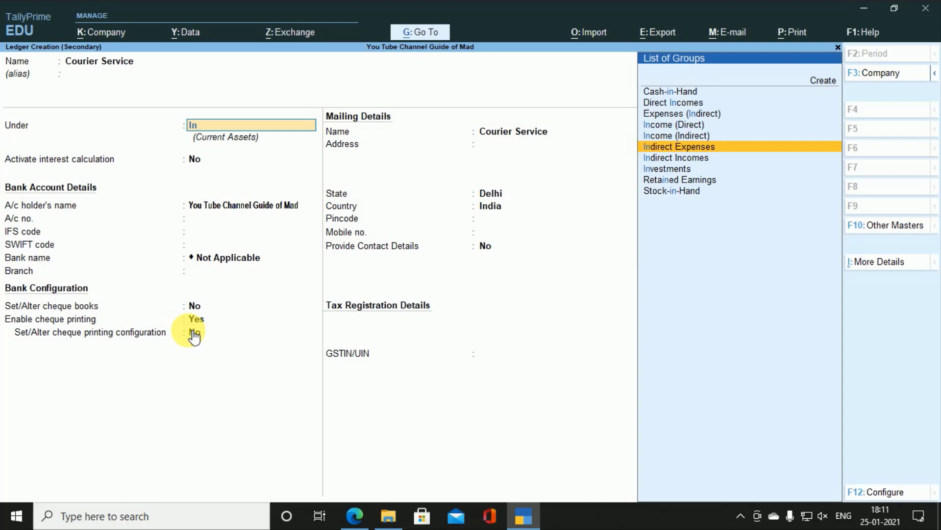
{"action": "key", "text": "Return"}
Step: Enable GST details for Courier Service as taxable at 18% integrated tax, and accept the ledger
{"action": "key", "text": "Return"}
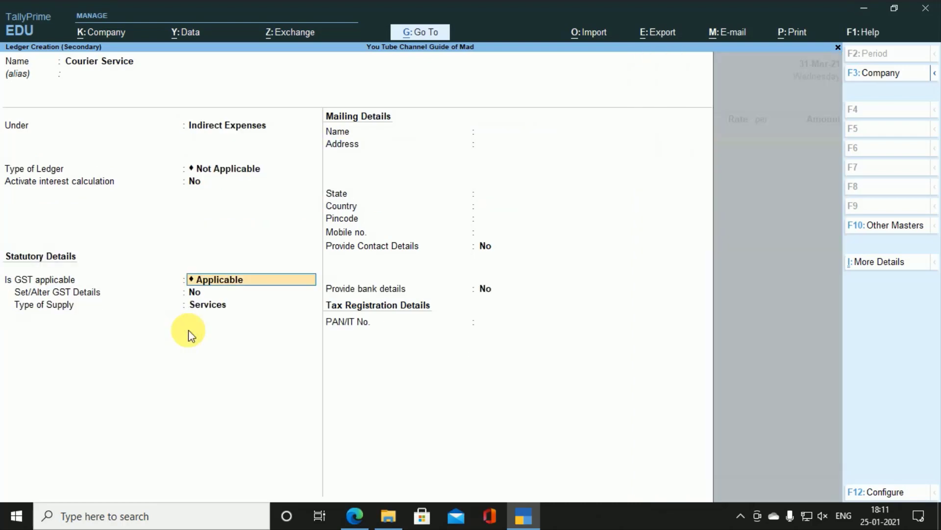
{"action": "key", "text": "Return"}
{"action": "key", "text": "Return"}
{"action": "key", "text": "BackSpace"}
{"action": "key", "text": "y"}
{"action": "key", "text": "Return"}
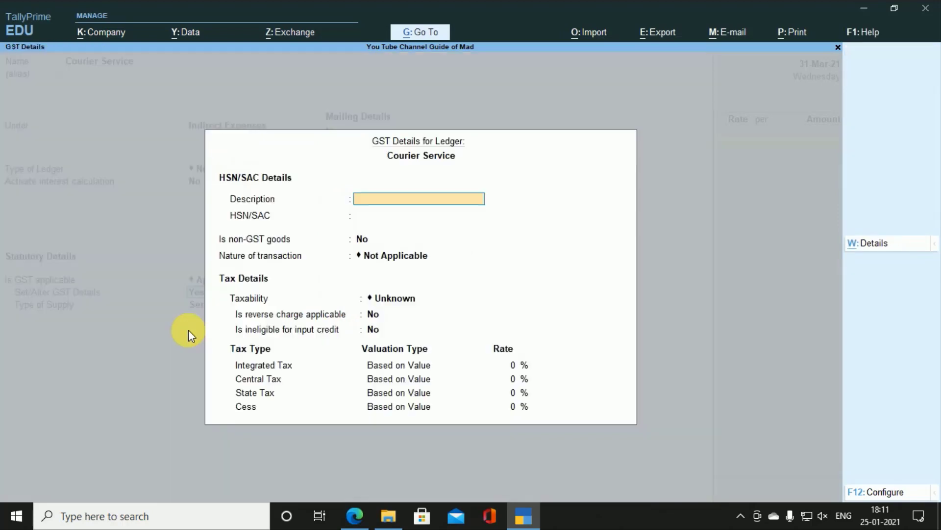
{"action": "type", "text": "Courier Service"}
{"action": "key", "text": "Return"}
{"action": "key", "text": "Return"}
{"action": "key", "text": "Return"}
{"action": "key", "text": "Return"}
{"action": "type", "text": "T"}
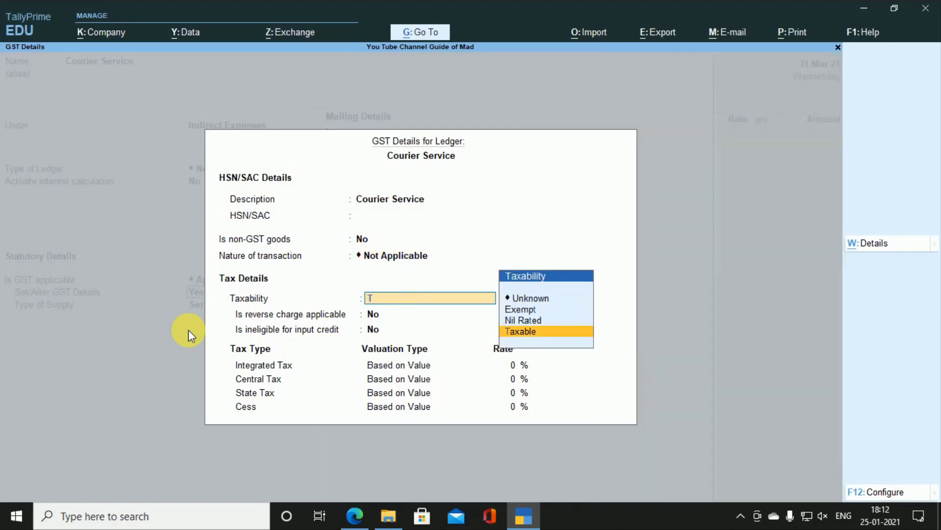
{"action": "key", "text": "Return"}
{"action": "key", "text": "Return"}
{"action": "key", "text": "Return"}
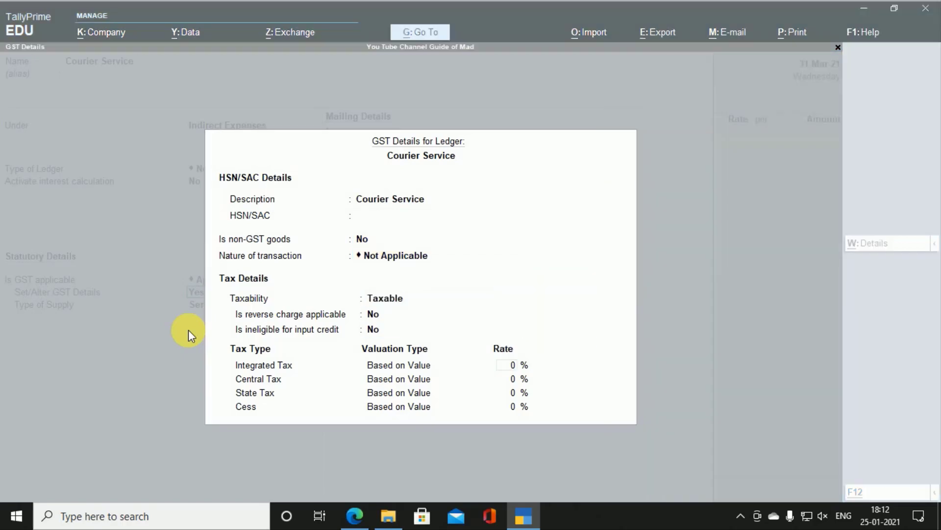
{"action": "key", "text": "alt+Tab"}
{"action": "key", "text": "alt+Tab"}
{"action": "type", "text": "1"}
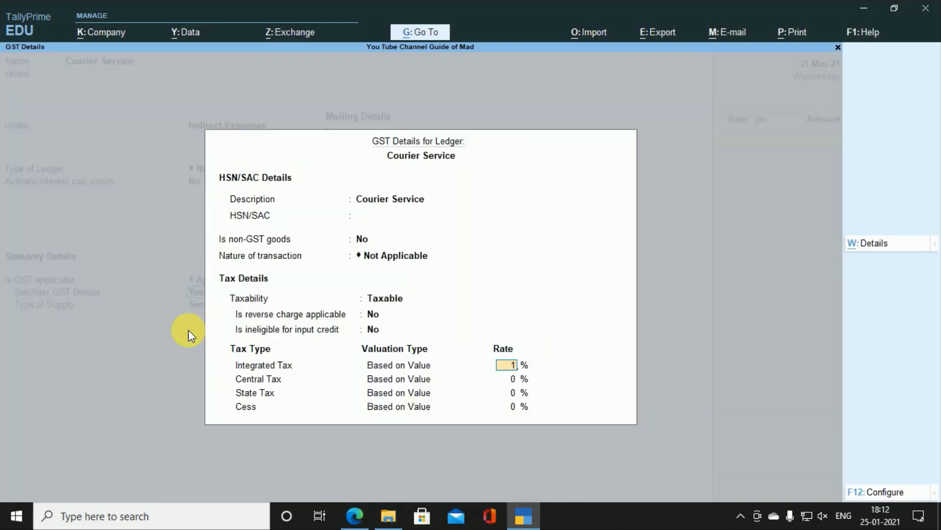
{"action": "type", "text": "8"}
{"action": "key", "text": "Return"}
{"action": "key", "text": "Return"}
{"action": "key", "text": "Return"}
{"action": "key", "text": "Return"}
{"action": "key", "text": "Return"}
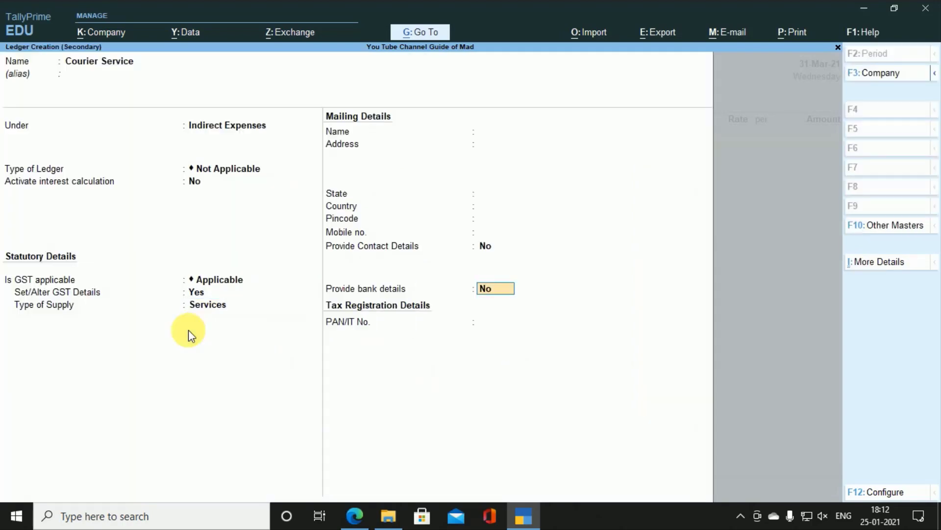
{"action": "key", "text": "Return"}
{"action": "key", "text": "Return"}
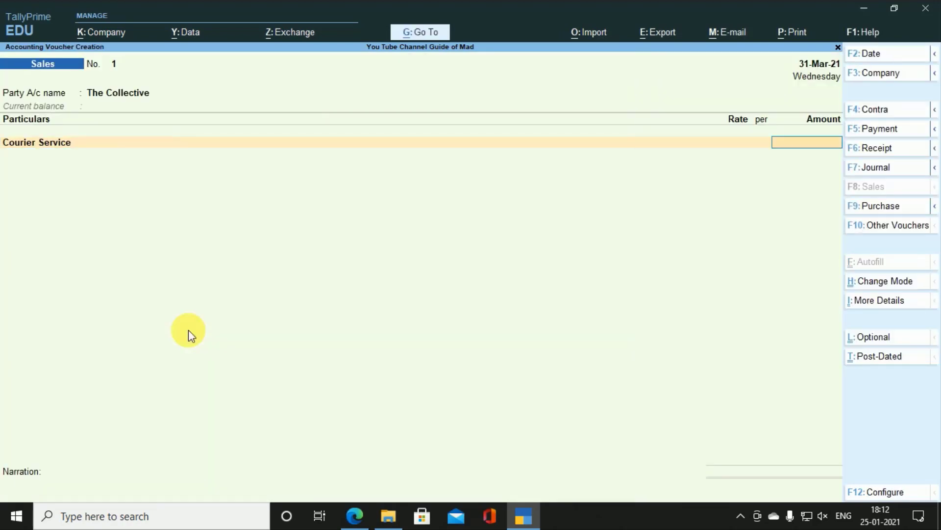
Step: Enter 4,49,000 as the Courier Service amount after checking the bill
{"action": "key", "text": "alt+Tab"}
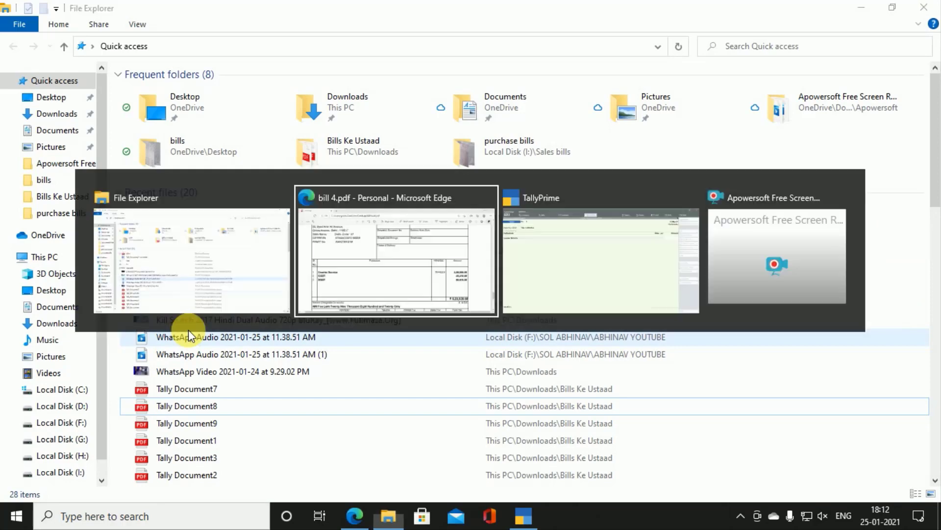
{"action": "key", "text": "alt+Tab"}
{"action": "key", "text": "alt+Tab"}
{"action": "key", "text": "alt+Tab"}
{"action": "key", "text": "alt+Tab"}
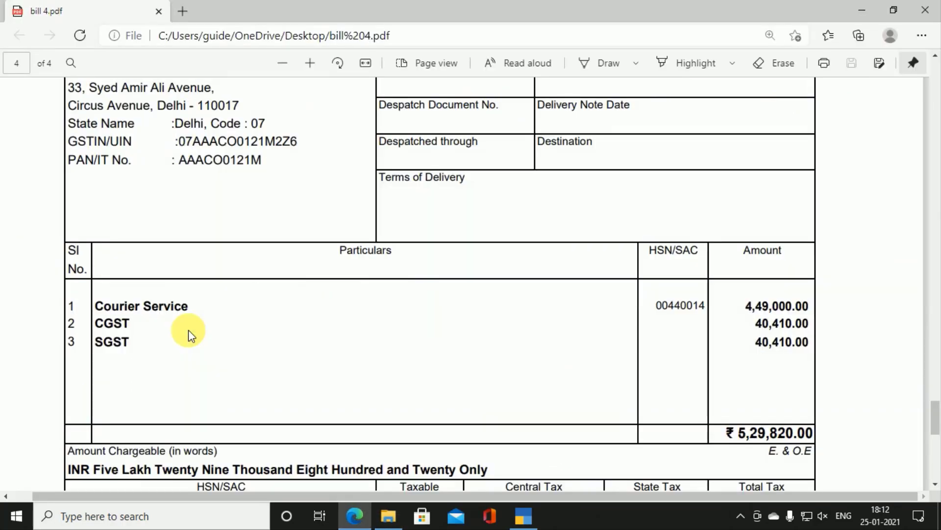
{"action": "key", "text": "alt+Tab"}
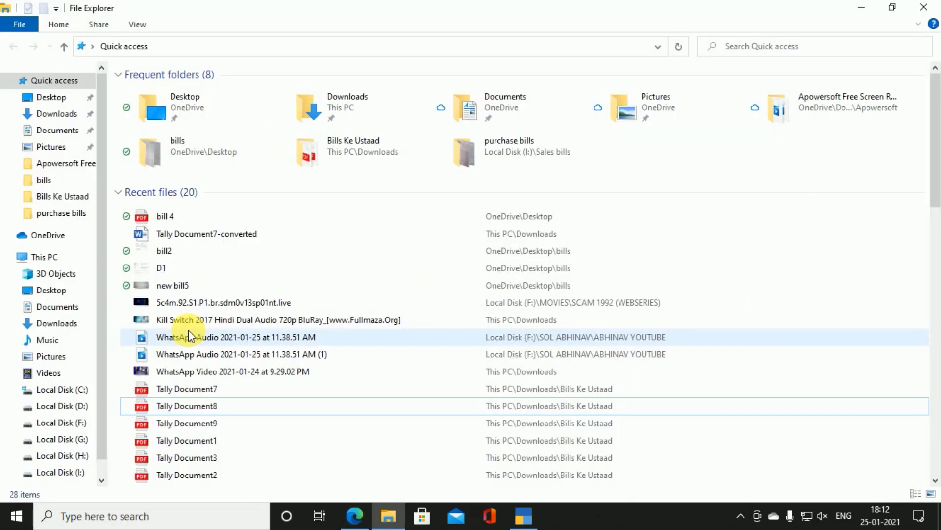
{"action": "key", "text": "alt+Tab"}
{"action": "key", "text": "alt+Tab"}
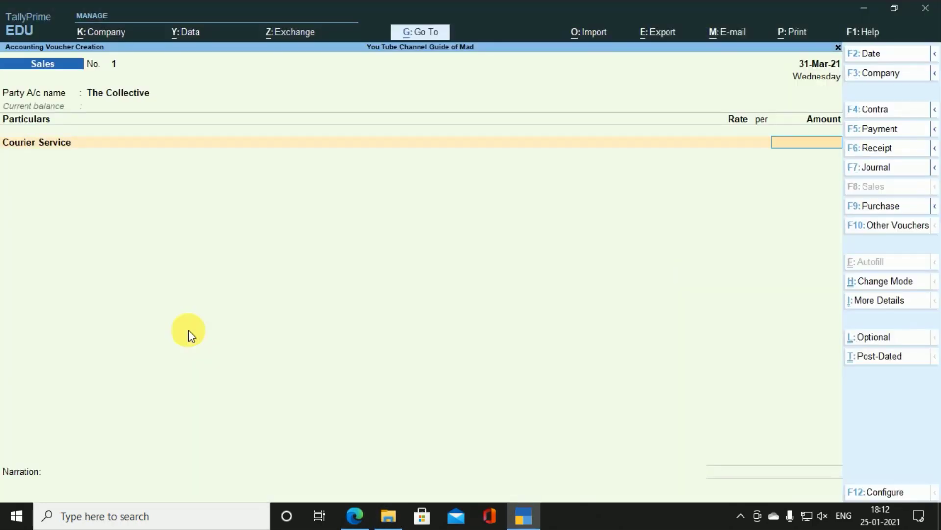
{"action": "type", "text": "4,49,000"}
{"action": "key", "text": "Return"}
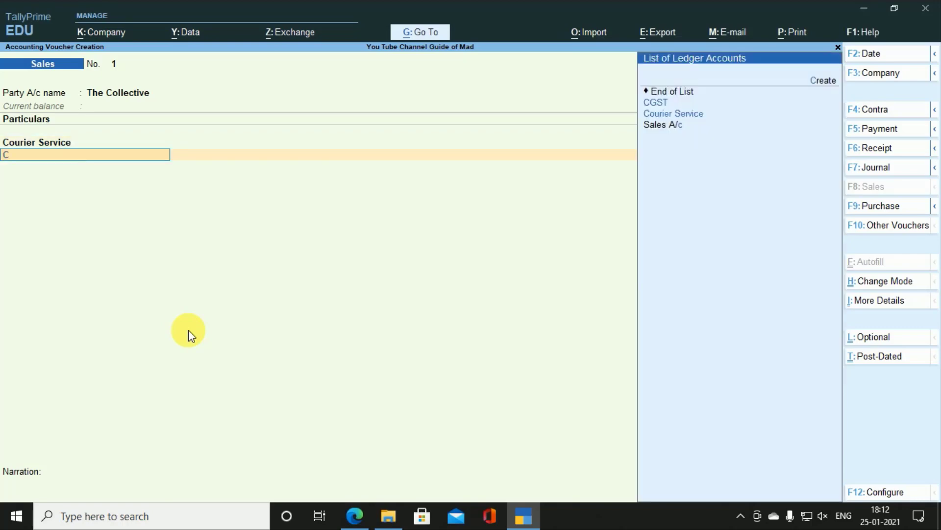
Step: Add CGST and SGST ledger rows, then try GST - Tax Analysis and dismiss its message
{"action": "key", "text": "Down"}
{"action": "key", "text": "Return"}
{"action": "key", "text": "Return"}
{"action": "type", "text": "S"}
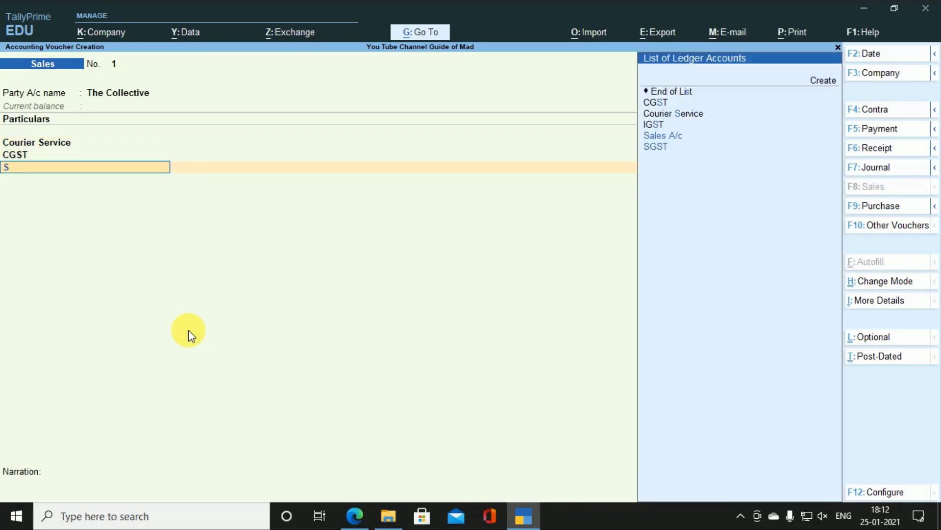
{"action": "key", "text": "Down"}
{"action": "key", "text": "Down"}
{"action": "key", "text": "Return"}
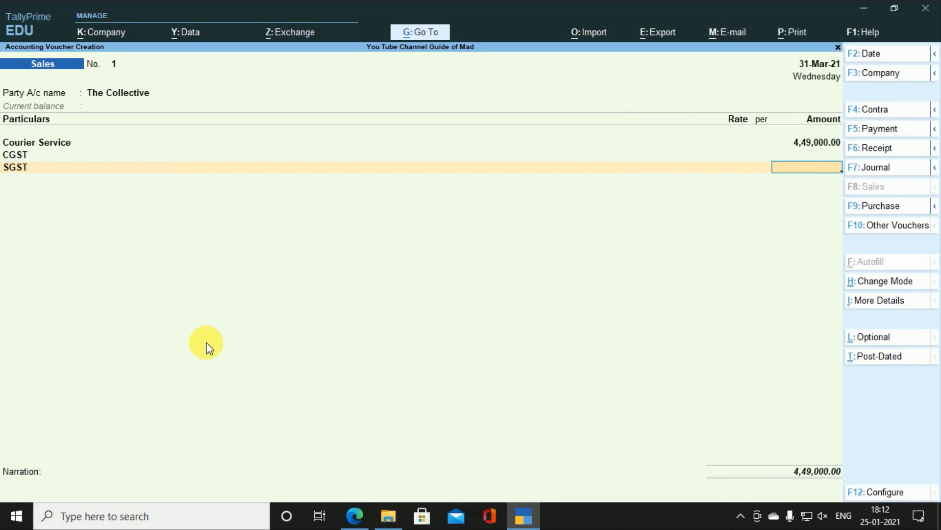
{"action": "key", "text": "alt+i"}
{"action": "key", "text": "Down"}
{"action": "key", "text": "Down"}
{"action": "key", "text": "Down"}
{"action": "key", "text": "Down"}
{"action": "key", "text": "Down"}
{"action": "key", "text": "Down"}
{"action": "key", "text": "Down"}
{"action": "key", "text": "Down"}
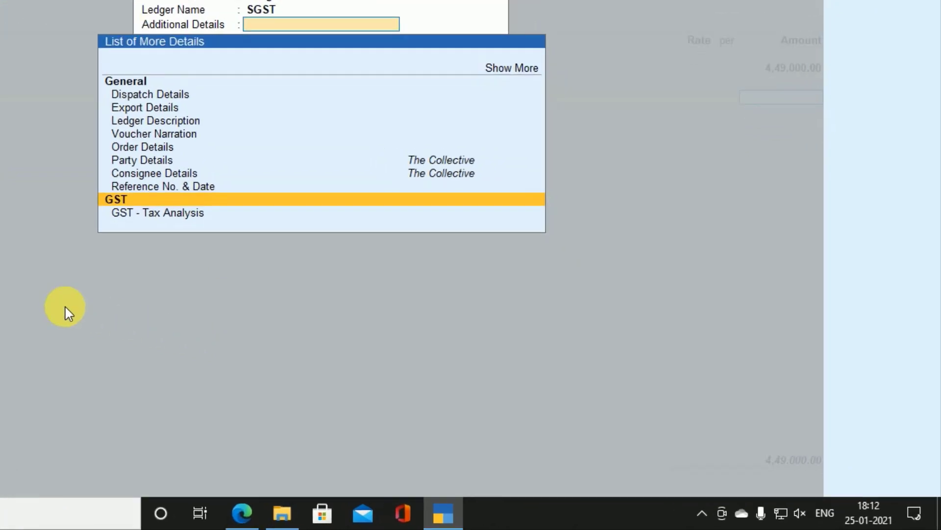
{"action": "key", "text": "Return"}
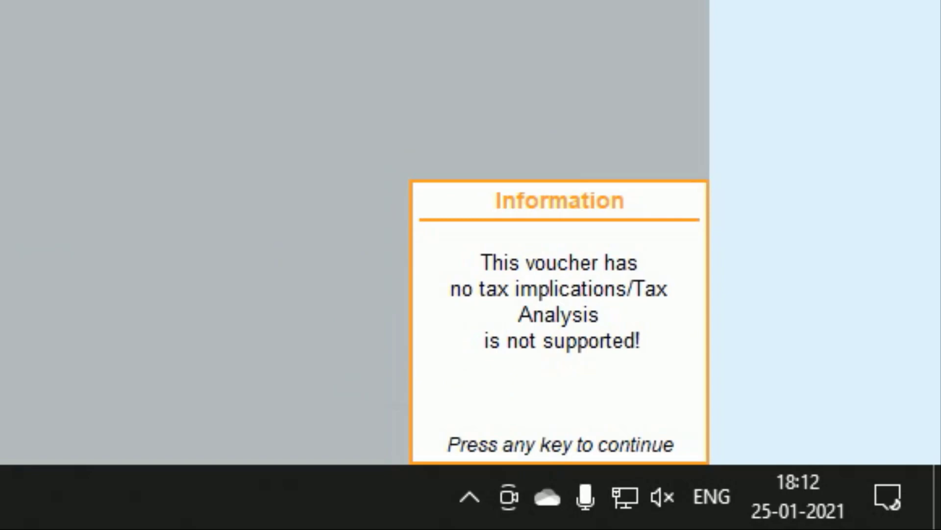
{"action": "key", "text": "Return"}
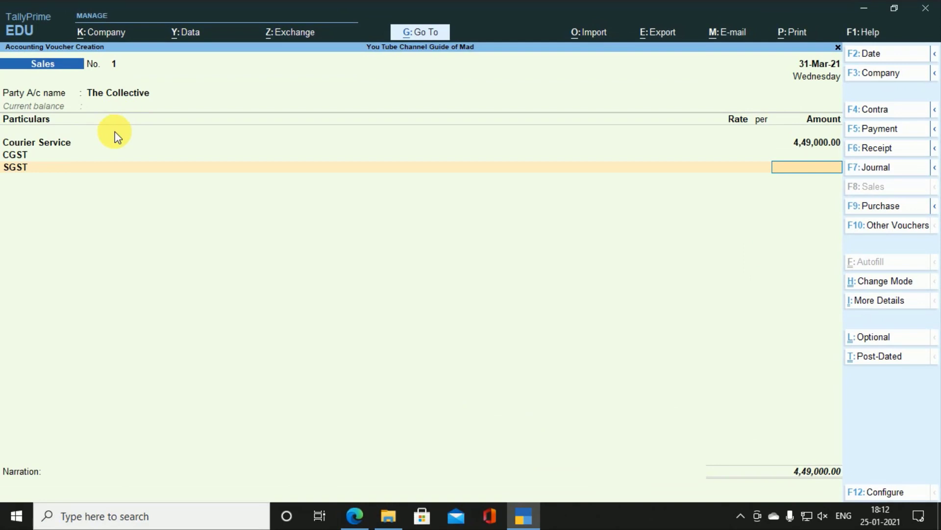
Step: Alter the Courier Service ledger from the voucher, moving it under Indirect Incomes, and save
{"action": "key", "text": "BackSpace"}
{"action": "key", "text": "BackSpace"}
{"action": "key", "text": "BackSpace"}
{"action": "key", "text": "BackSpace"}
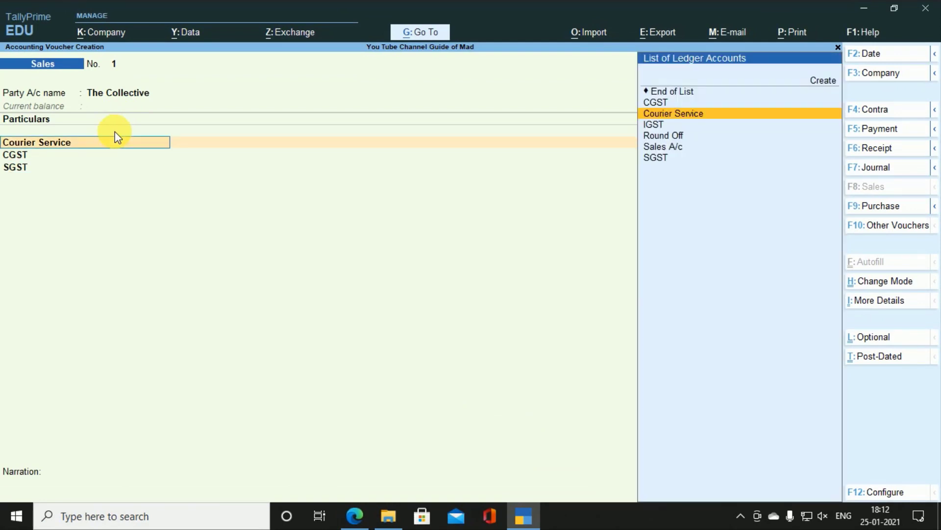
{"action": "key", "text": "ctrl+Return"}
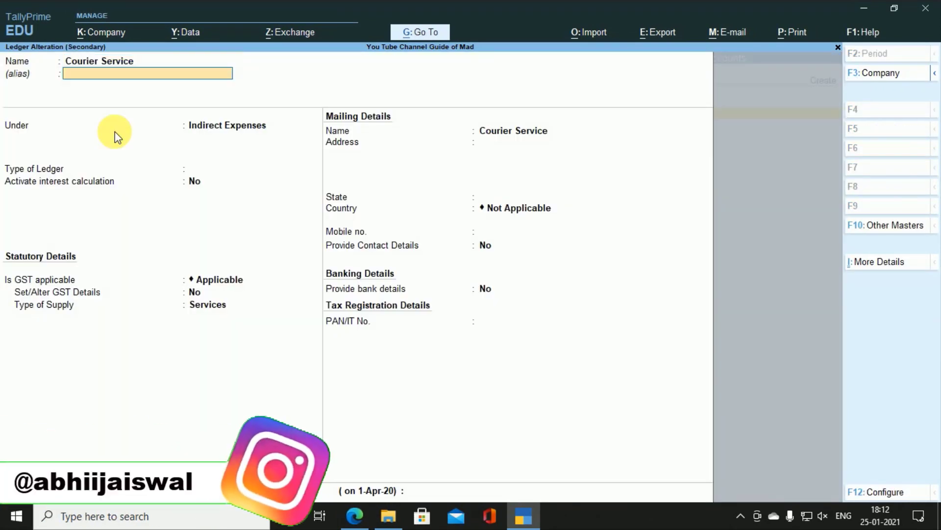
{"action": "key", "text": "Return"}
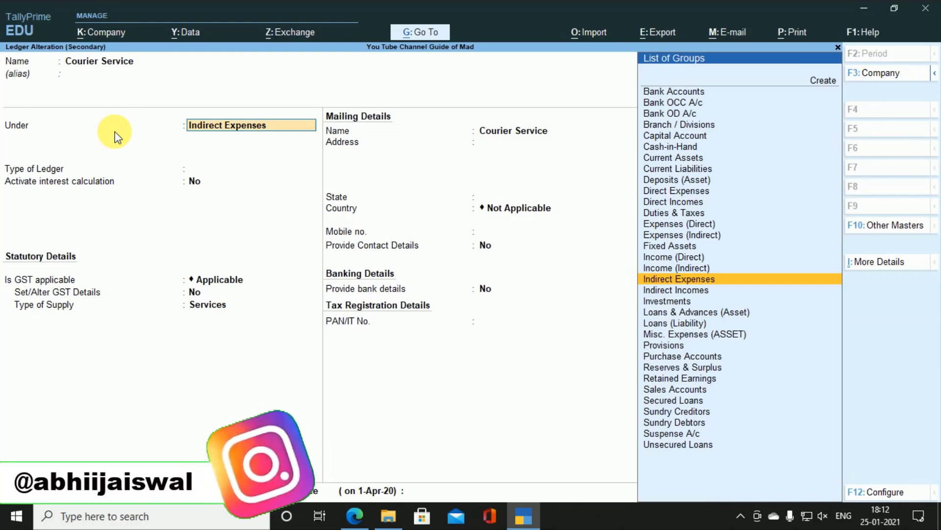
{"action": "key", "text": "Down"}
{"action": "key", "text": "Return"}
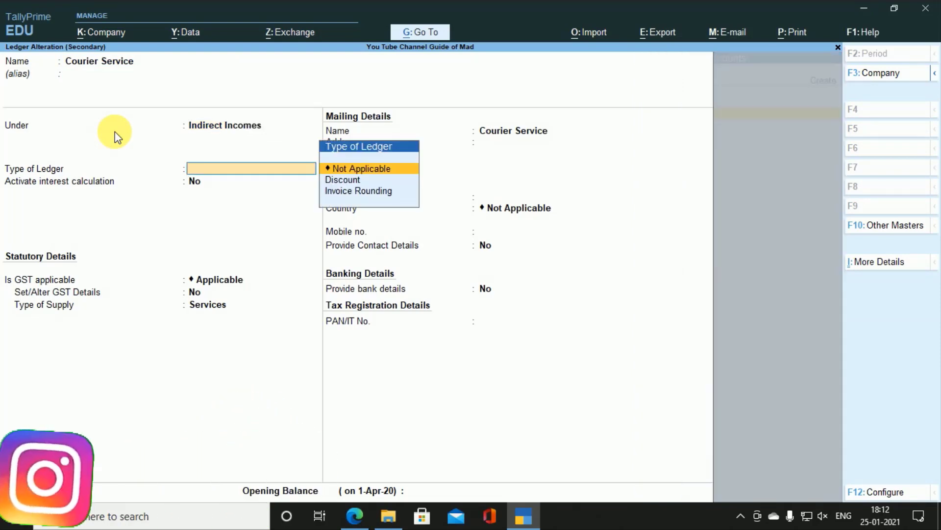
{"action": "key", "text": "Return"}
{"action": "key", "text": "Return"}
{"action": "key", "text": "ctrl"}
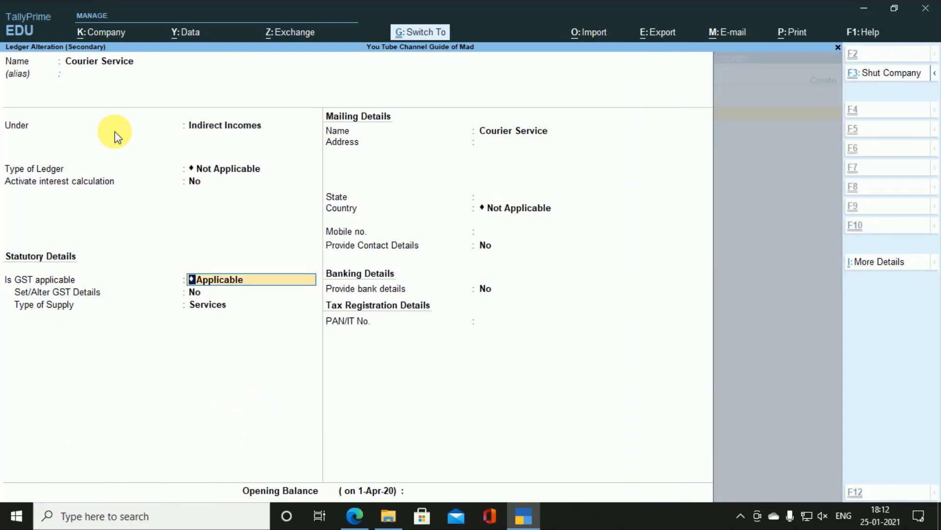
{"action": "key", "text": "ctrl+a"}
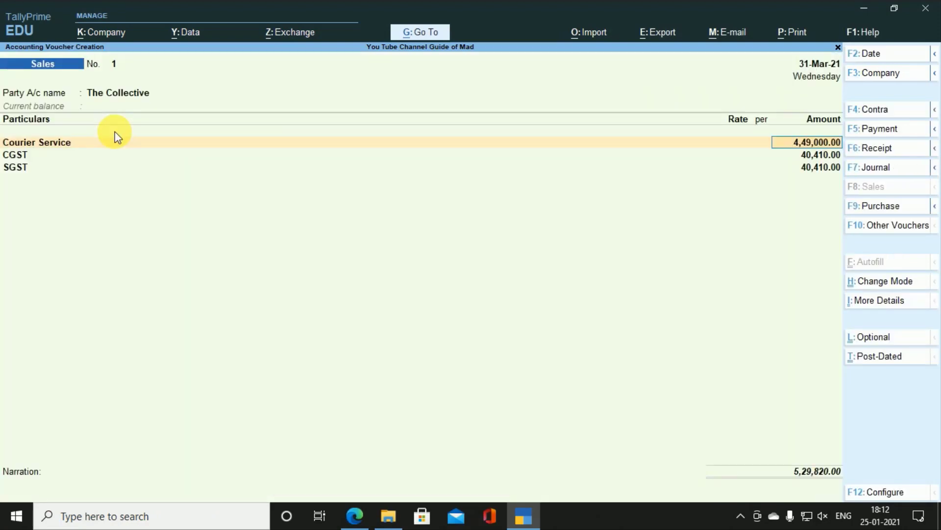
Step: After checking bill 4.pdf, record bill-wise New Ref 2 for 5,29,820.00 Dr and finish the voucher
{"action": "key", "text": "alt+Tab"}
{"action": "key", "text": "alt+Tab"}
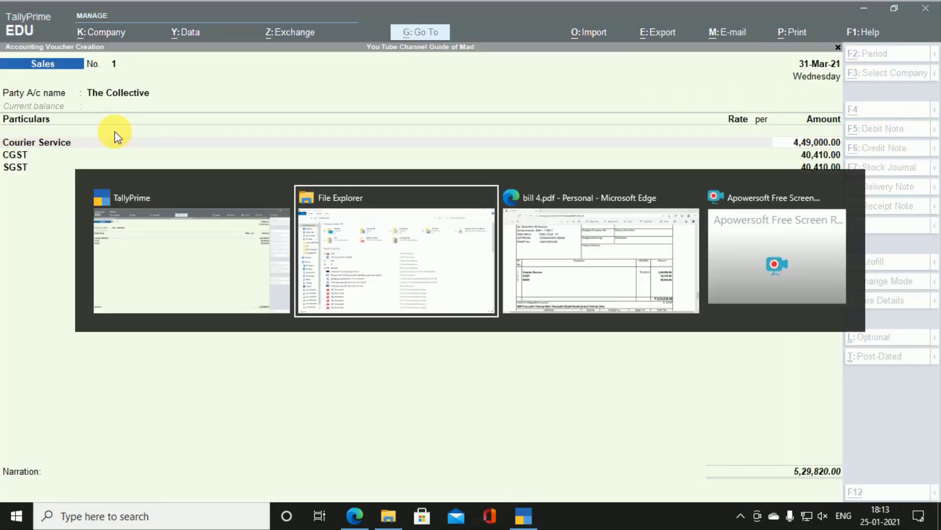
{"action": "scroll", "coordinate": [237, 193], "scroll_direction": "down", "scroll_amount": 5}
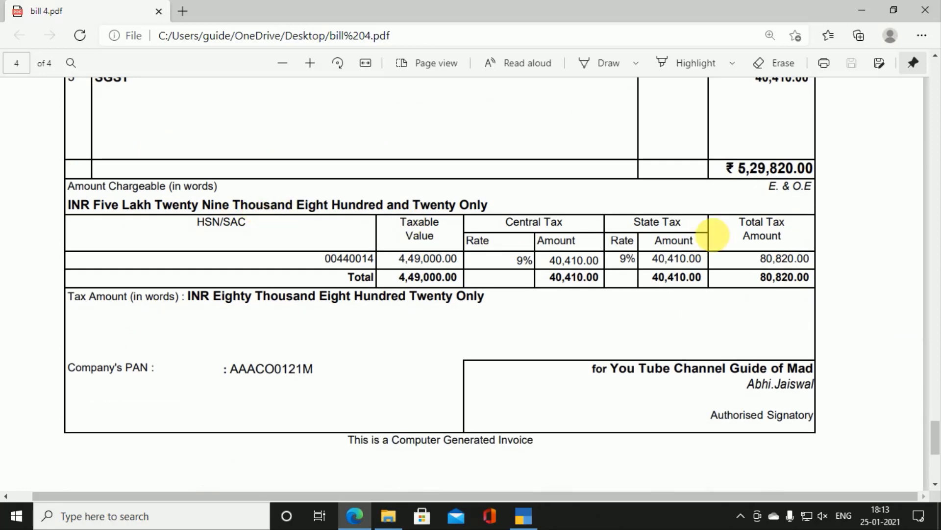
{"action": "key", "text": "alt+Tab"}
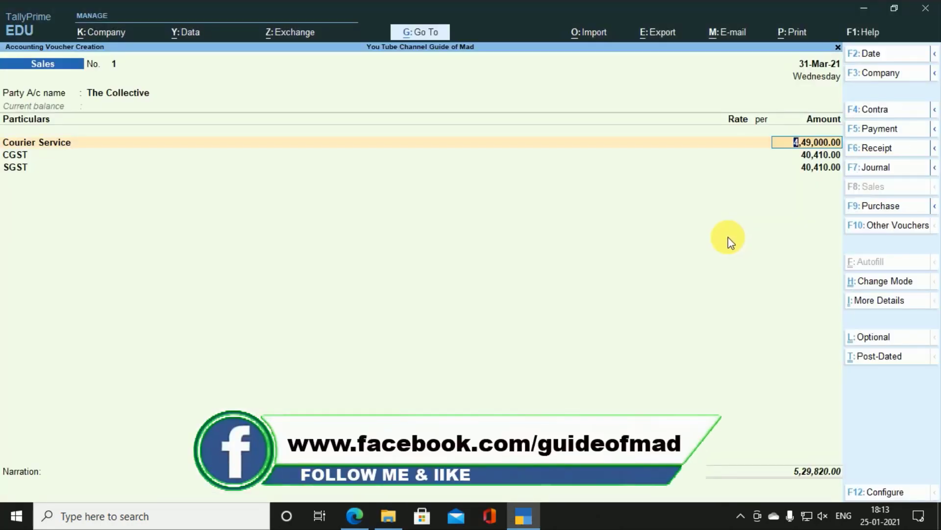
{"action": "key", "text": "Return"}
{"action": "key", "text": "Return"}
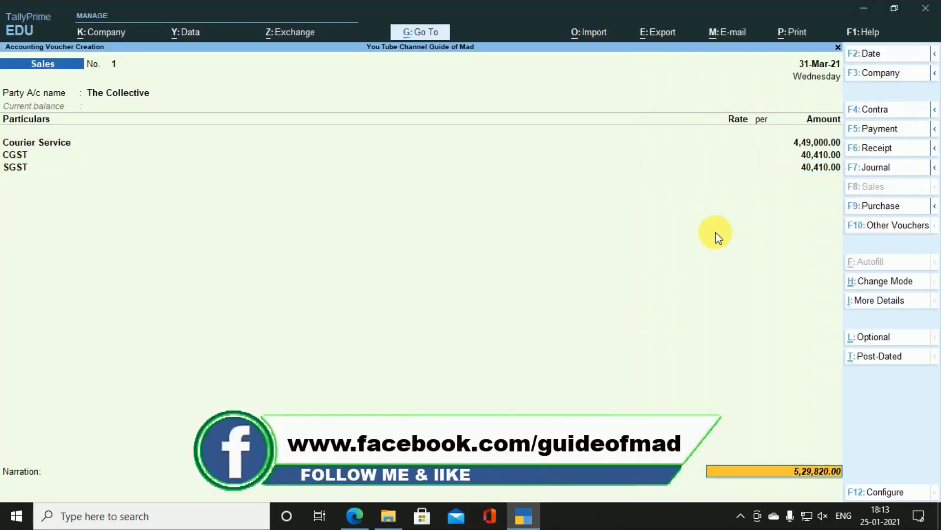
{"action": "key", "text": "Return"}
{"action": "key", "text": "Return"}
{"action": "key", "text": "Return"}
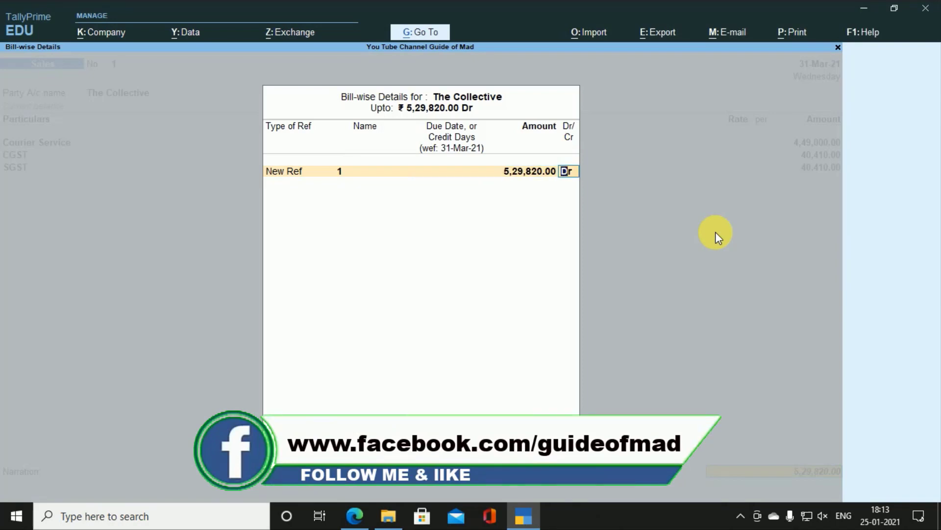
{"action": "key", "text": "Return"}
{"action": "key", "text": "BackSpace"}
{"action": "type", "text": "2"}
{"action": "key", "text": "Return"}
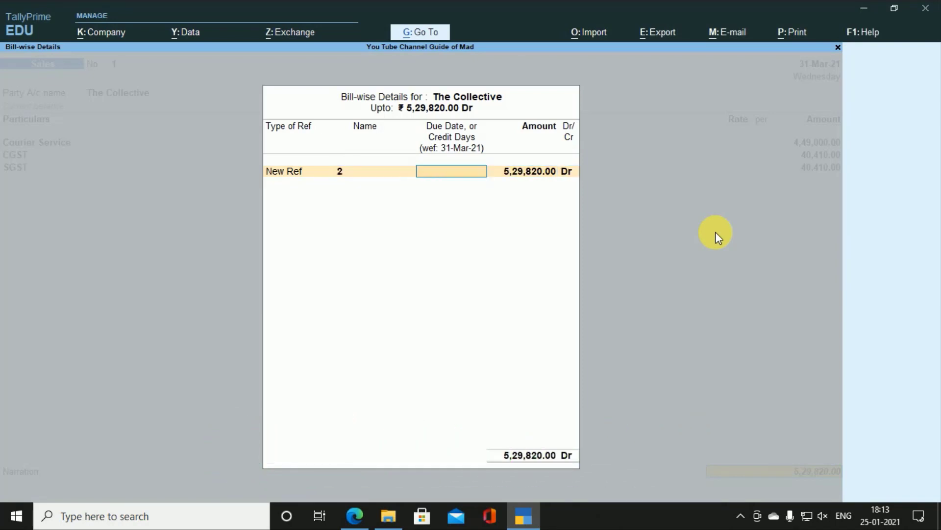
{"action": "key", "text": "Return"}
{"action": "key", "text": "Return"}
{"action": "key", "text": "Return"}
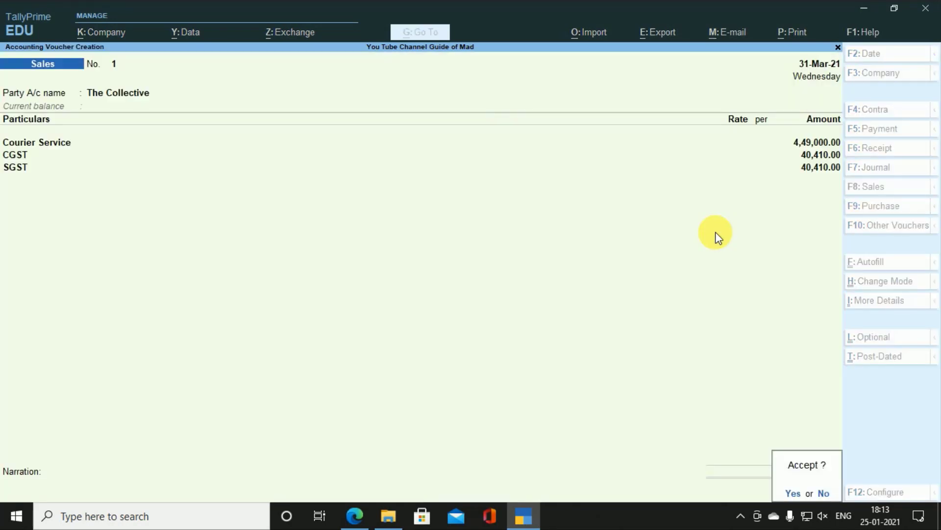
{"action": "key", "text": "Return"}
Step: Save the voucher, reopen it, and change its voucher number to 2
{"action": "key", "text": "ctrl"}
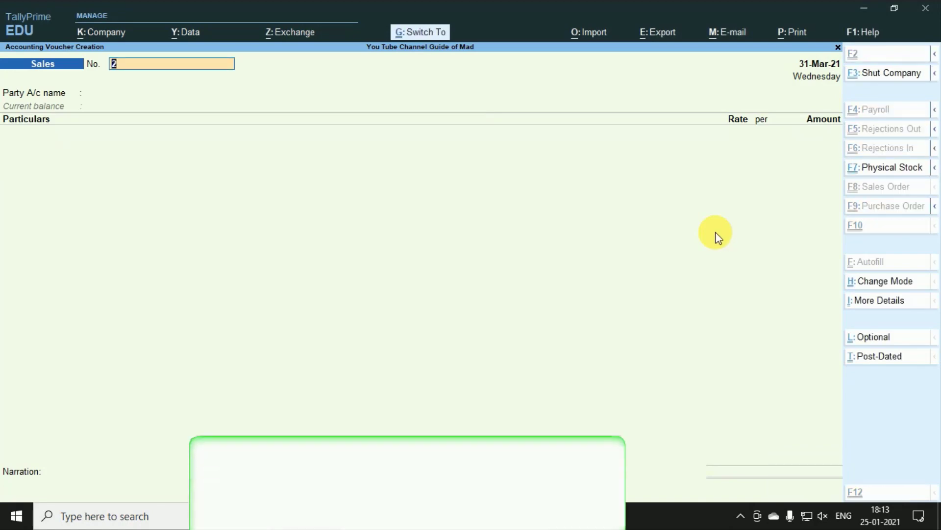
{"action": "key", "text": "ctrl+p"}
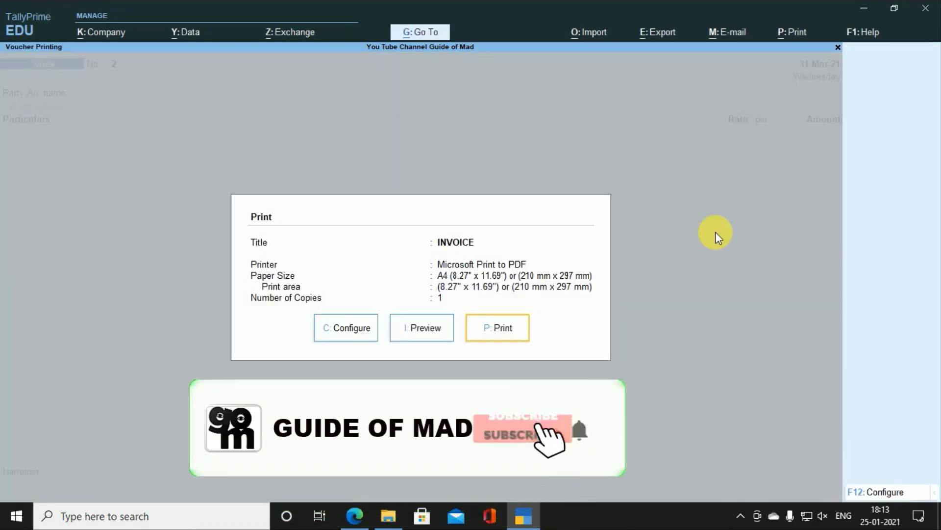
{"action": "key", "text": "Escape"}
{"action": "key", "text": "Page_Up"}
{"action": "key", "text": "ctrl"}
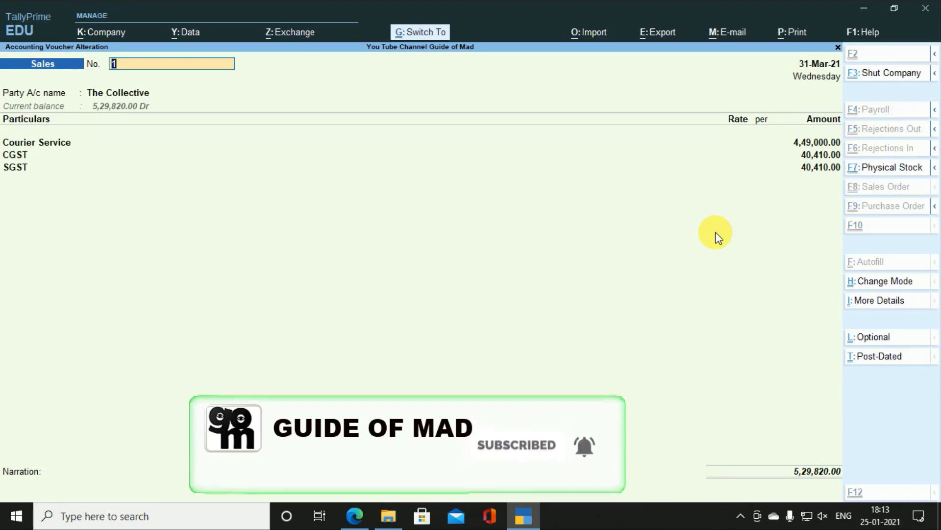
{"action": "type", "text": "2"}
{"action": "key", "text": "Return"}
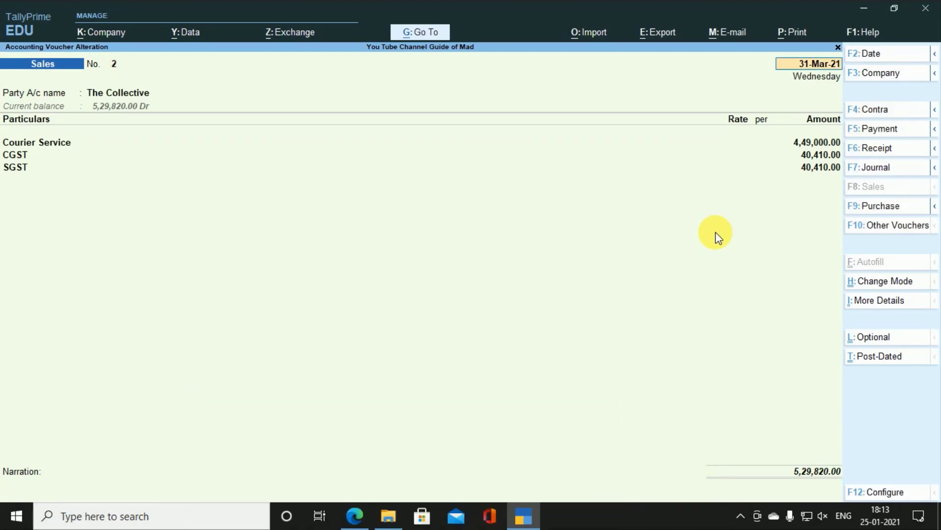
{"action": "key", "text": "Return"}
{"action": "key", "text": "BackSpace"}
Step: Preview voucher No. 2 enlarged as a Tax Invoice totalling 5,29,820.00
{"action": "key", "text": "ctrl+p"}
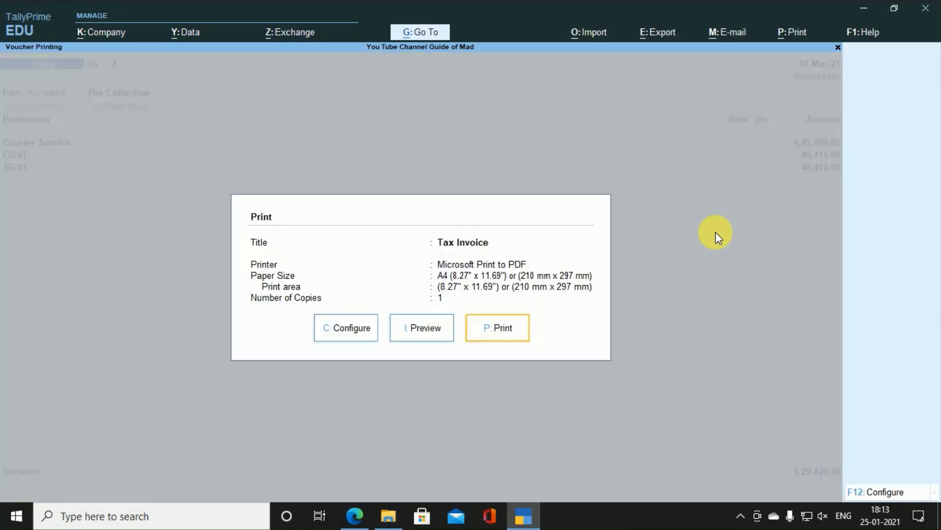
{"action": "key", "text": "Left"}
{"action": "key", "text": "Right"}
{"action": "key", "text": "Return"}
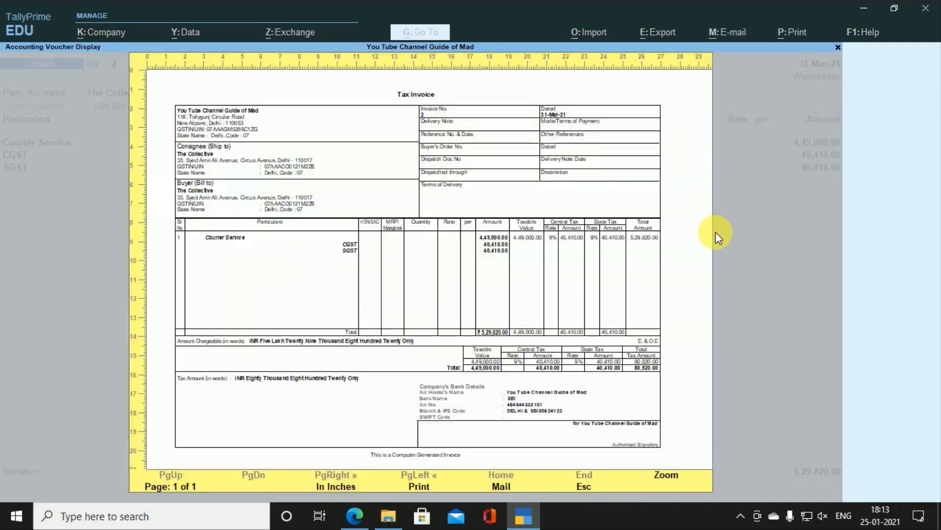
{"action": "key", "text": "alt+z"}
{"action": "scroll", "coordinate": [719, 233], "scroll_direction": "down", "scroll_amount": 5}
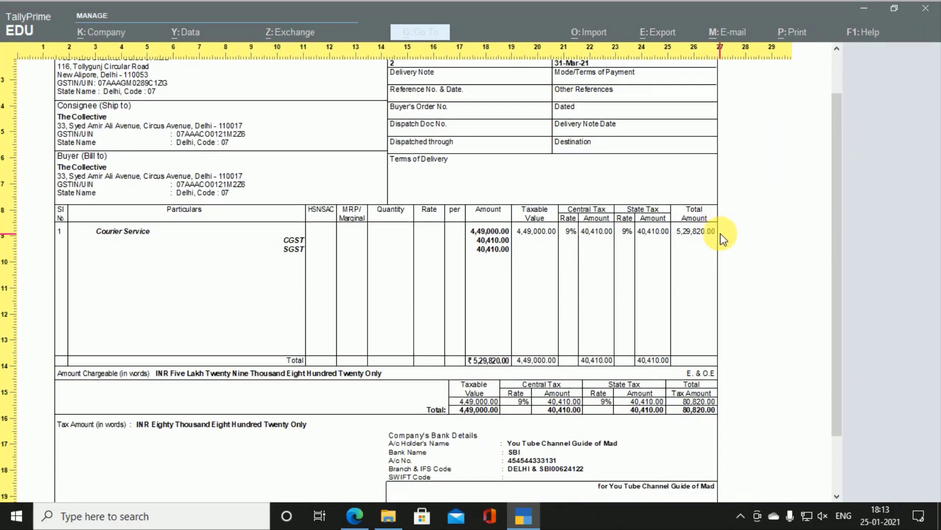
{"action": "scroll", "coordinate": [720, 234], "scroll_direction": "up", "scroll_amount": 1}
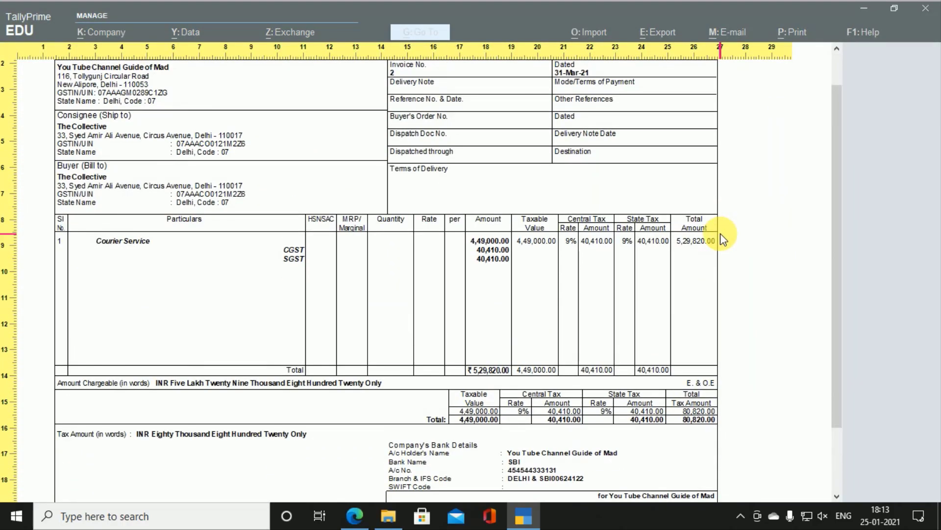
{"action": "scroll", "coordinate": [719, 233], "scroll_direction": "up", "scroll_amount": 1}
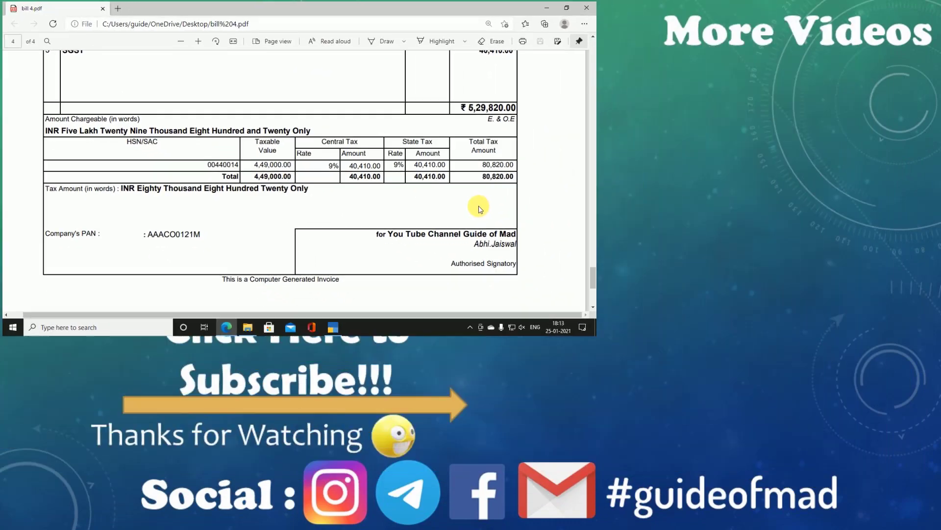
Step: Scroll bill 4.pdf in Edge back up to the Particulars table showing the 5,29,820.00 total
{"action": "scroll", "coordinate": [479, 203], "scroll_direction": "down", "scroll_amount": 3}
{"action": "scroll", "coordinate": [446, 193], "scroll_direction": "up", "scroll_amount": 5}
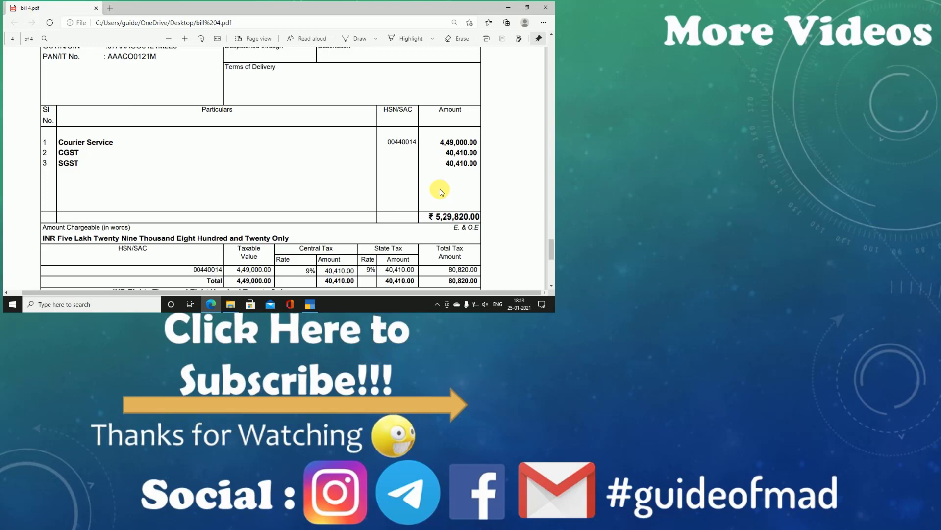
{"action": "scroll", "coordinate": [440, 190], "scroll_direction": "up", "scroll_amount": 1}
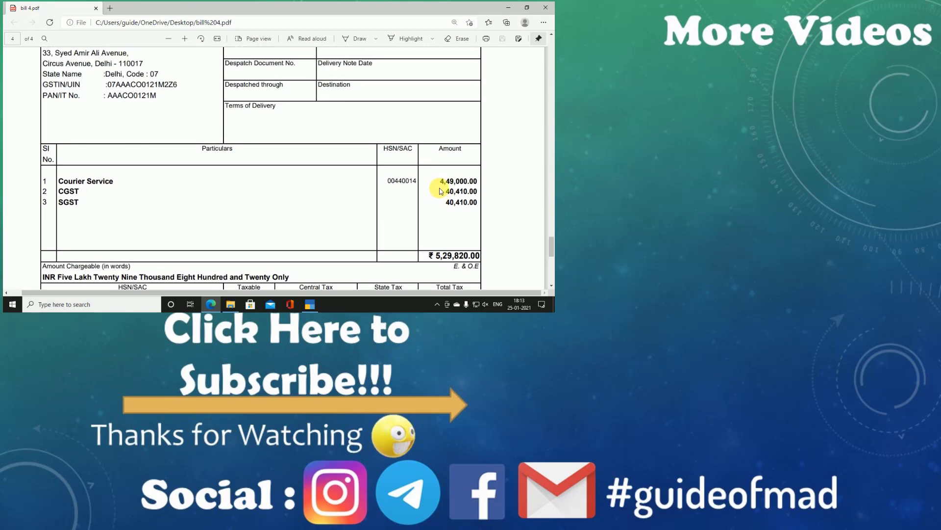